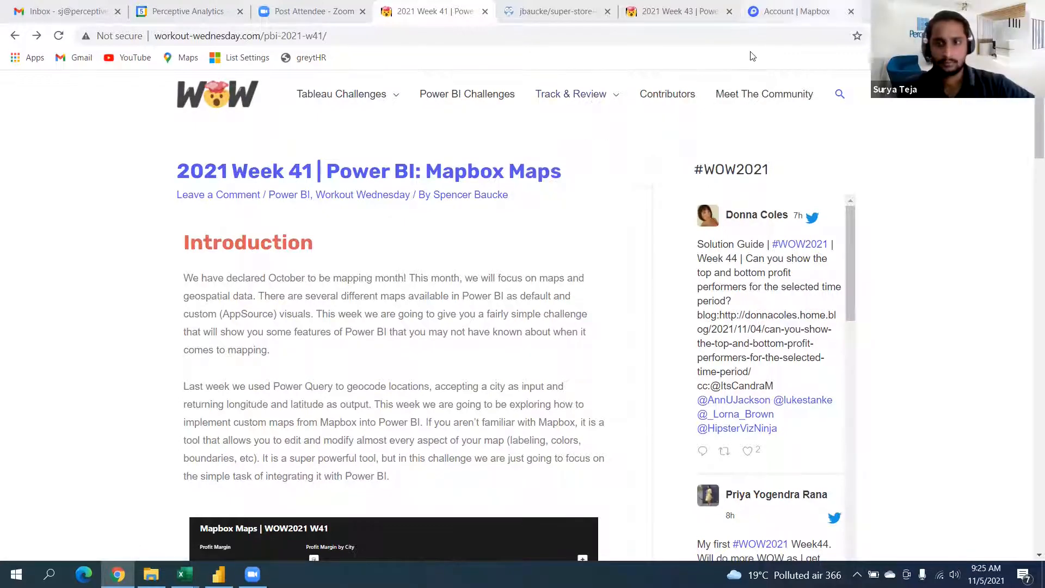
Step: Examine the Mapbox account dashboard, including its Access tokens section
left_click(784, 12)
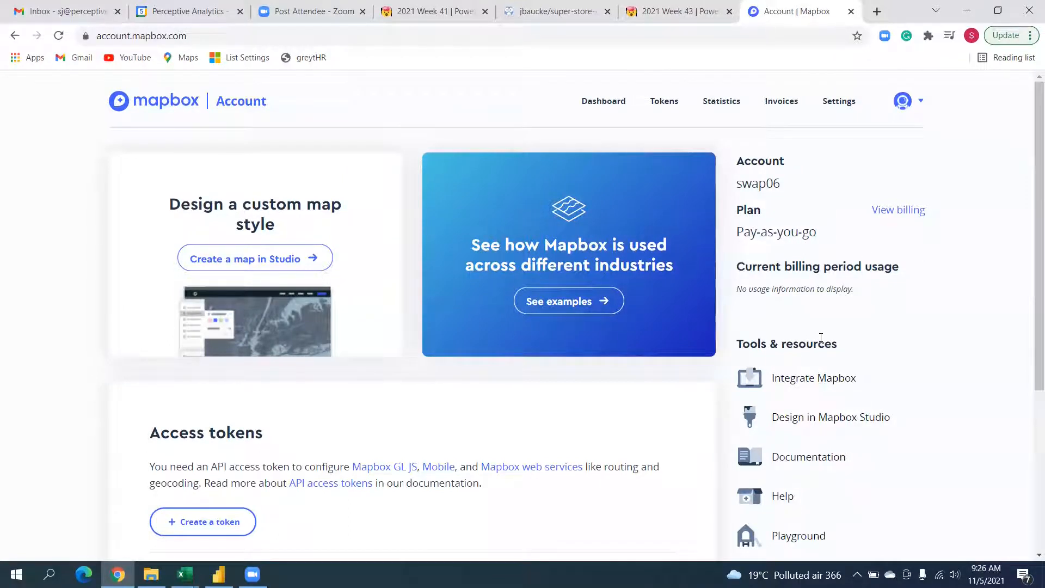
scroll(822, 338, "down", 1)
scroll(821, 335, "down", 1)
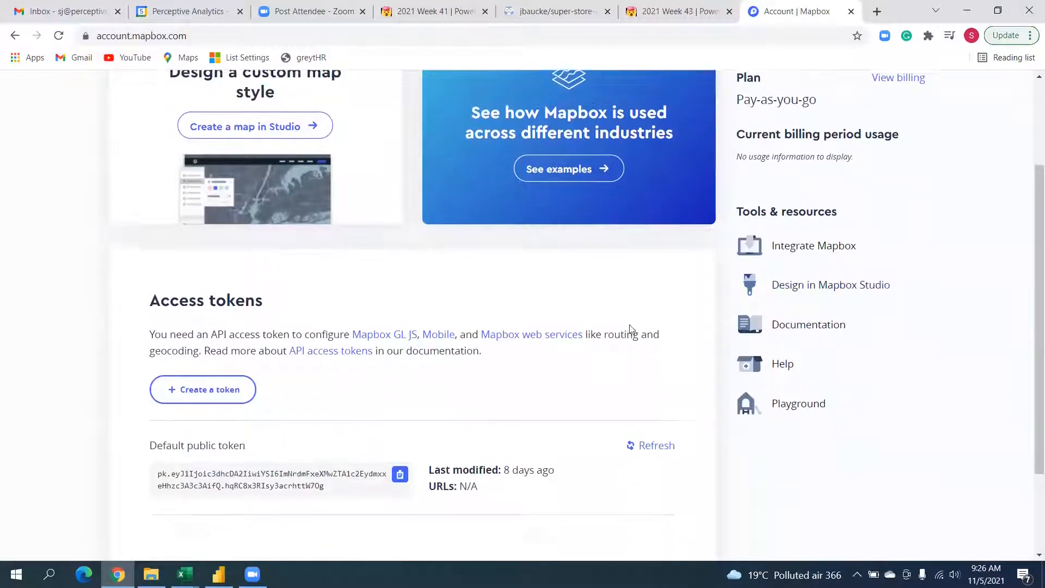
scroll(836, 270, "up", 2)
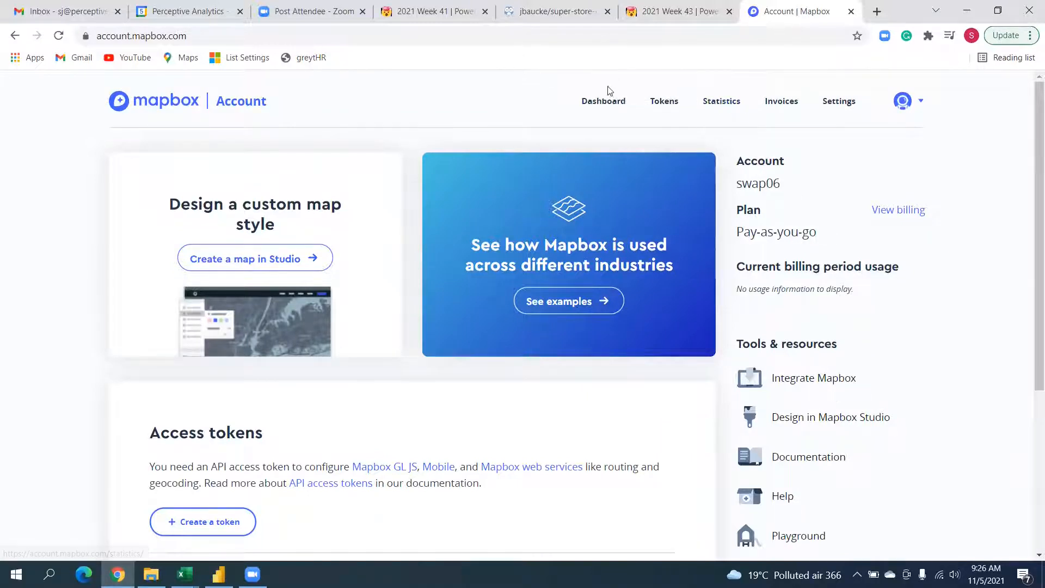
Step: Return to the Week 41 Mapbox Maps challenge page and show its embedded Power BI report in full screen
left_click(433, 12)
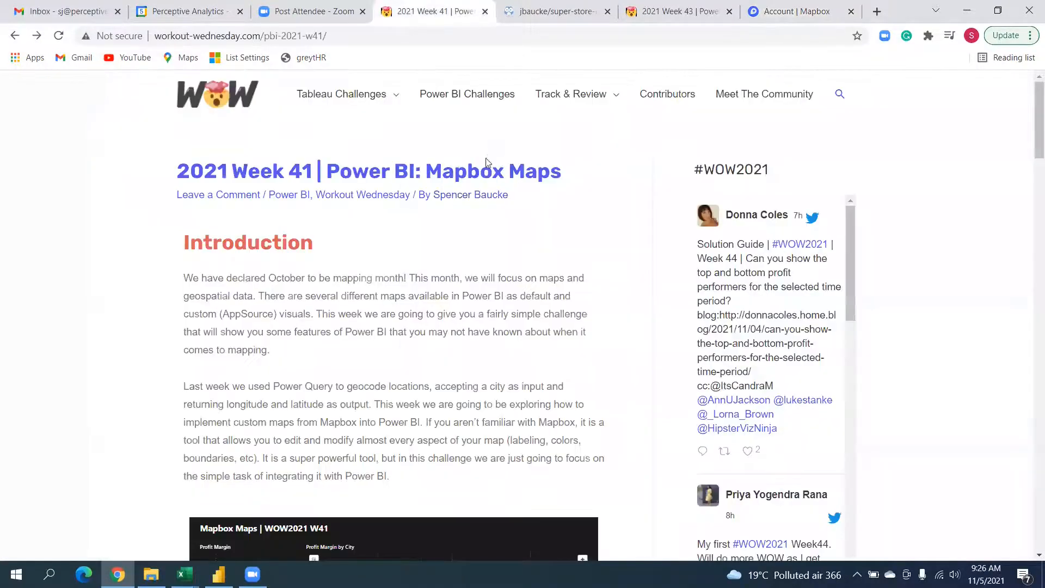
scroll(460, 203, "down", 4)
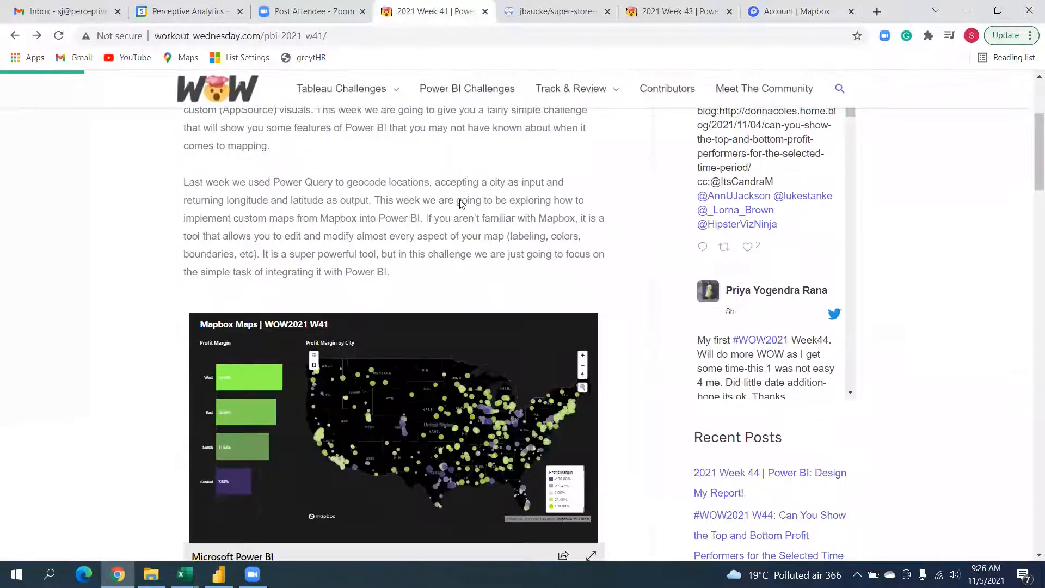
scroll(583, 396, "down", 3)
left_click(592, 424)
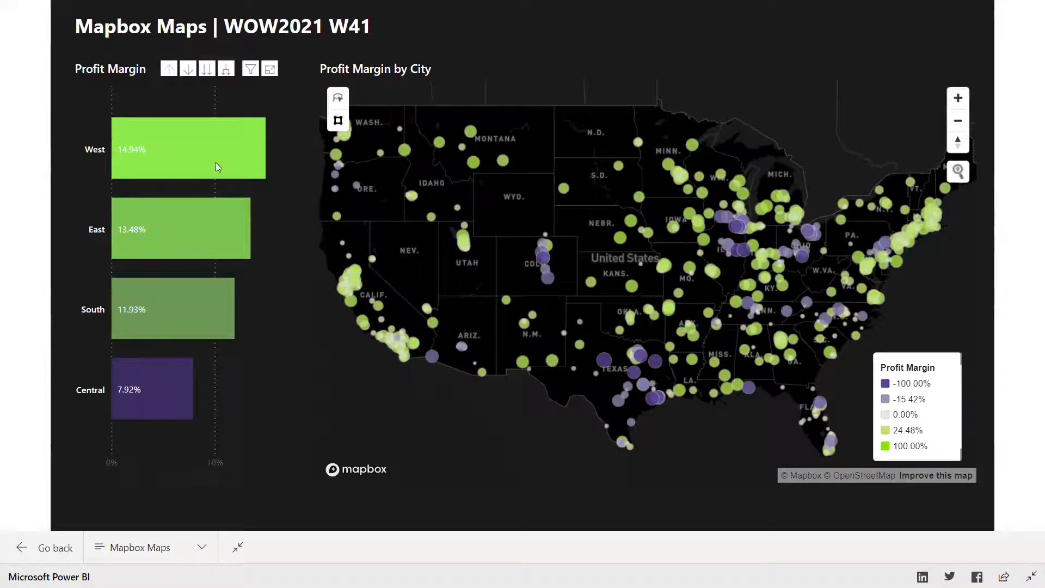
Step: Filter the map to the West region, then enable drill-down on the Profit Margin chart and drill West down to its states
left_click(180, 150)
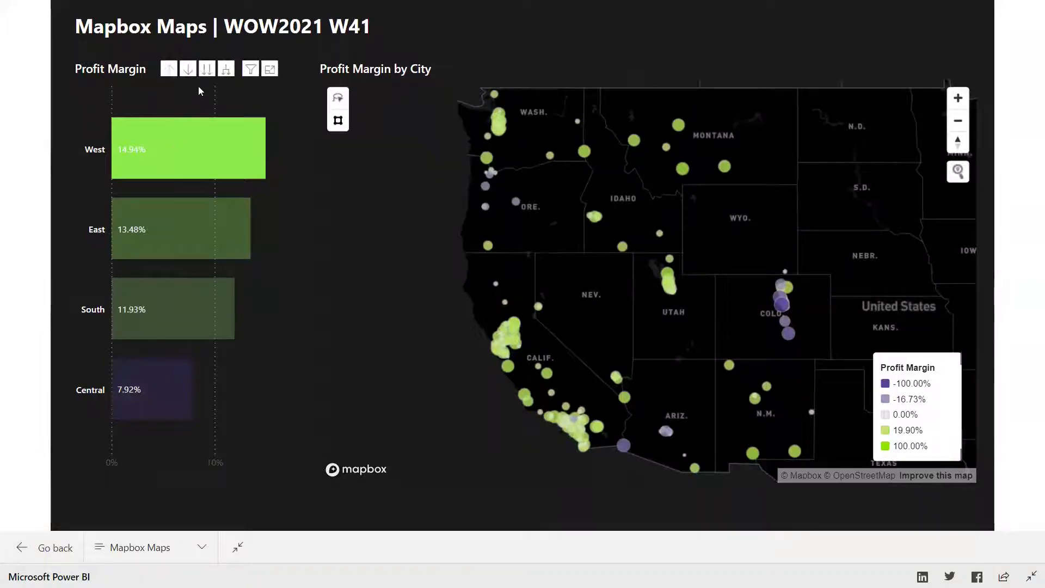
left_click(188, 69)
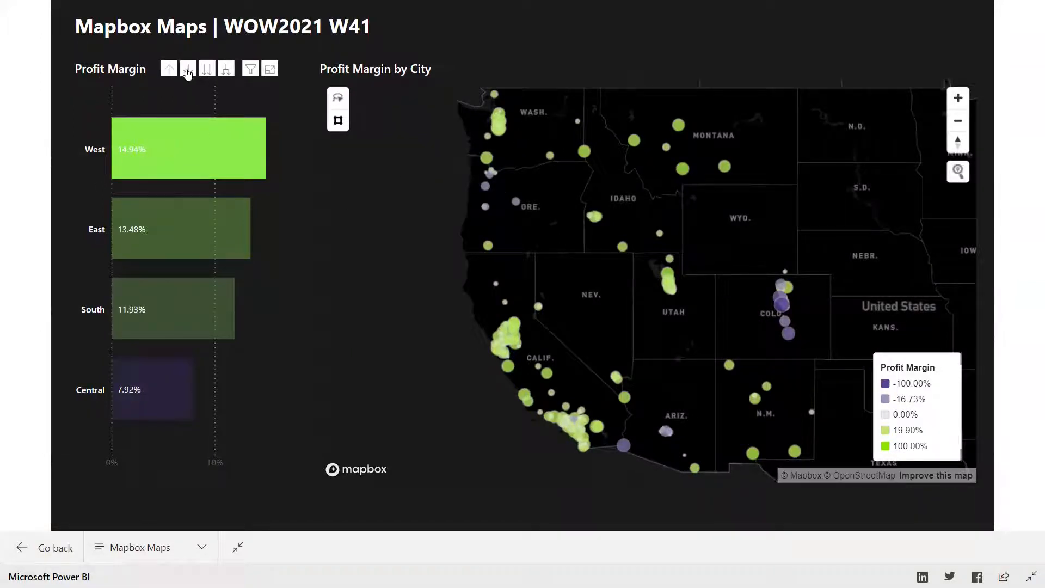
left_click(182, 145)
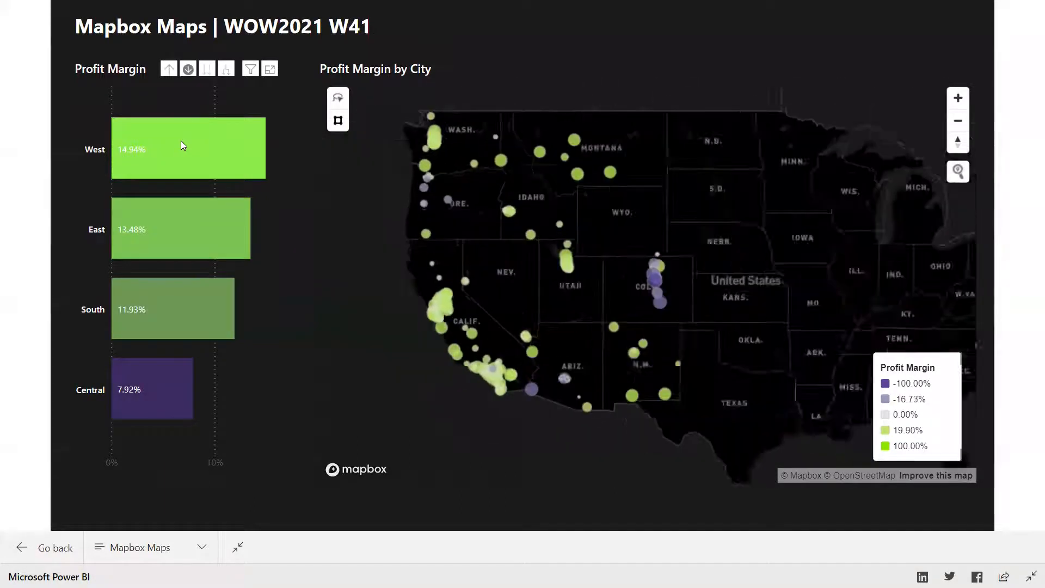
left_click(182, 144)
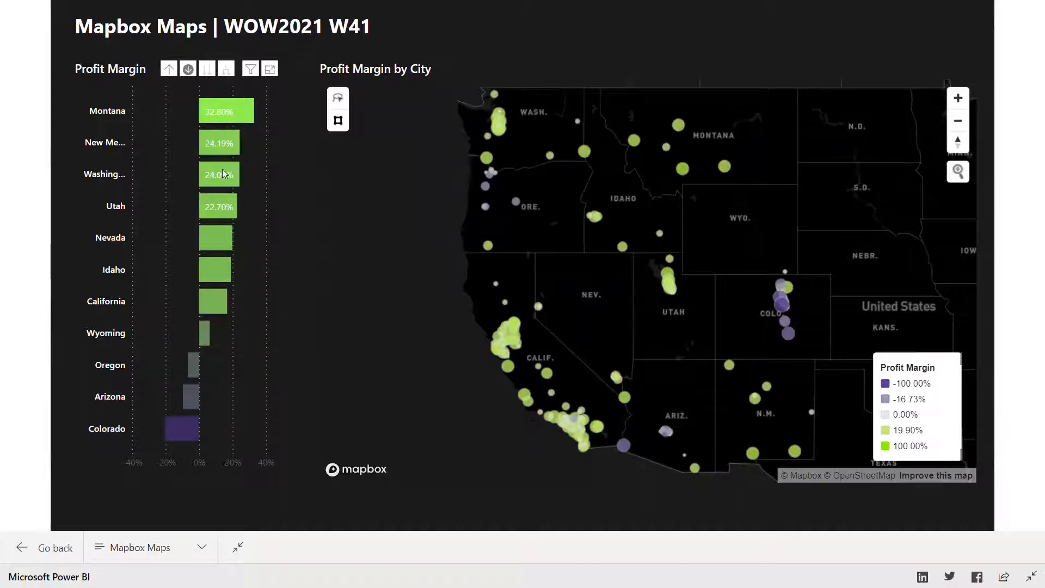
mouse_move(227, 183)
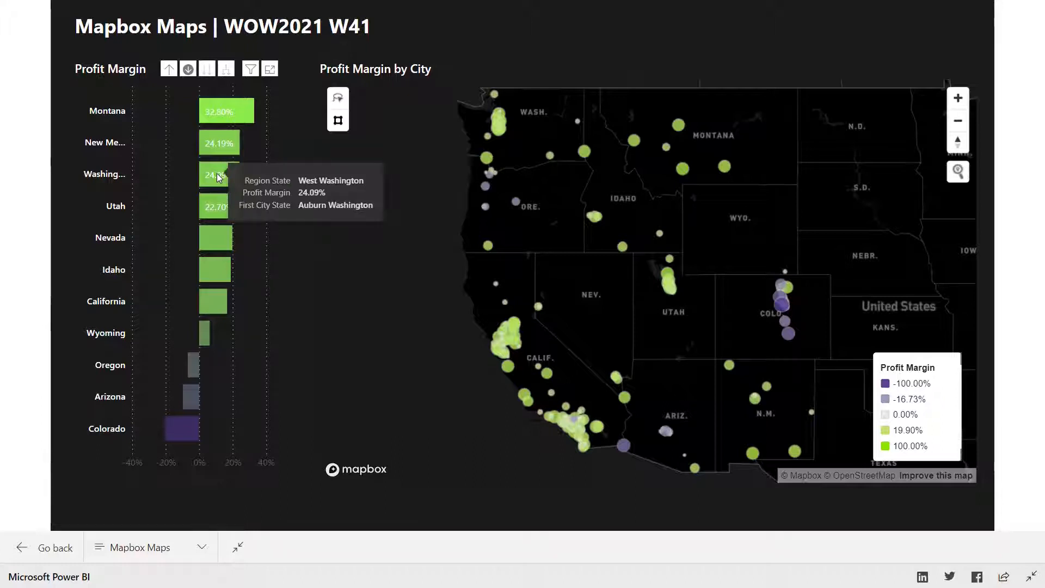
Step: With drill mode off, filter the map to Washington, inspect its cities' profit margins, and drill the chart back up to regions
left_click(188, 69)
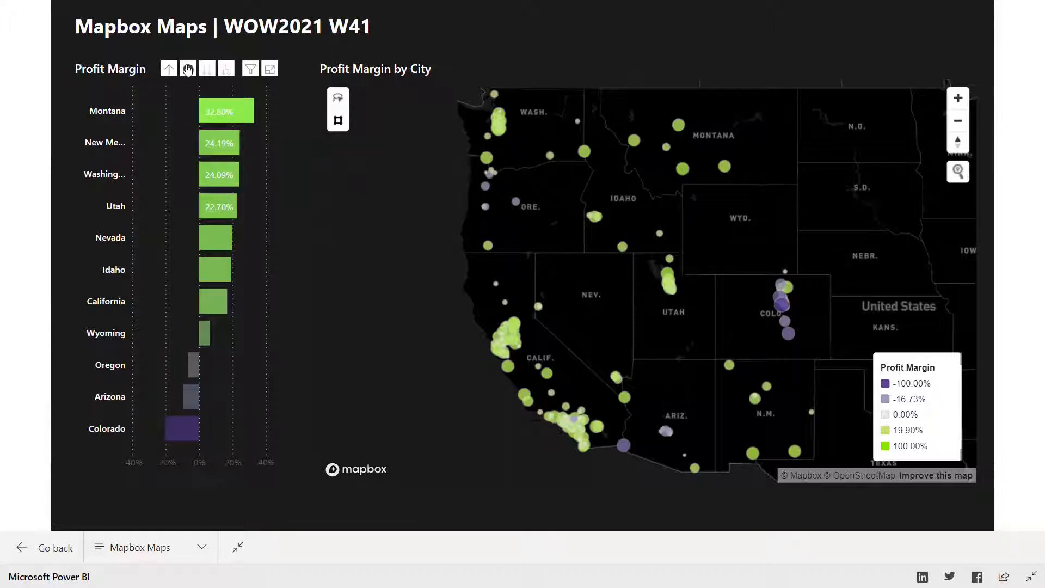
left_click(212, 178)
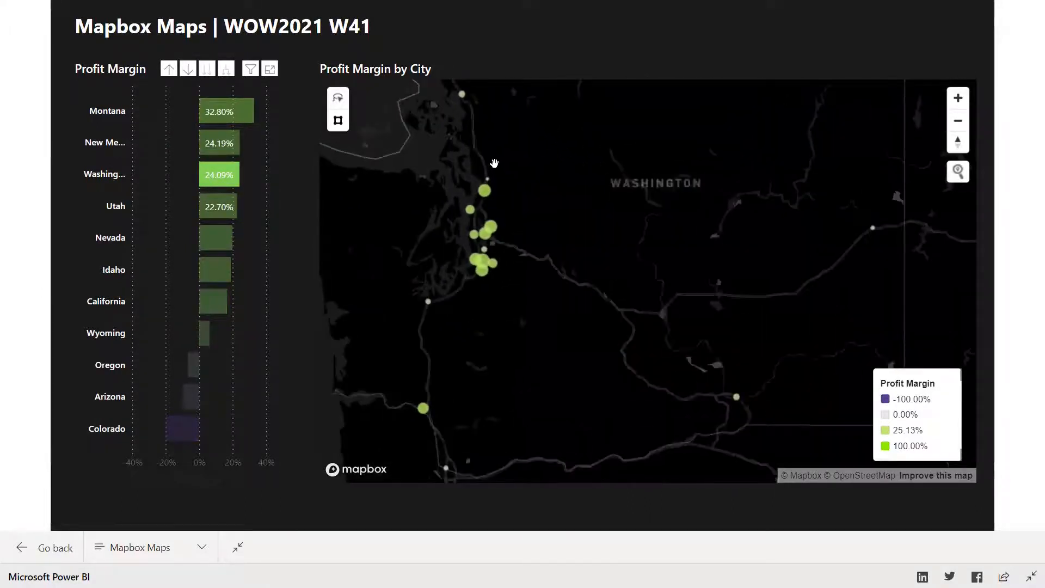
mouse_move(467, 102)
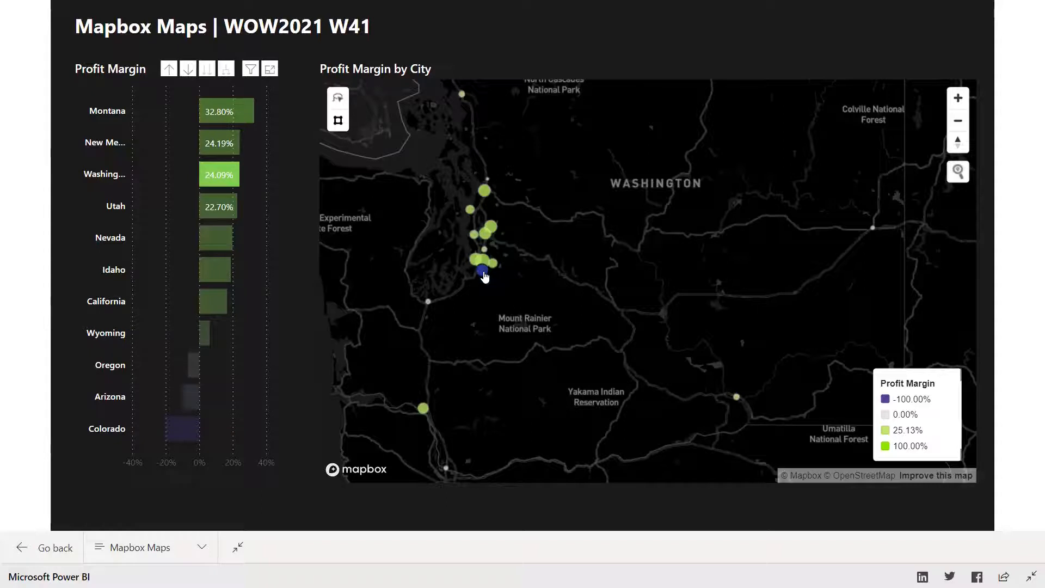
mouse_move(486, 278)
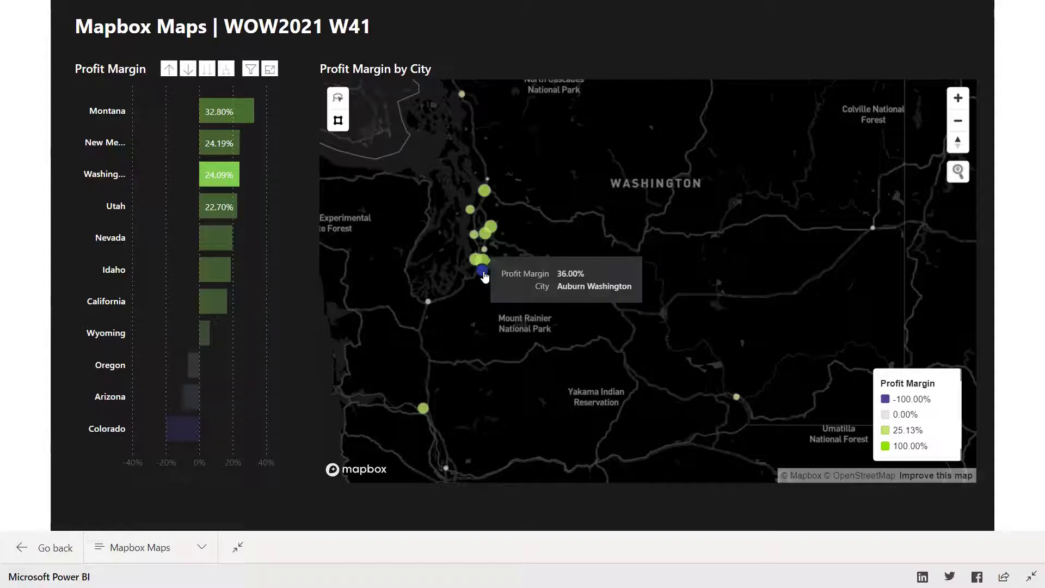
mouse_move(487, 238)
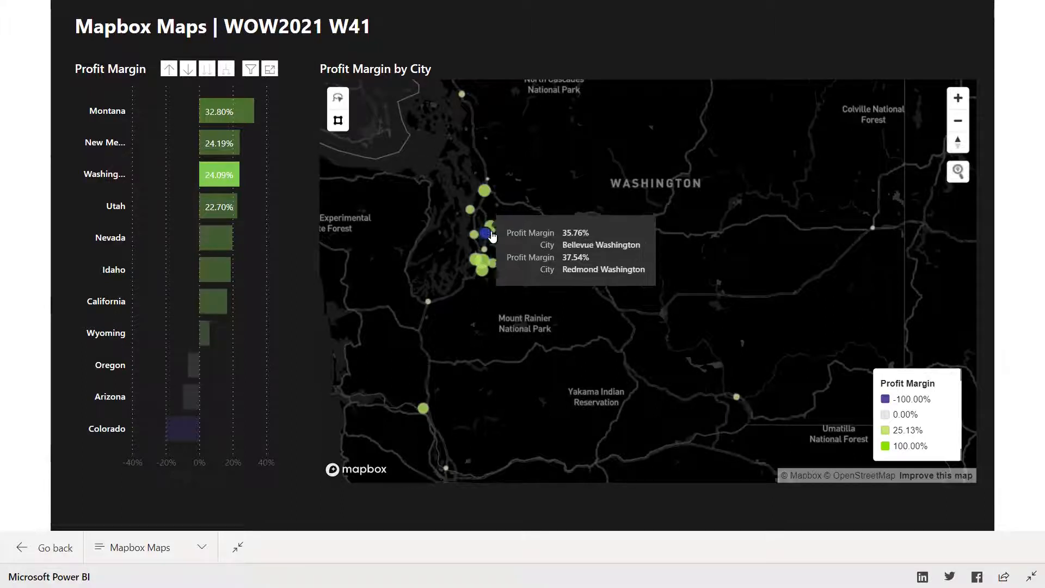
left_click(173, 72)
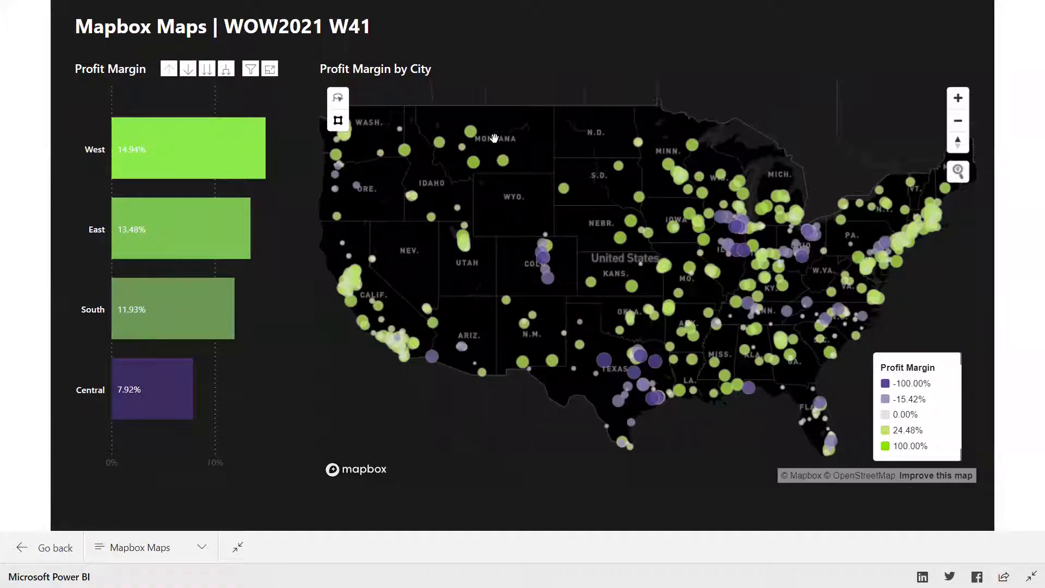
Step: Leave the full-screen report and reopen the 2021 Week 41 Mapbox Maps challenge at its Requirements section
left_click(52, 547)
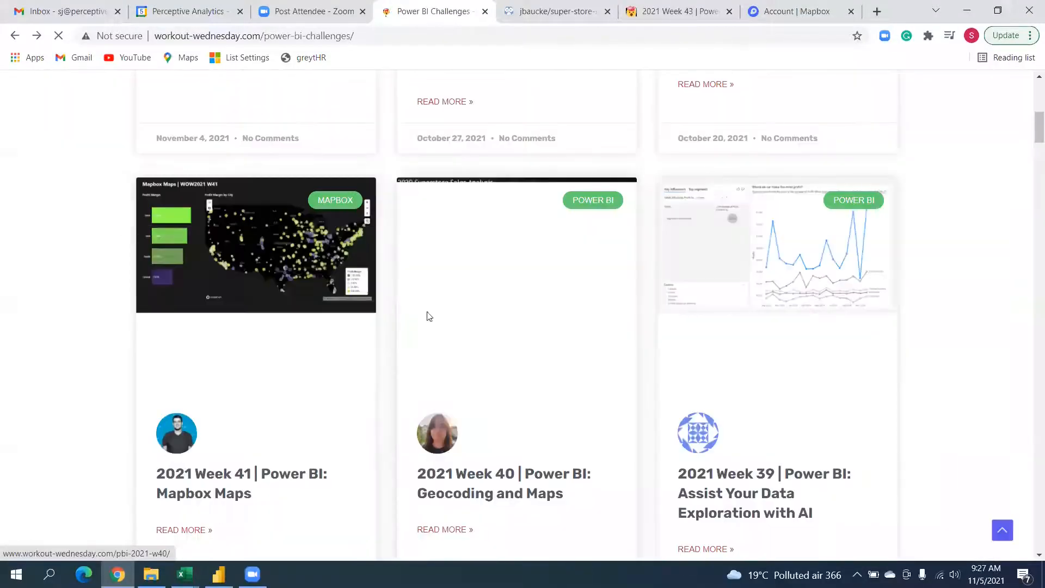
left_click(275, 275)
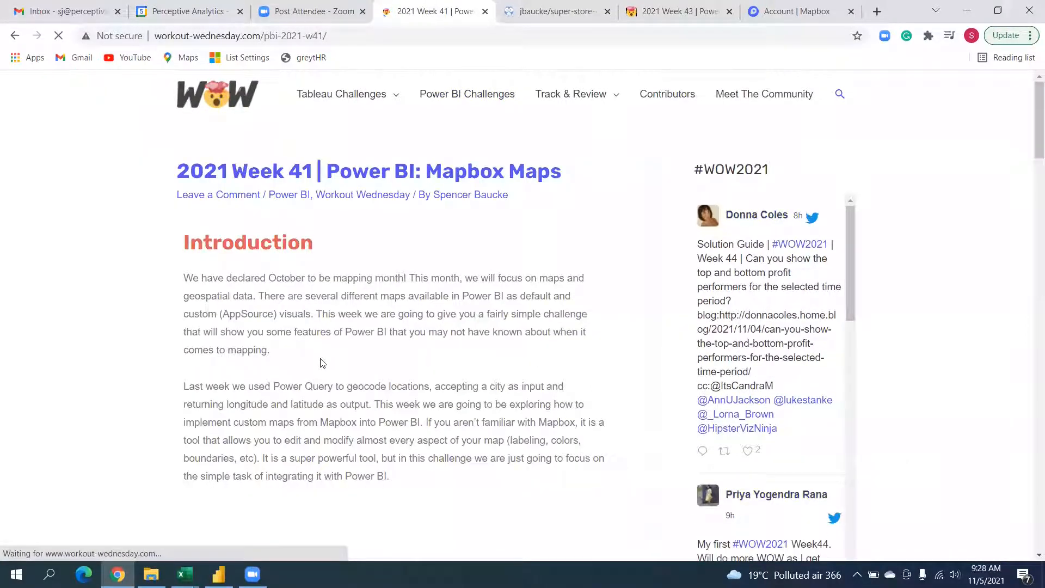
scroll(322, 364, "down", 14)
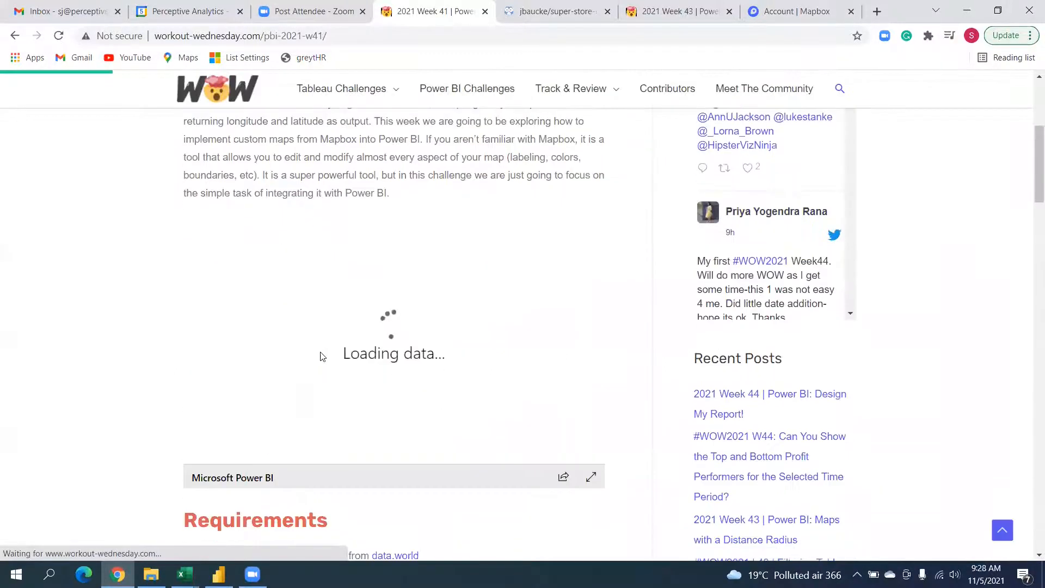
scroll(322, 357, "up", 3)
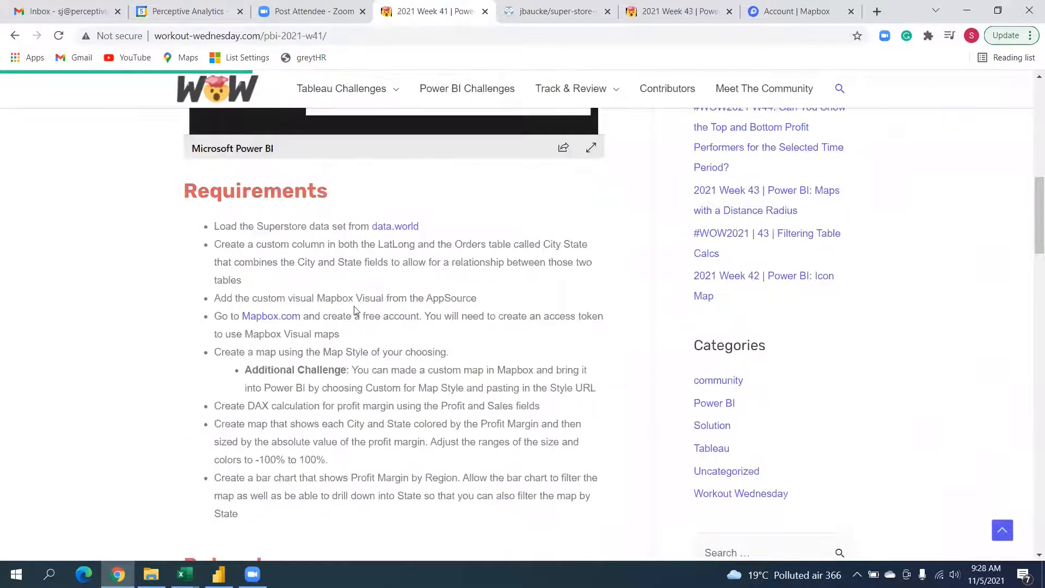
Step: Open the data.world Superstore data set linked in the requirements while keeping the challenge page open
right_click(404, 231)
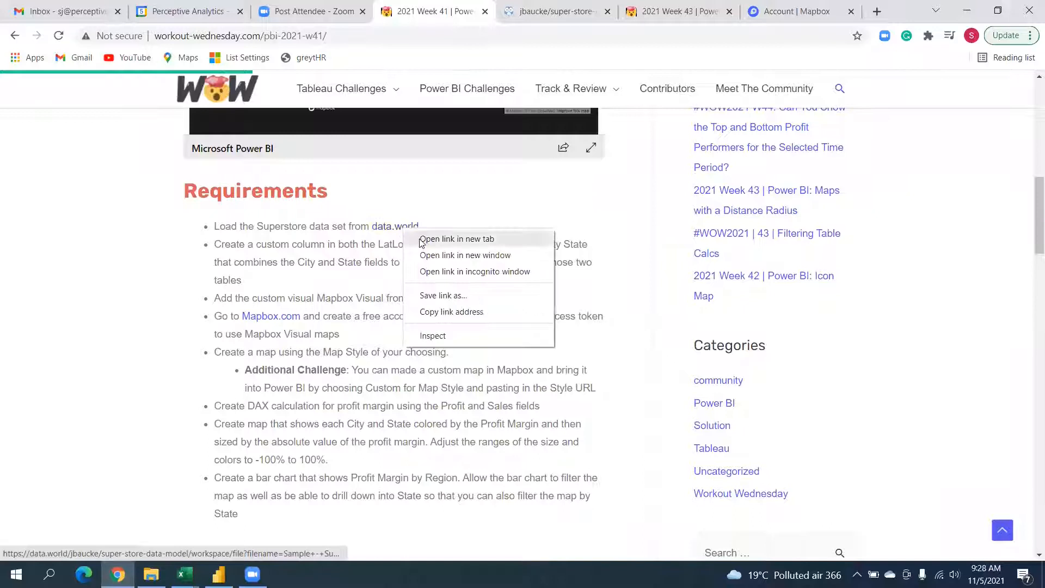
left_click(433, 237)
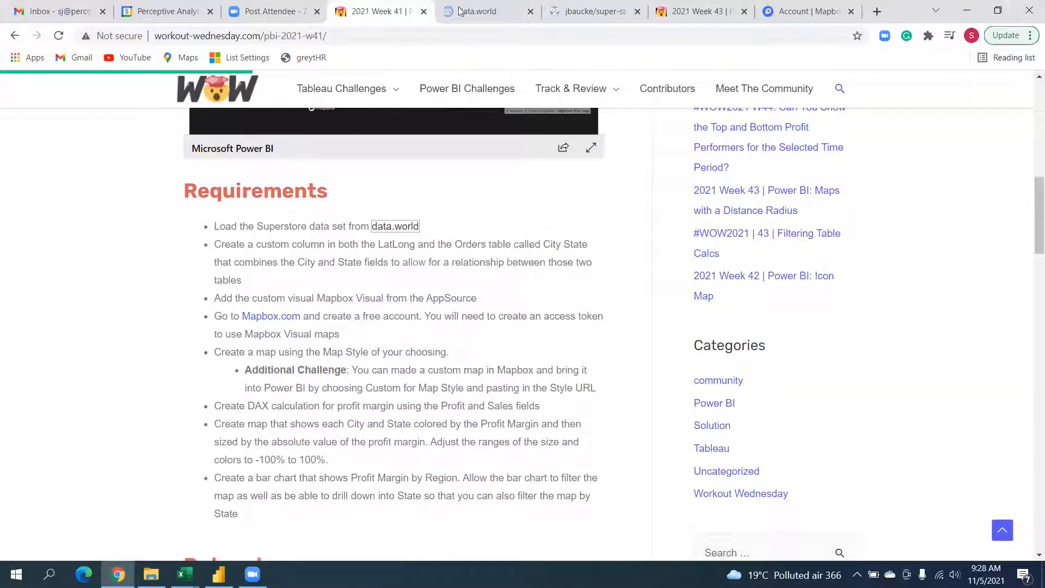
key("ctrl+Tab")
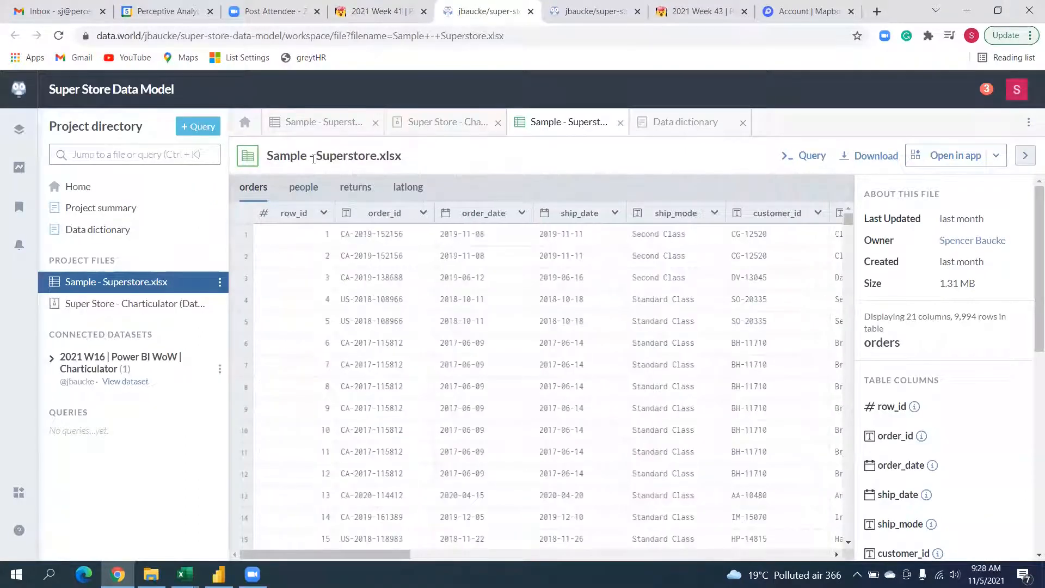
Step: Look through the connected dataset's Superstore workbook and the Charticulator .pbix file, and return to the project's Sample - Superstore.xlsx
left_click(321, 131)
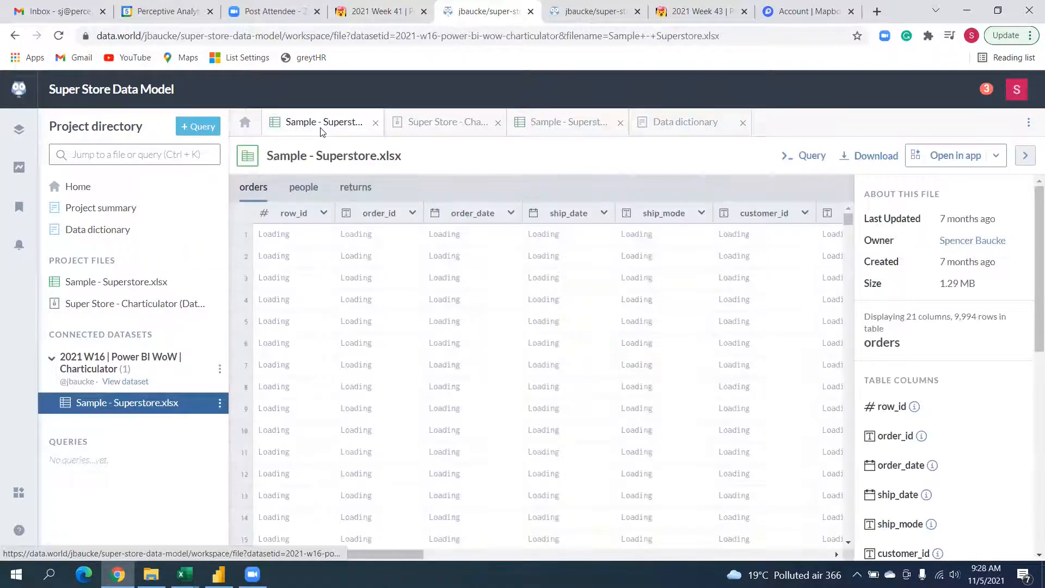
left_click(429, 131)
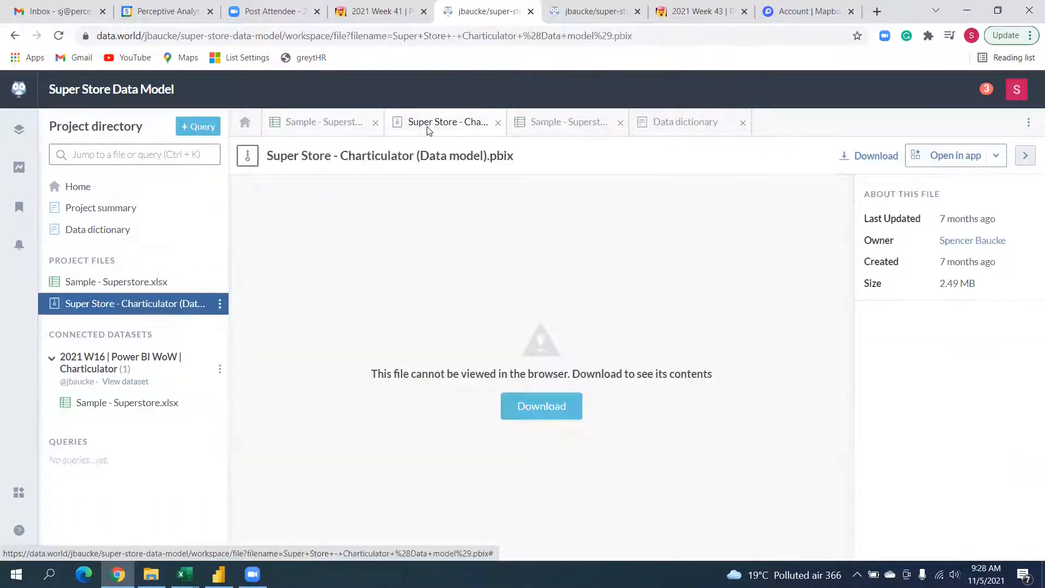
left_click(329, 122)
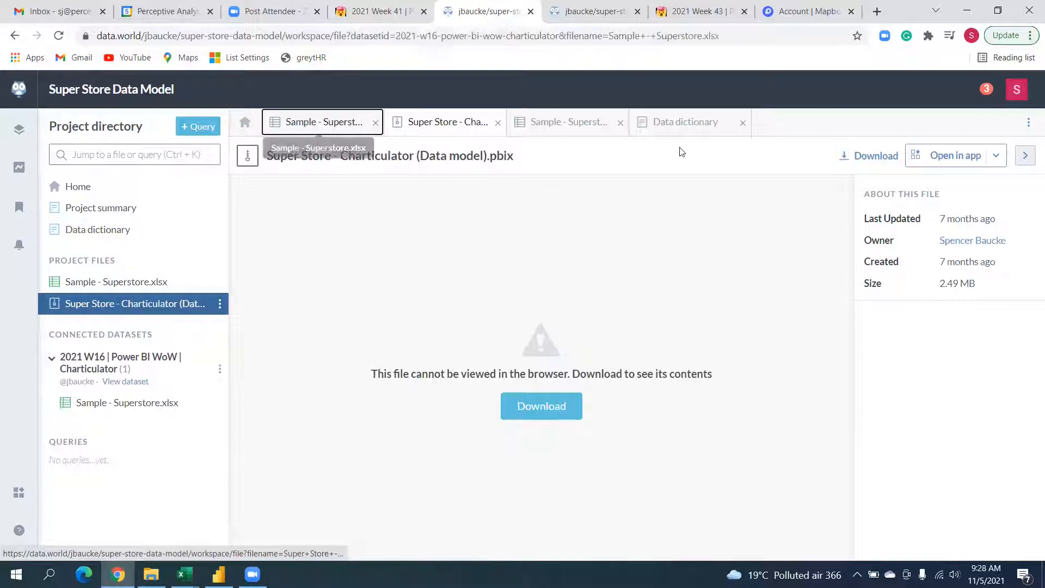
left_click(547, 124)
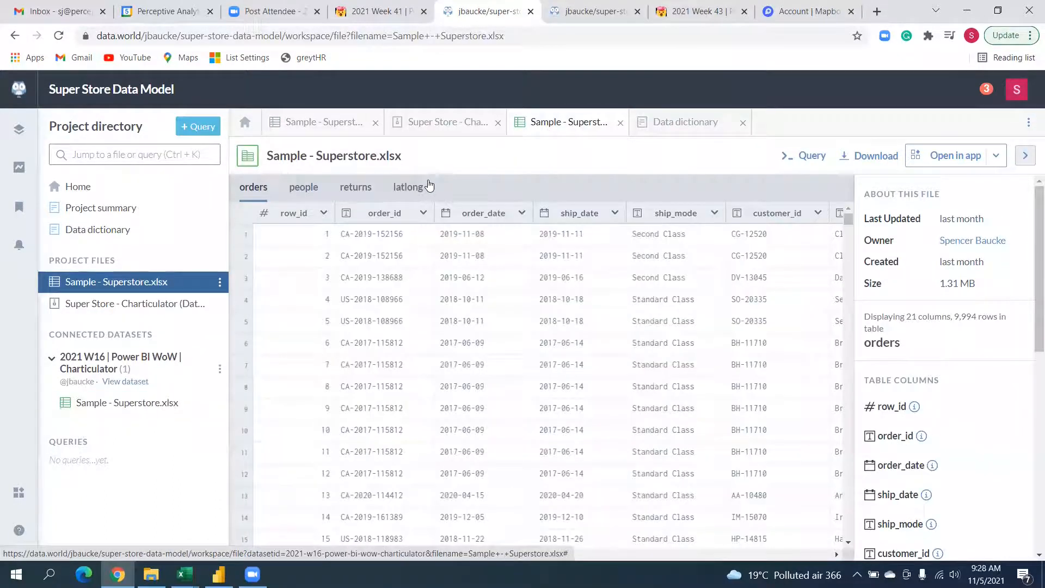
Step: Examine the rows and column list of the orders table in Sample - Superstore.xlsx
scroll(349, 332, "down", 12)
scroll(599, 288, "down", 5)
scroll(890, 326, "down", 8)
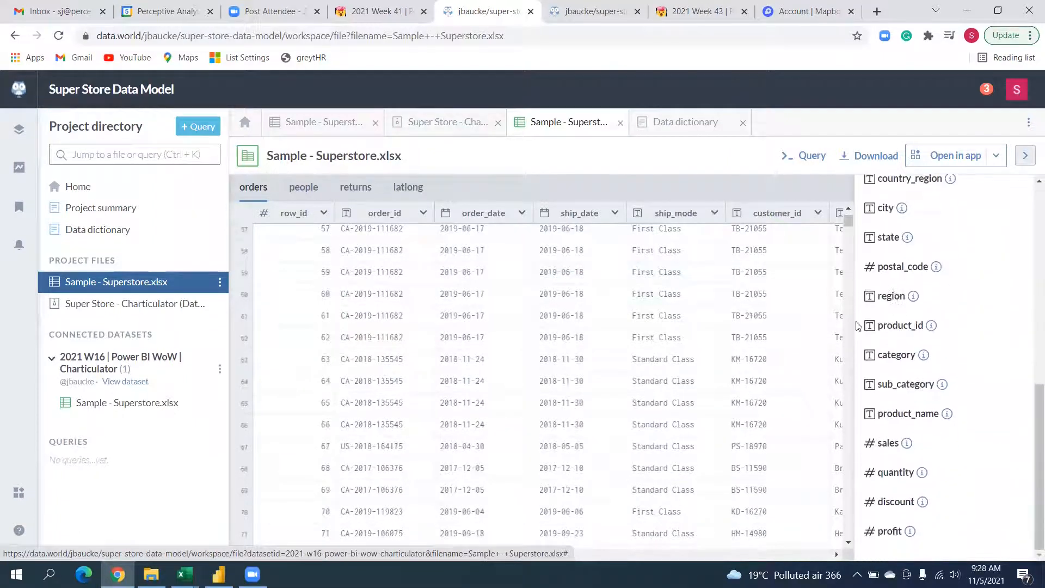
scroll(560, 308, "up", 10)
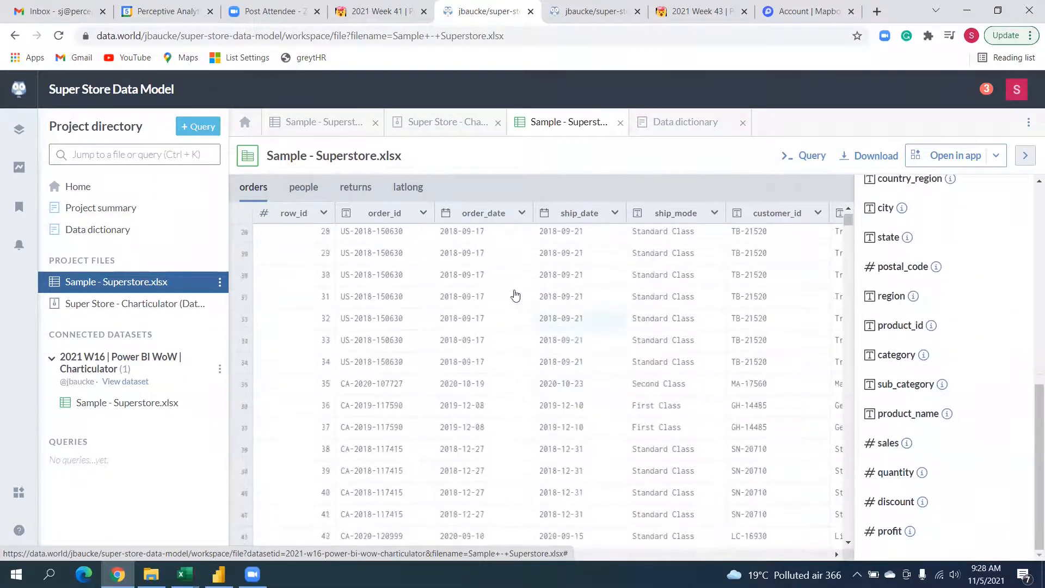
scroll(516, 296, "up", 6)
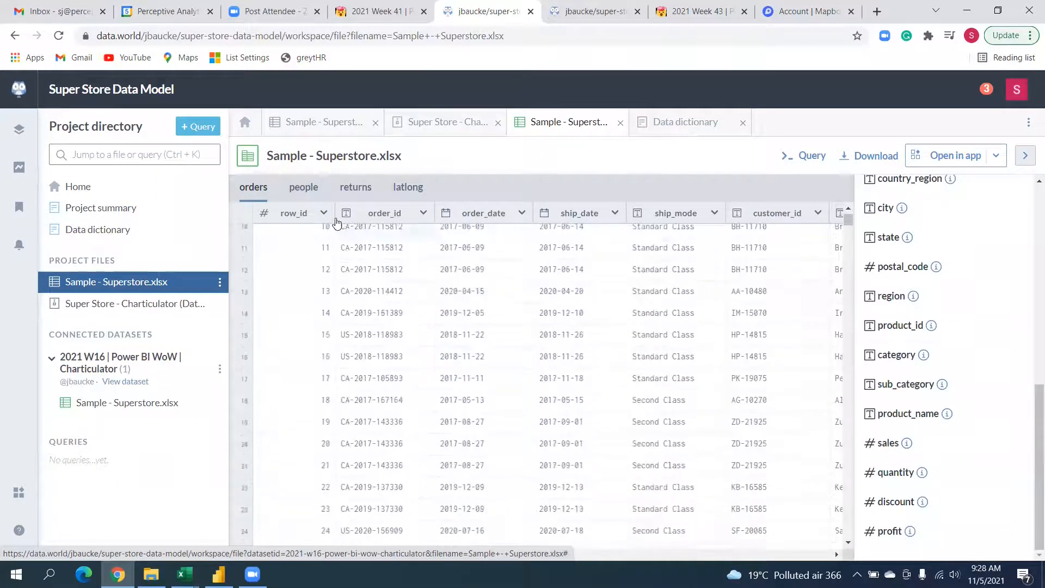
Step: View the people, returns and latlong tables, examining latlong through to its latitude and longitude columns
left_click(306, 188)
left_click(348, 189)
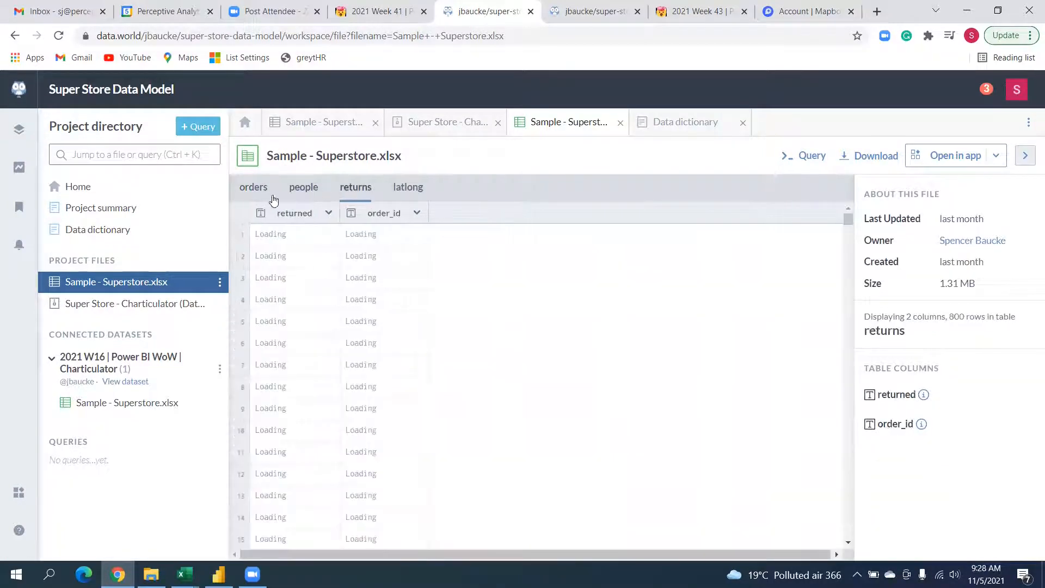
left_click(417, 191)
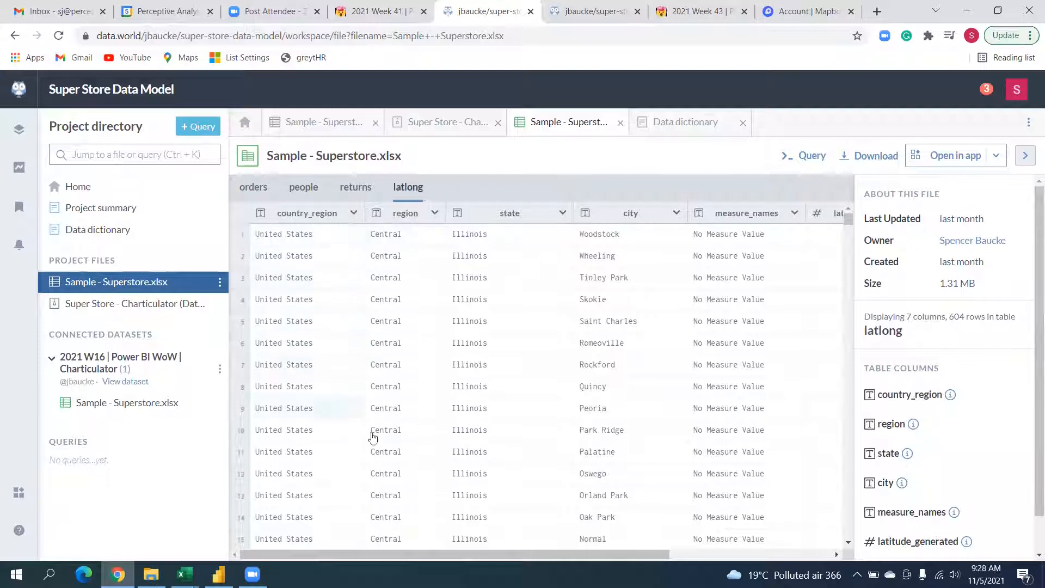
left_click_drag(367, 557, 530, 556)
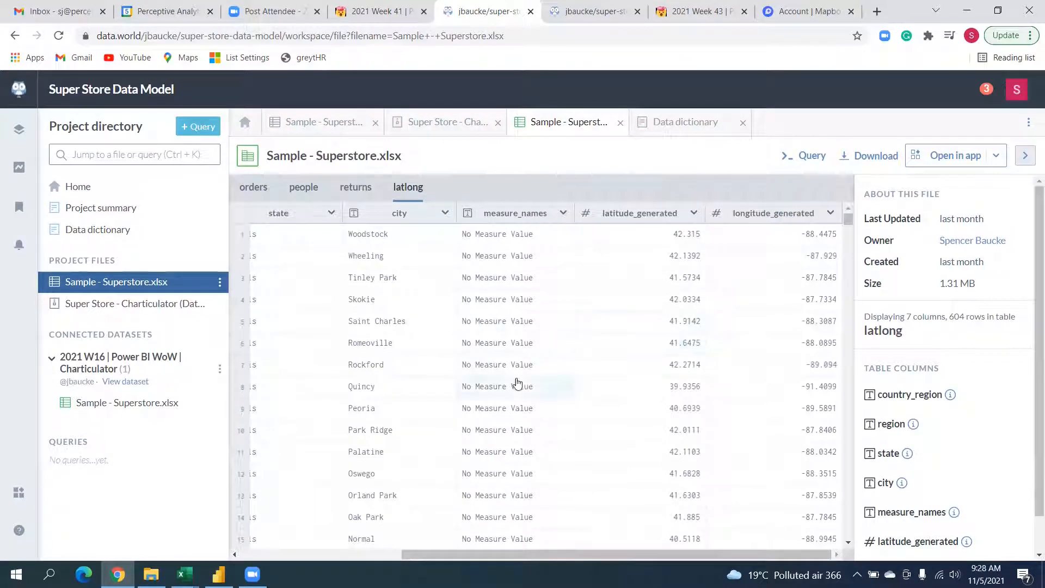
Step: Switch to the kkss report in Power BI Desktop
key("alt+Tab")
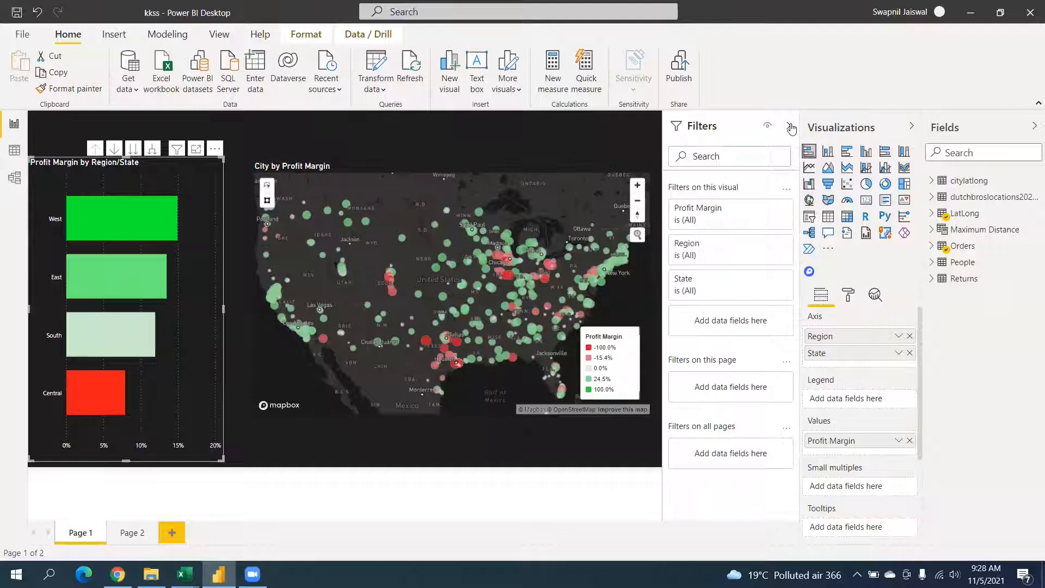
Step: Start a new blank Power BI Desktop report and dismiss its welcome screen
left_click(791, 128)
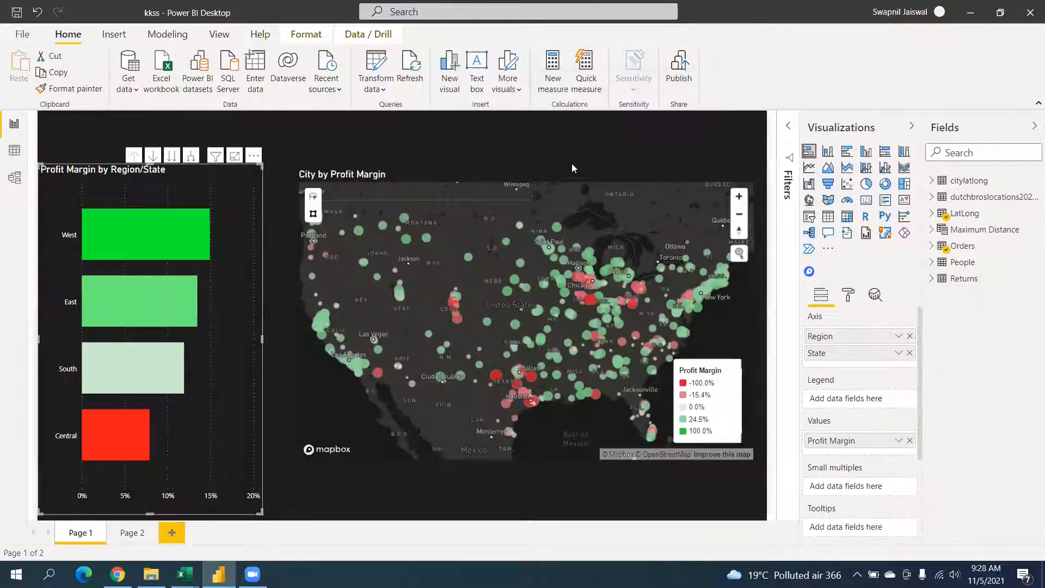
left_click(22, 34)
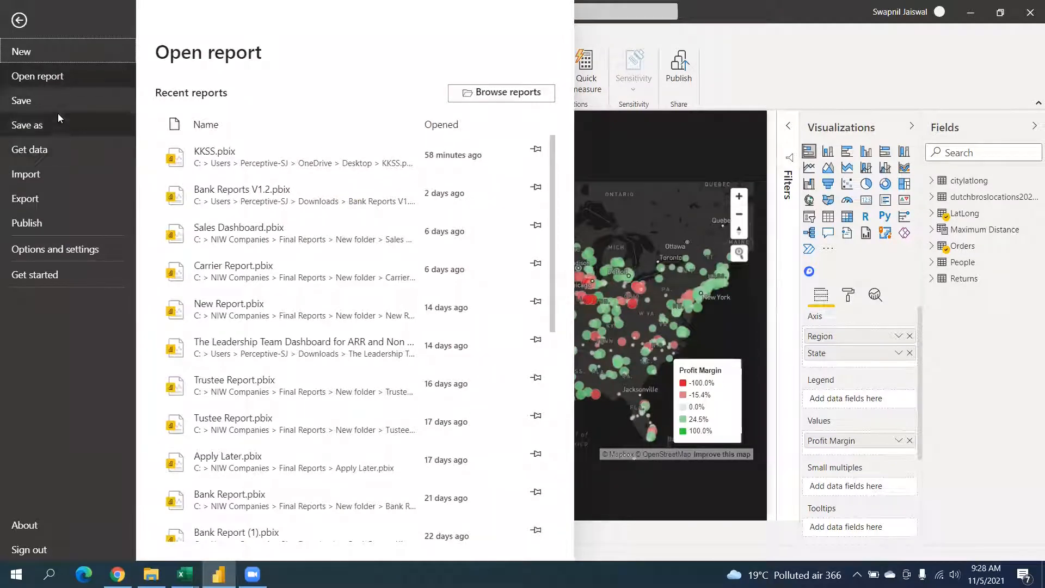
key("Escape")
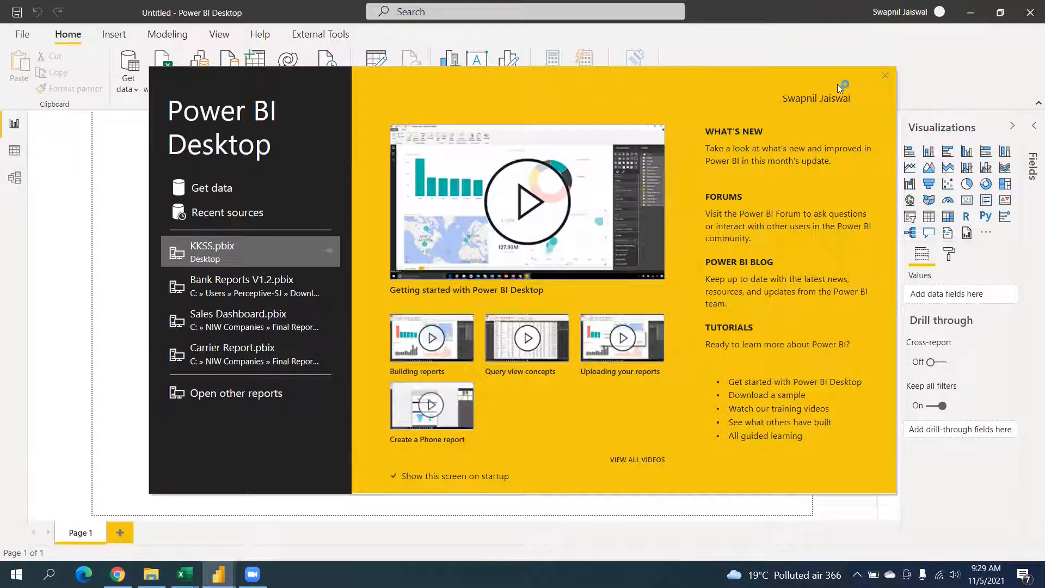
left_click(886, 77)
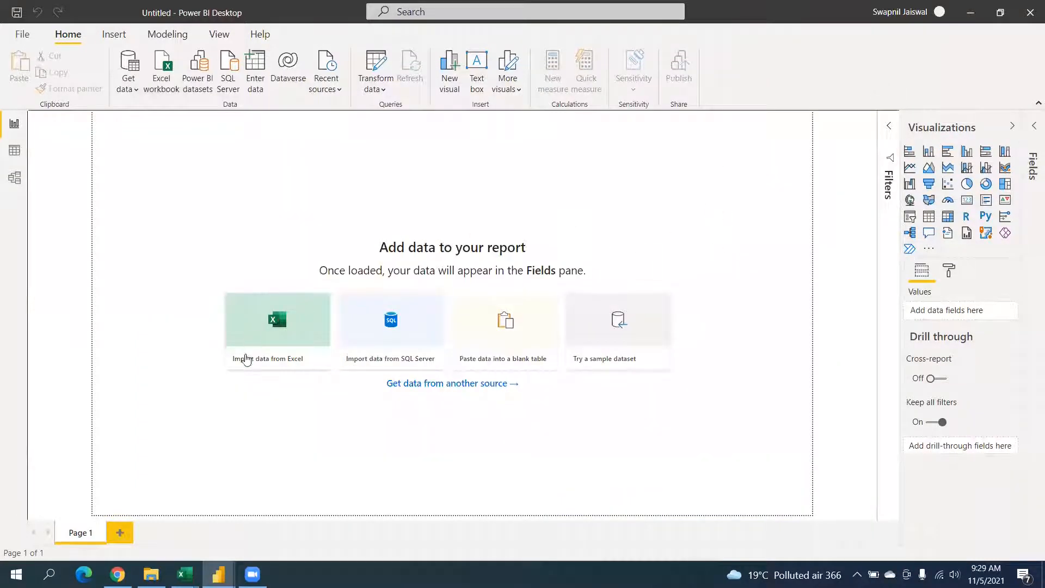
Step: In the untitled report, find the online-services data sources matching "data" and connect with Data.World - Get Dataset (Beta)
left_click(117, 574)
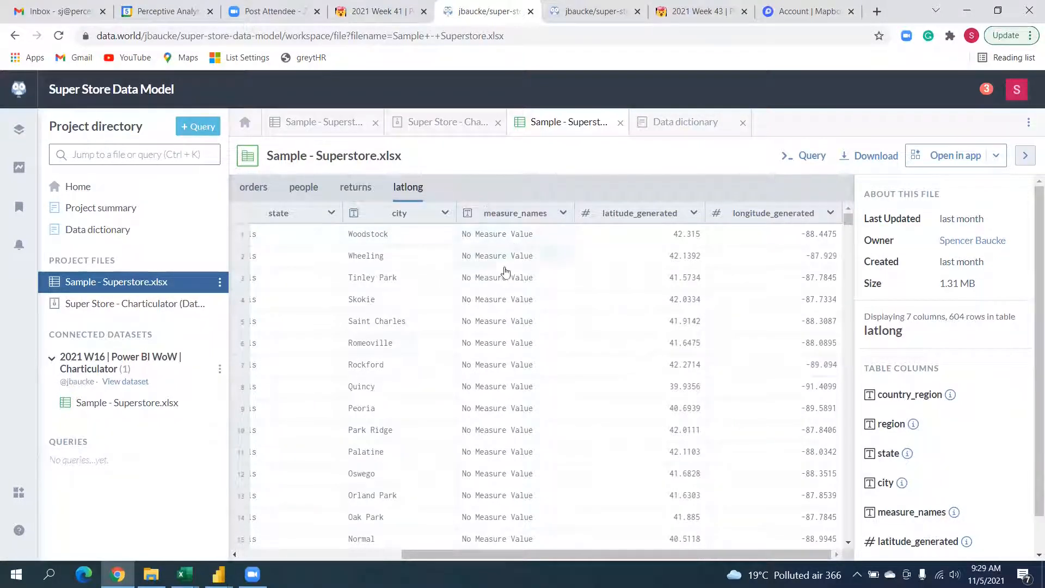
left_click(218, 575)
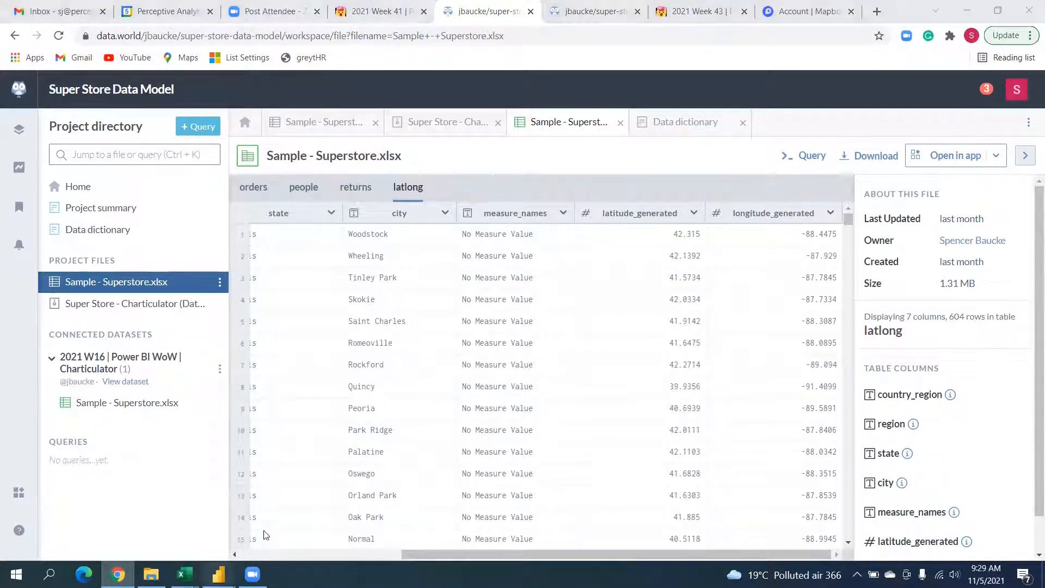
left_click(294, 519)
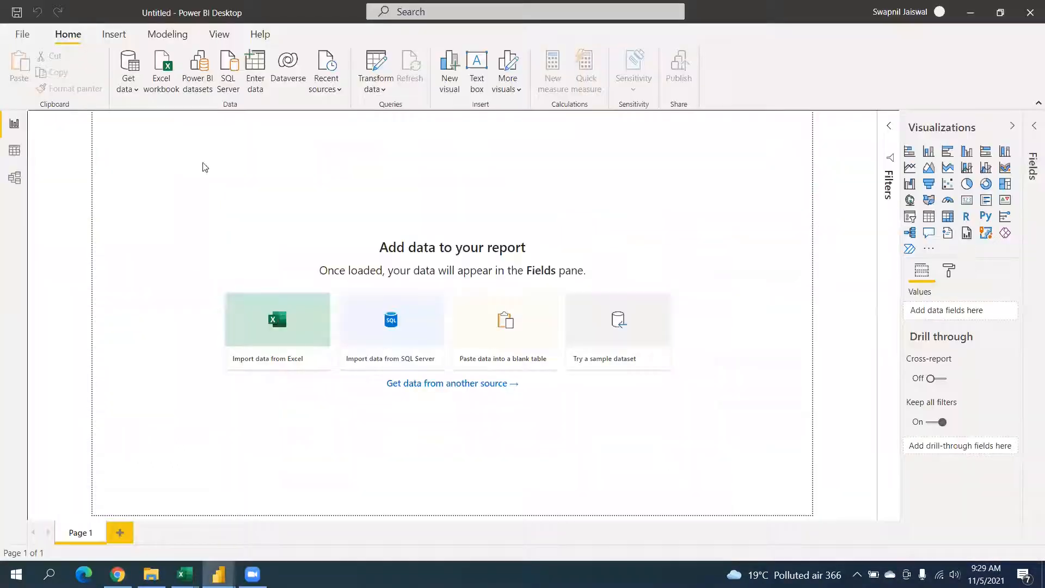
left_click(129, 79)
left_click(175, 390)
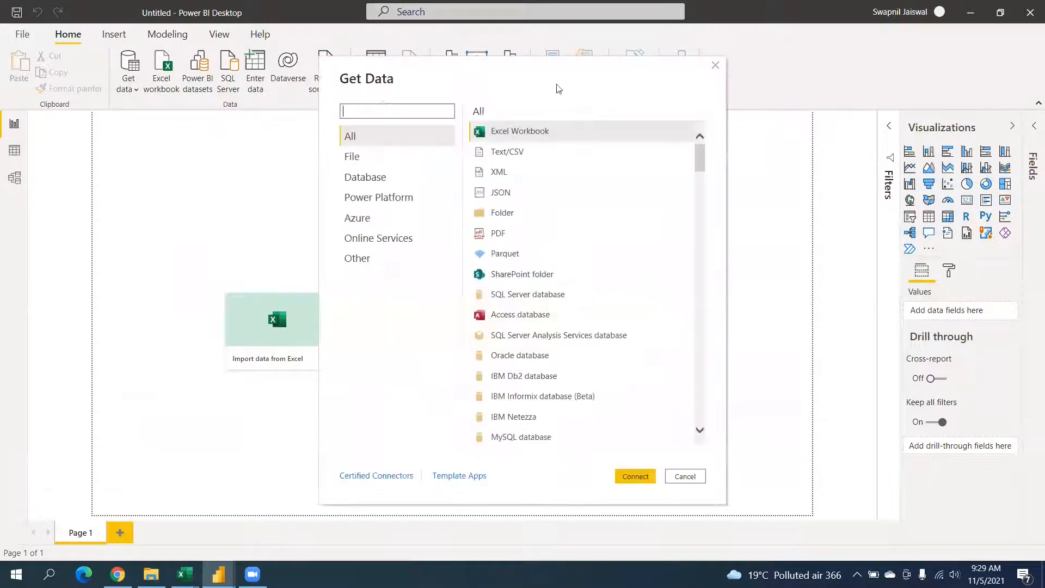
type("data")
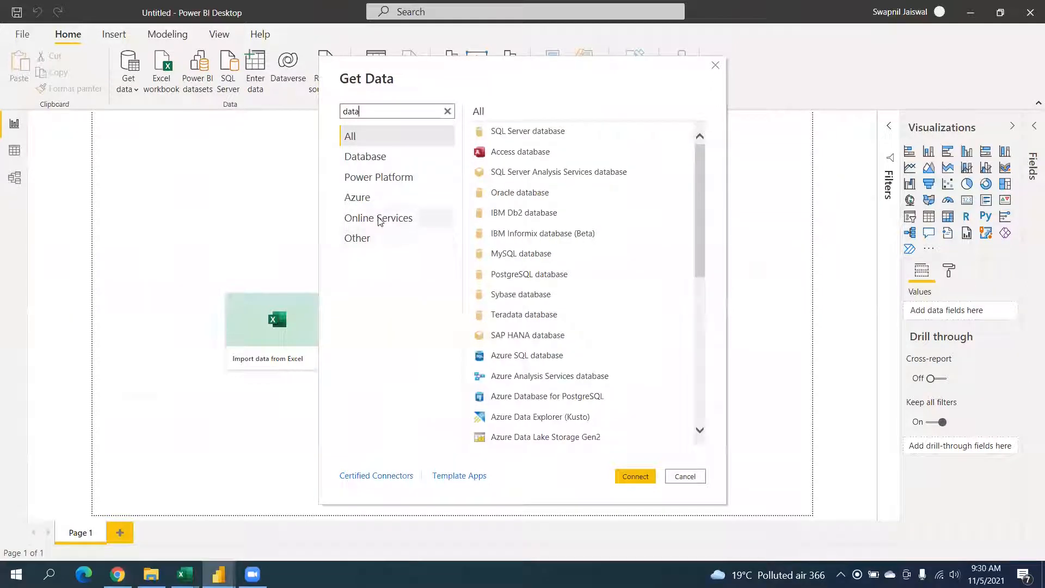
left_click(430, 218)
left_click(541, 133)
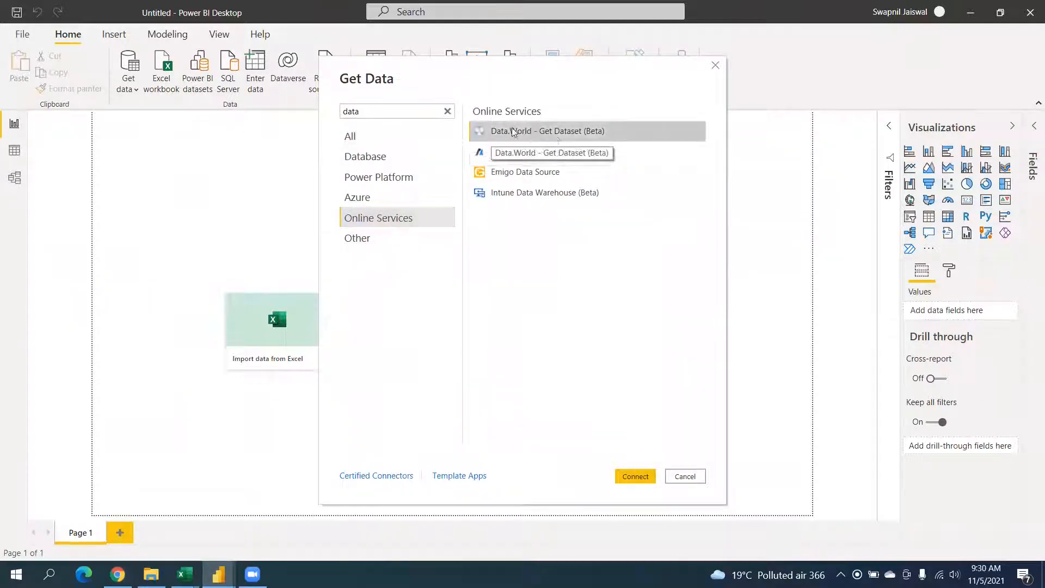
left_click(636, 476)
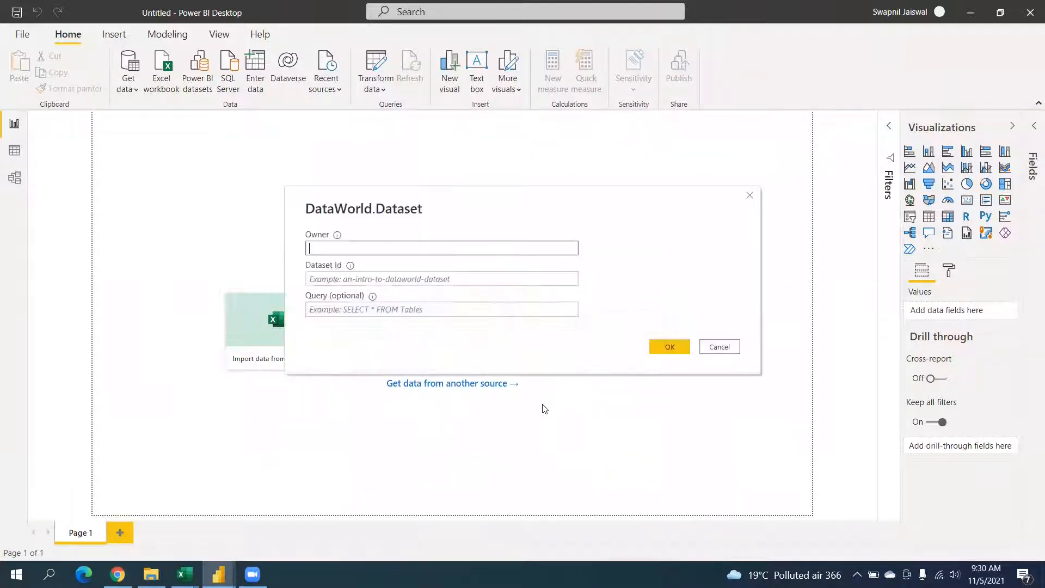
Step: Fill in the connector's Owner with the owner ID copied from the Super Store Data Model page's web address
key("alt+Tab")
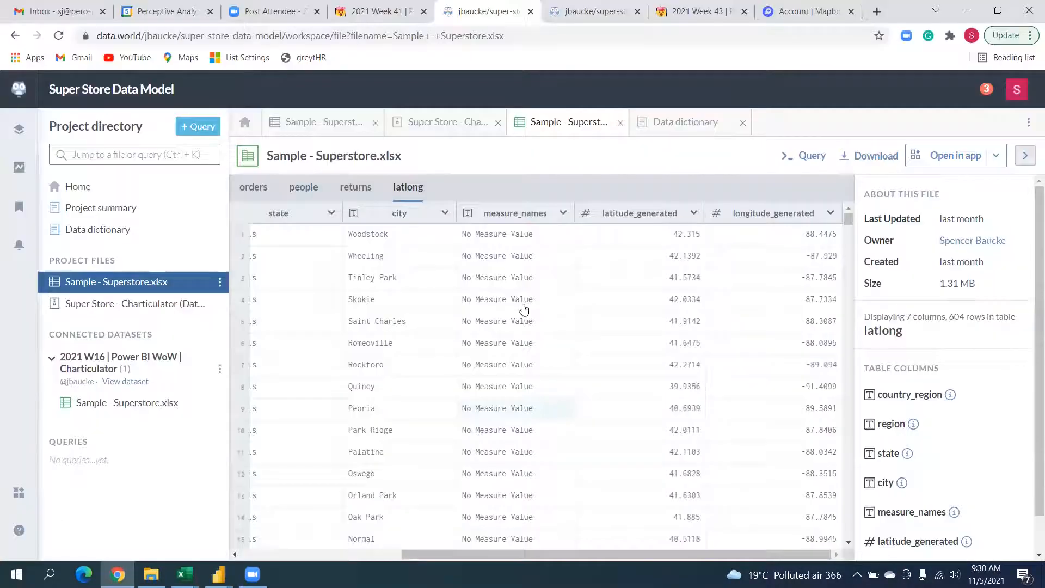
left_click(142, 37)
left_click(142, 36)
double_click(175, 37)
left_click(176, 37)
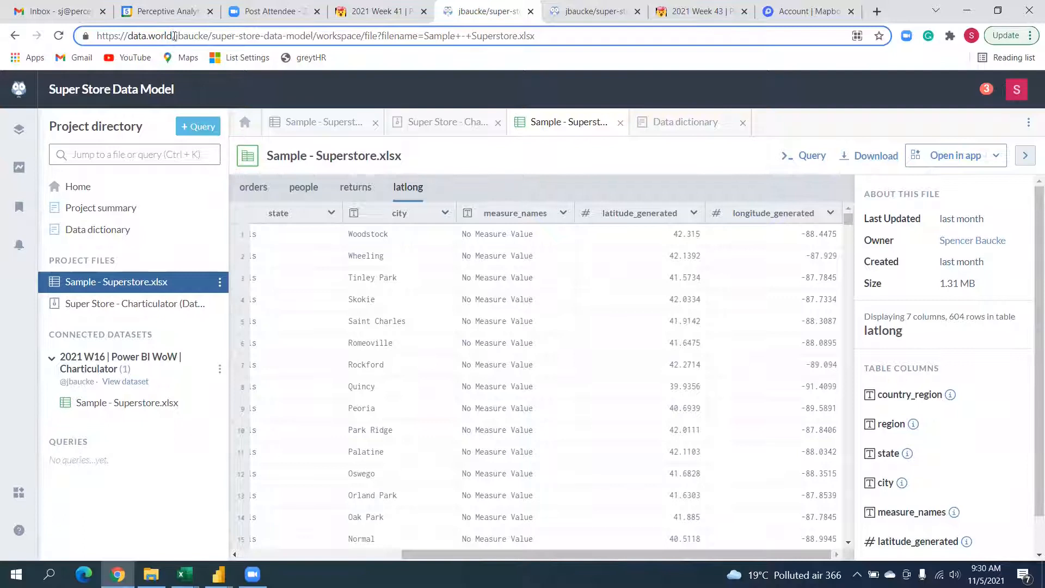
left_click_drag(175, 36, 210, 39)
key("ctrl+c")
key("alt+Tab")
key("ctrl+v")
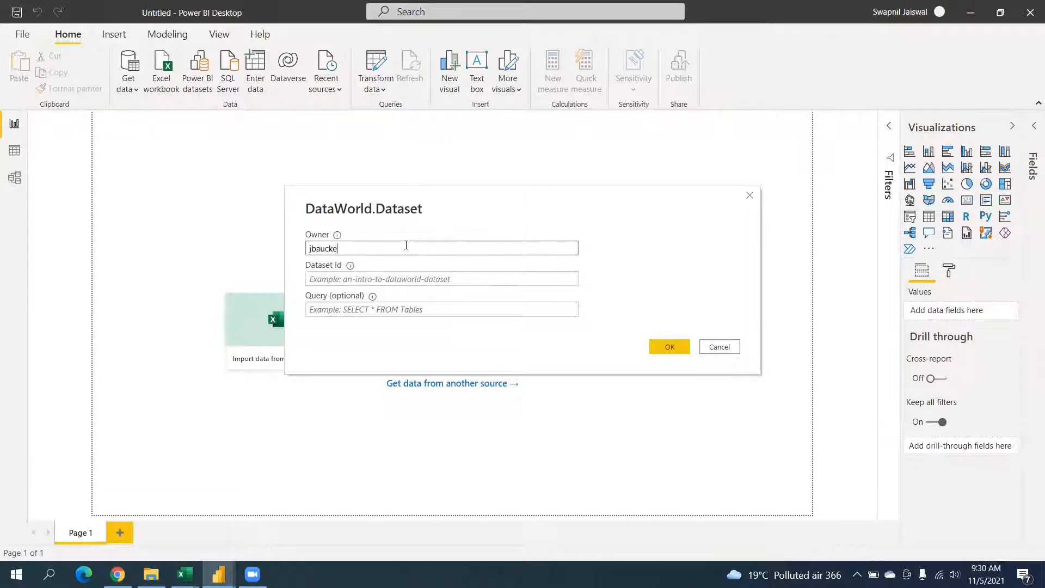
Step: Set the Dataset Id to super-store-data-model, copied from the page's web address, and connect to the dataset
key("alt+Tab")
left_click_drag(212, 35, 311, 39)
key("ctrl+c")
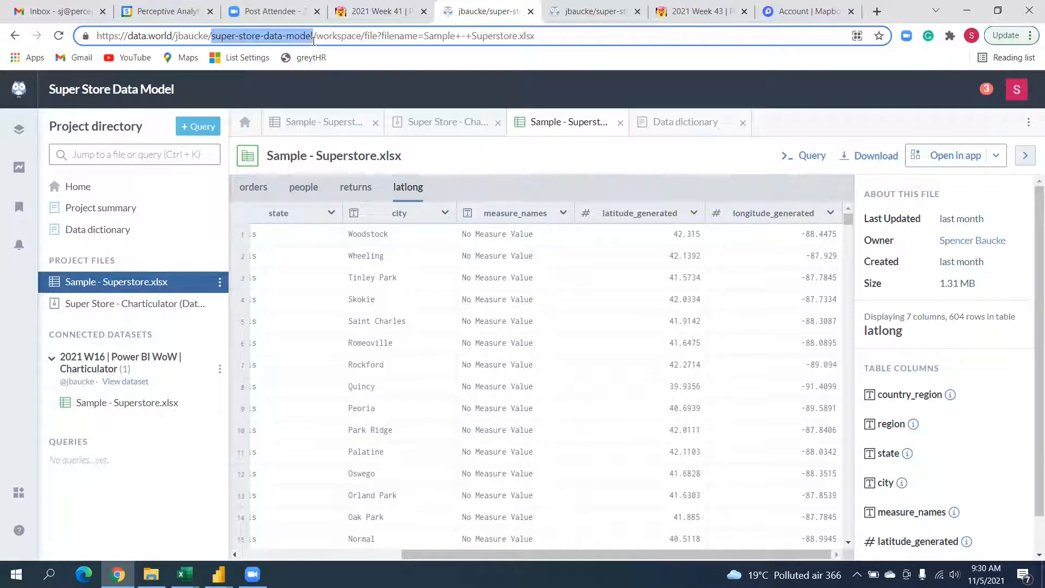
key("alt+Tab")
key("Tab")
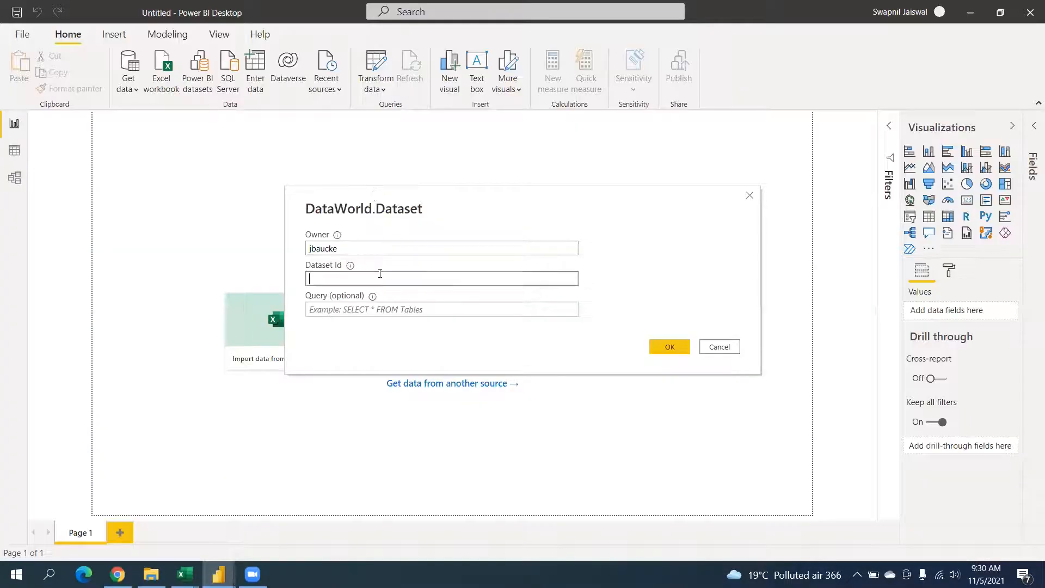
key("ctrl+v")
left_click(661, 354)
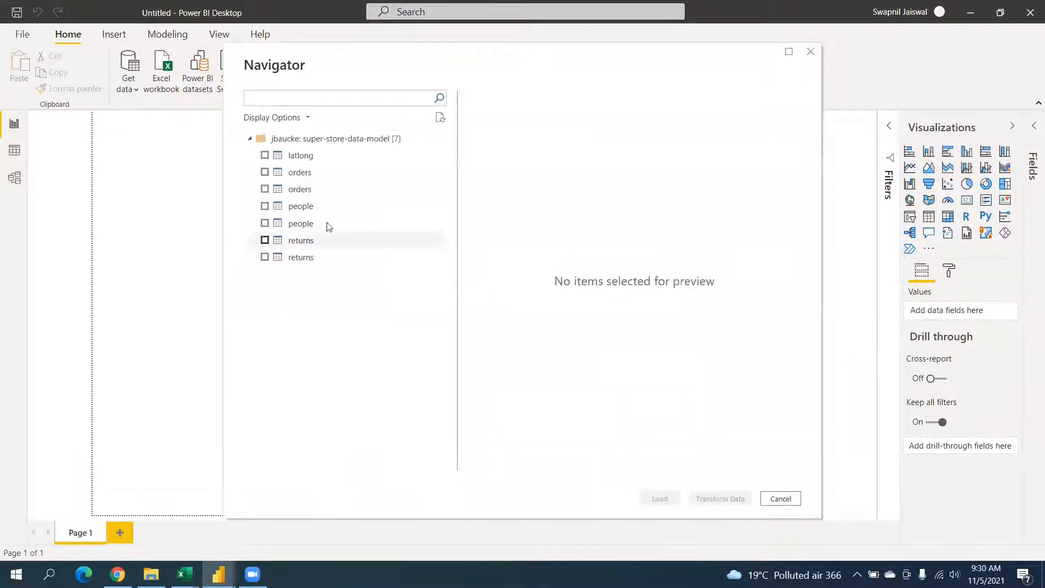
Step: Preview both orders tables, select latlong, orders, people and returns, and open them in Power Query Editor
left_click(265, 156)
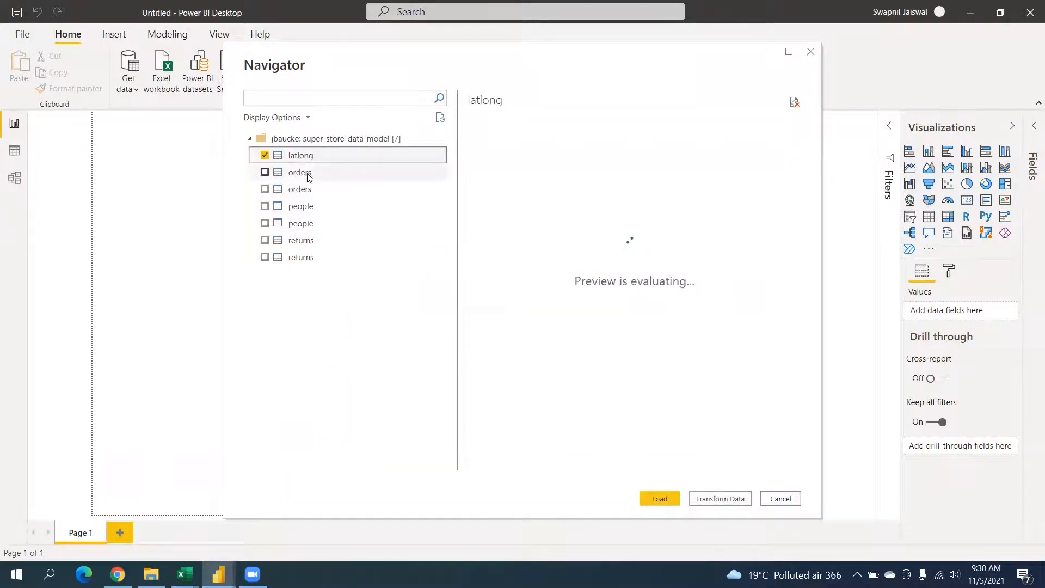
left_click(325, 174)
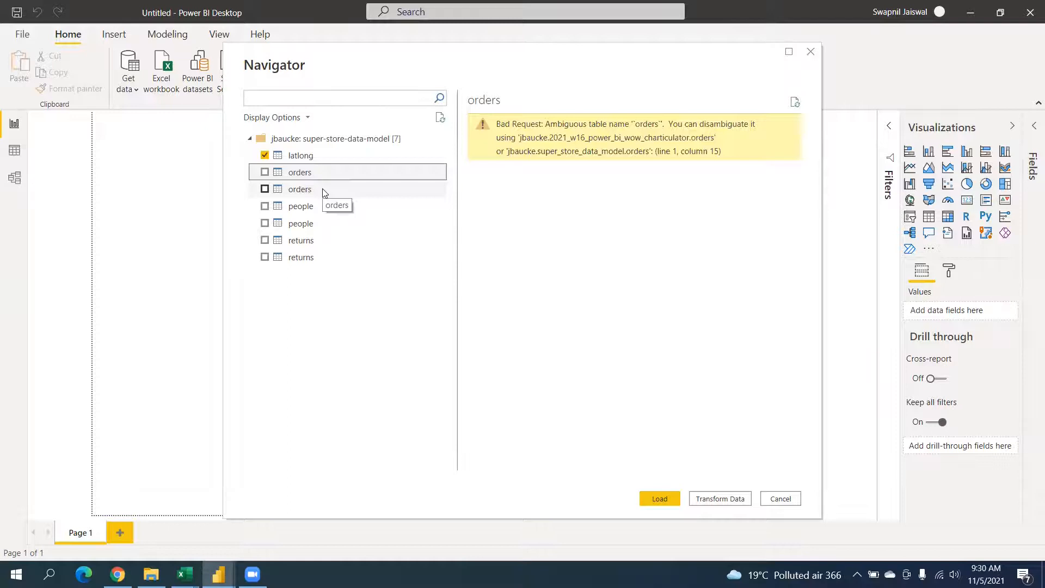
left_click(323, 191)
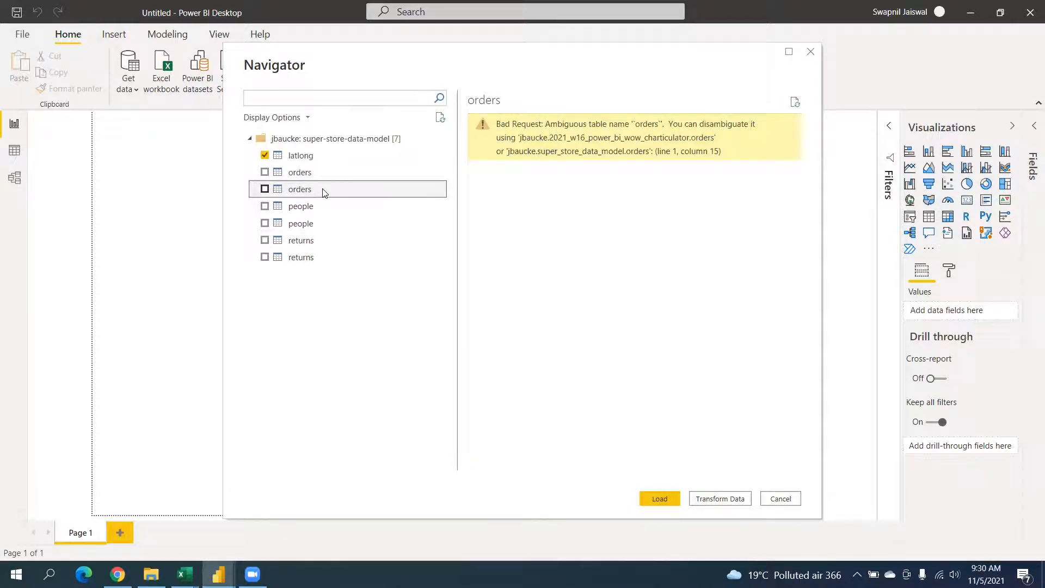
left_click(265, 189)
left_click(265, 223)
left_click(265, 241)
left_click(720, 499)
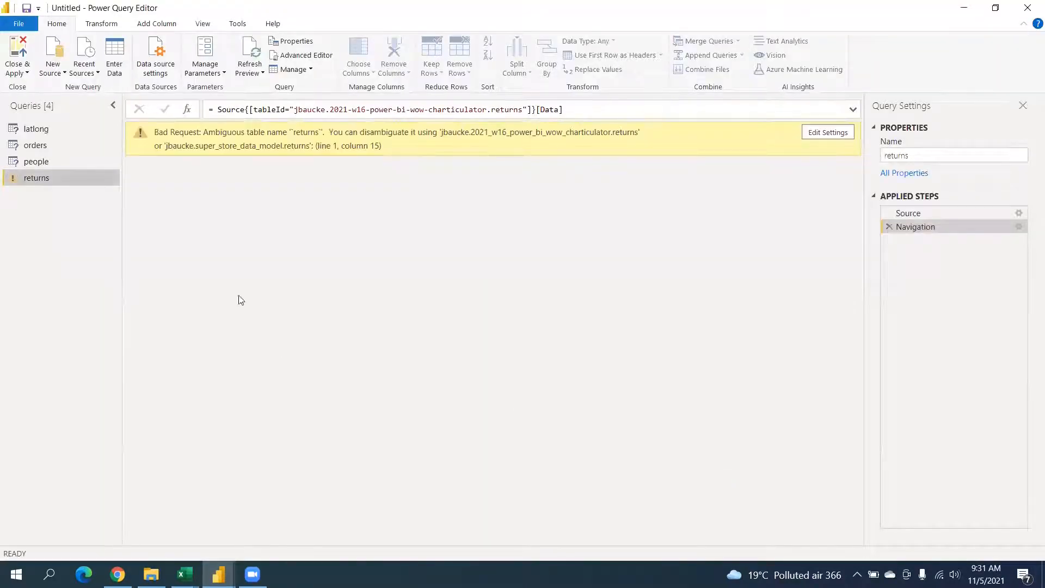
Step: Check the orders query, close Power Query Editor without applying, and discard the pending query changes
left_click(53, 147)
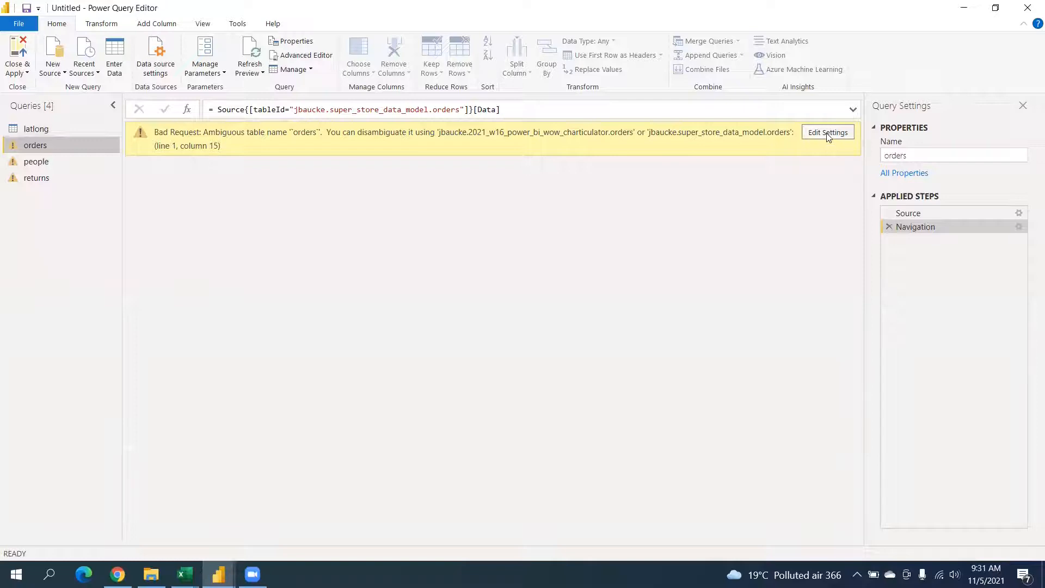
left_click(1028, 8)
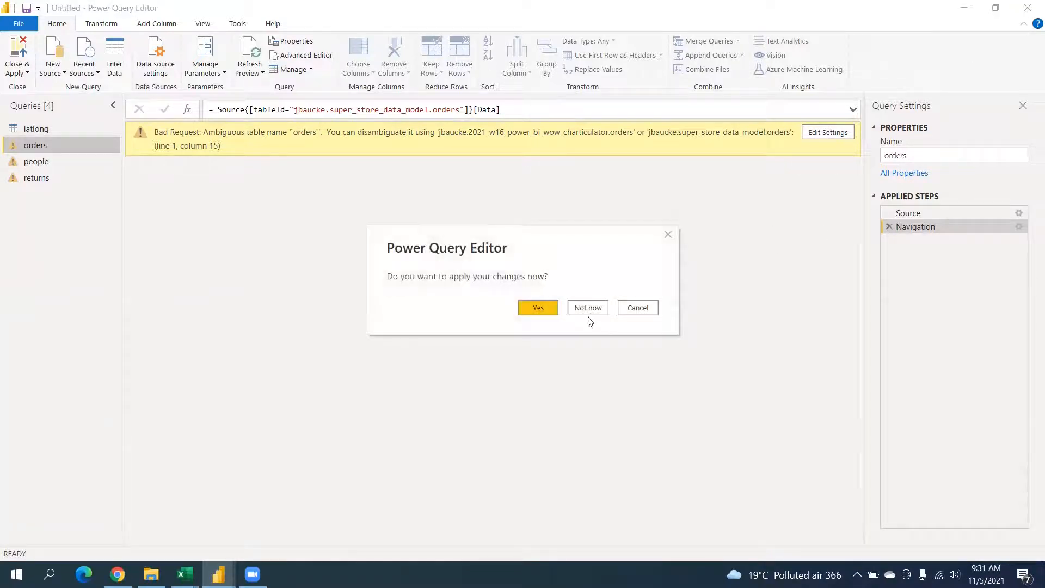
left_click(589, 308)
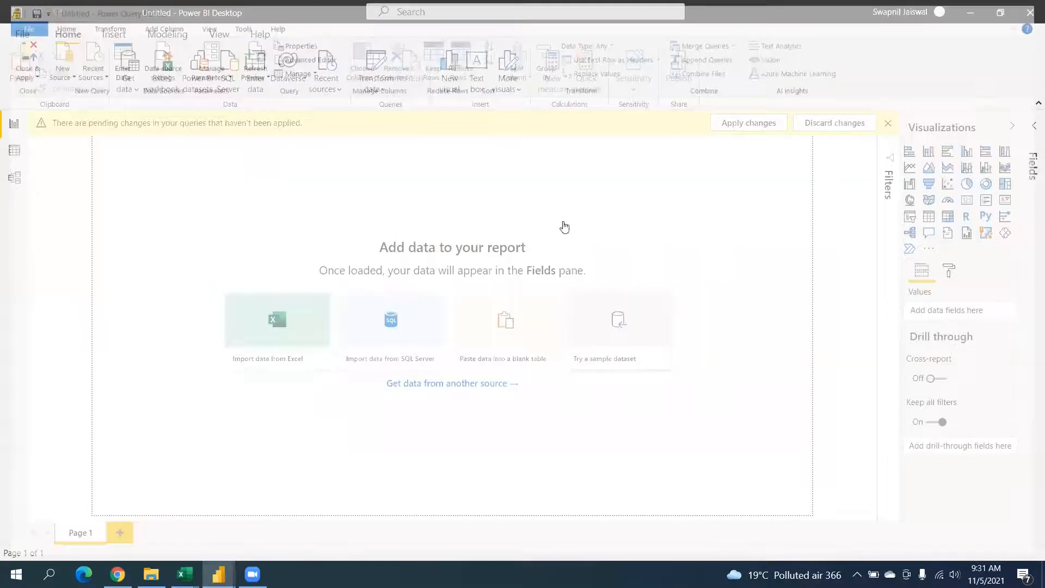
left_click(822, 123)
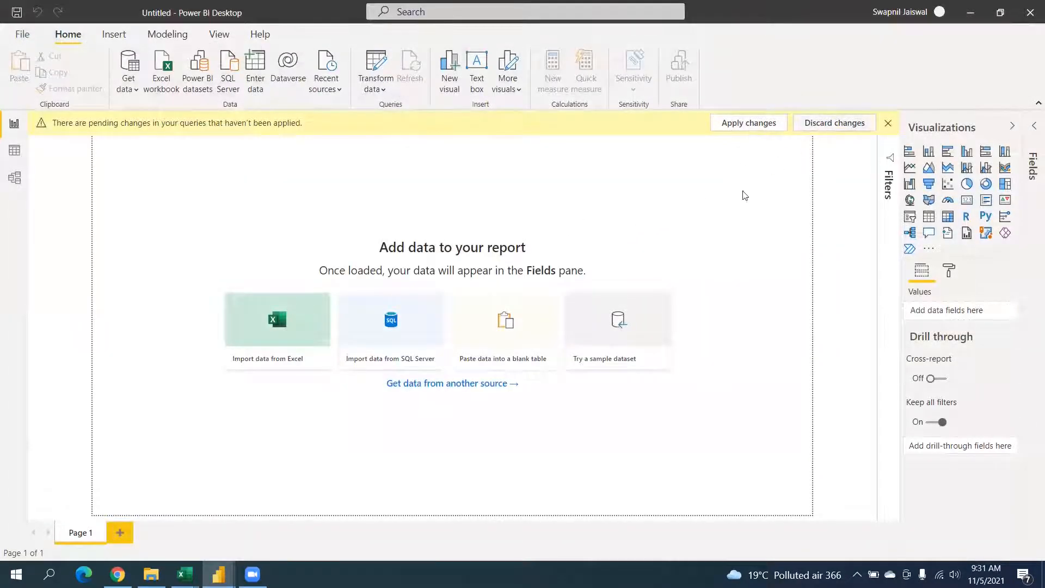
left_click(586, 341)
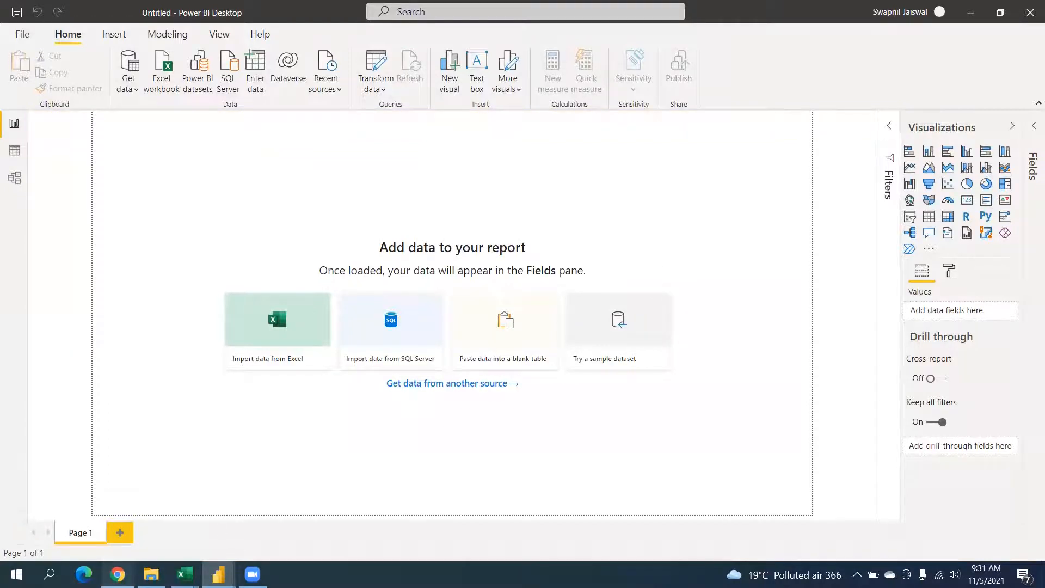
Step: Switch to Chrome and download Sample - Superstore.xlsx from the Super Store Data Model project
left_click(118, 575)
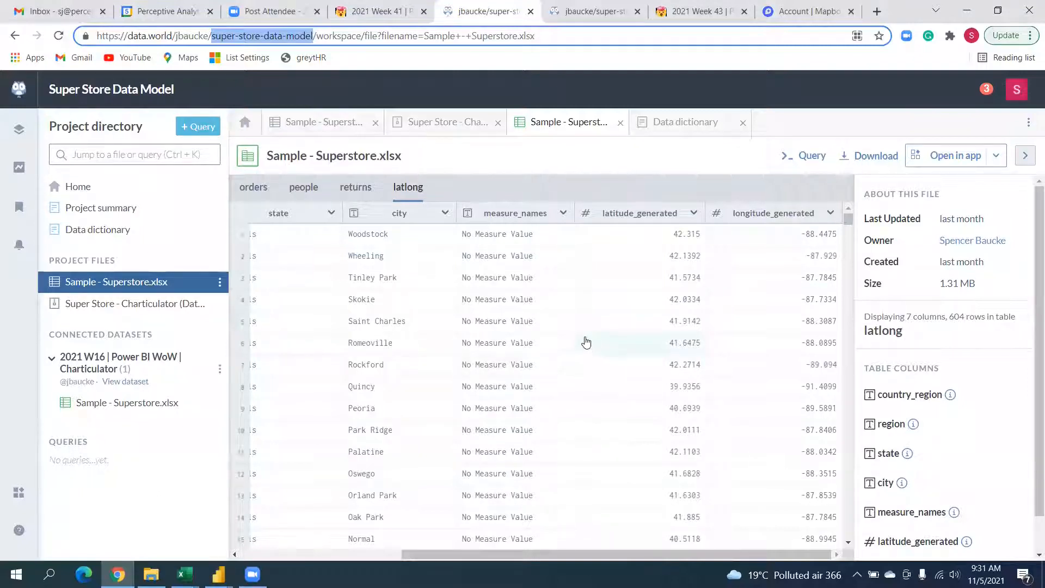
left_click(873, 156)
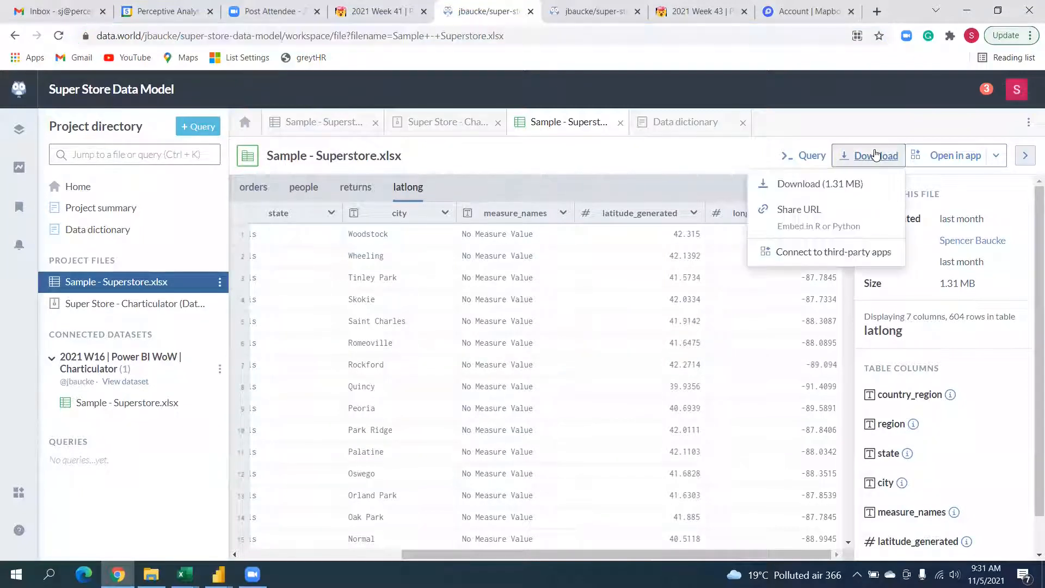
left_click(837, 183)
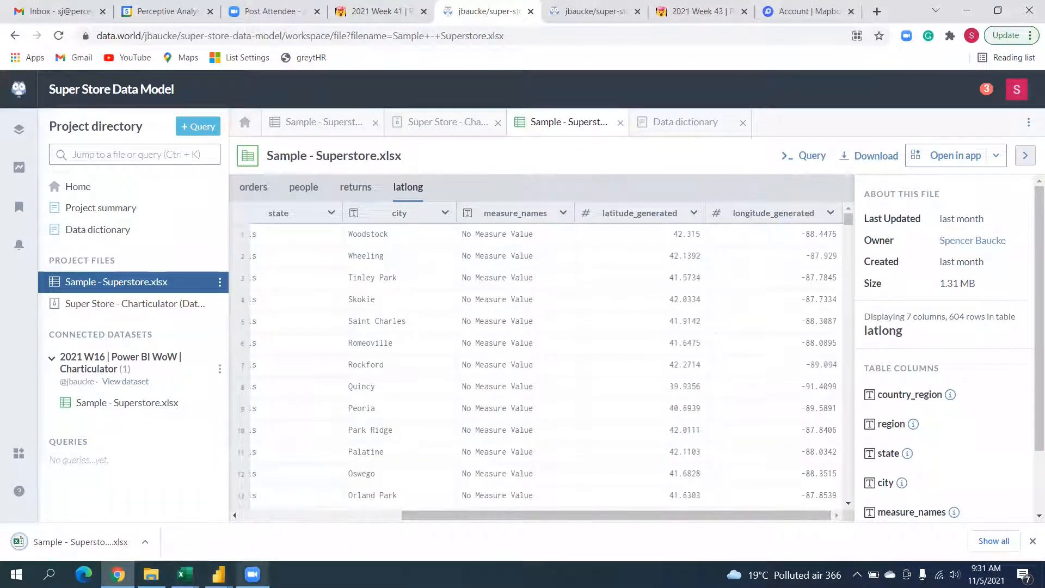
Step: Return to the untitled Power BI report and open the Sample - Superstore workbook from Downloads as an Excel data source
mouse_move(184, 575)
mouse_move(218, 574)
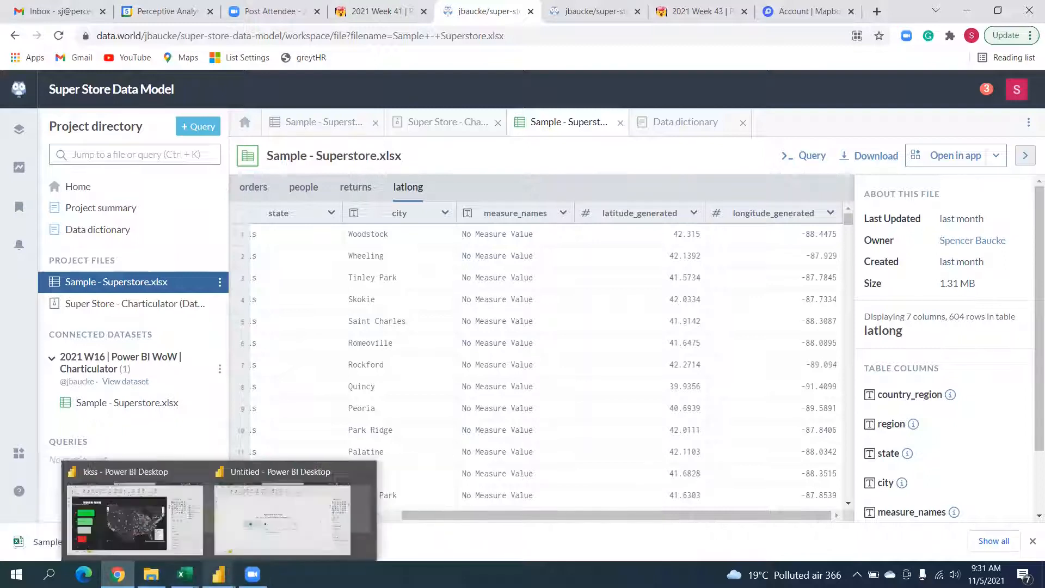
left_click(293, 515)
left_click(286, 339)
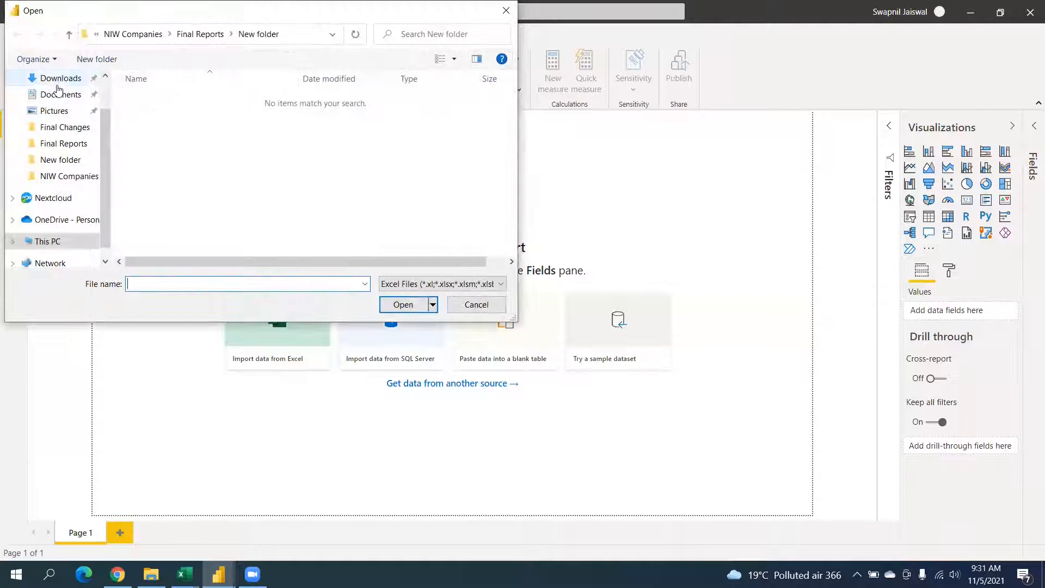
left_click(57, 79)
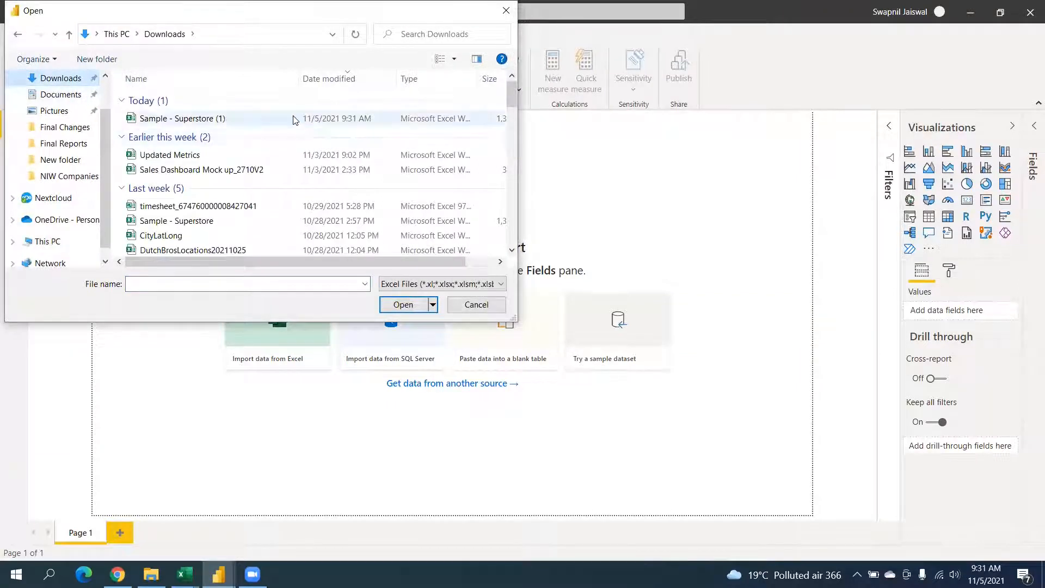
left_click(293, 119)
scroll(289, 141, "down", 1)
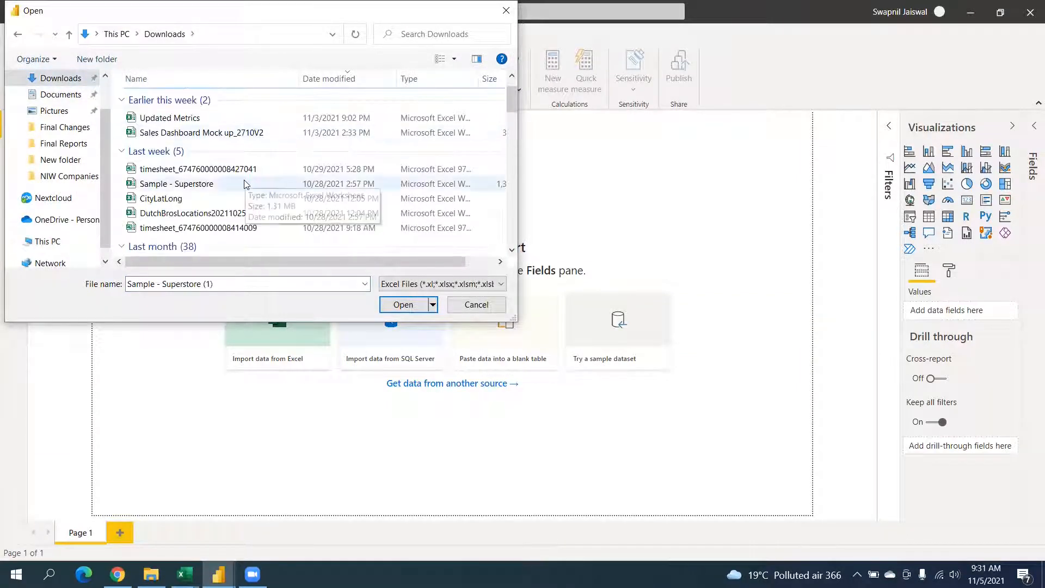
left_click(245, 184)
left_click(409, 307)
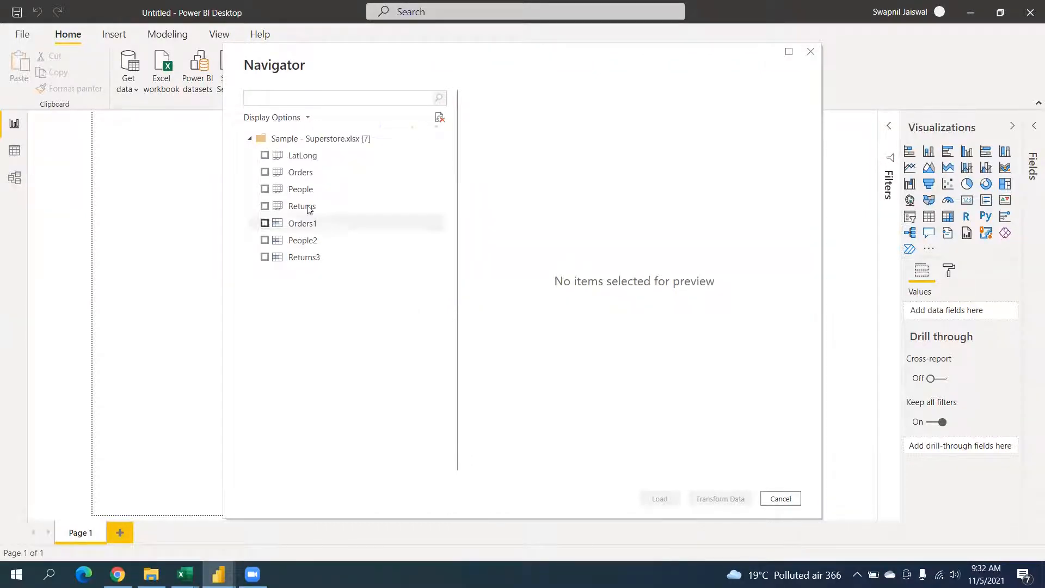
Step: Select the LatLong, Orders, People and Returns sheets of the Superstore workbook and open them in Power Query Editor
left_click(266, 156)
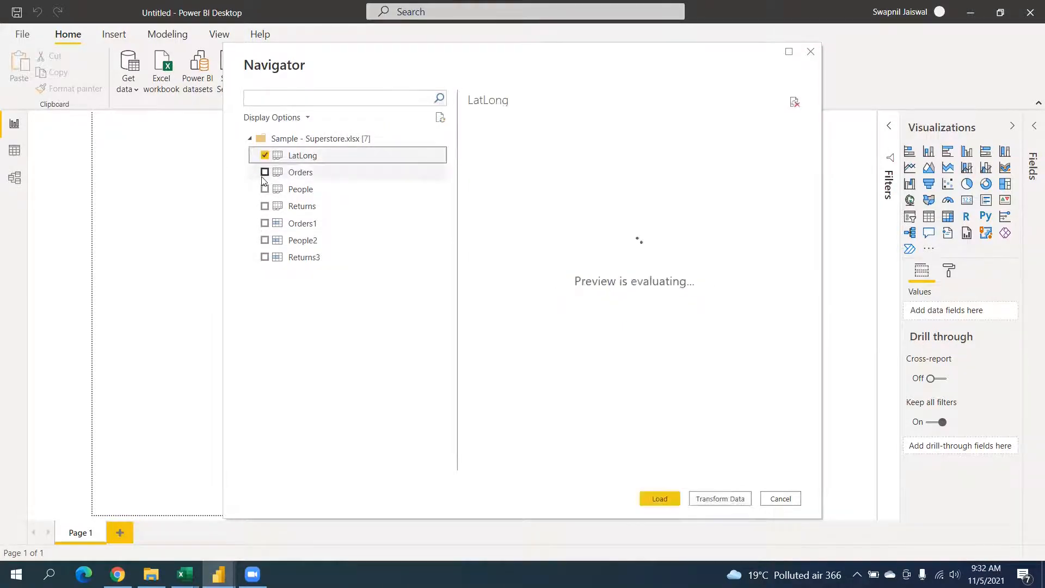
left_click(265, 172)
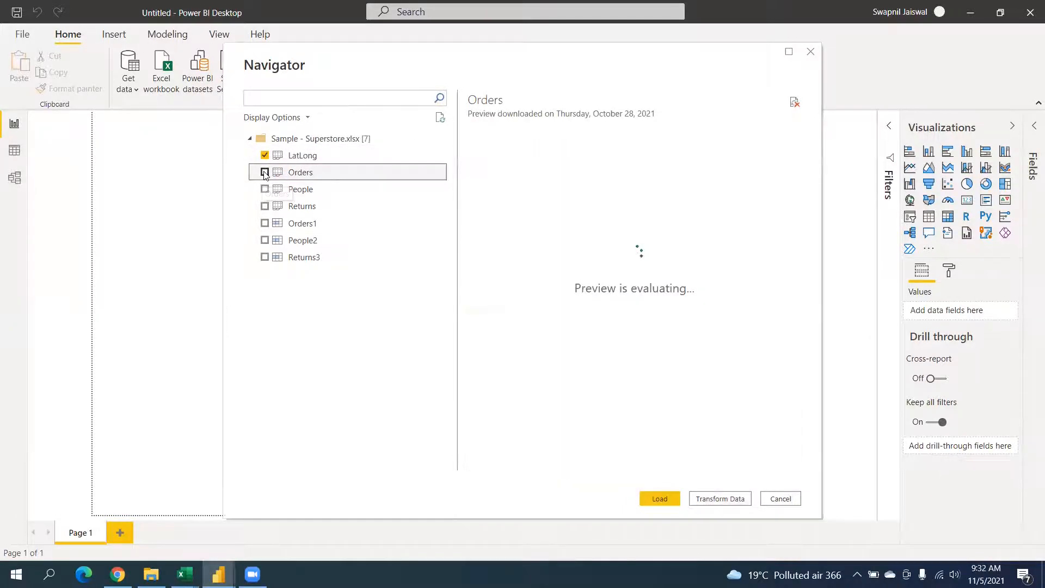
left_click(265, 189)
left_click(264, 206)
left_click(718, 502)
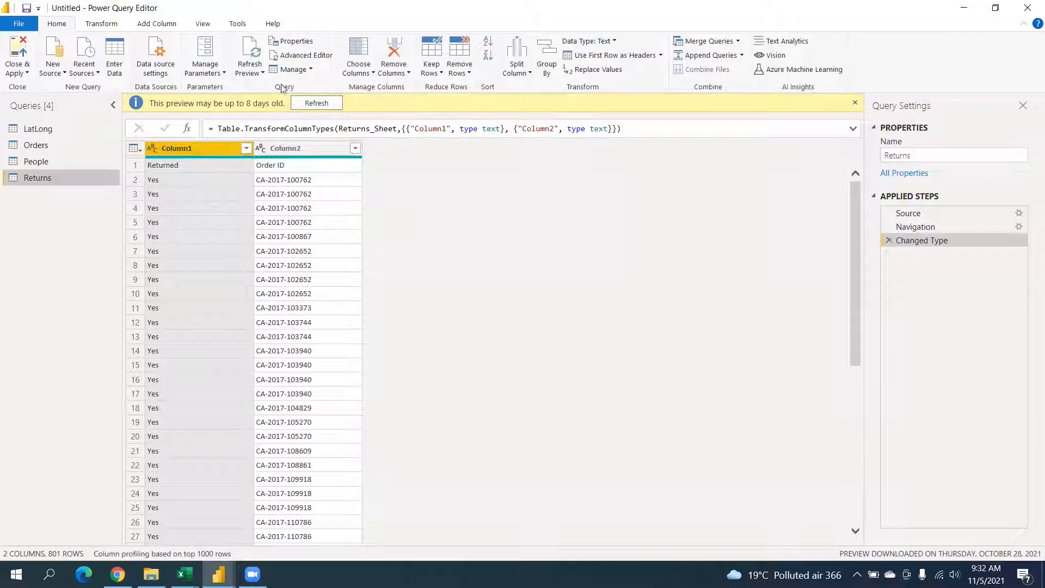
Step: Use the first row as headers in the Returns and People queries
left_click(619, 55)
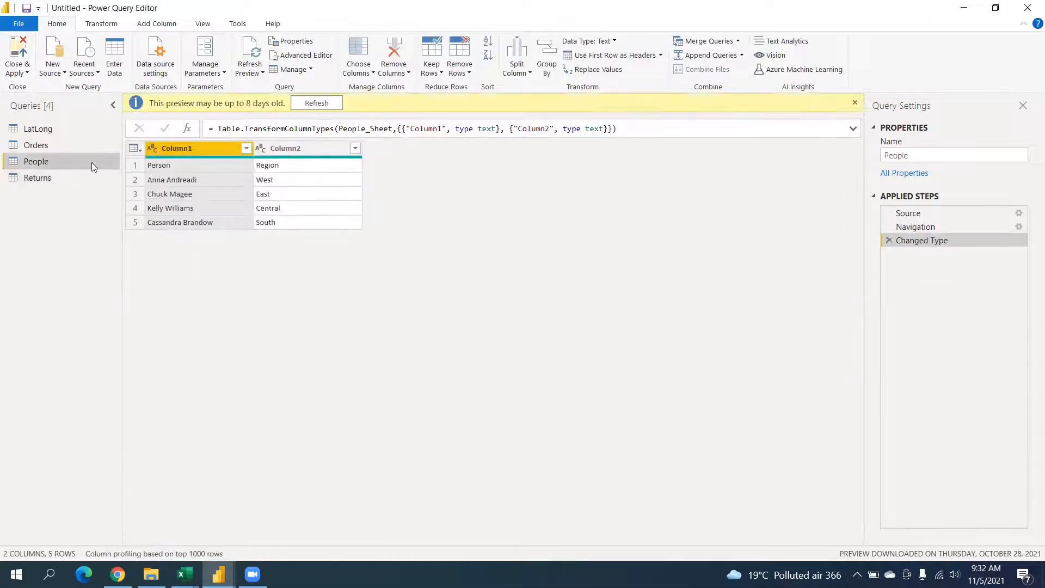
left_click(608, 55)
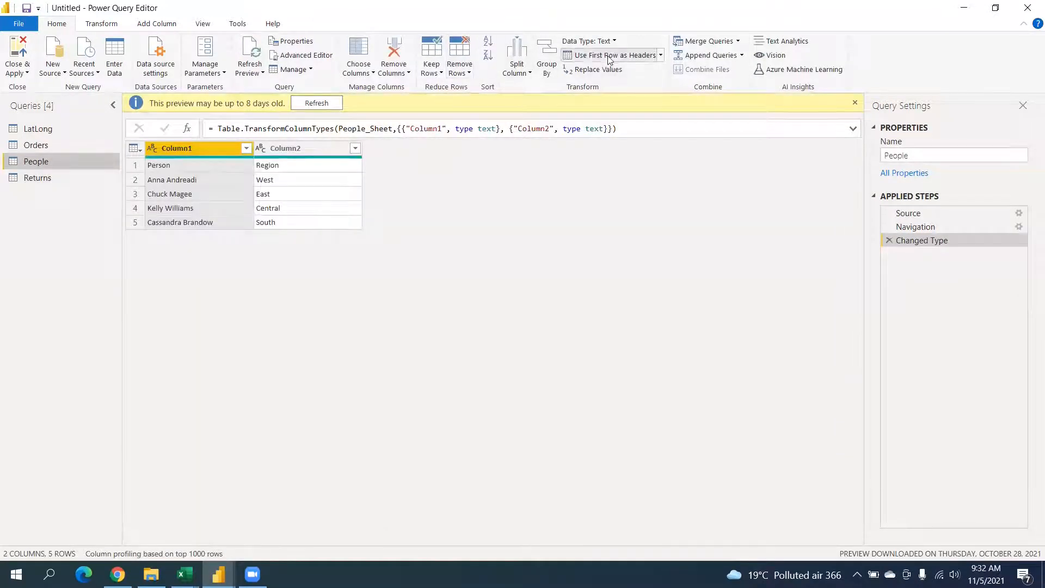
Step: Check the headers and rows of the Orders and LatLong queries, and apply the query changes to the report
left_click(57, 144)
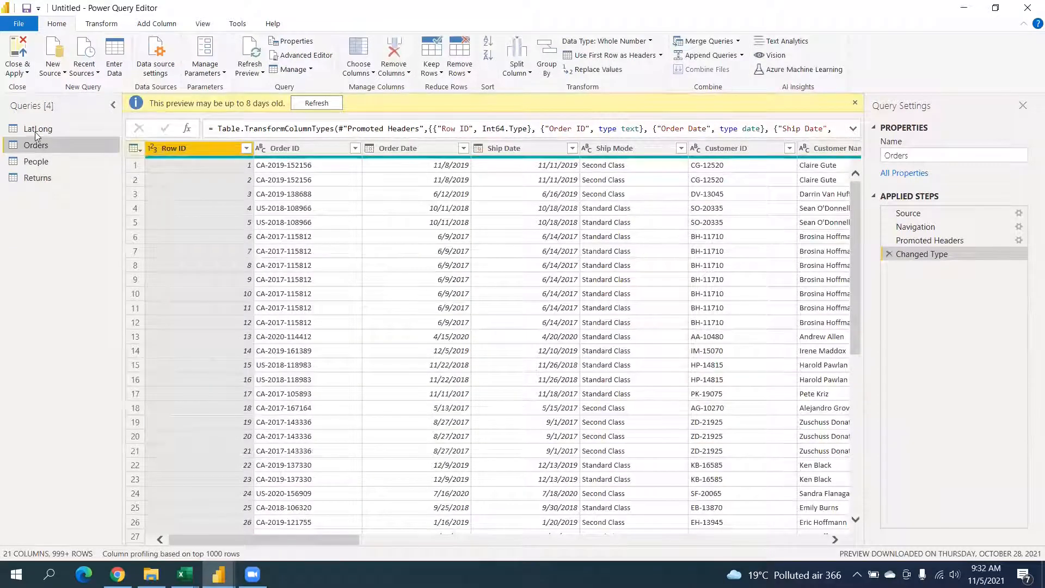
left_click(34, 129)
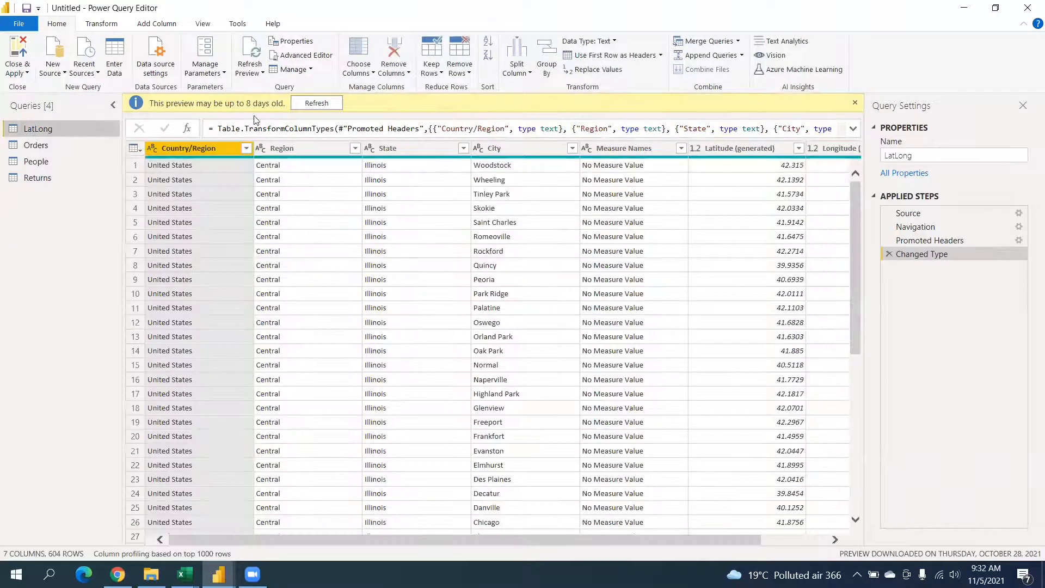
left_click(855, 102)
left_click_drag(278, 540, 254, 554)
scroll(615, 370, "left", 1)
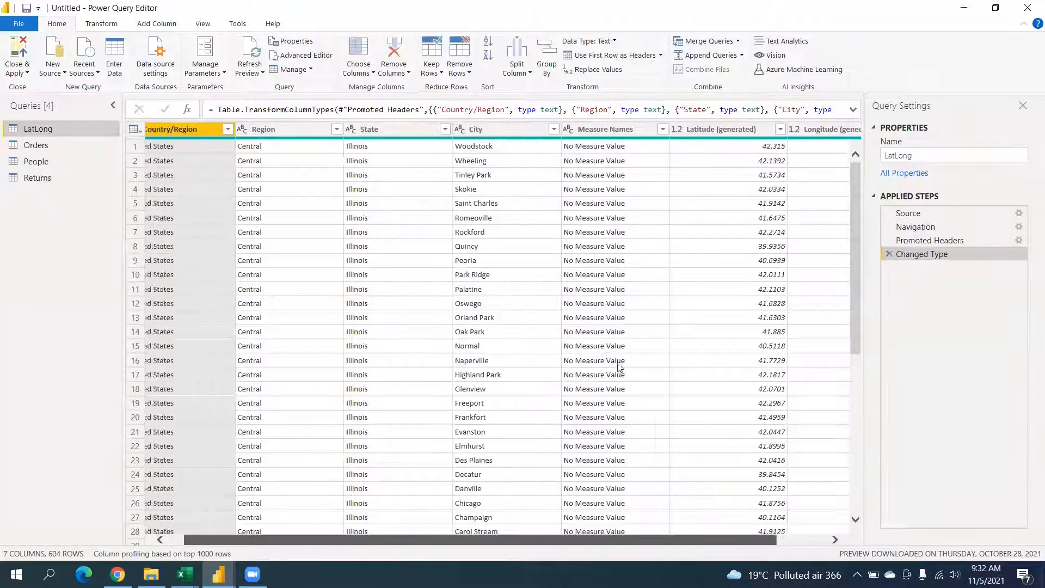
scroll(619, 368, "down", 7)
scroll(619, 368, "down", 4)
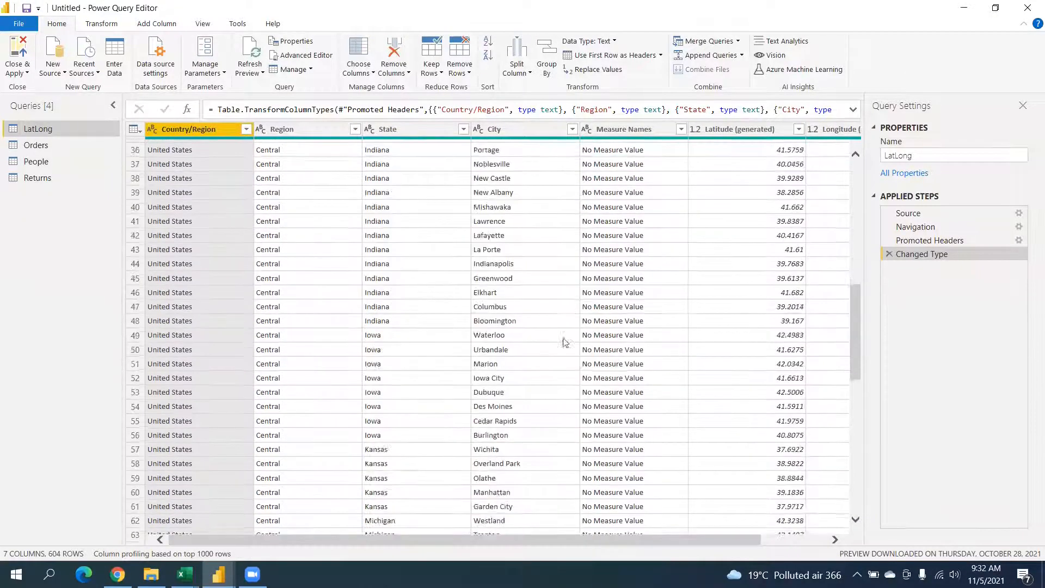
scroll(562, 343, "up", 12)
left_click(20, 51)
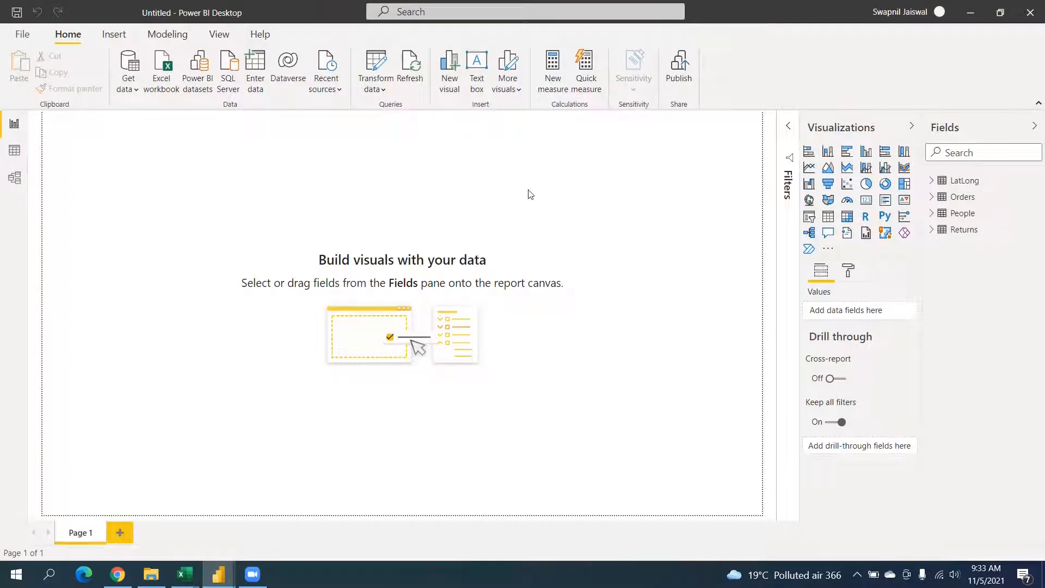
Step: Try an enlarged filled map with City from Orders as its location, and delete the visual
left_click(827, 201)
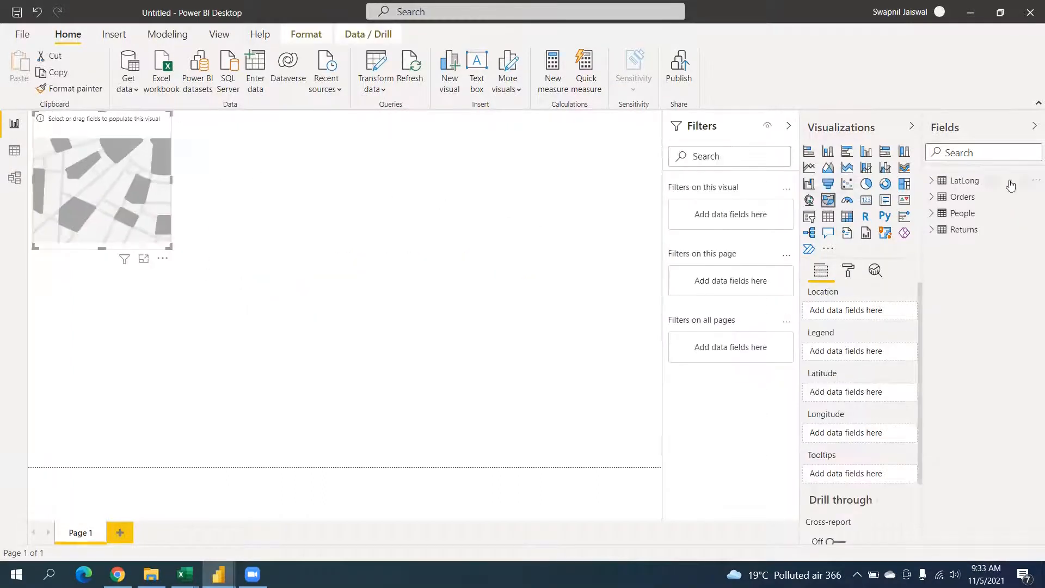
left_click(933, 197)
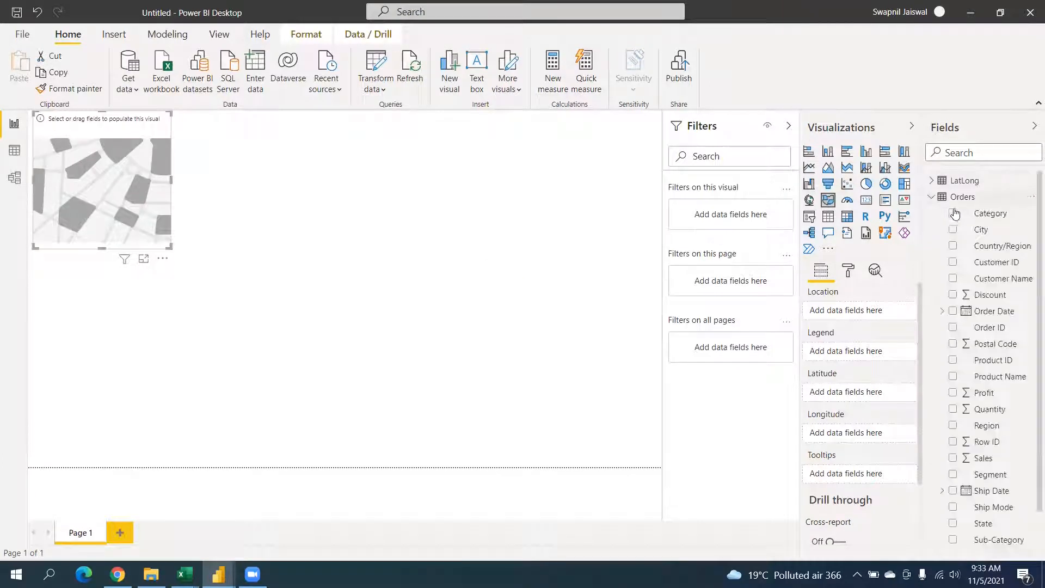
left_click_drag(985, 230, 858, 298)
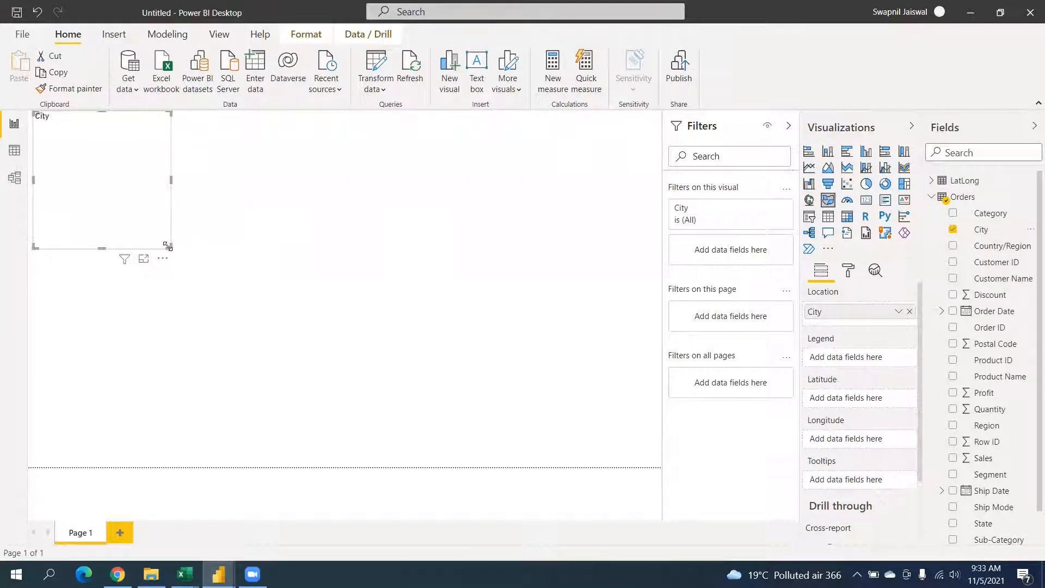
left_click_drag(186, 262, 320, 370)
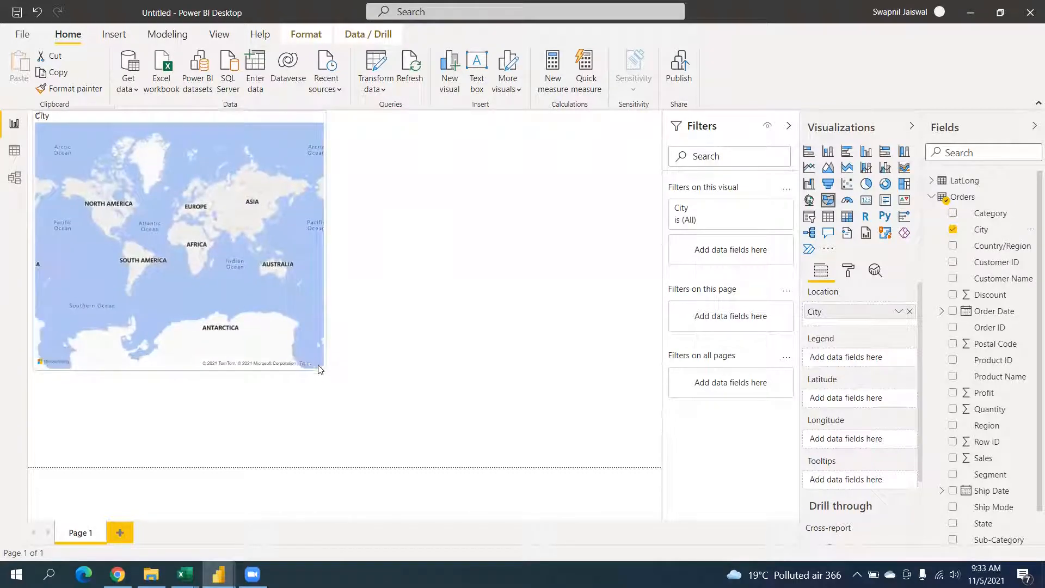
left_click(130, 279)
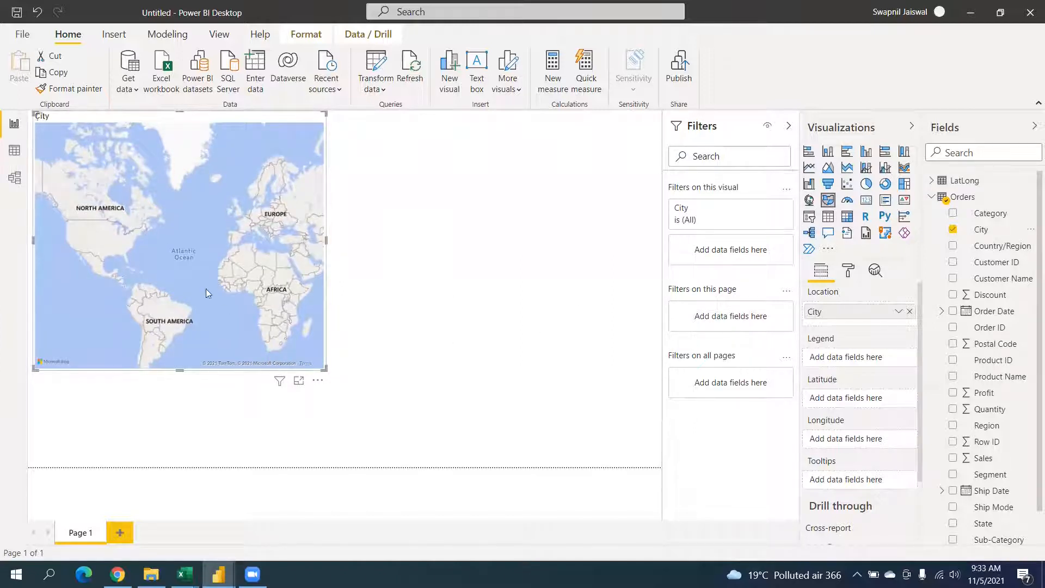
scroll(103, 254, "down", 2)
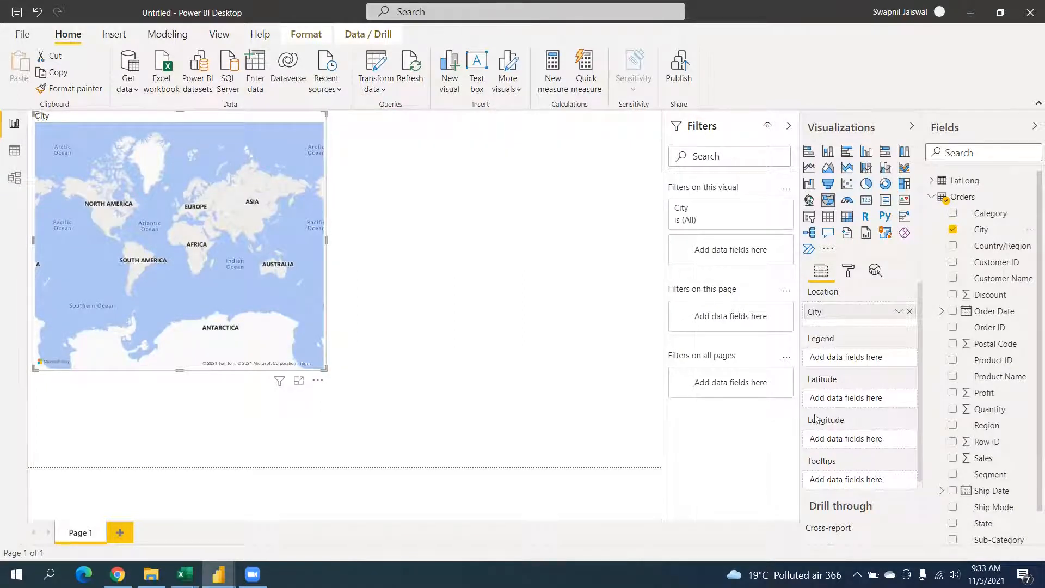
left_click(910, 312)
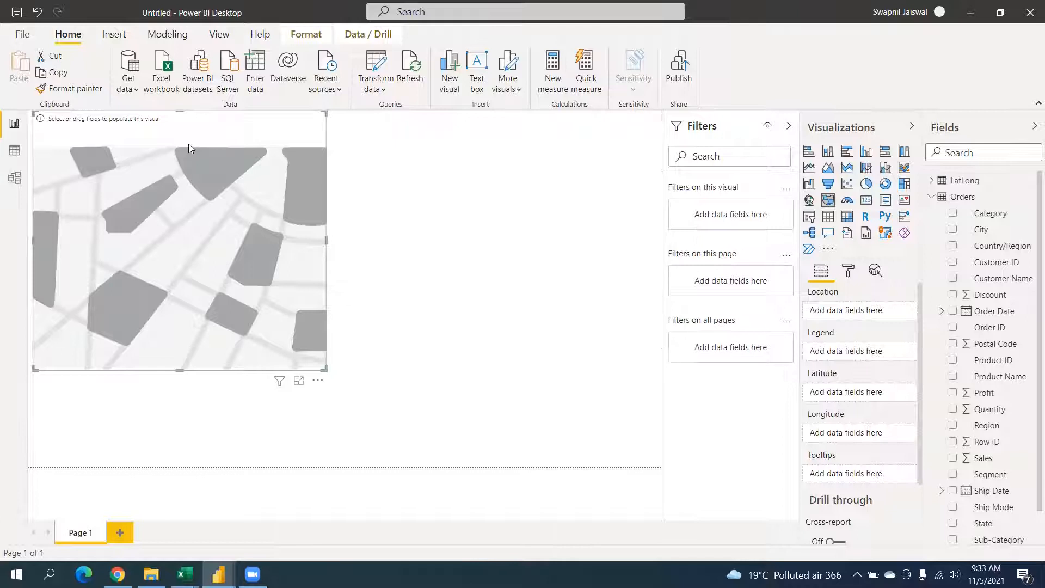
key("Delete")
Step: Search the Power BI visuals marketplace for "mapb" and open the Mapbox Visual's details
left_click(828, 249)
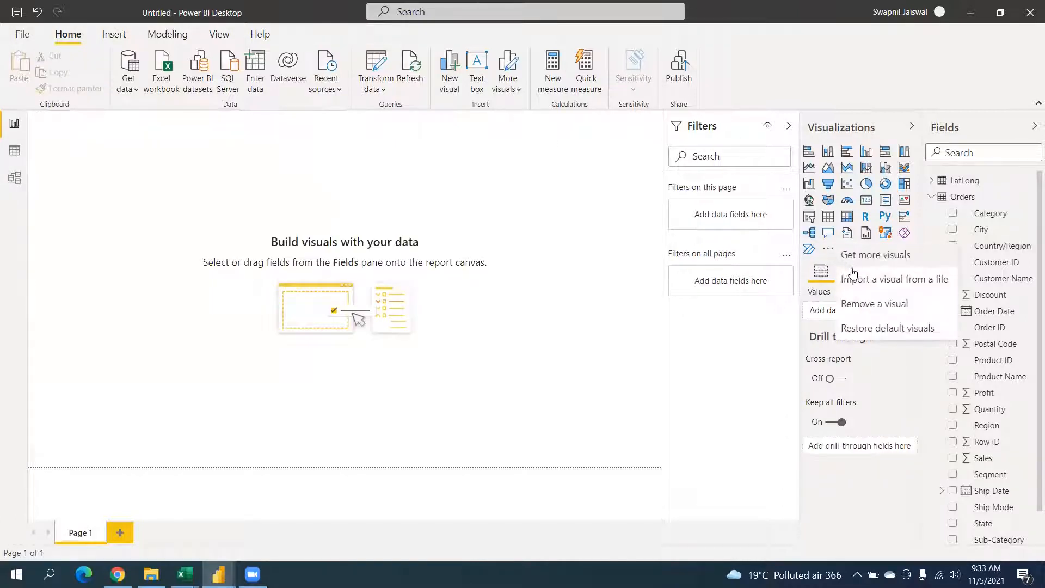
left_click(882, 255)
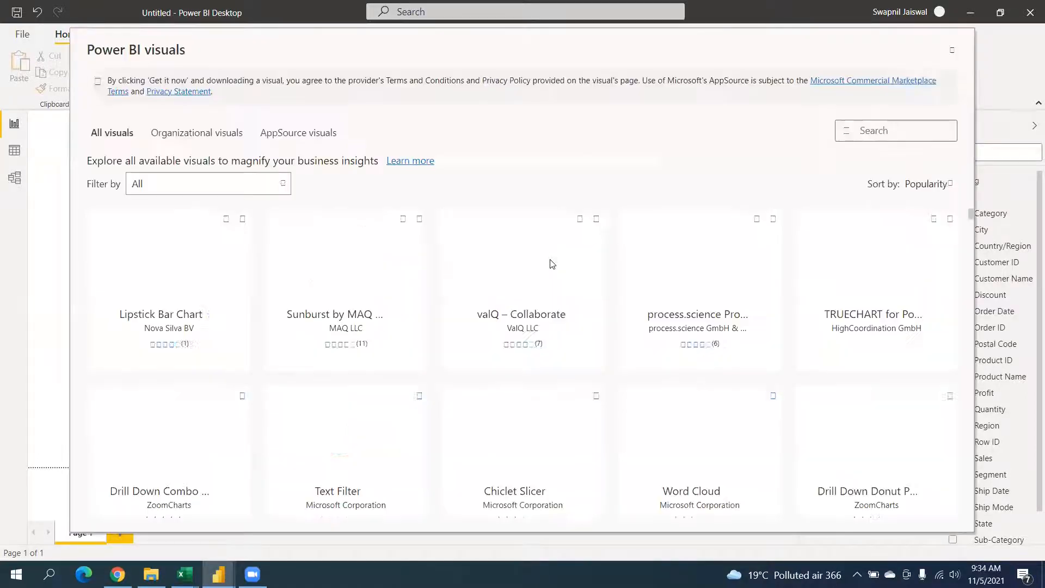
left_click(865, 129)
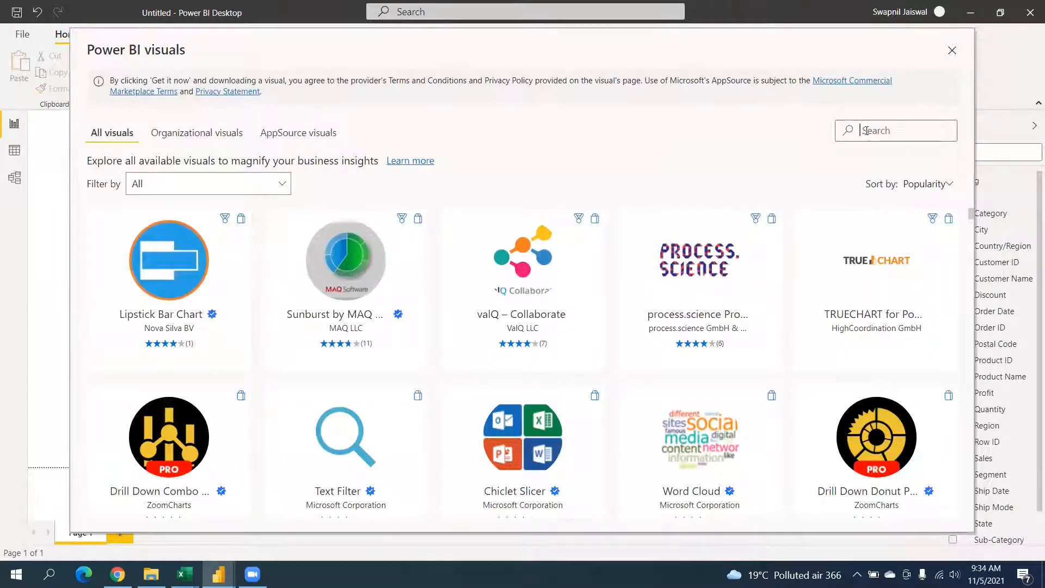
type("map")
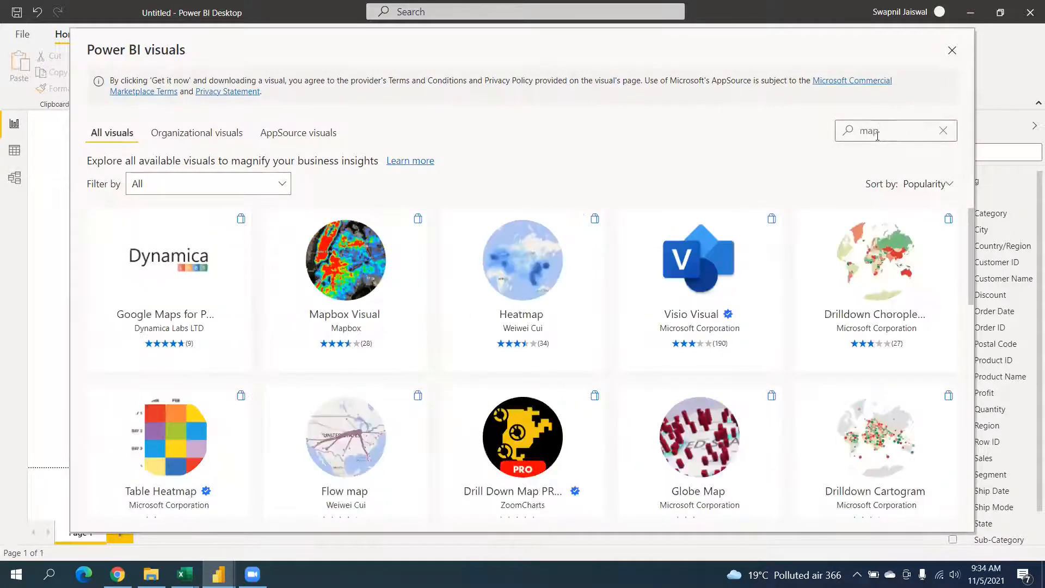
type("b")
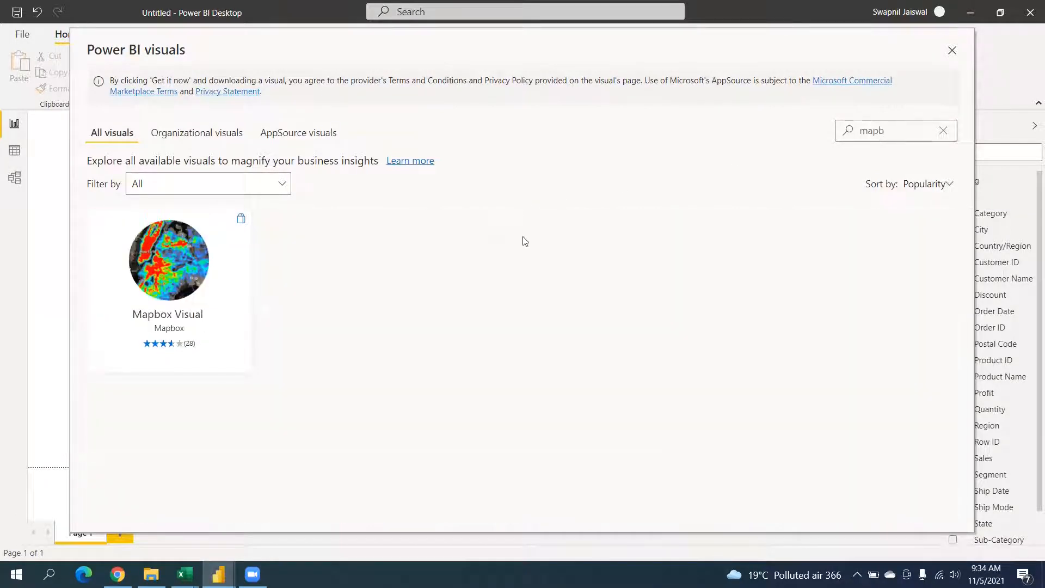
left_click(188, 288)
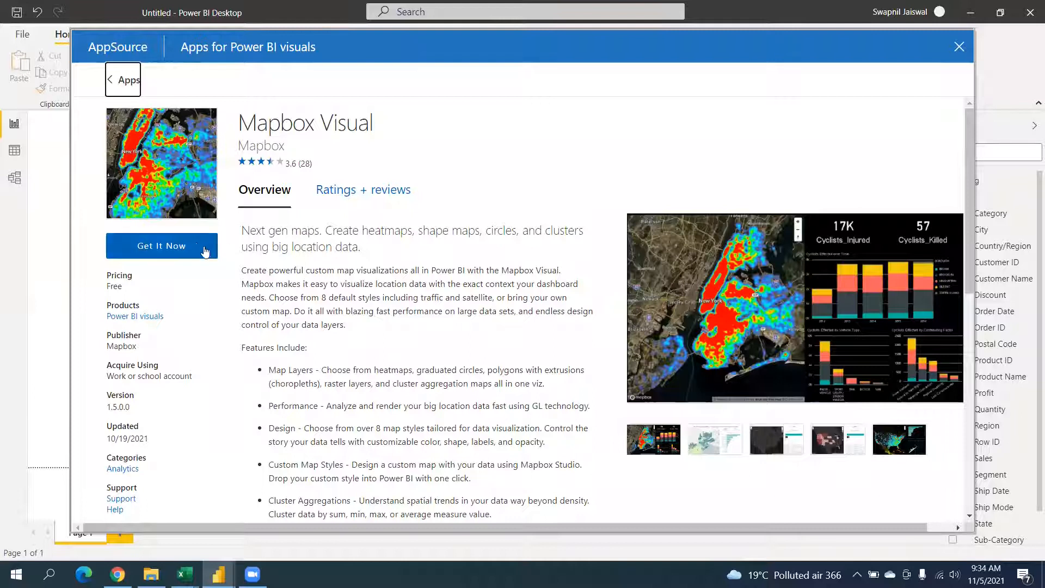
Step: Read through the Mapbox Visual's feature description and import the visual into the report
scroll(425, 299, "down", 5)
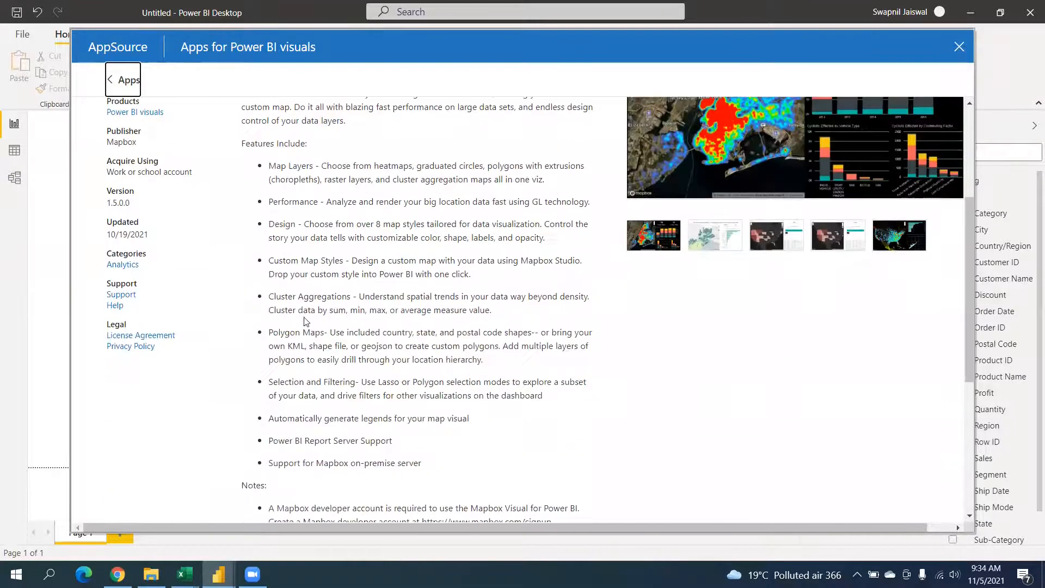
scroll(425, 299, "up", 5)
left_click(157, 254)
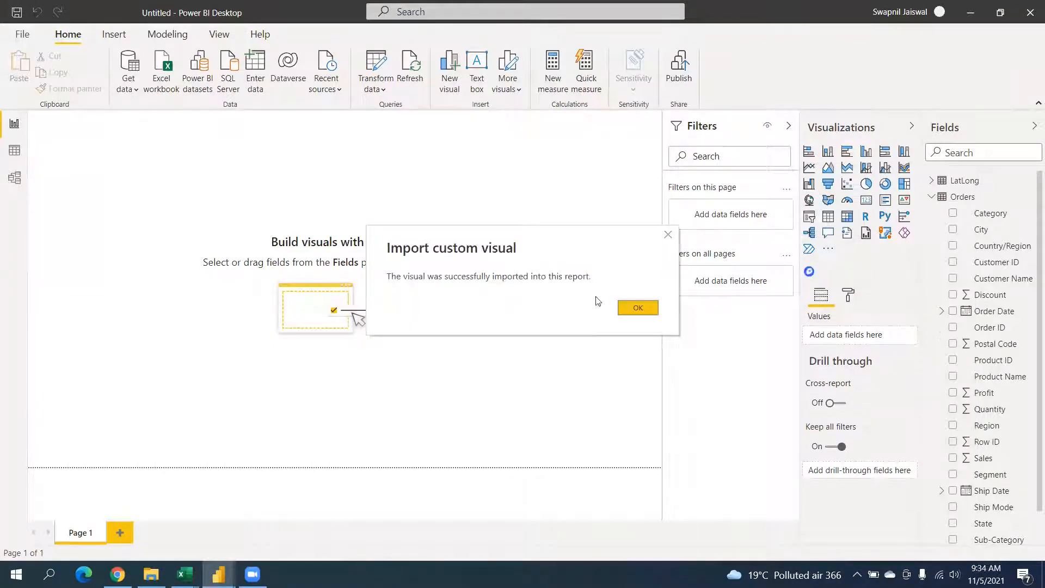
left_click(635, 306)
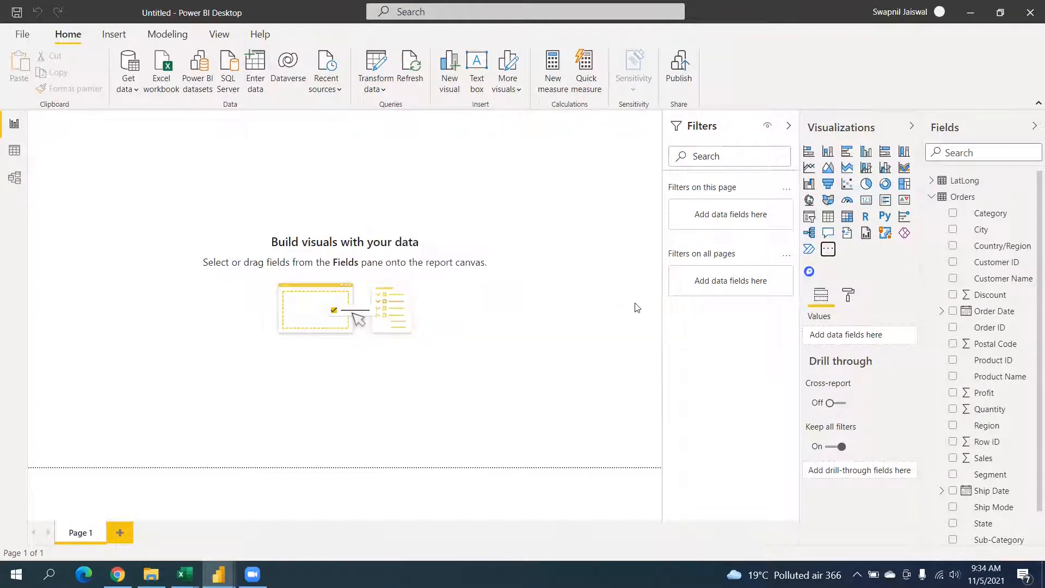
Step: Add an empty Mapbox visual to Page 1, enlarge it, and collapse the Orders field list
left_click(810, 272)
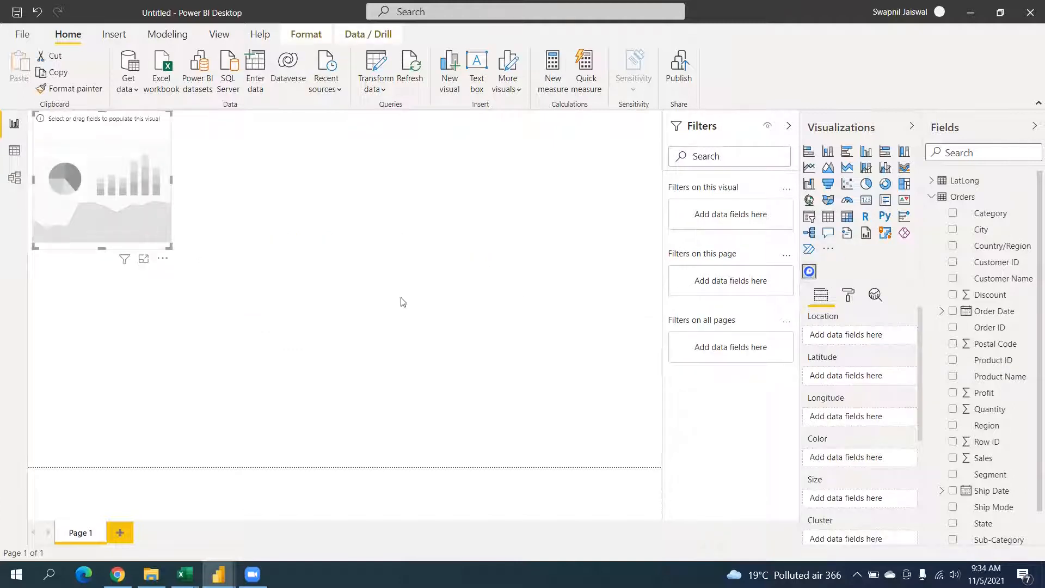
left_click_drag(169, 247, 277, 401)
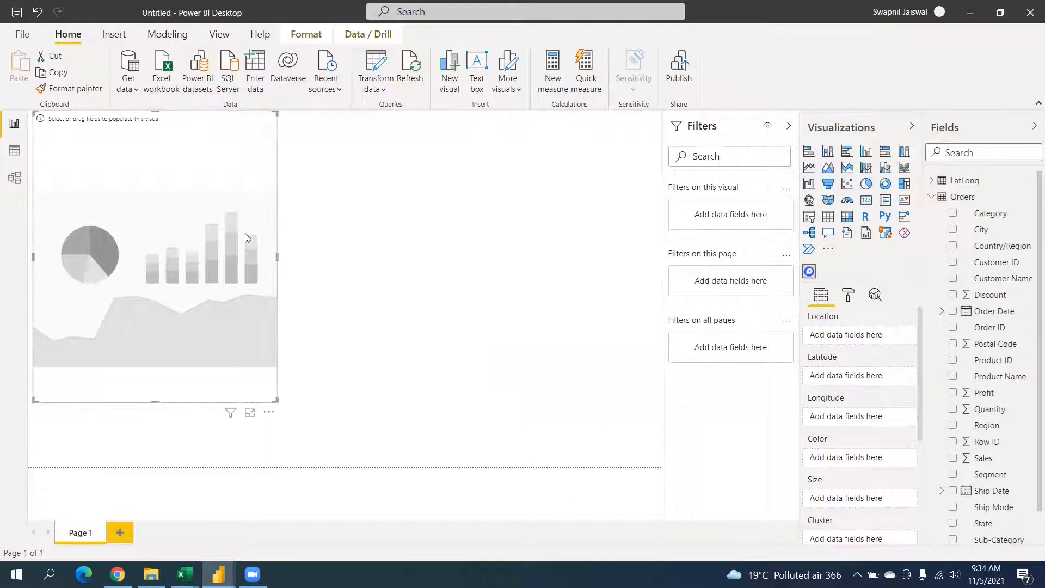
left_click(932, 197)
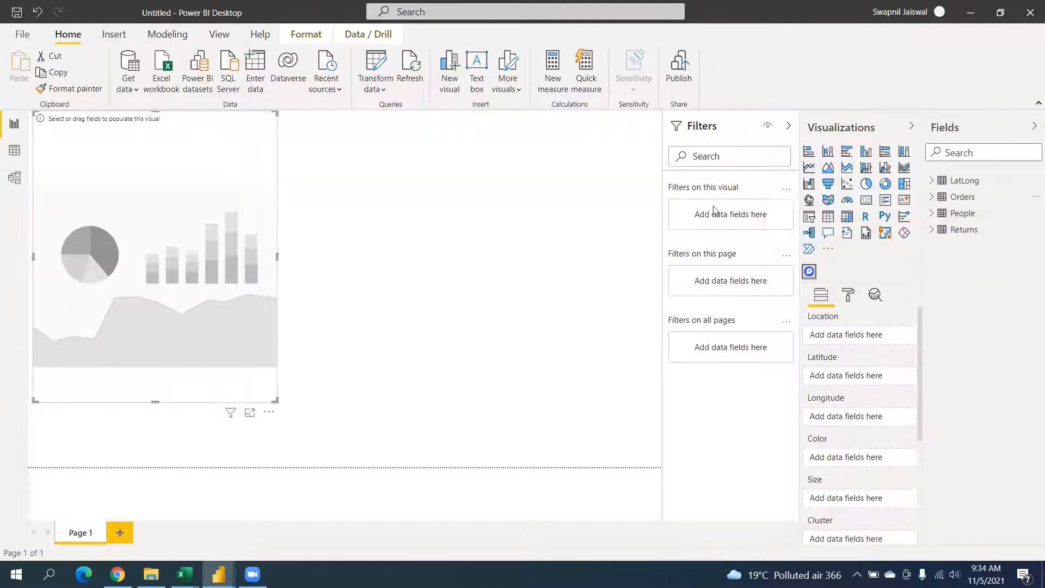
Step: Show the data model diagram and place the People table below LatLong
left_click(17, 183)
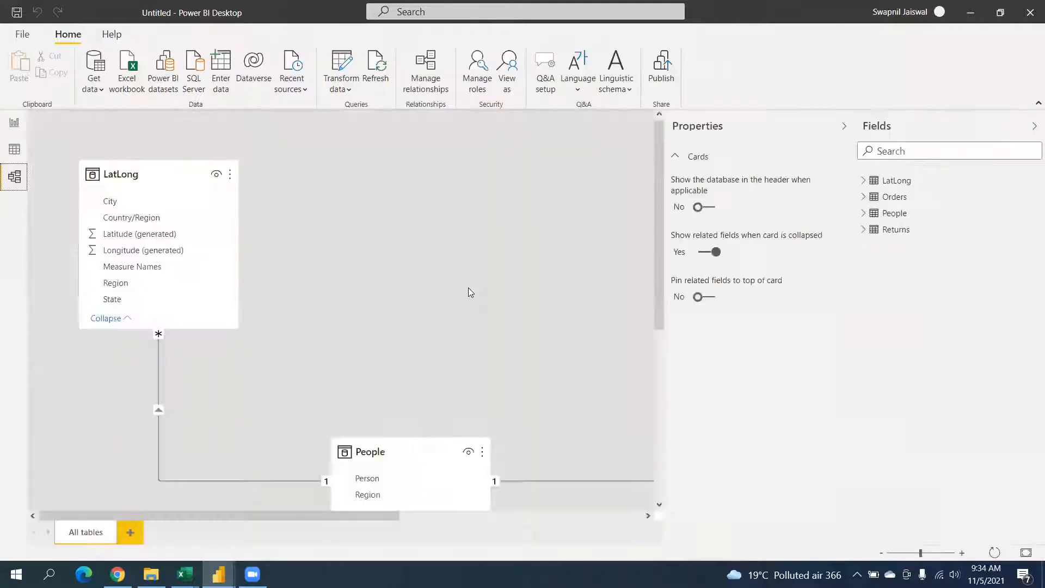
scroll(466, 279, "down", 3)
left_click_drag(424, 311, 408, 238)
left_click_drag(311, 283, 105, 390)
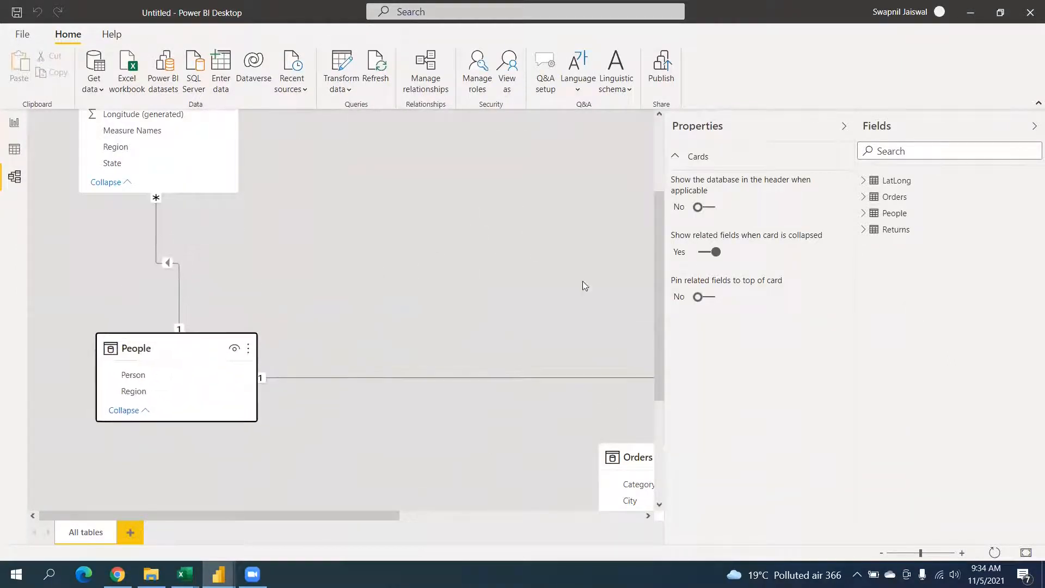
Step: Place the Orders table beside LatLong in the model diagram, with the Returns table below it
left_click_drag(378, 516, 524, 516)
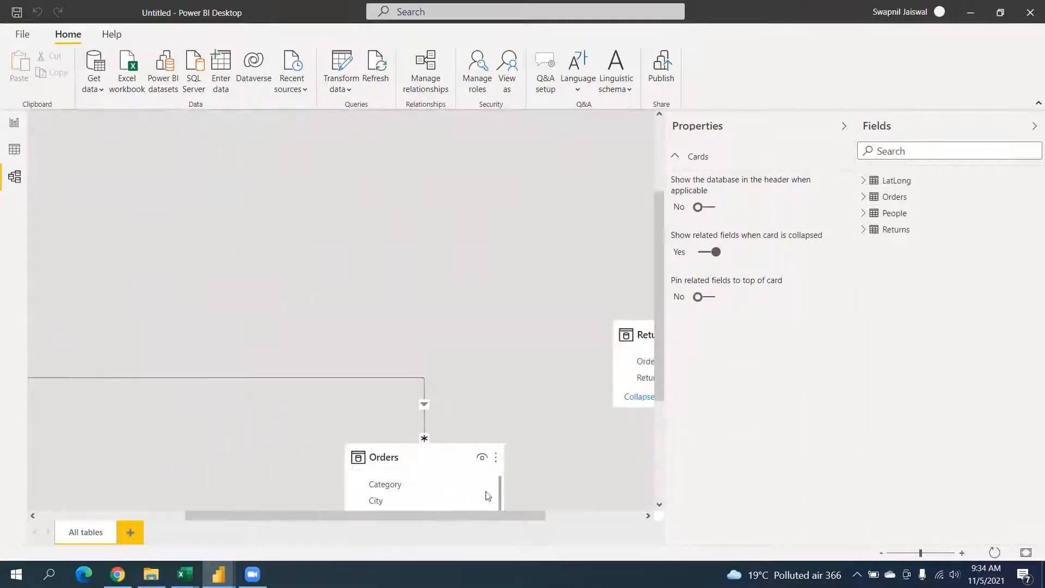
left_click_drag(410, 452, 245, 125)
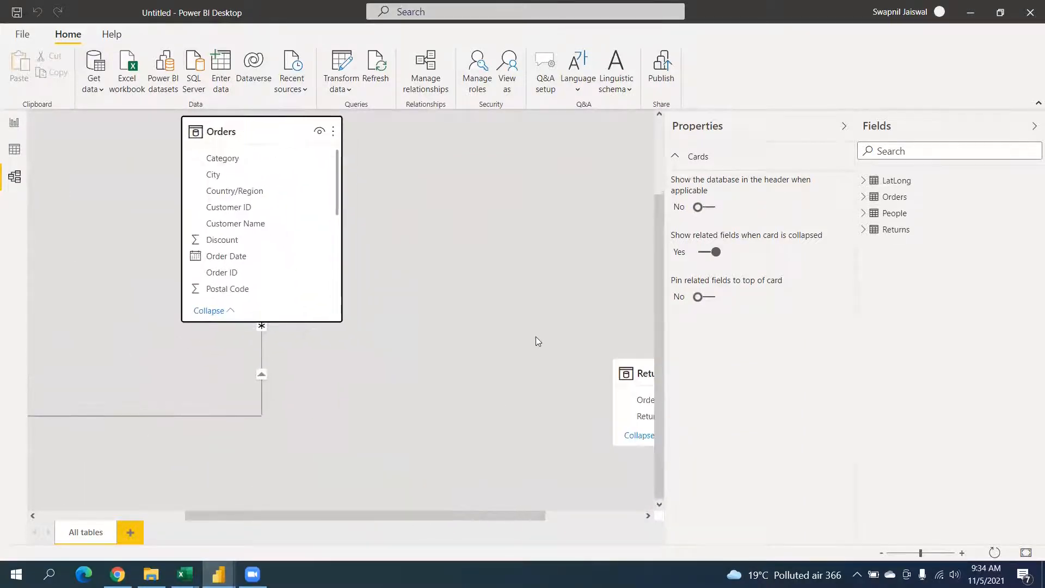
left_click_drag(471, 511, 560, 518)
left_click_drag(516, 373, 503, 429)
scroll(608, 342, "up", 2)
left_click_drag(507, 229, 388, 157)
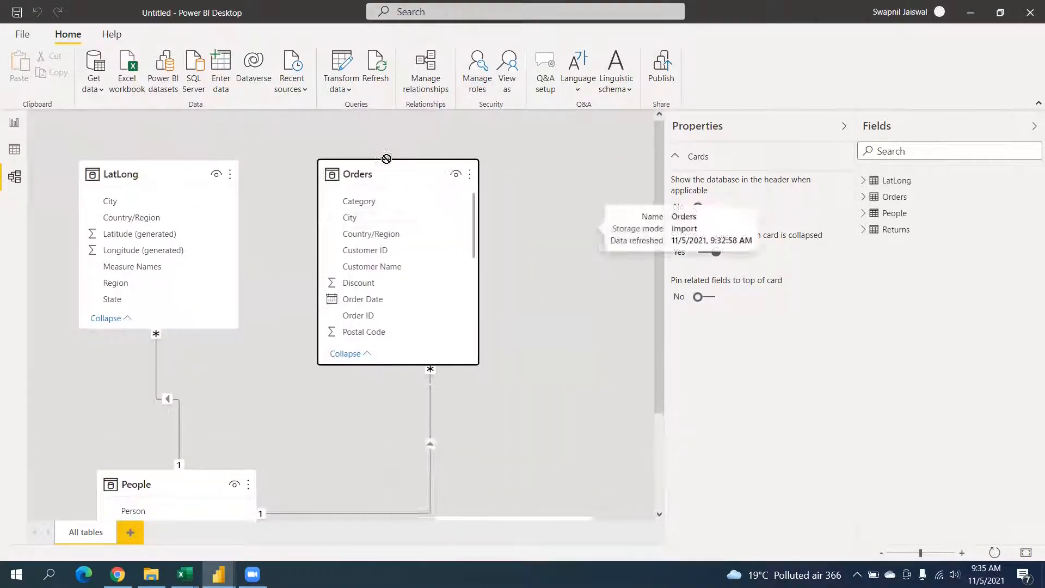
scroll(349, 359, "down", 2)
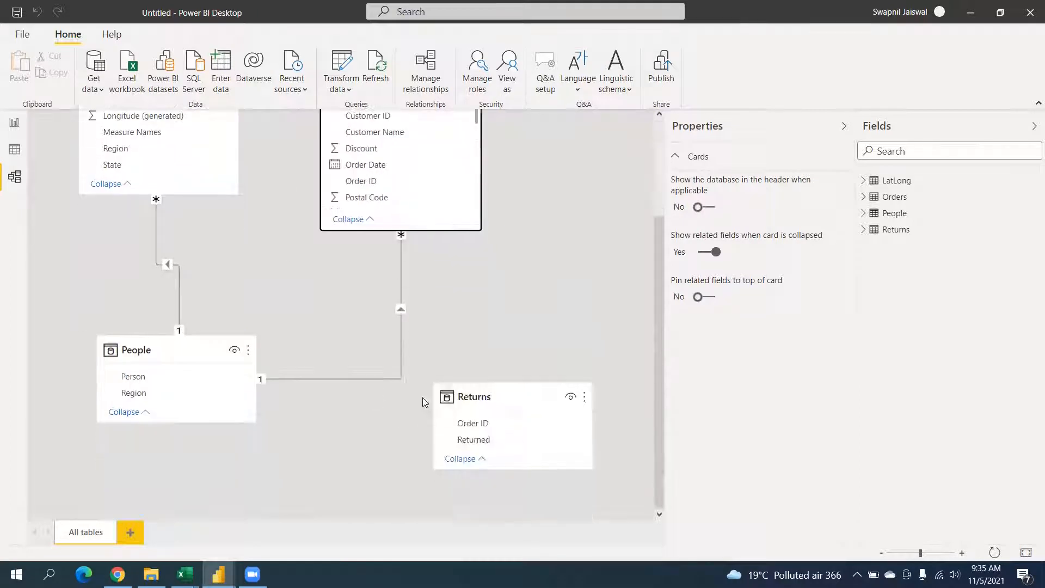
Step: Reposition the Returns table closer beneath Orders and the People table directly beneath LatLong in the model diagram
left_click_drag(479, 397, 490, 363)
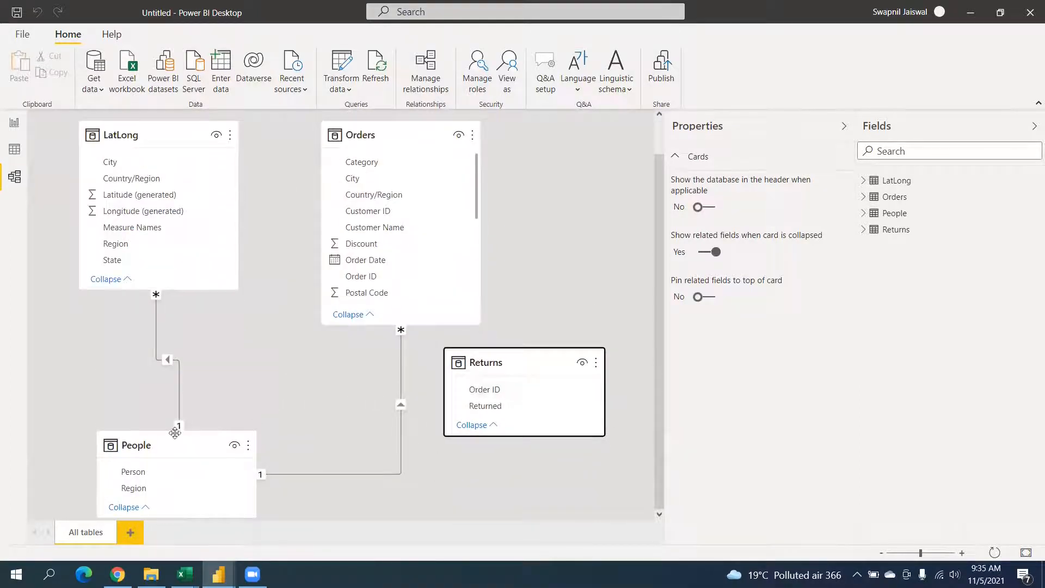
left_click_drag(172, 444, 154, 386)
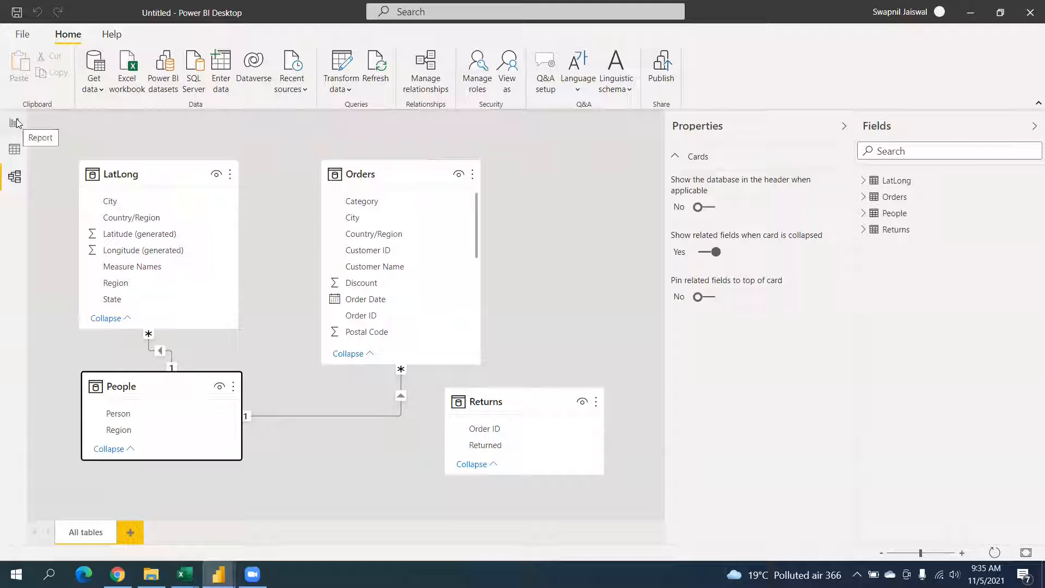
Step: Add a calculated column City State to the LatLong table that joins City and State with a "-" between them
left_click(15, 149)
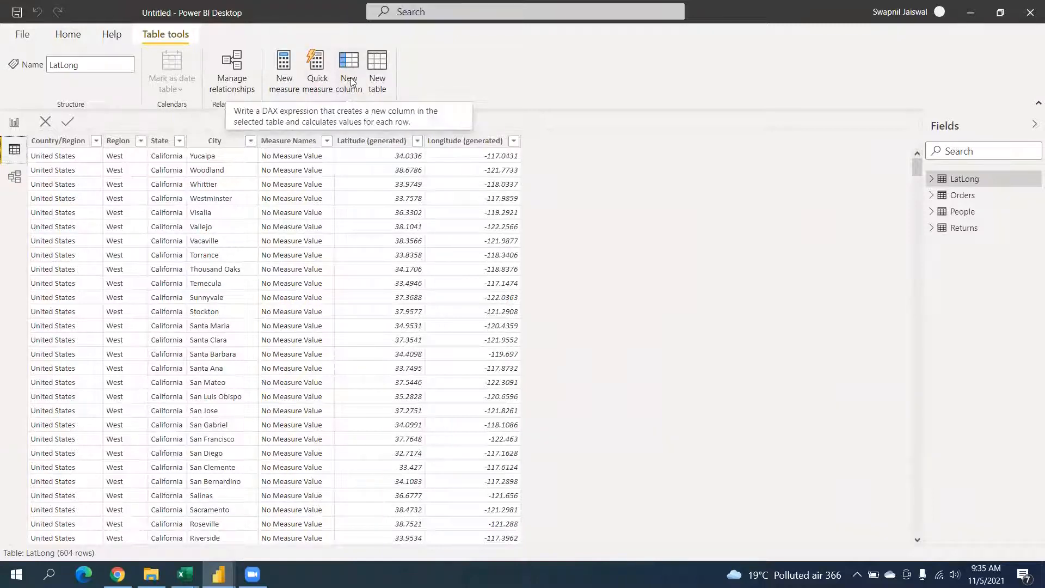
left_click(355, 82)
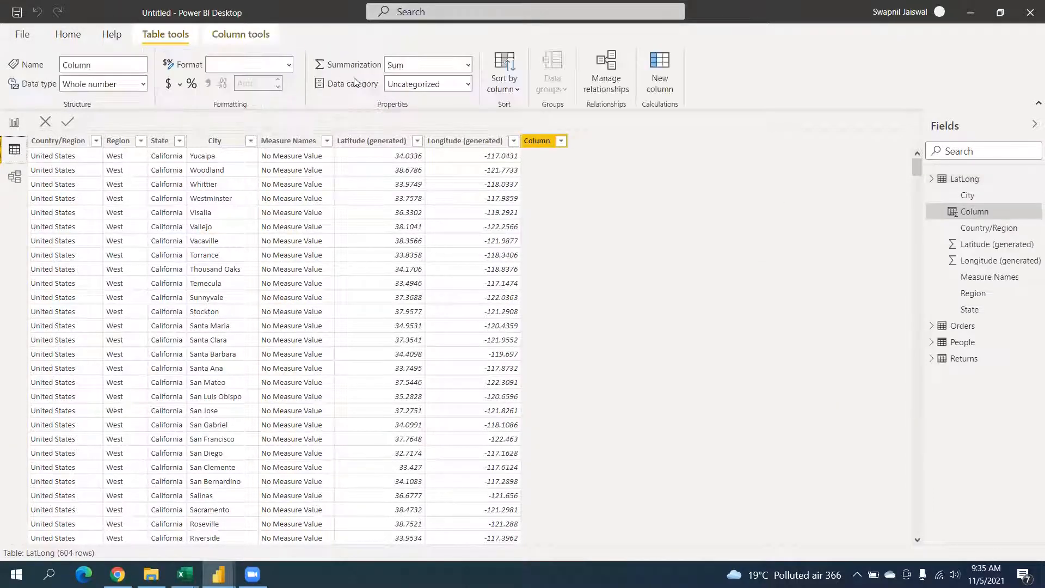
type("C")
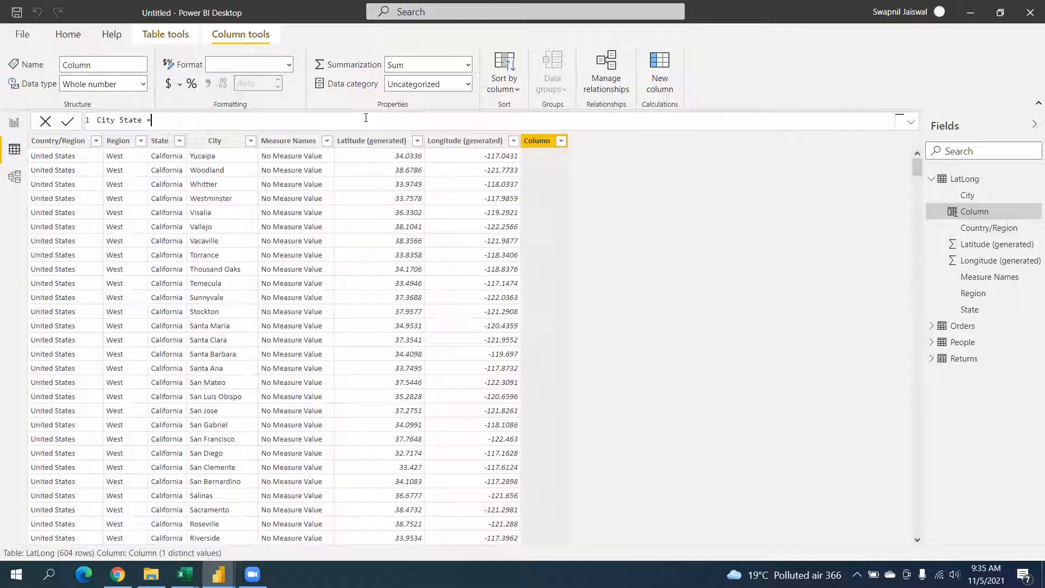
type("ity State = City")
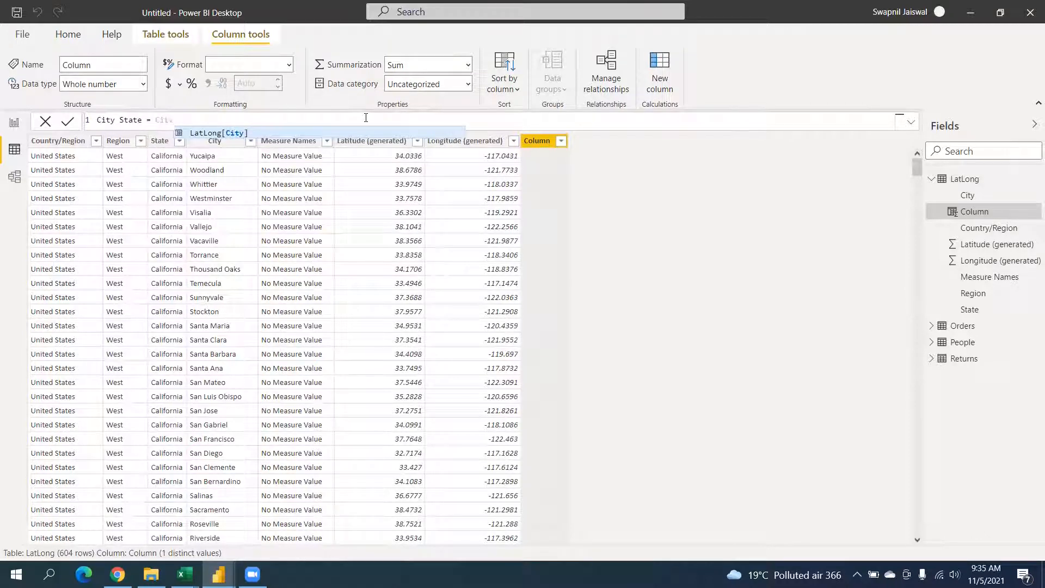
key("Tab")
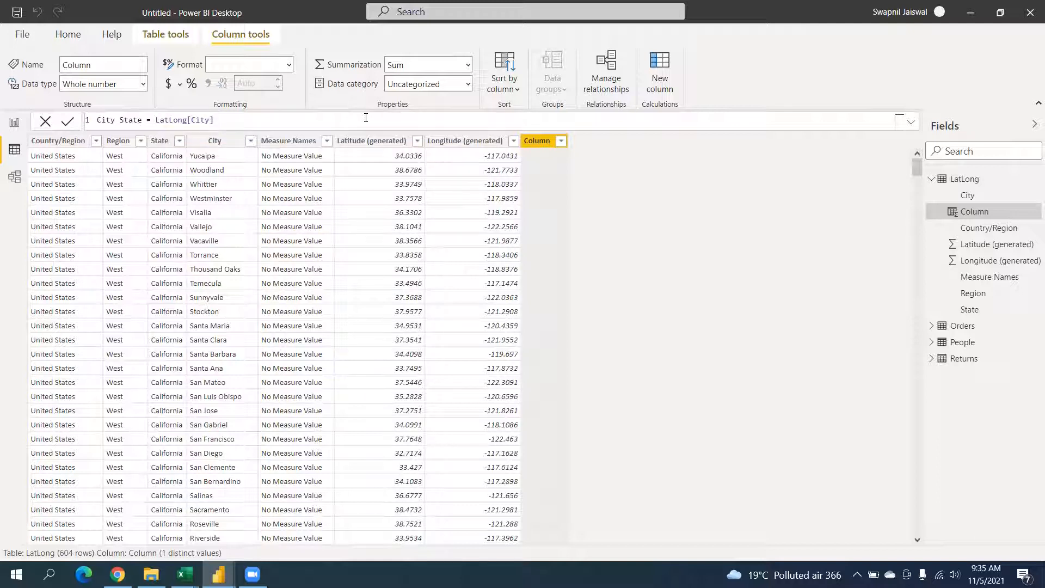
key("BackSpace")
type("State")
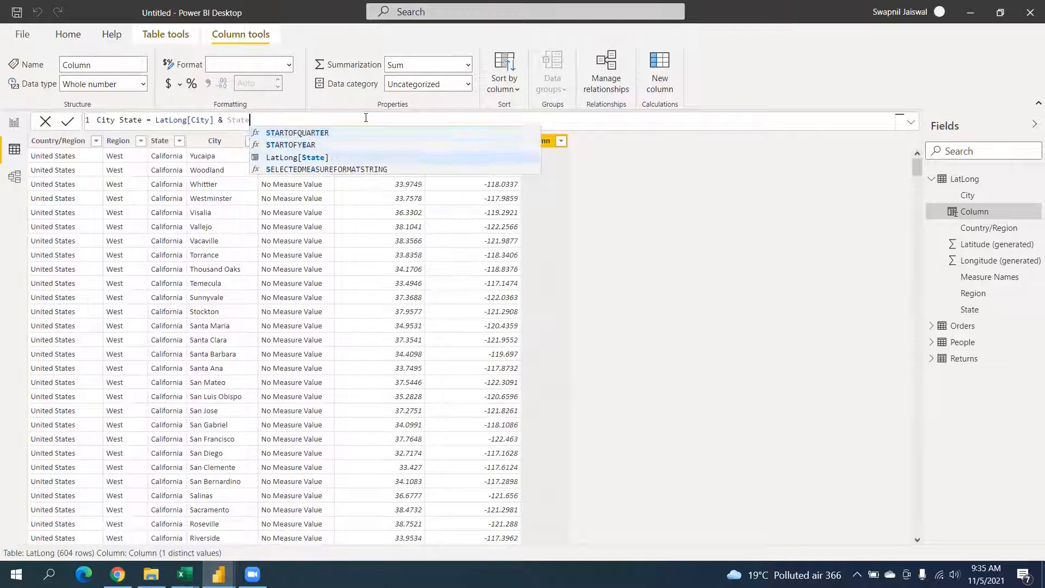
key("Tab")
key("Return")
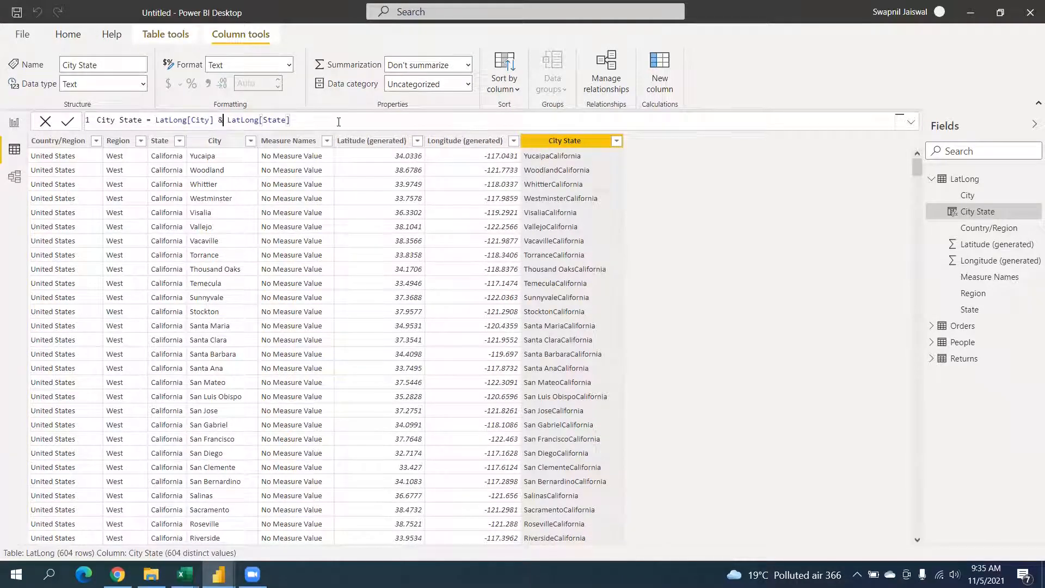
type("\"-\"&")
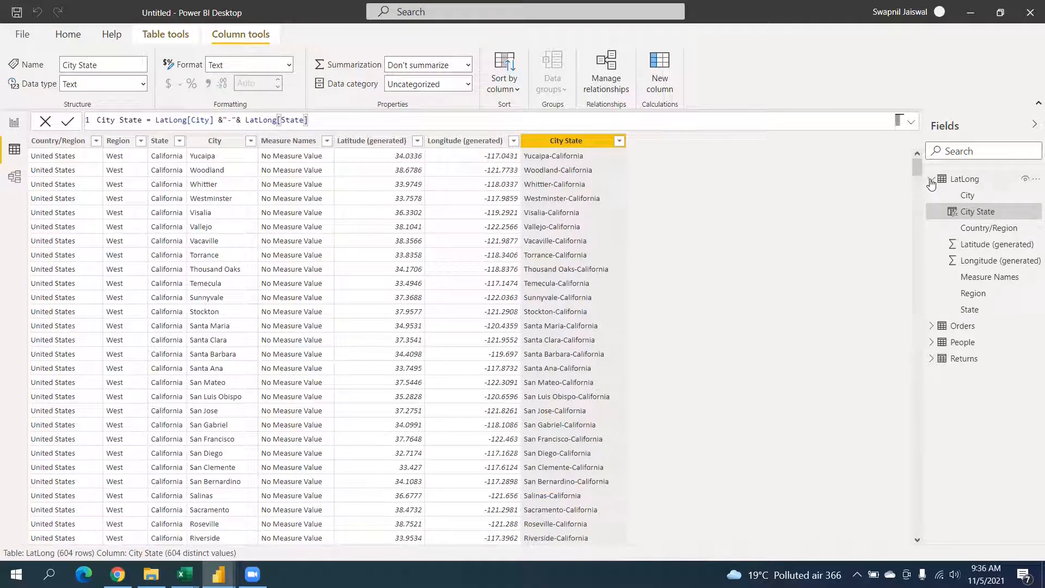
Step: Add a calculated column to the Orders table with the formula City State = Orders[City] & "-" & Orders[State]
left_click(932, 182)
left_click(964, 195)
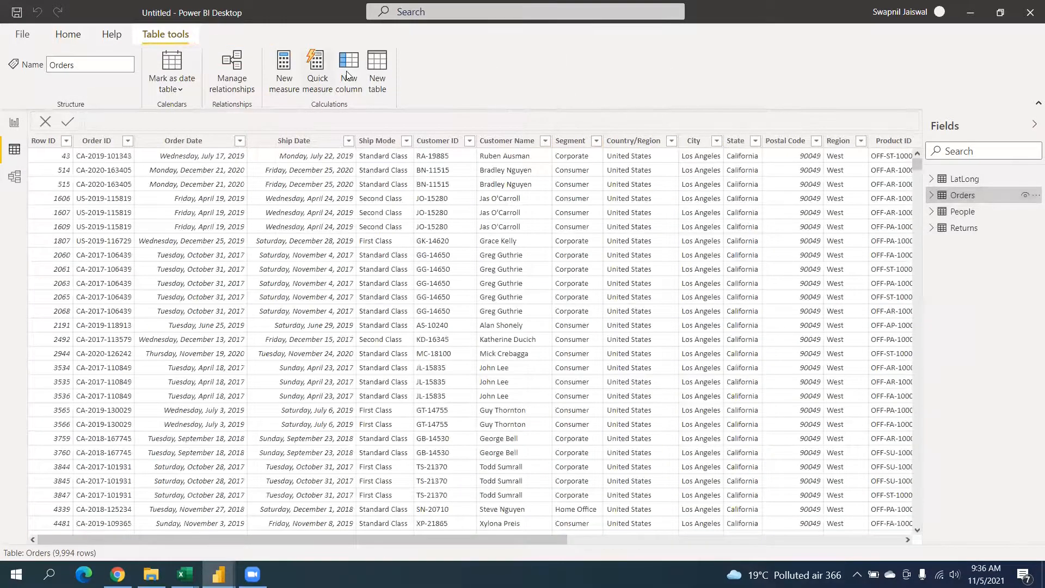
left_click(347, 74)
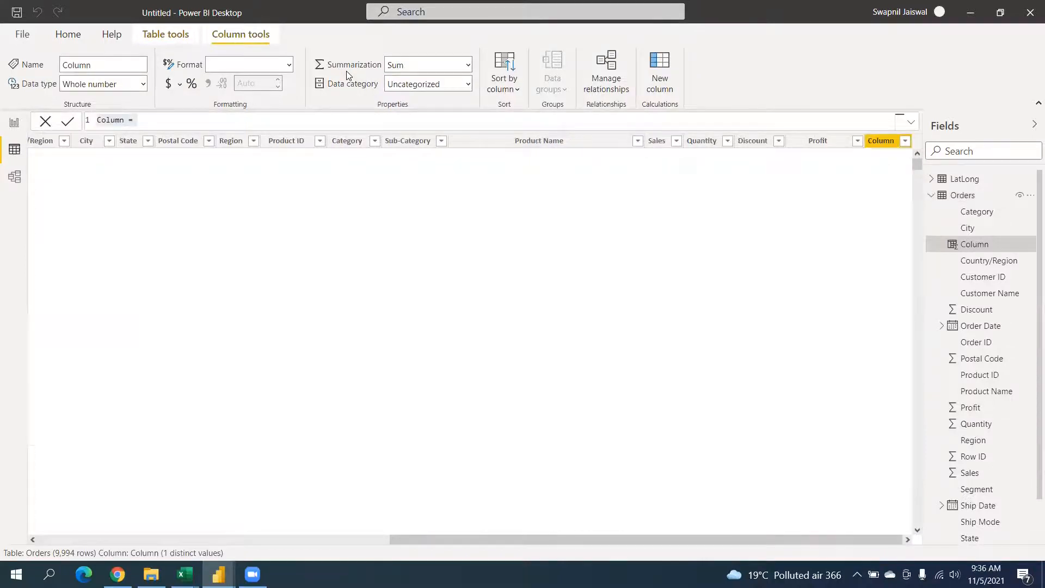
key("ctrl+a")
type("City State = ")
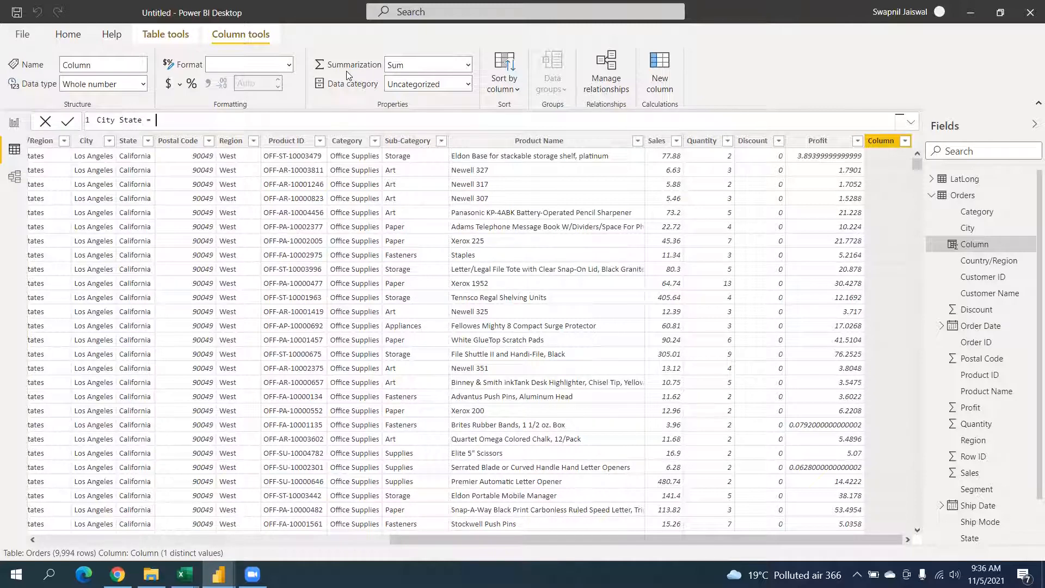
type("Orders[City]")
key("Tab")
type("& \"")
type("-\" & Orders[State]")
key("Down")
key("Down")
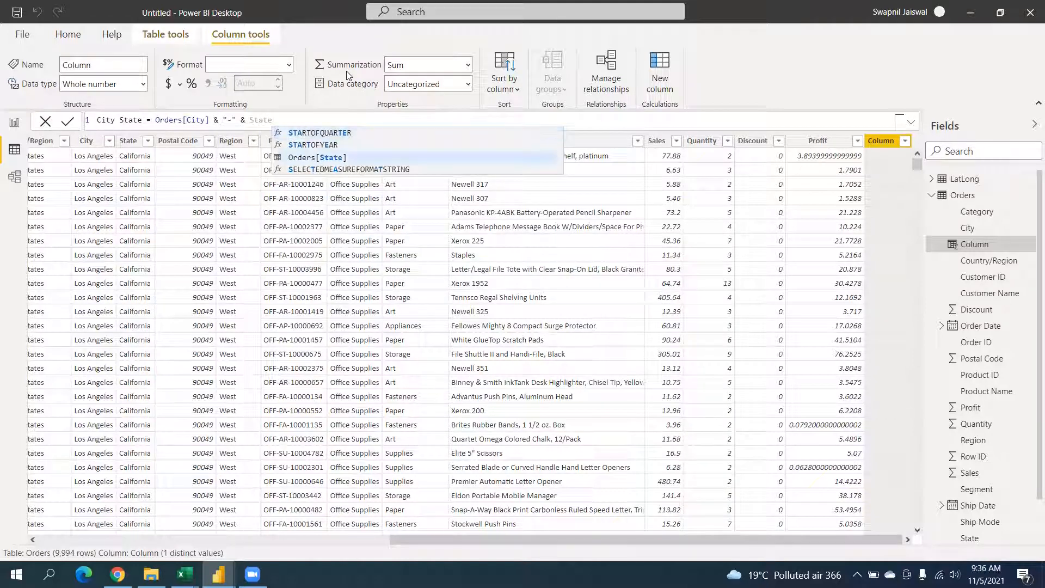
key("Tab")
key("Return")
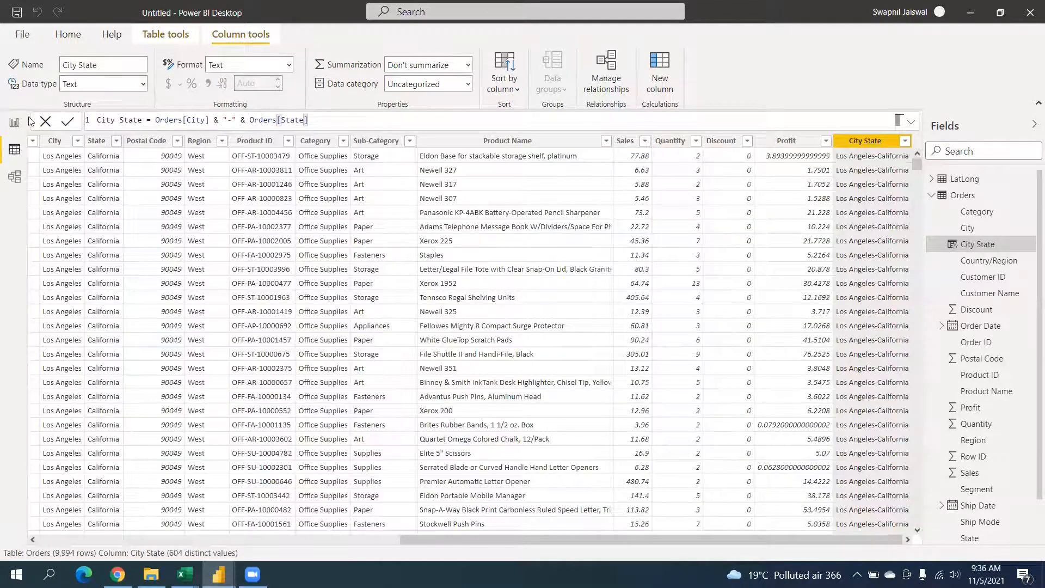
Step: In the data model, relate City State in LatLong to City State in Orders, and delete the relationship between LatLong and People
left_click(14, 177)
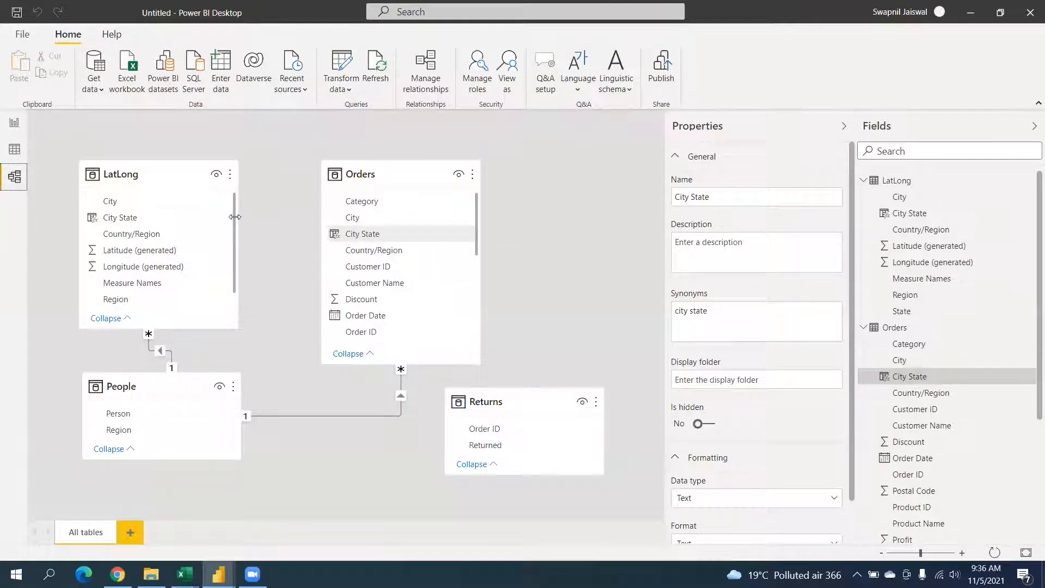
left_click_drag(155, 218, 353, 243)
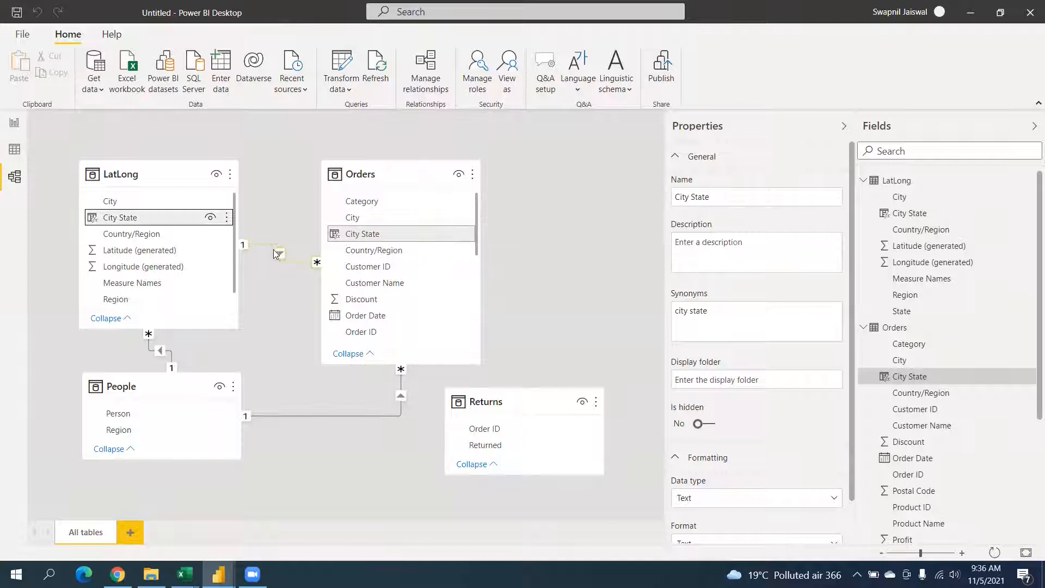
right_click(149, 347)
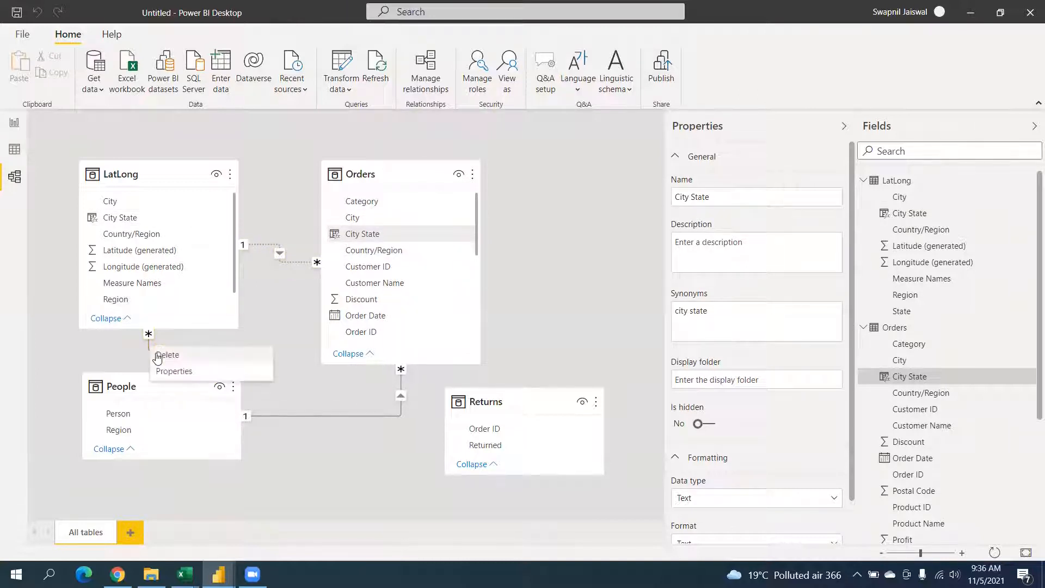
left_click(207, 355)
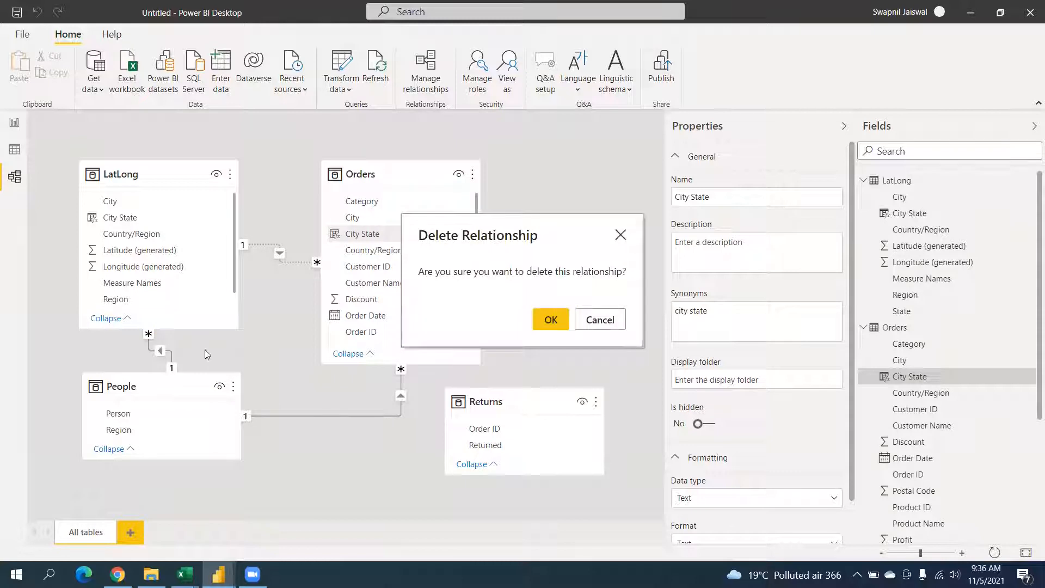
left_click(549, 321)
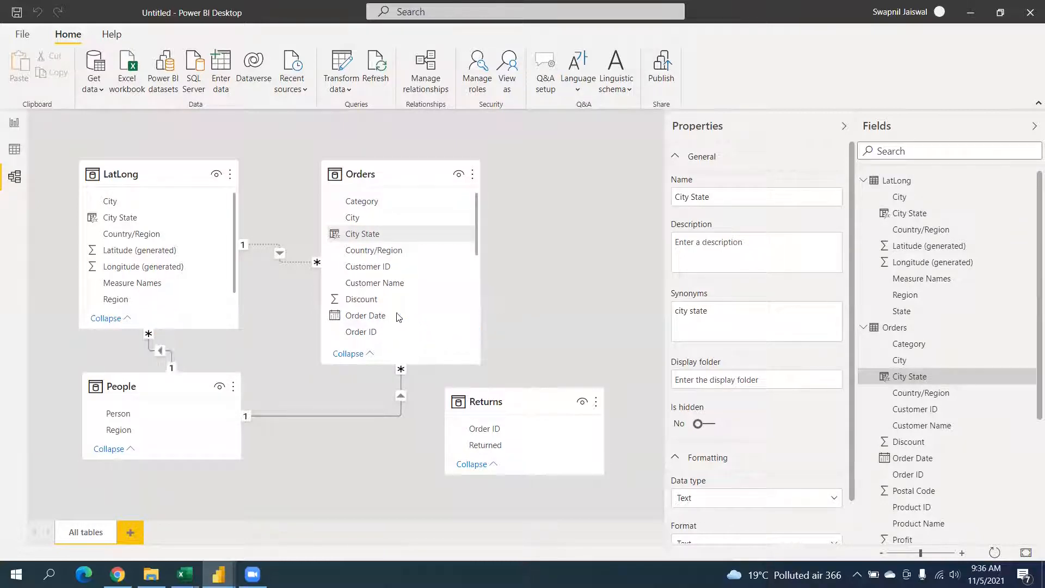
Step: Try to create a relationship between Region in Orders and Region in People
scroll(375, 263, "down", 5)
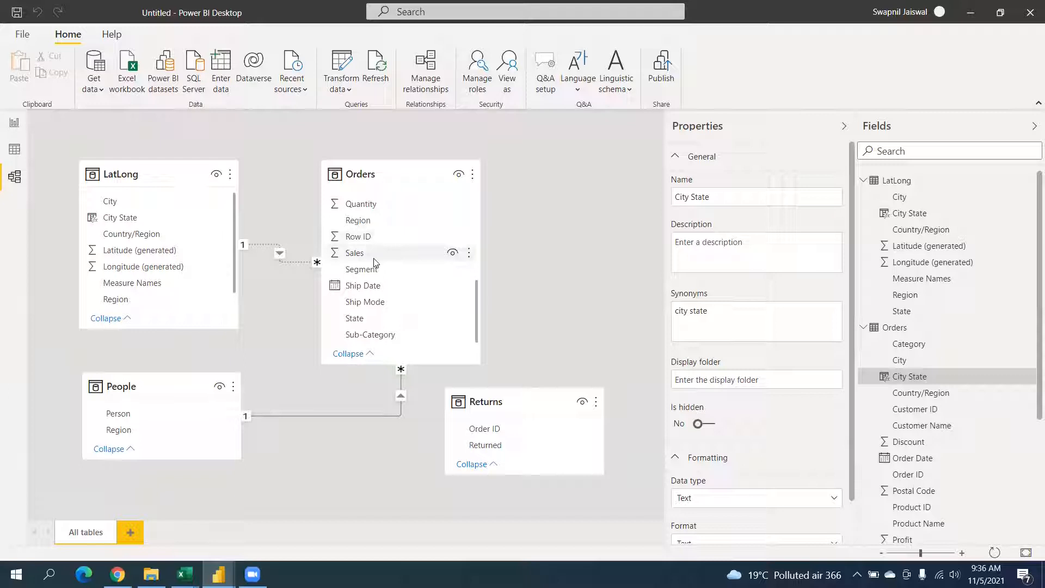
left_click_drag(369, 223, 138, 433)
left_click_drag(368, 223, 127, 430)
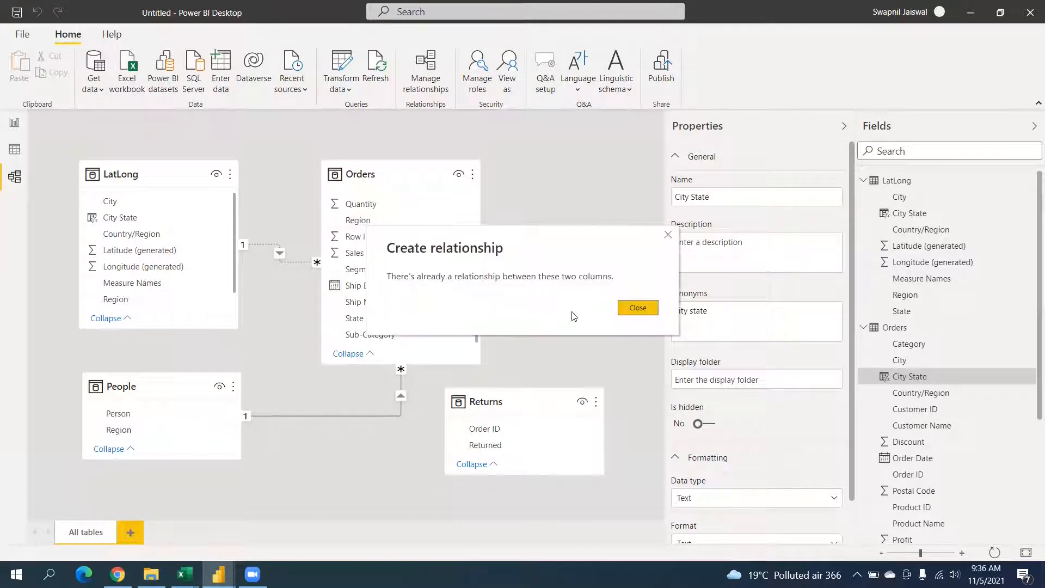
left_click(627, 308)
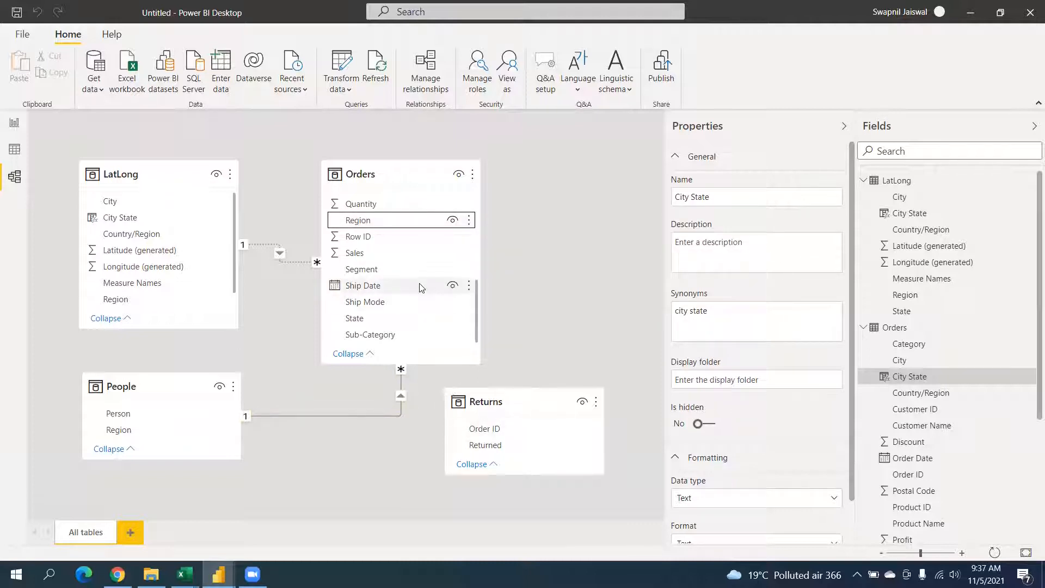
Step: Create an active many-to-many relationship between Order ID in Orders and Order ID in Returns, with cross filter direction Both
scroll(419, 284, "up", 5)
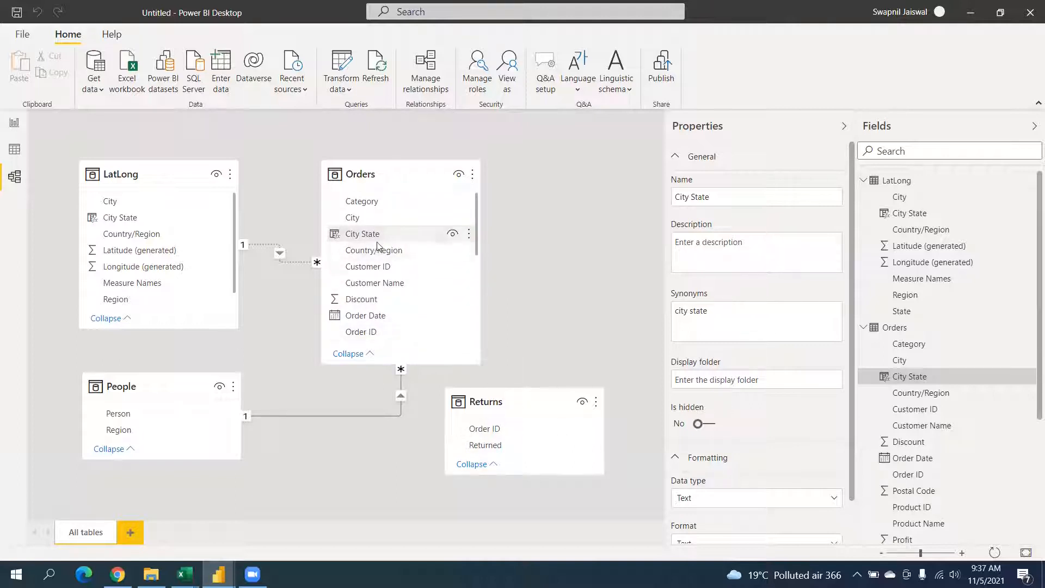
left_click_drag(380, 332, 505, 433)
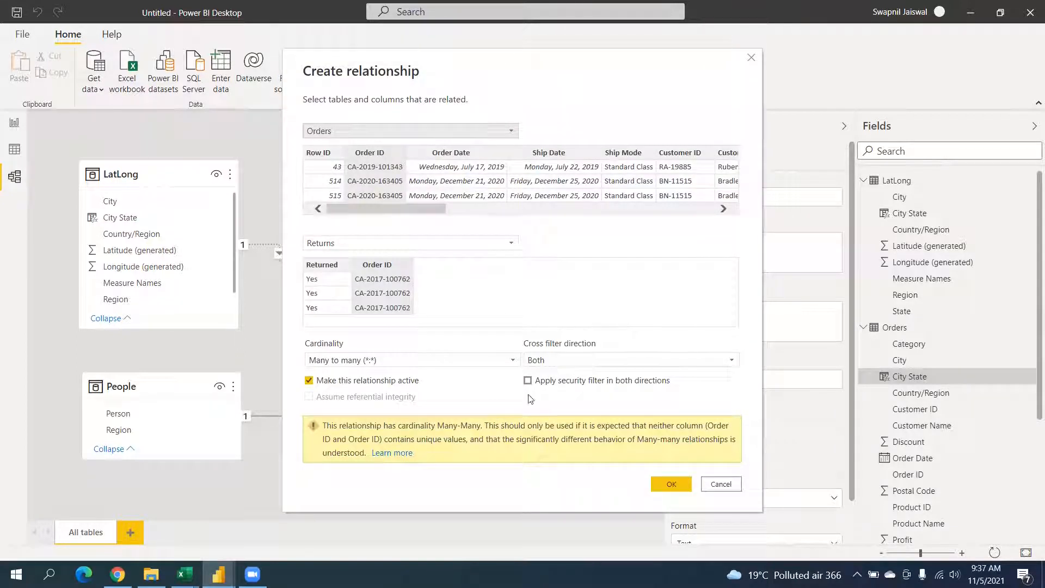
left_click(658, 481)
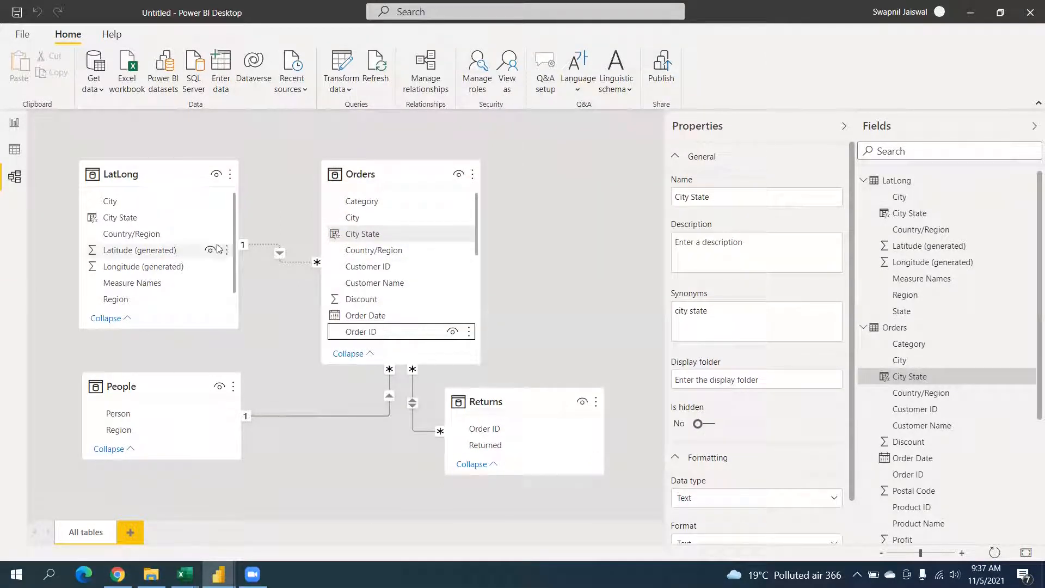
Step: Make the City State relationship between Orders and LatLong active
left_click(427, 80)
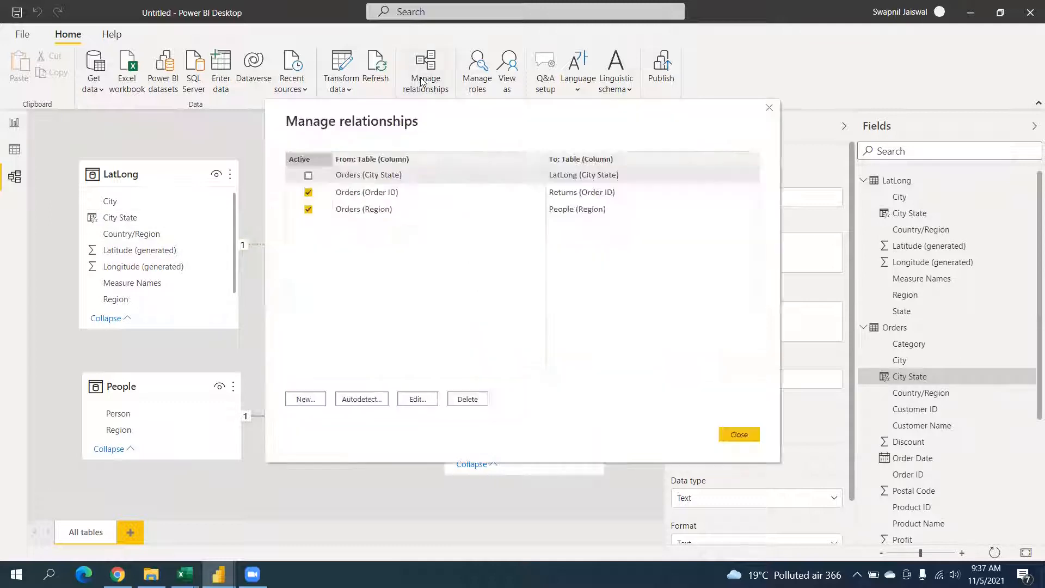
left_click(308, 176)
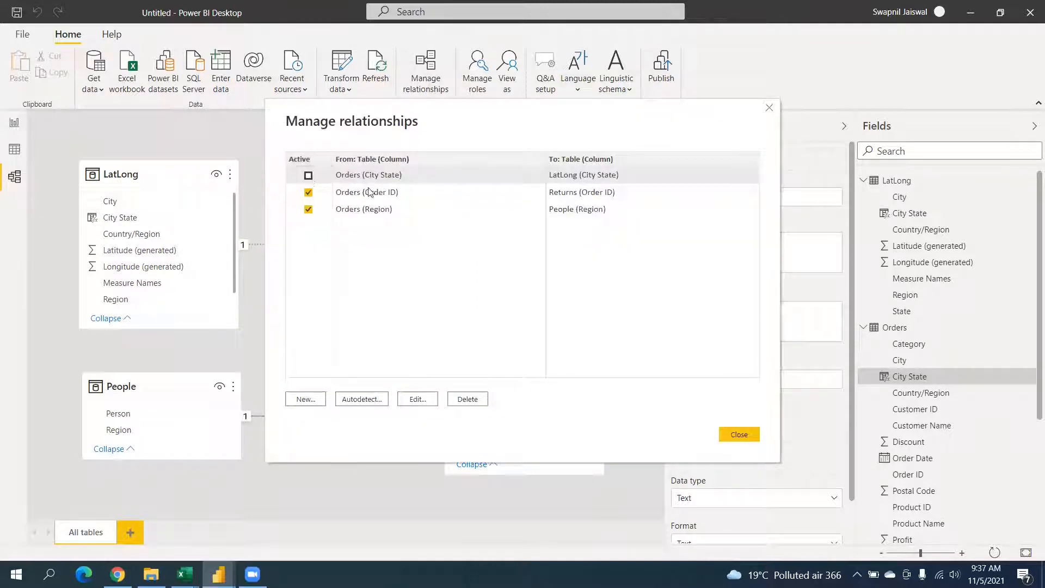
left_click(728, 434)
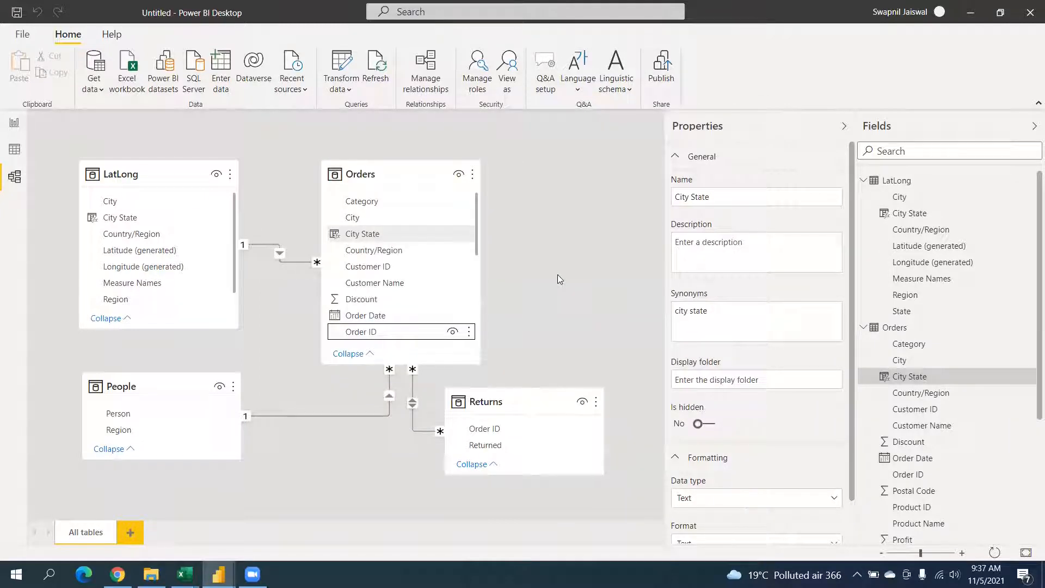
Step: Glance at the report page and examine the cardinality and cross filter settings of the City State relationship between Orders and LatLong
left_click(20, 123)
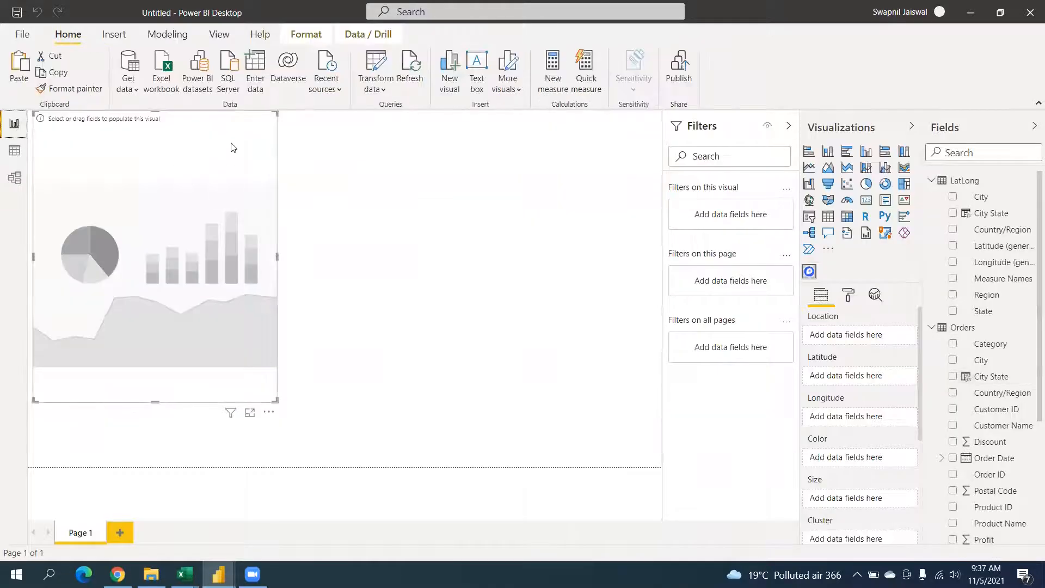
left_click(14, 178)
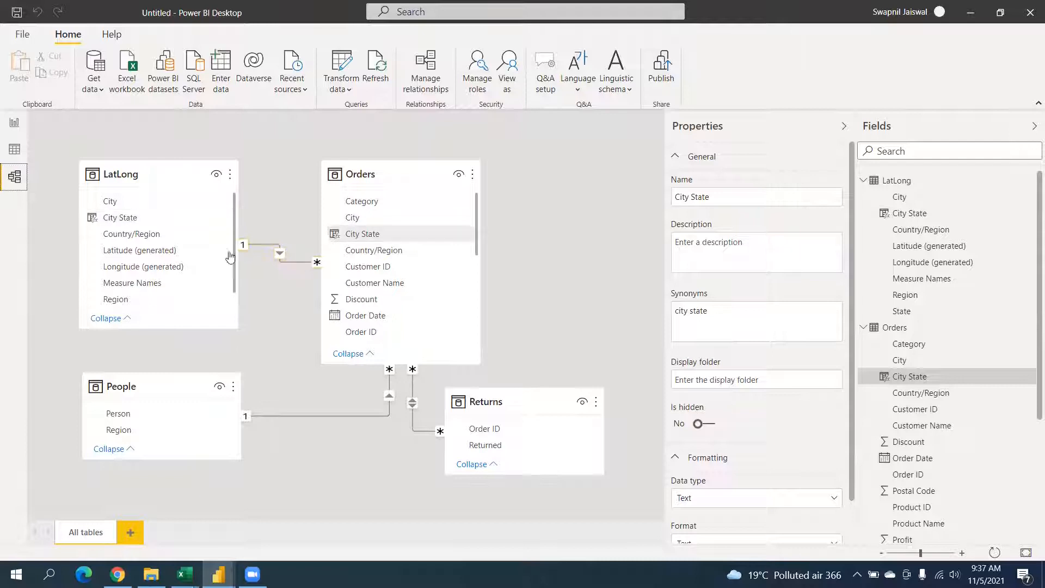
left_click(428, 86)
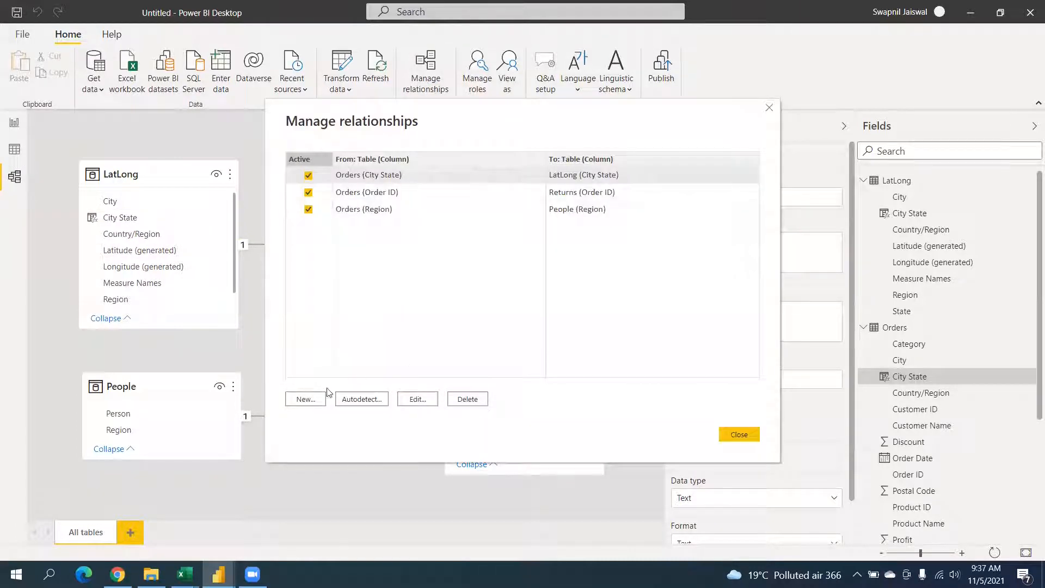
left_click(408, 403)
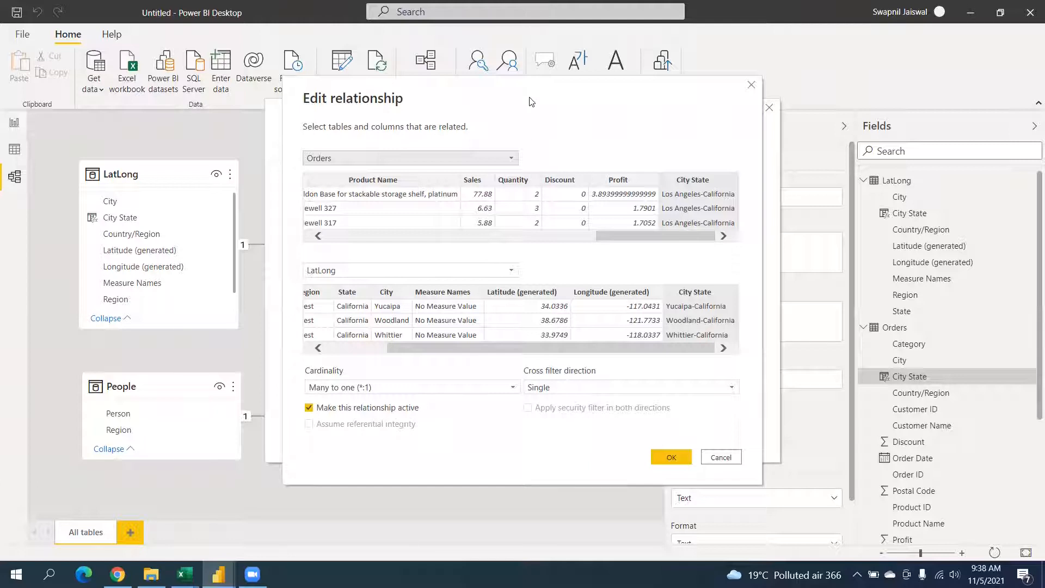
left_click_drag(532, 102, 621, 187)
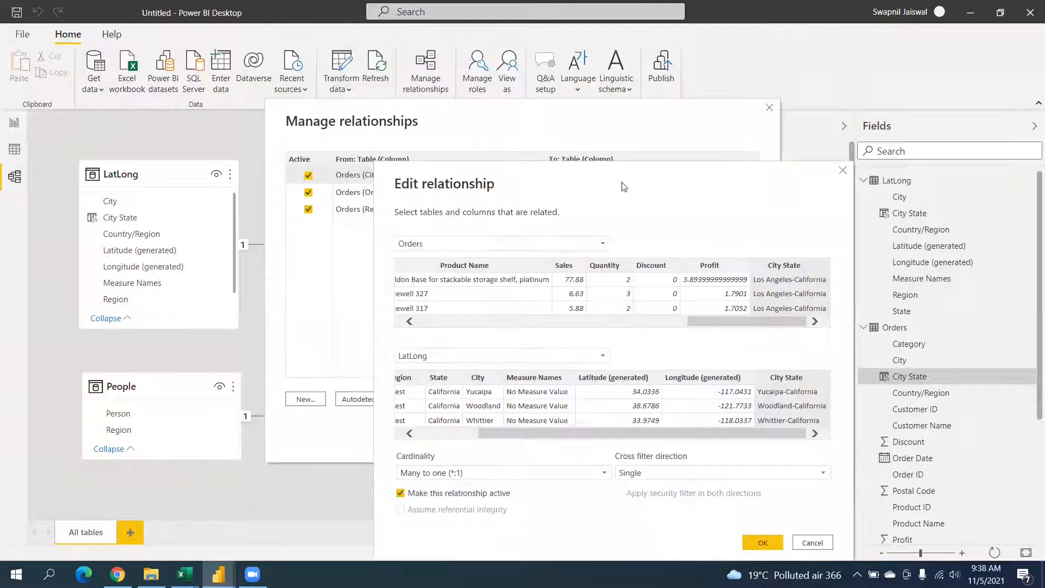
left_click(837, 177)
left_click(769, 111)
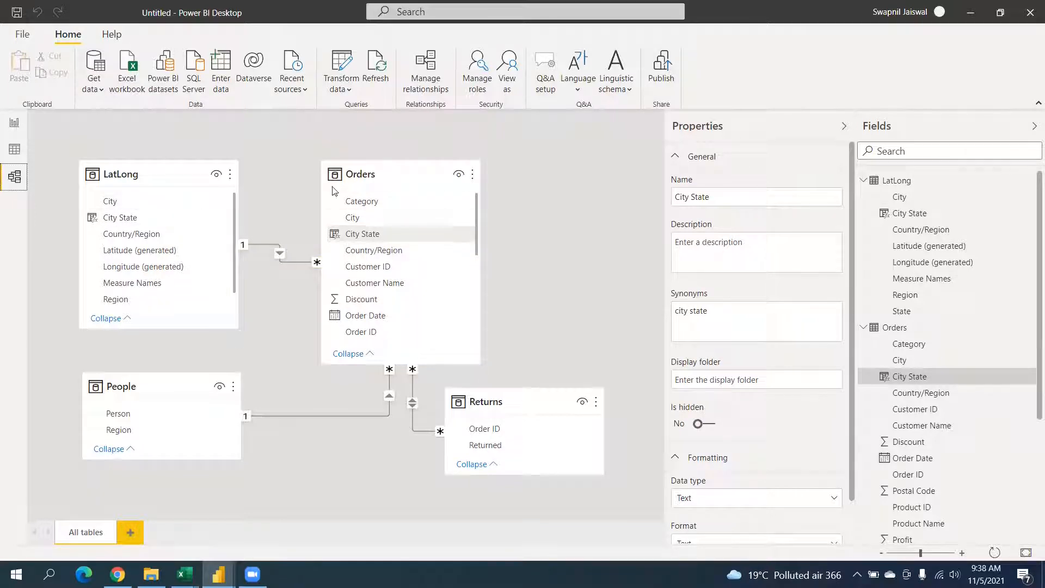
Step: Set the cross filter direction of the City State relationship between Orders and LatLong to Both
right_click(275, 249)
left_click(262, 246)
right_click(281, 254)
left_click(304, 281)
left_click(646, 382)
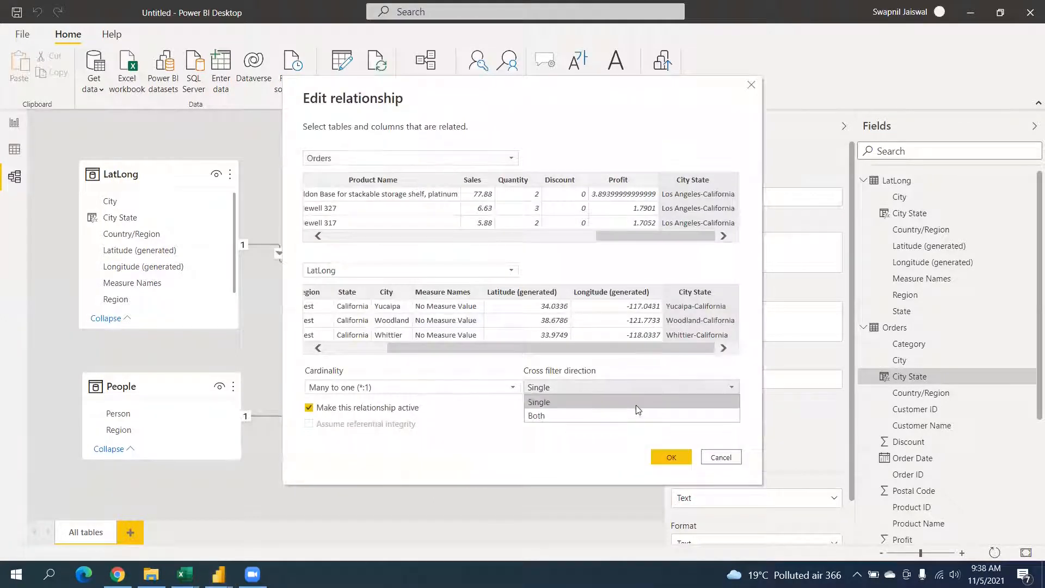
left_click(634, 410)
left_click(679, 455)
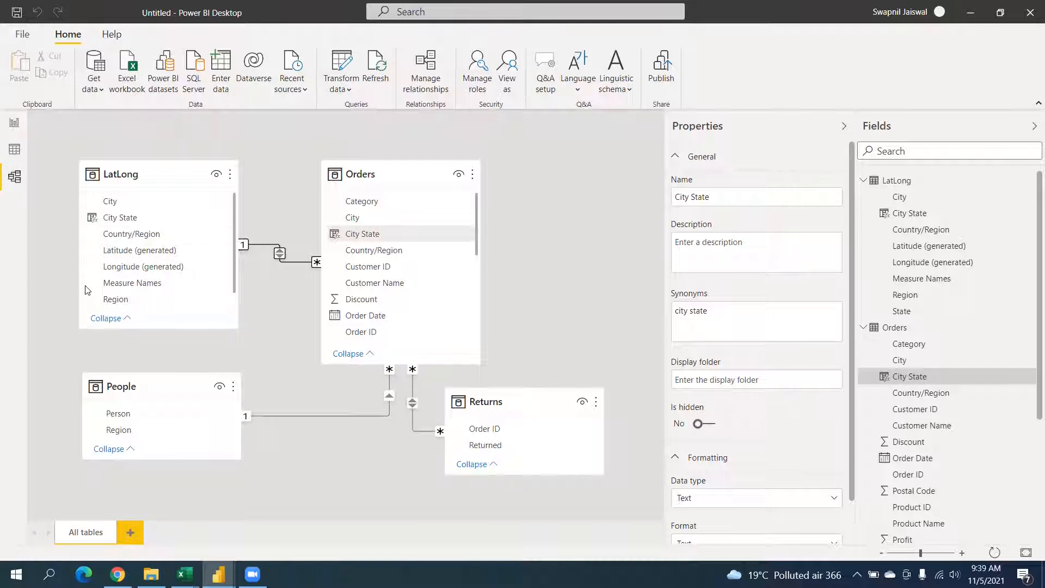
Step: Change the cross filter direction of the Order ID relationship between Orders and Returns to Single (Orders filters Returns)
right_click(412, 394)
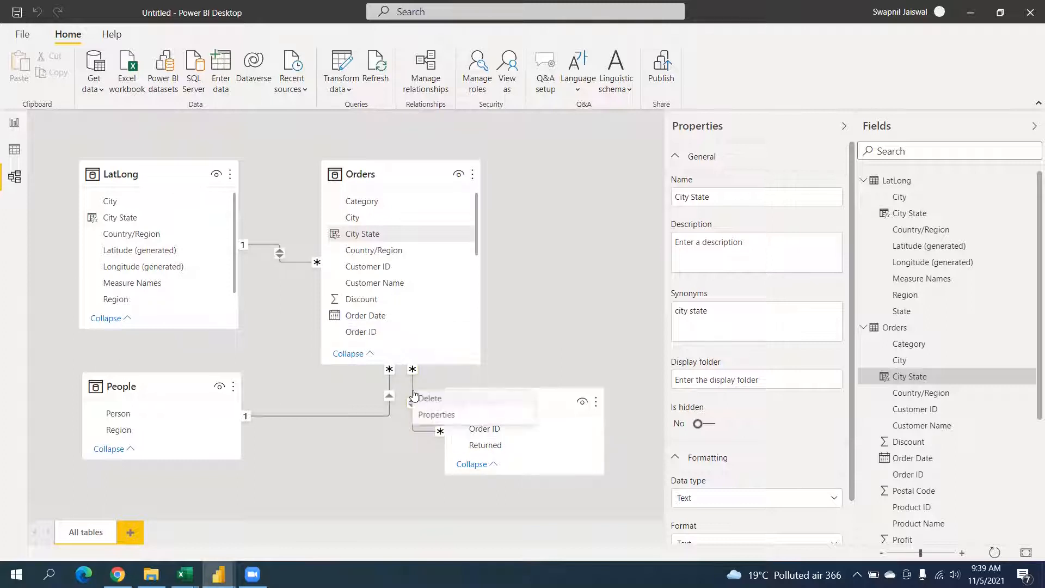
left_click(439, 415)
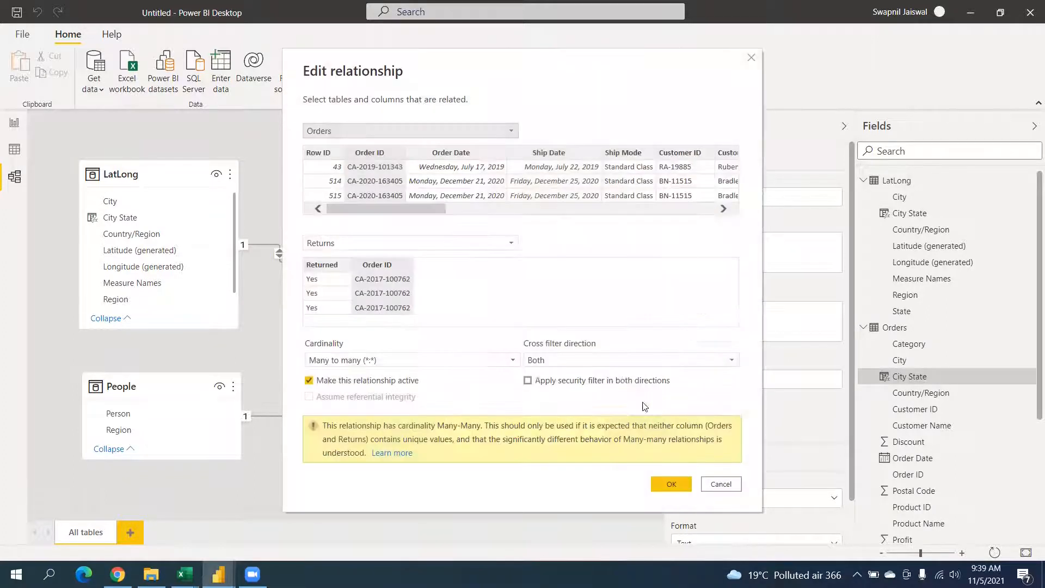
left_click(620, 361)
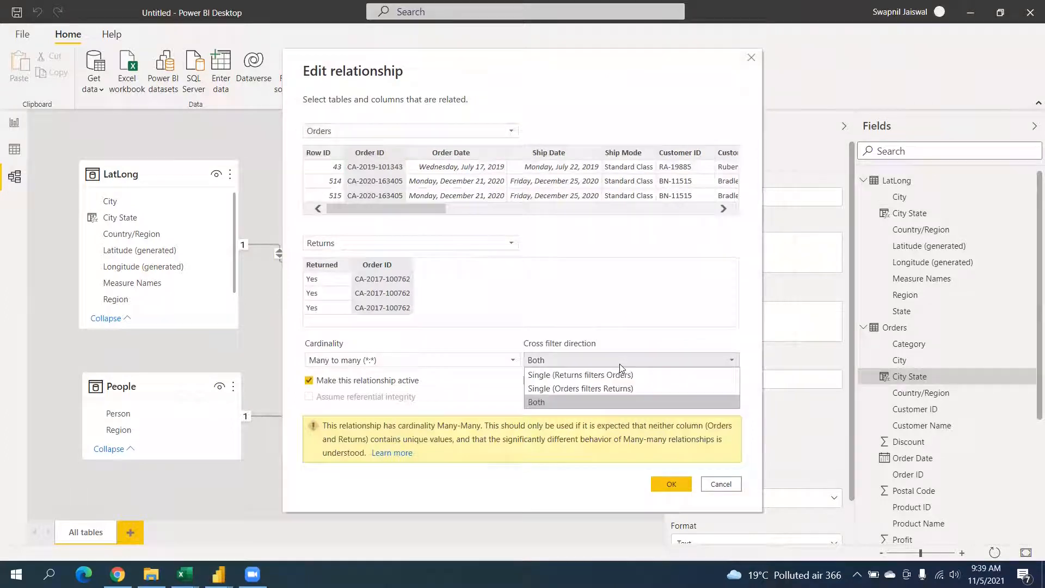
left_click(580, 388)
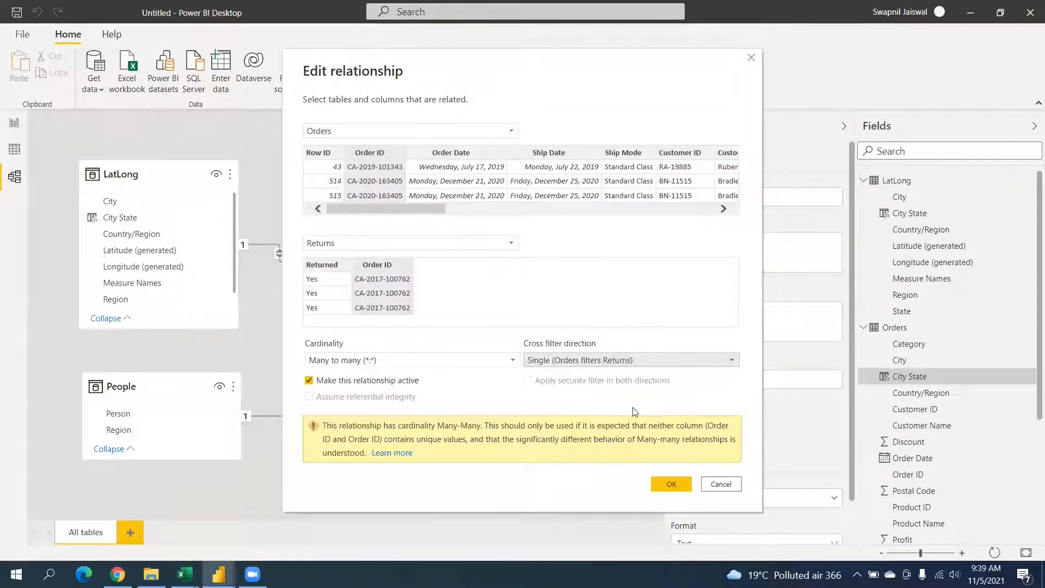
left_click(675, 484)
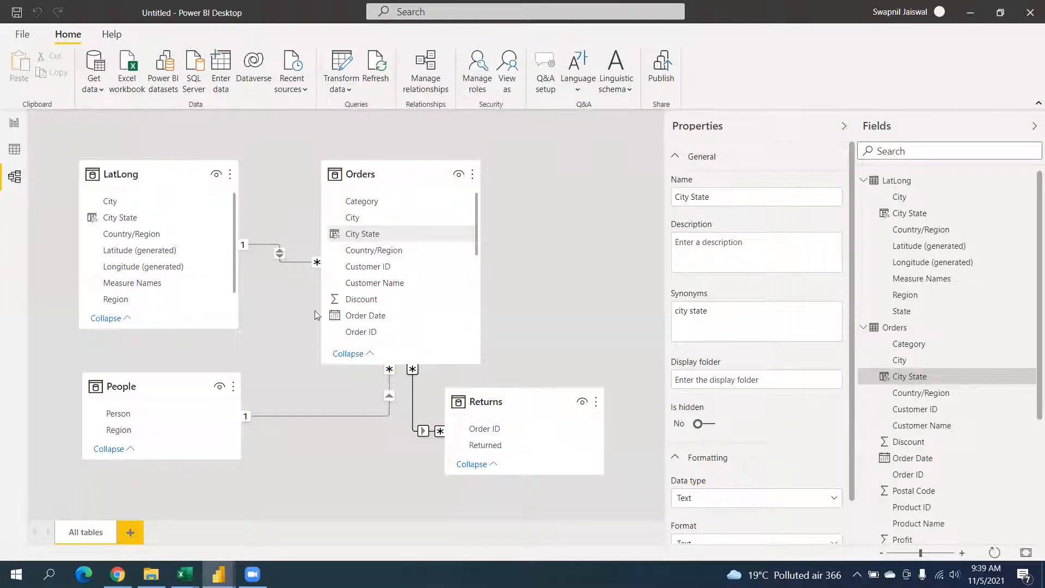
Step: Return to the report page and look up the default public access token on the Mapbox account page in Chrome
left_click(15, 126)
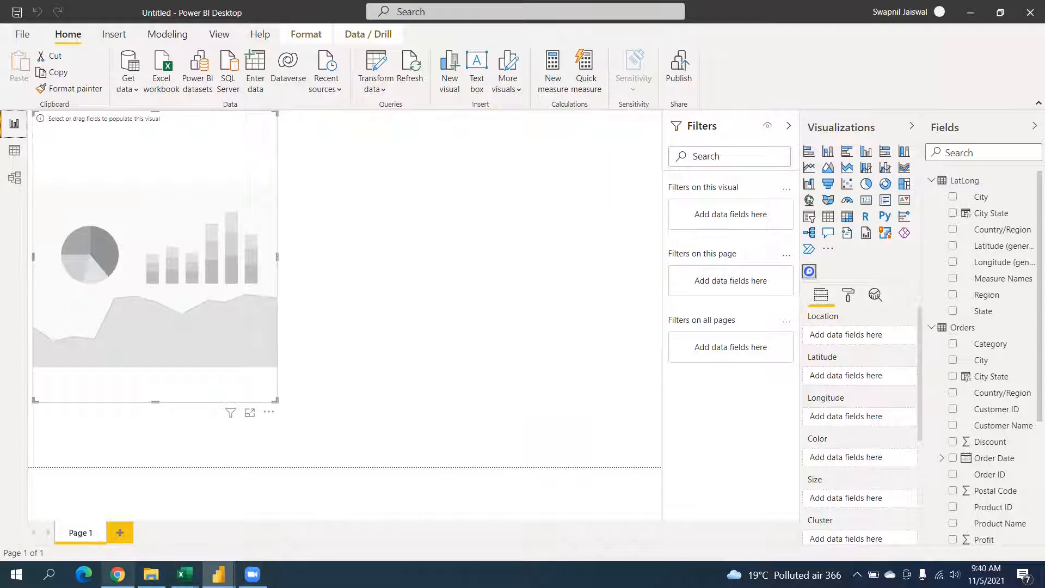
left_click(118, 575)
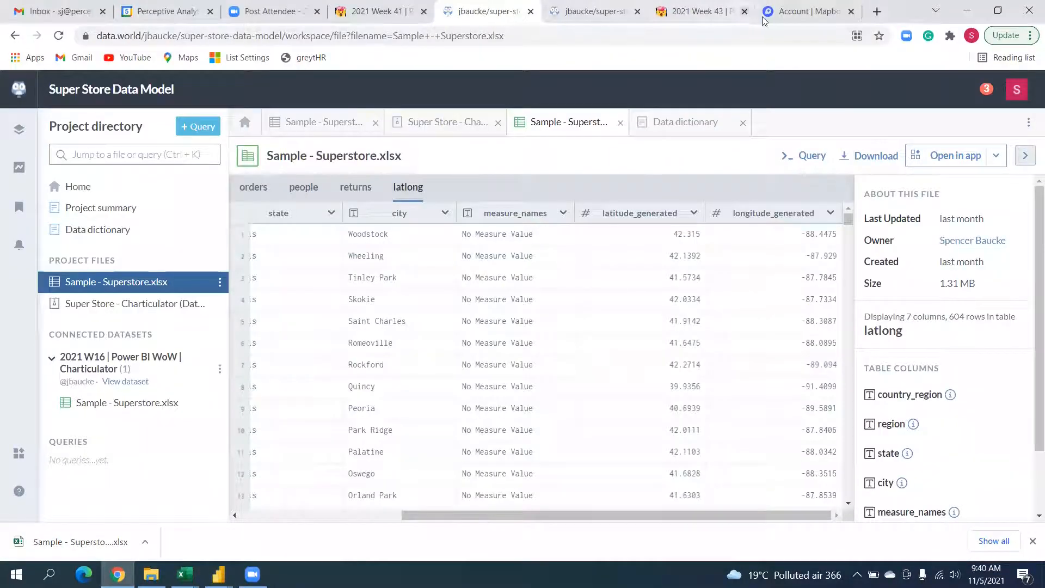
left_click(806, 11)
scroll(424, 375, "down", 3)
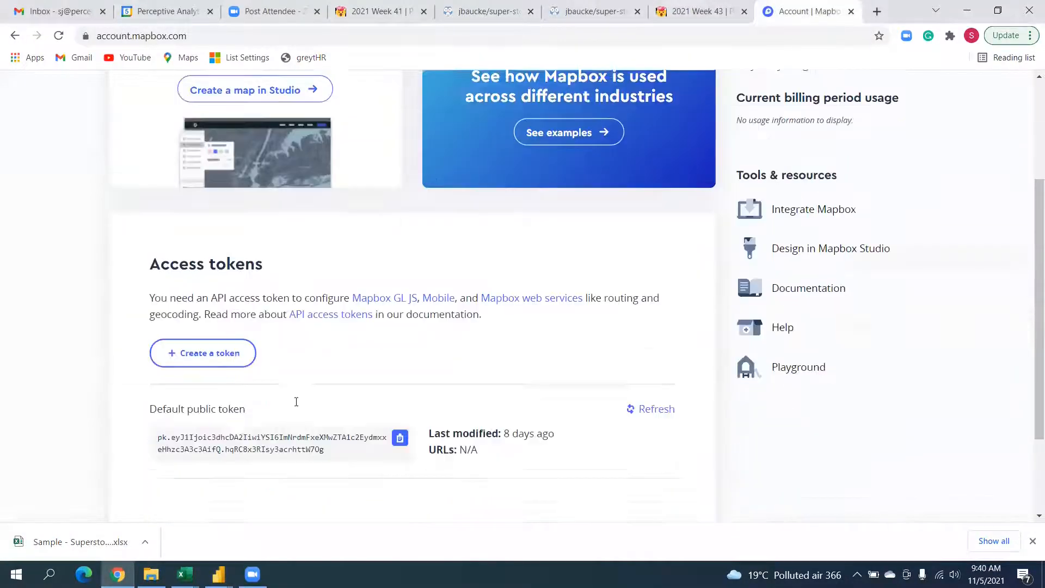
mouse_move(229, 383)
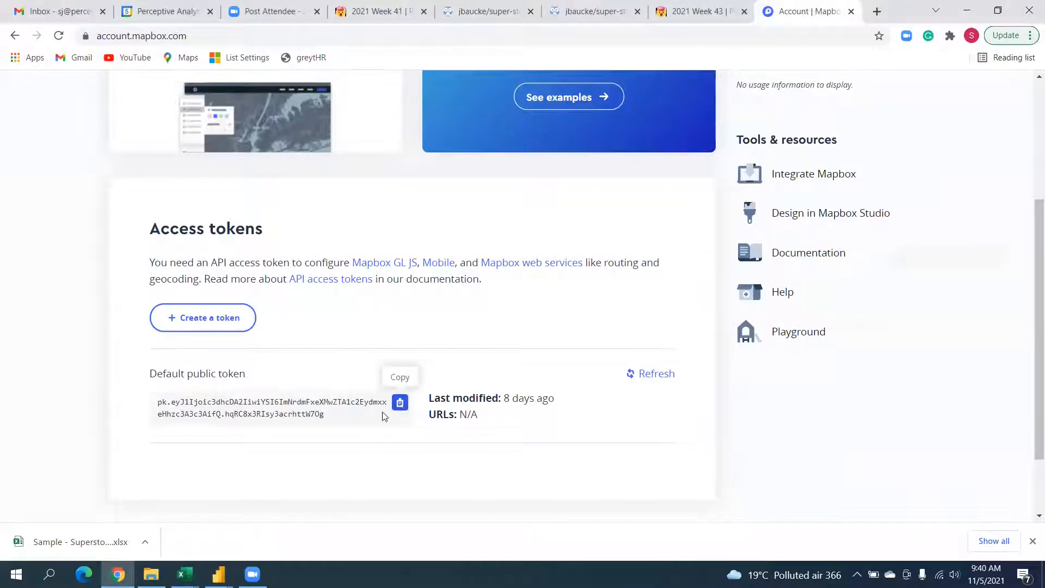
mouse_move(151, 574)
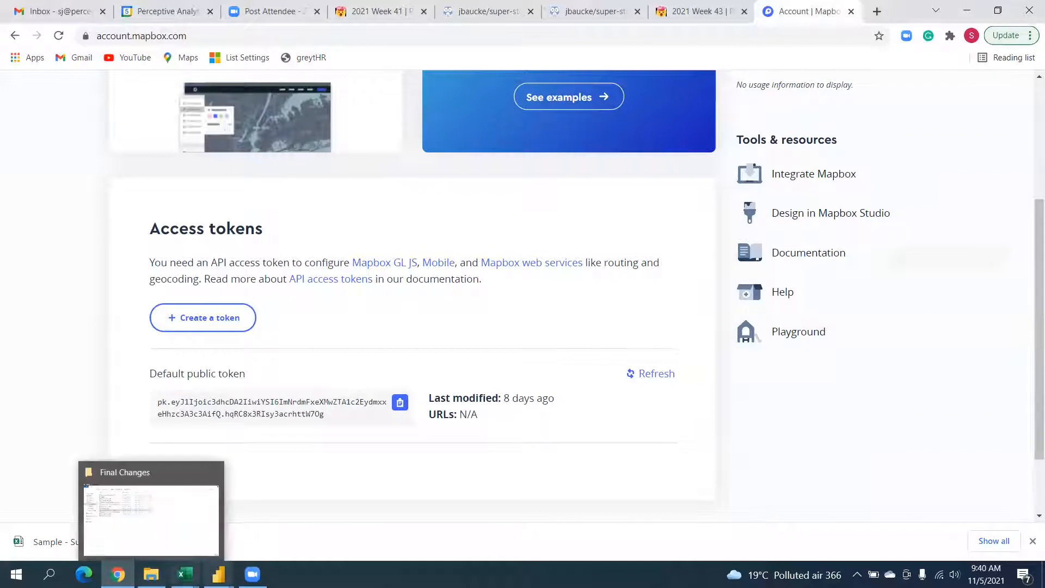
mouse_move(218, 575)
left_click(299, 539)
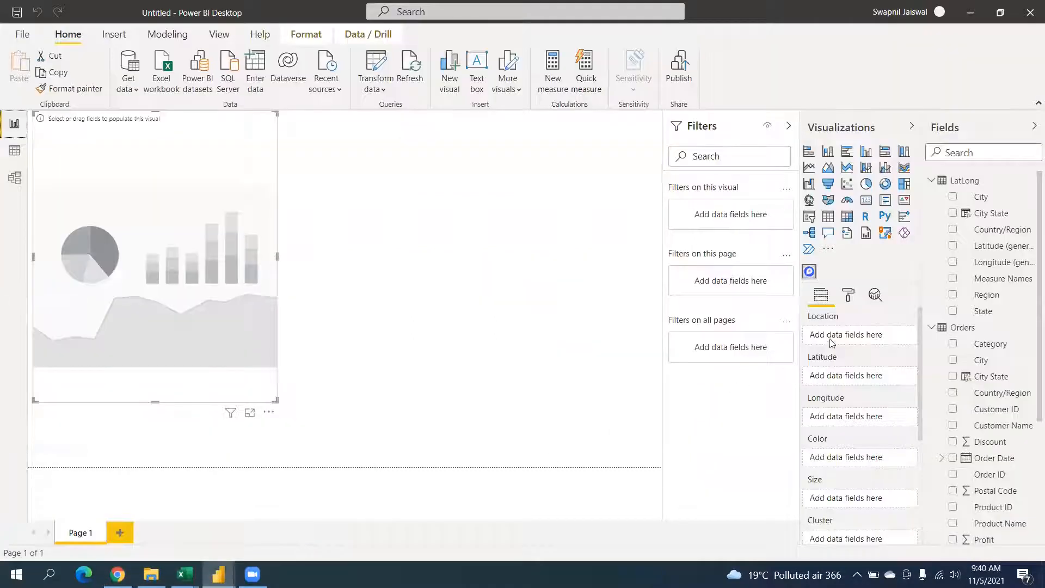
Step: Assign City State from LatLong as the Mapbox visual's Location and enlarge the visual to the lower edge of the page
left_click(841, 296)
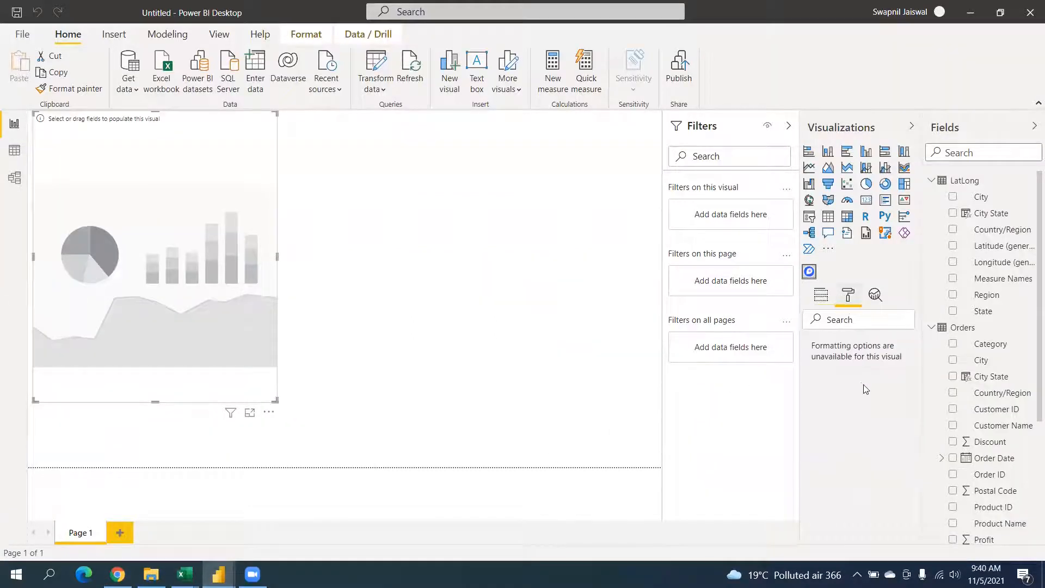
left_click(821, 299)
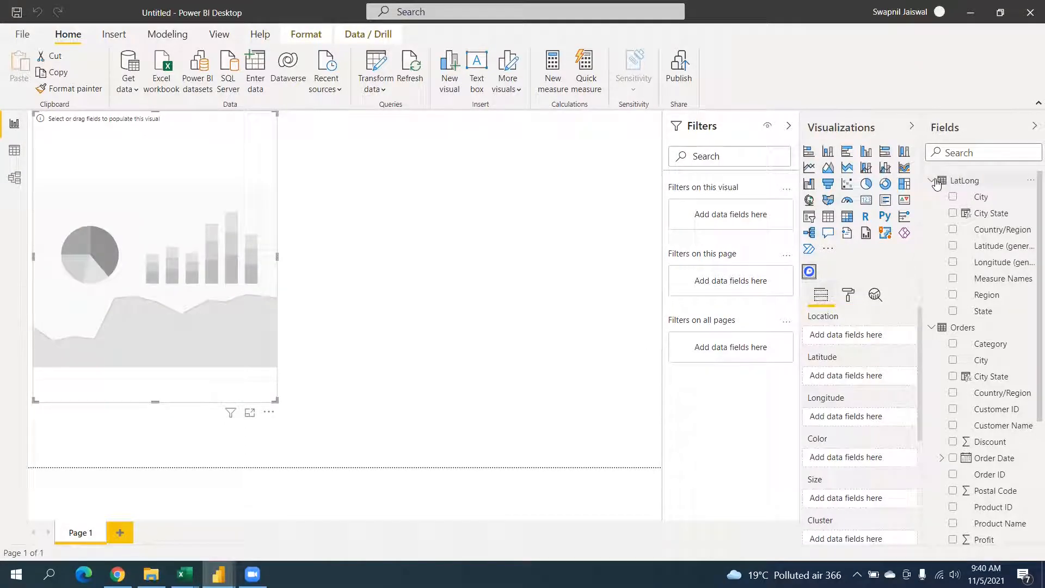
left_click_drag(991, 213, 862, 335)
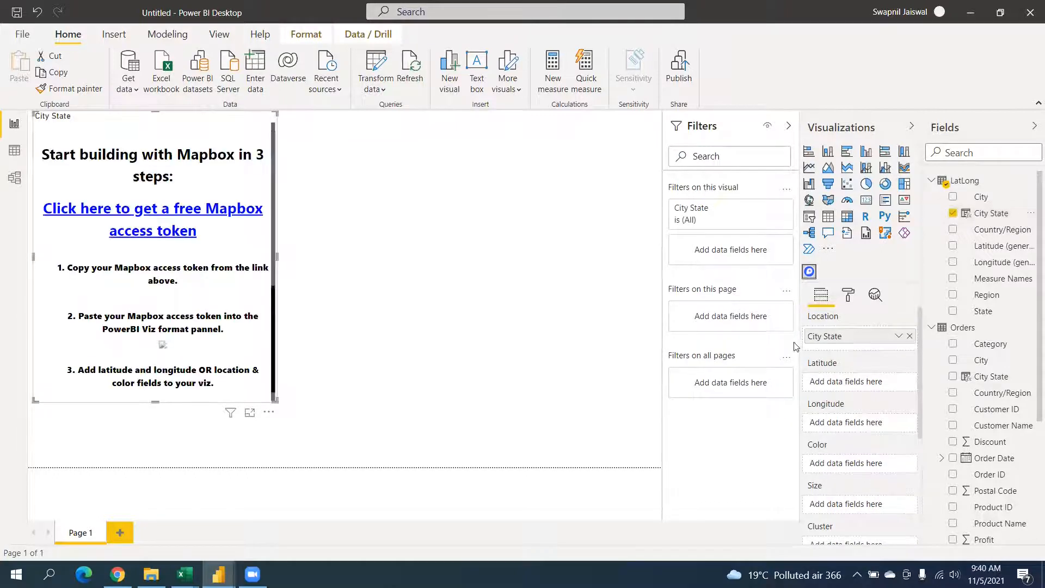
left_click_drag(274, 400, 379, 471)
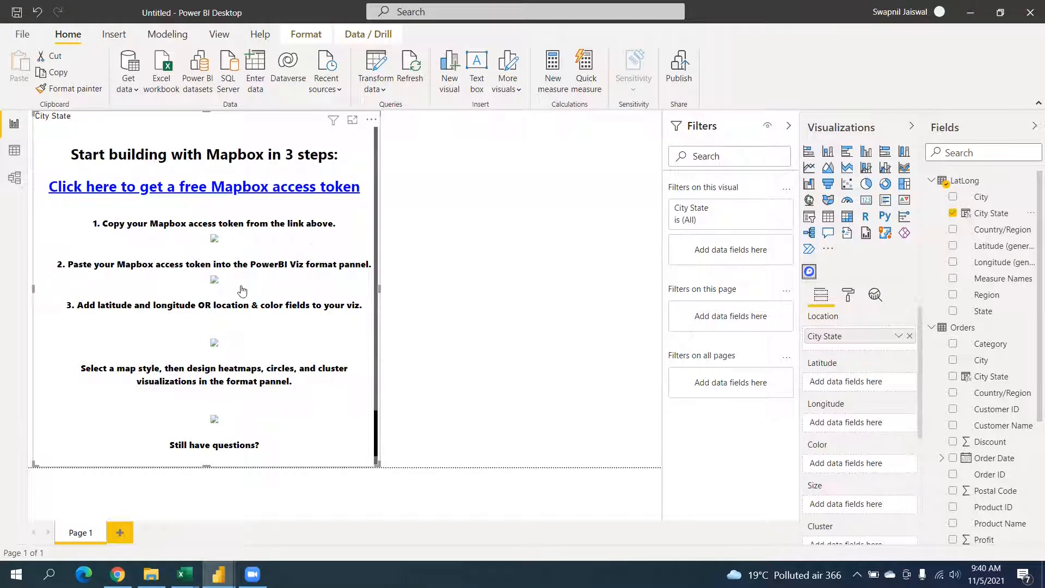
Step: Copy the default public token from the Mapbox account page in Chrome and paste it as the Mapbox visual's Access Token in Power BI
left_click(849, 297)
left_click(848, 372)
scroll(848, 371, "down", 1)
scroll(848, 370, "up", 1)
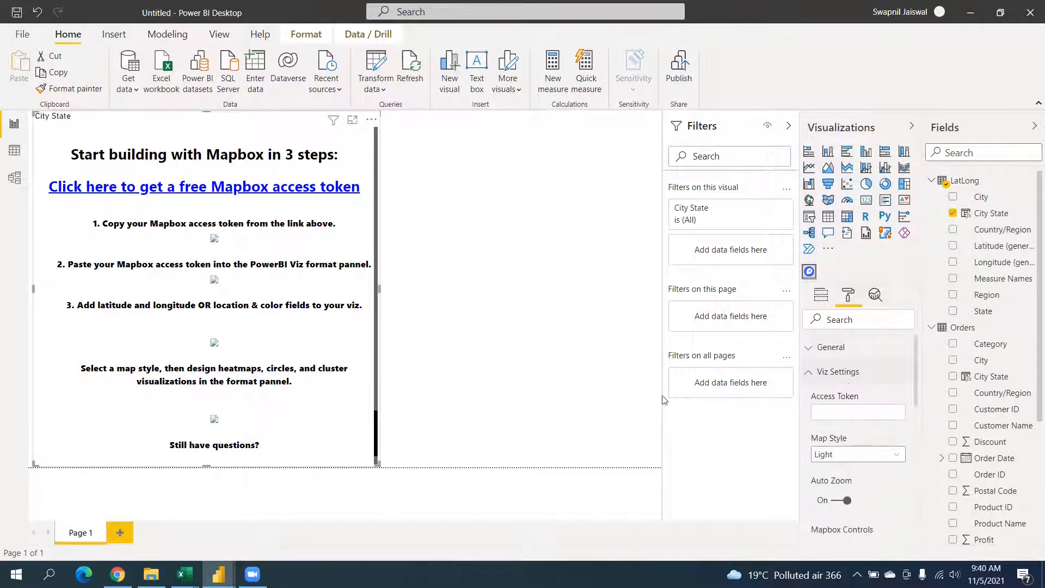
left_click(116, 573)
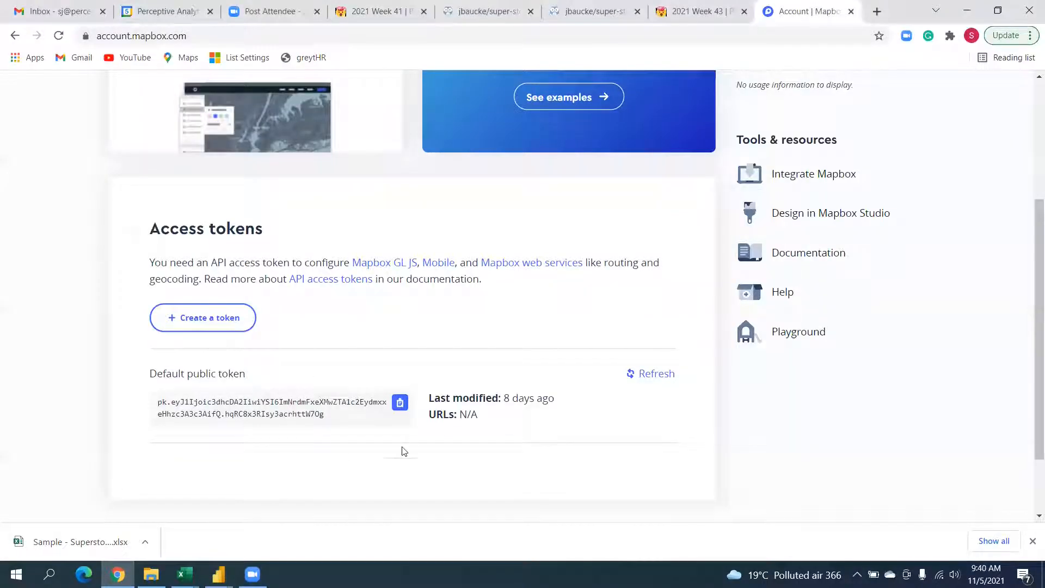
left_click(400, 403)
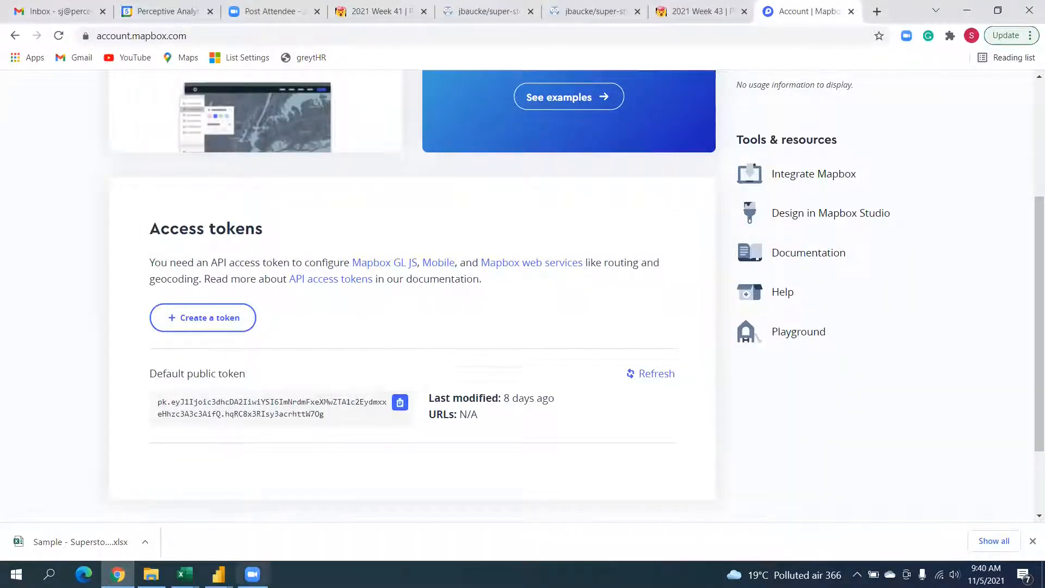
left_click(219, 575)
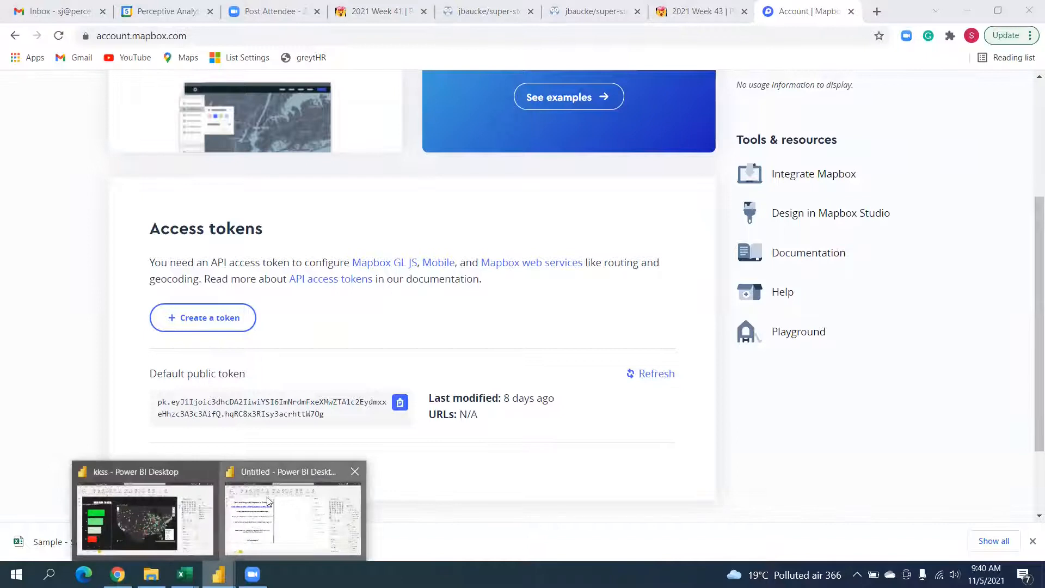
left_click(267, 501)
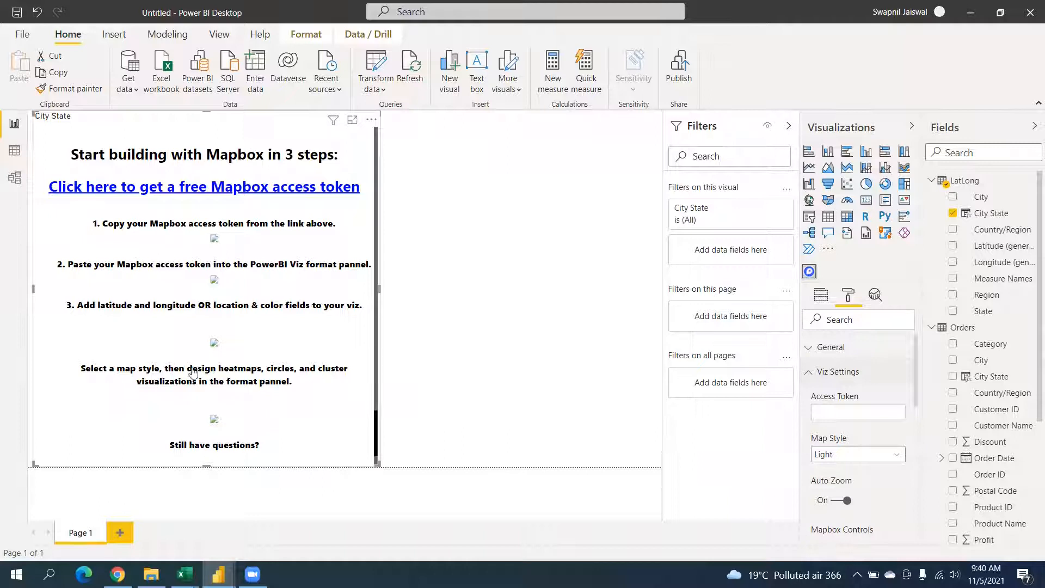
left_click(854, 412)
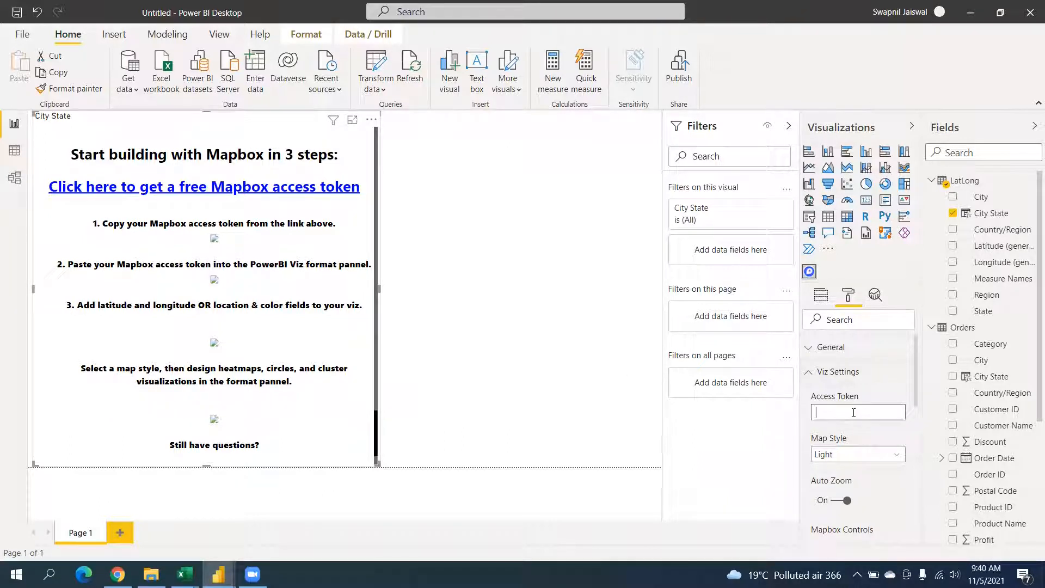
key("ctrl+v")
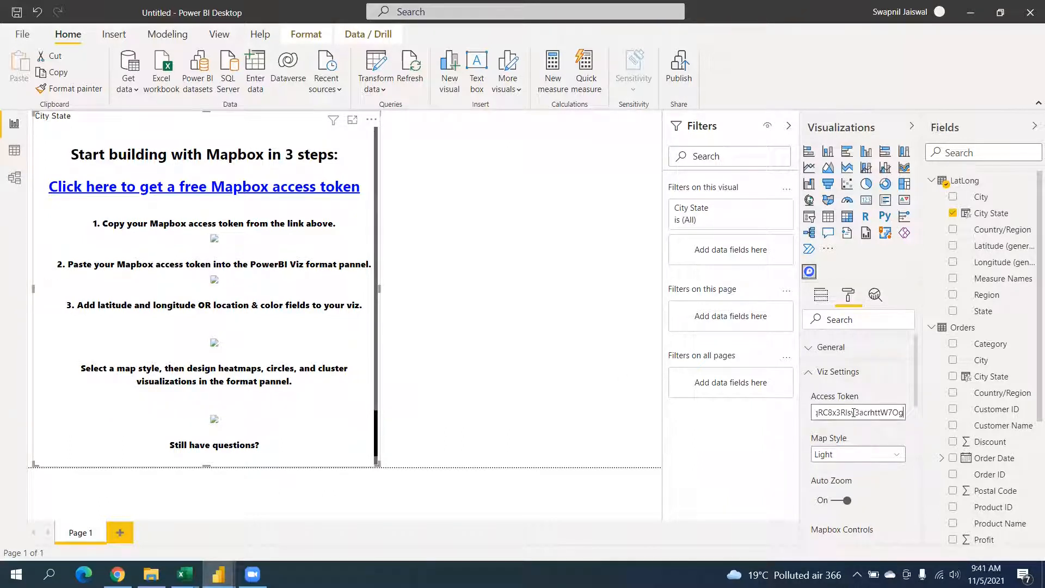
left_click(820, 373)
Step: Assign Latitude (generated) and Longitude (generated) from LatLong as the Mapbox visual's Latitude and Longitude
left_click(822, 294)
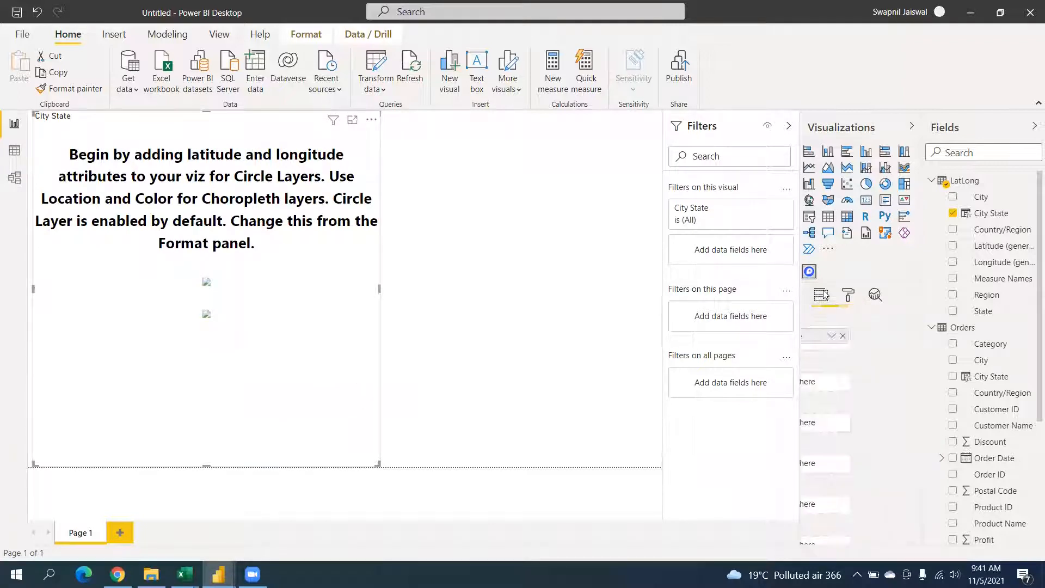
left_click_drag(992, 246, 855, 380)
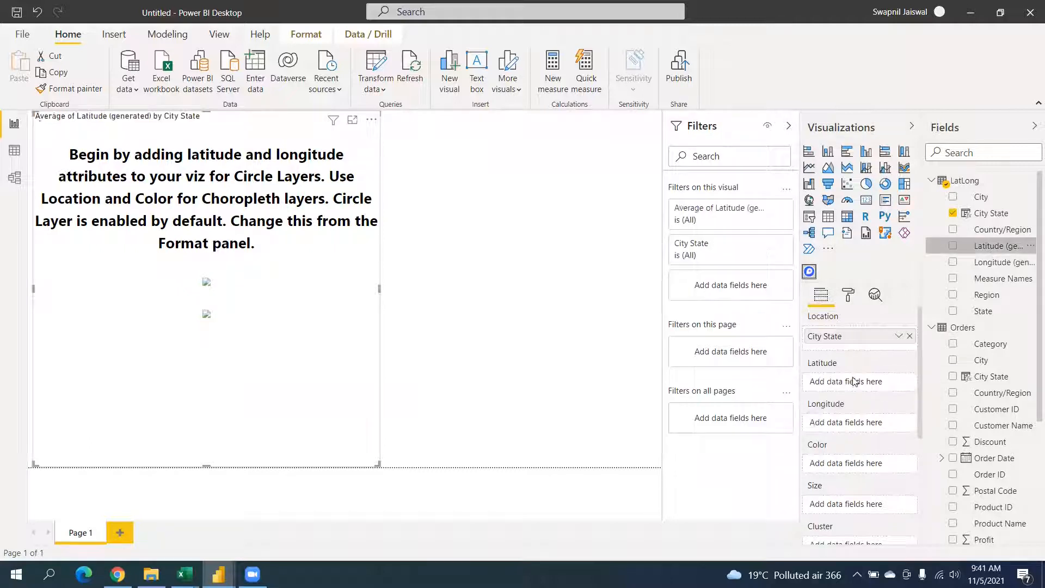
left_click_drag(990, 268, 866, 423)
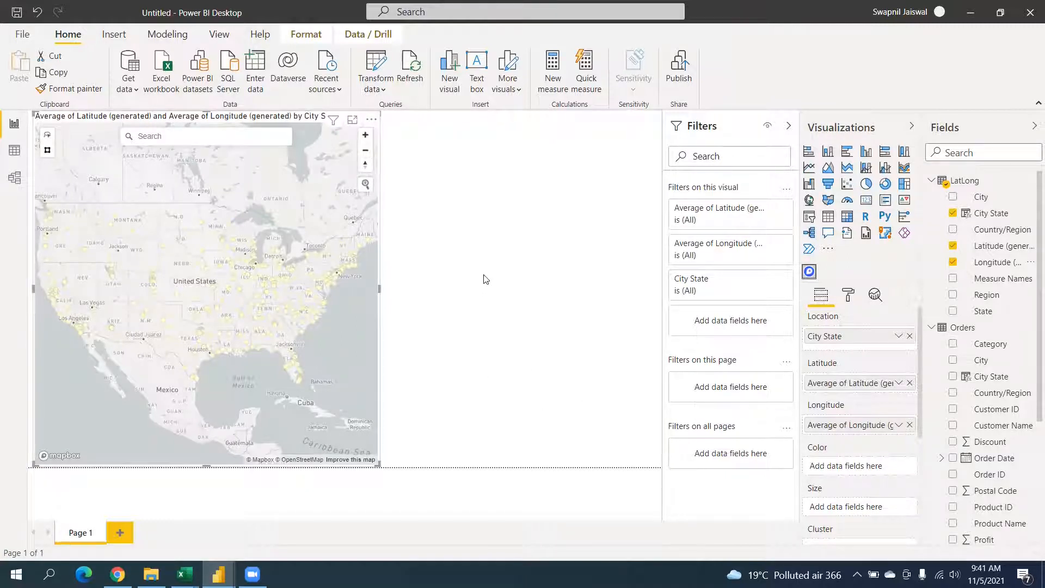
Step: Collapse the LatLong table and start a new measure in the Orders table
left_click(934, 182)
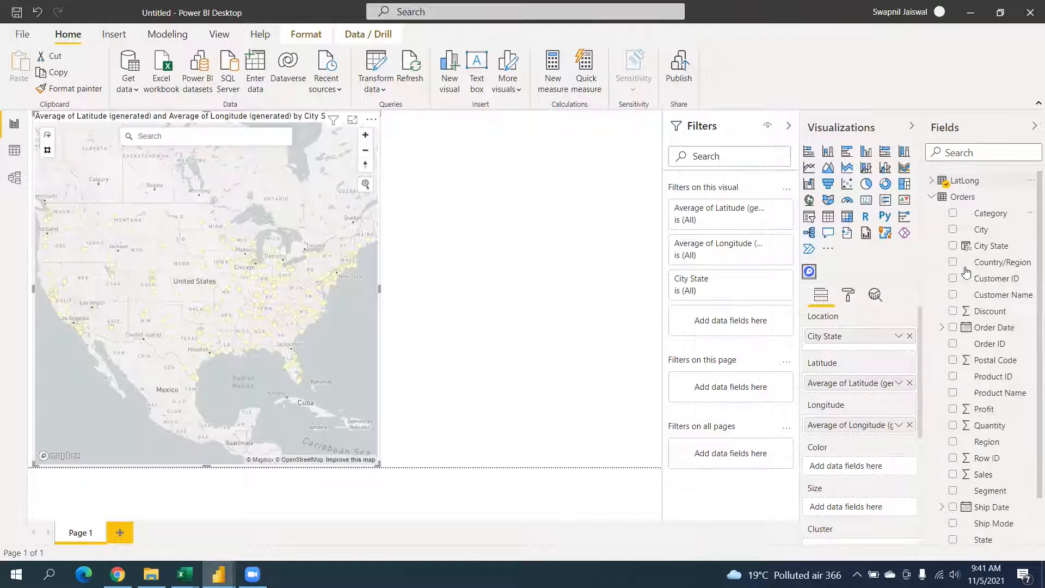
left_click(1030, 196)
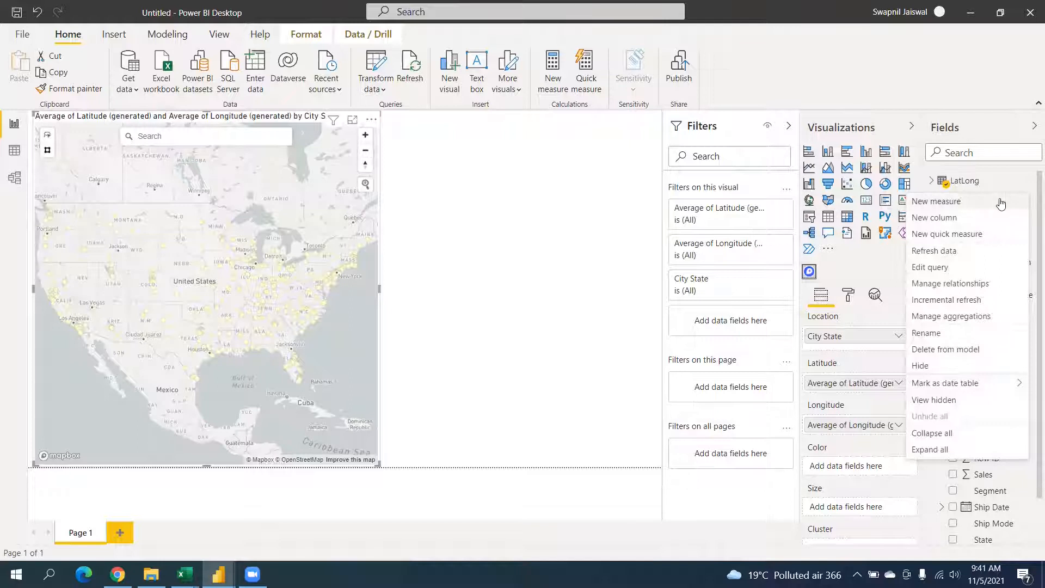
key("Escape")
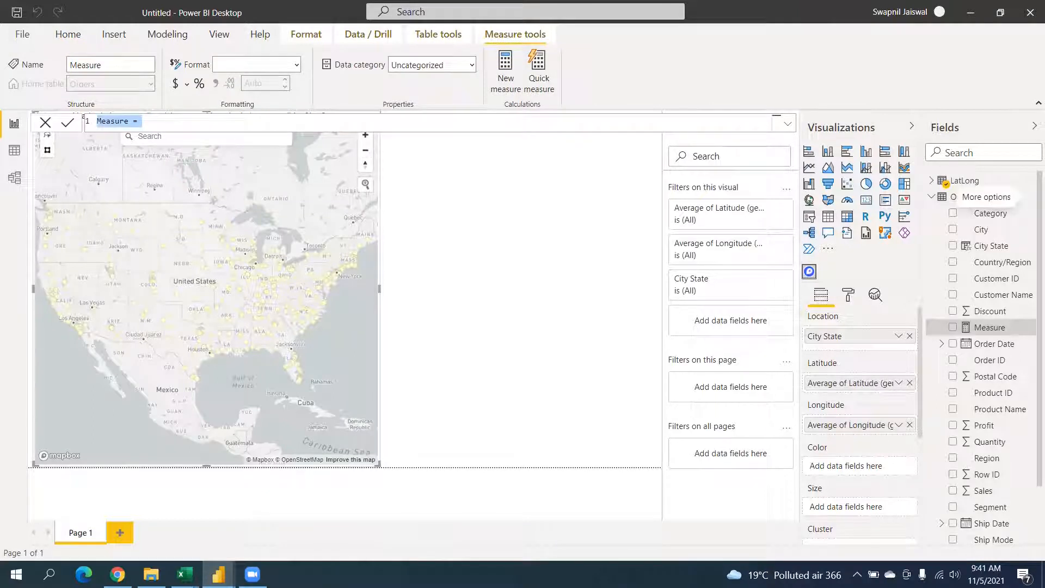
Step: Copy the Profit Margin formula from the kkss report and enter it as the new measure: Profit Margin = DIVIDE(SUM(Orders[Profit]),SUM(Orders[Sales]))
mouse_move(218, 574)
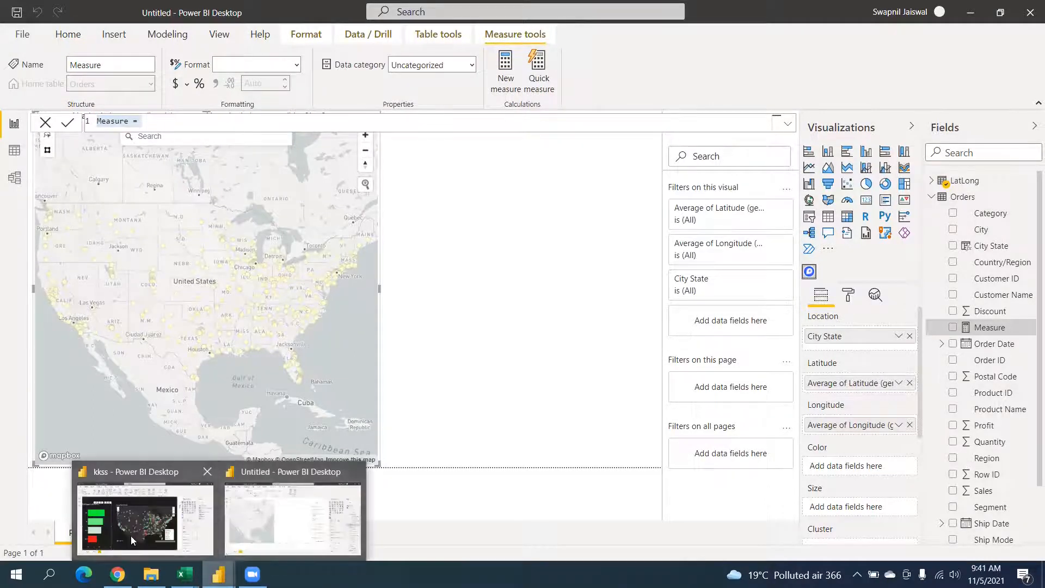
left_click(166, 534)
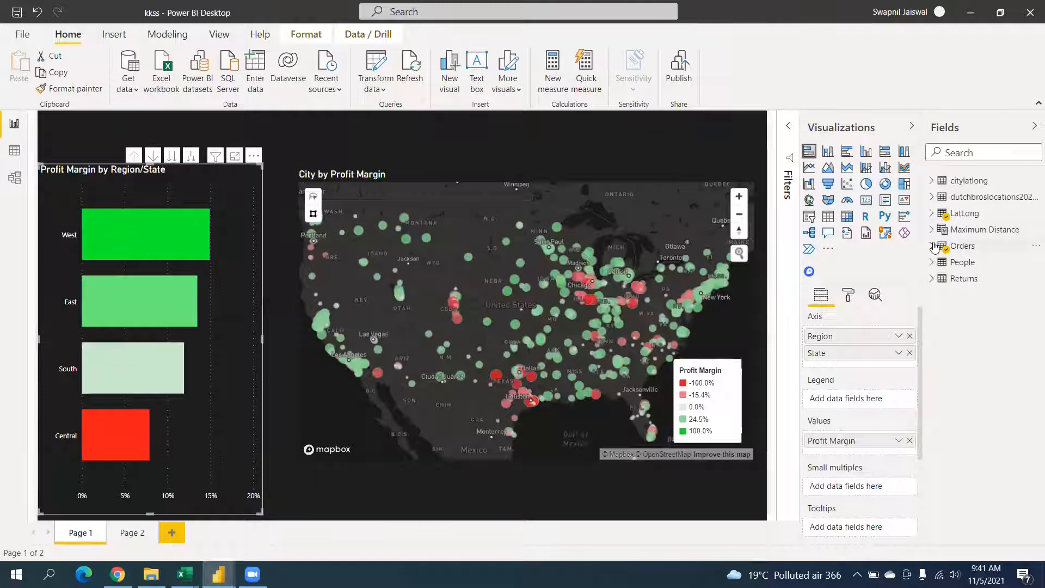
left_click(964, 248)
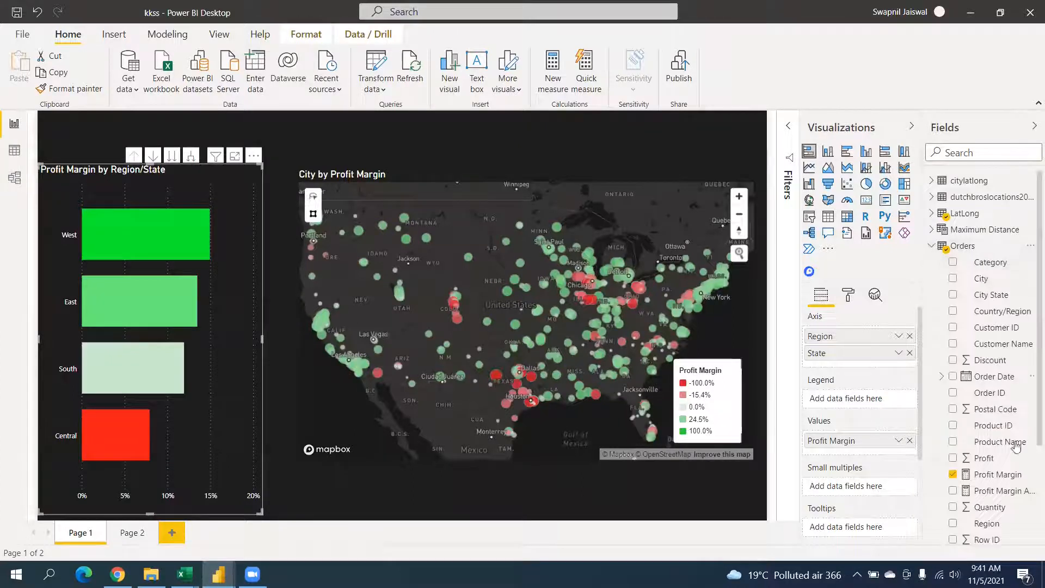
left_click(987, 475)
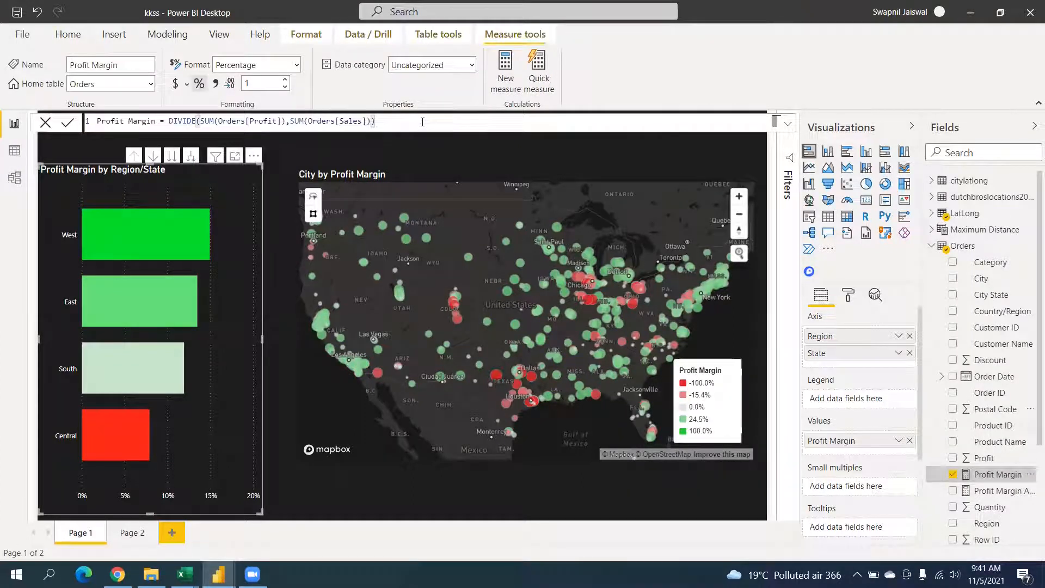
key("ctrl+a")
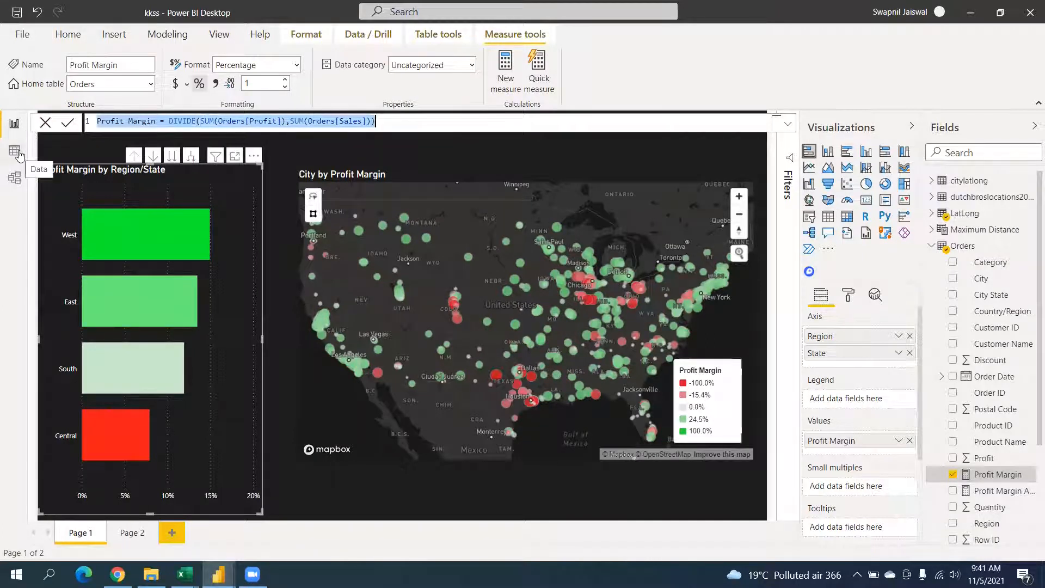
mouse_move(218, 567)
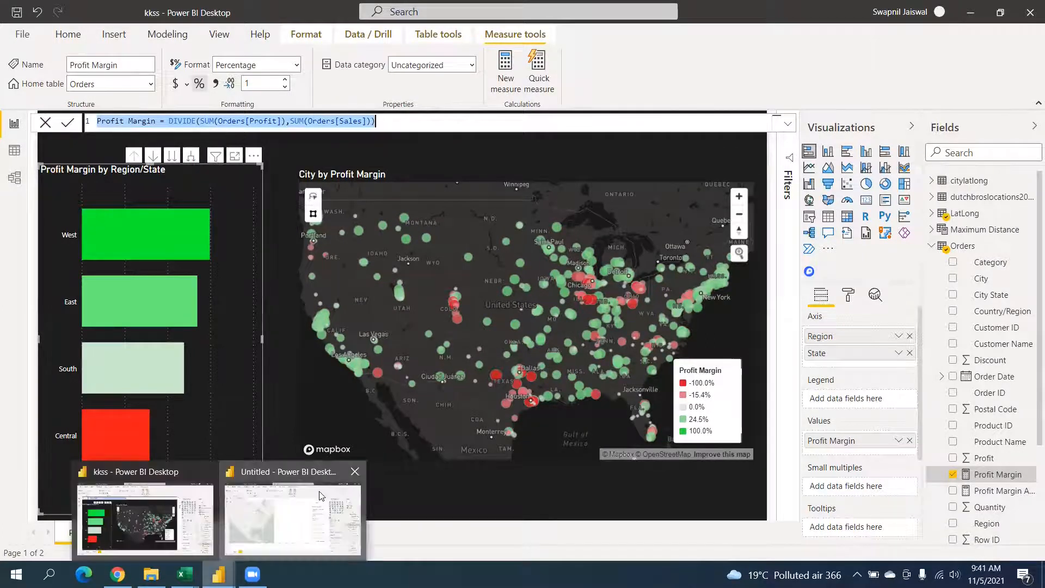
left_click(279, 531)
key("ctrl+v")
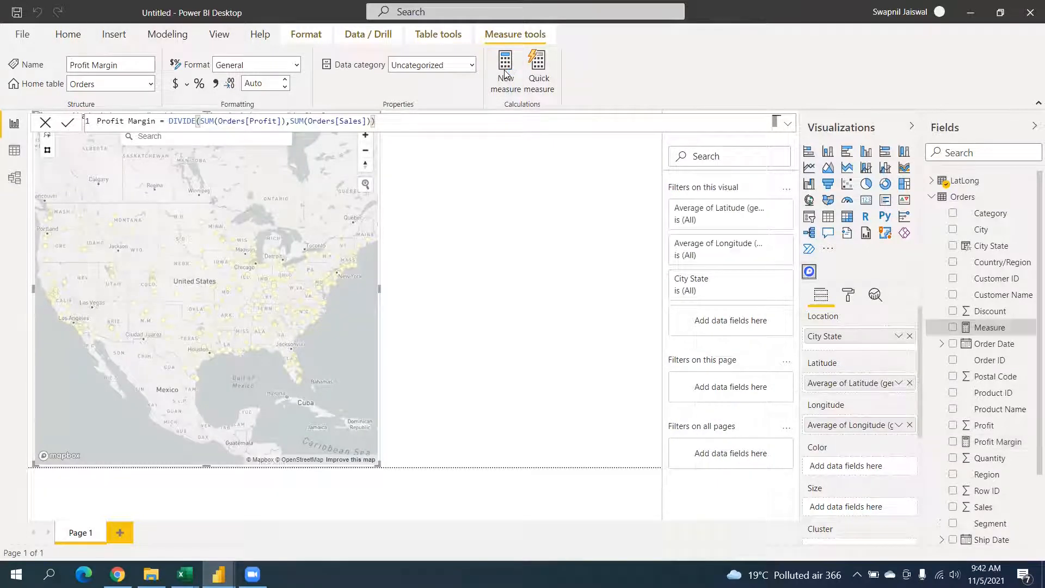
Step: Create another measure in the Orders table: Profit Margin (ABS) = ABS([Profit Margin])
type("P")
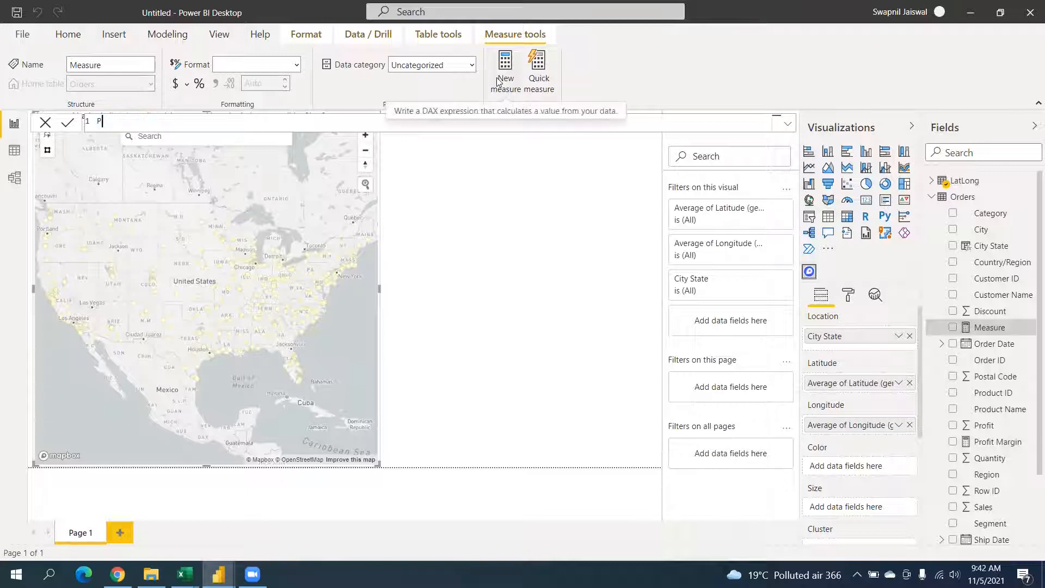
type("rofit Margin (")
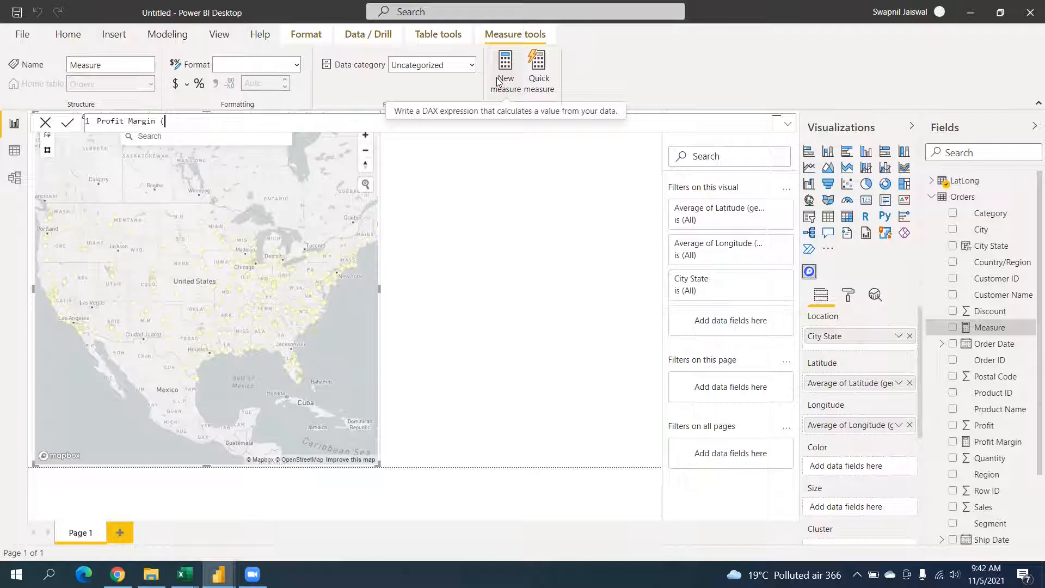
type("ABS) = ABS(")
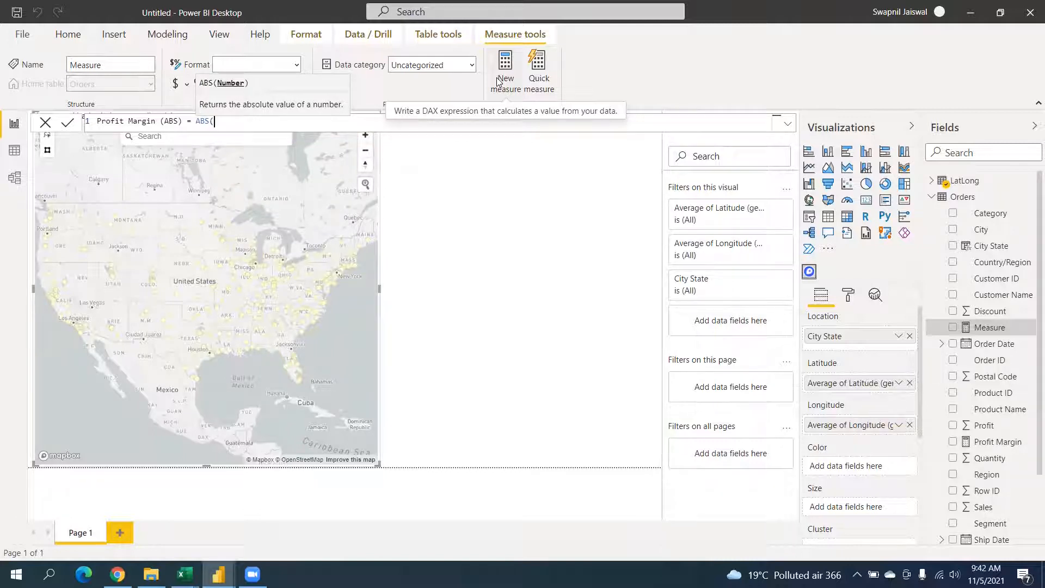
type("Prof")
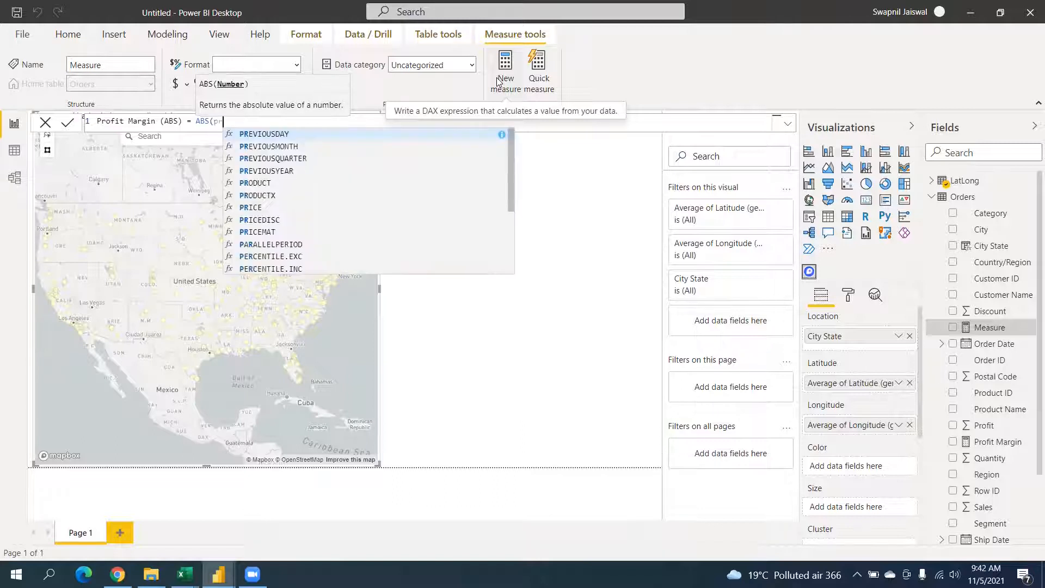
key("Tab")
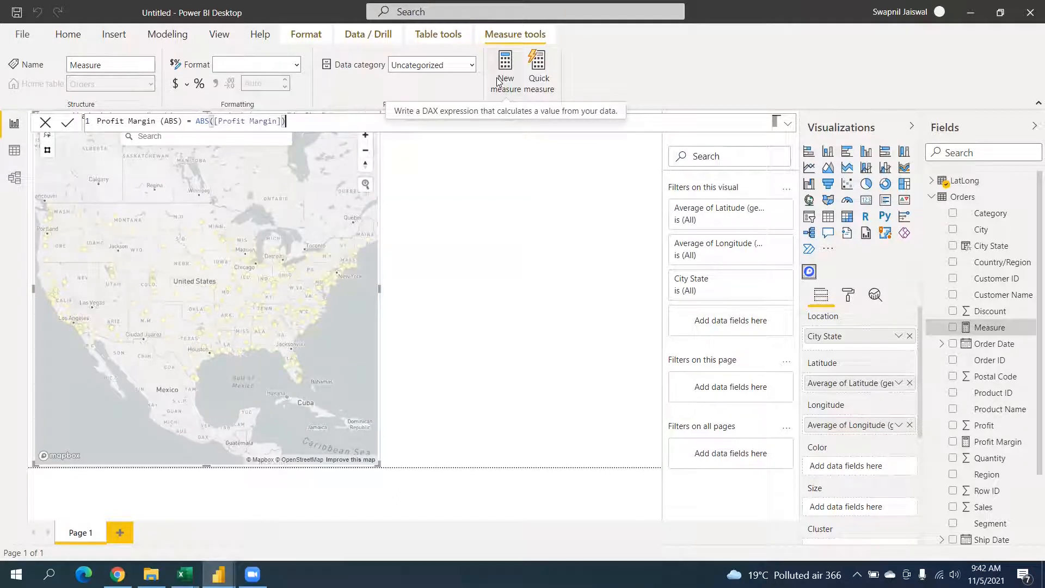
type(")")
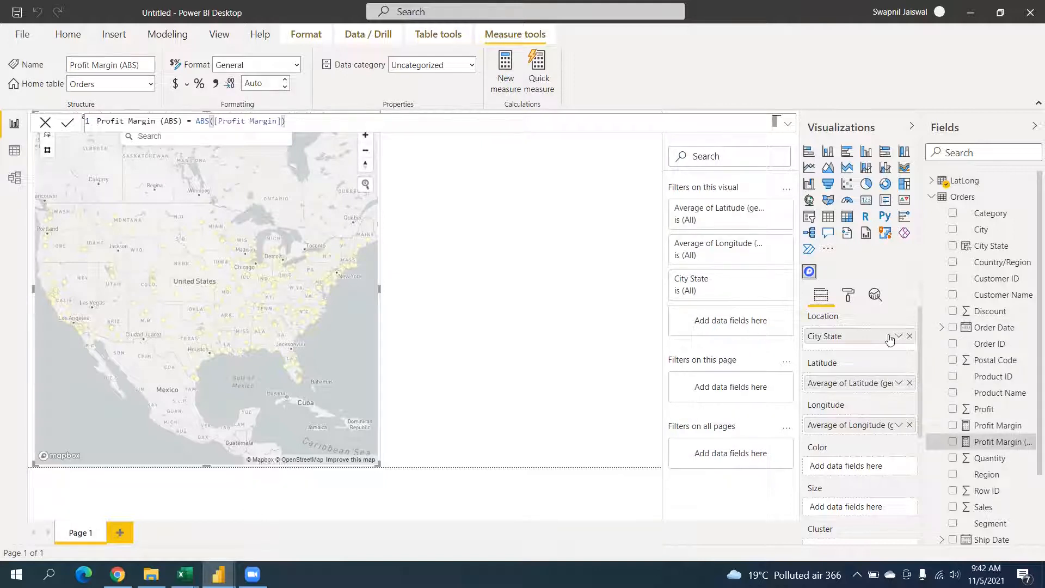
Step: Assign Profit Margin as the Mapbox visual's Color and Profit Margin (ABS) as its Size, and move the visual to the page's right edge
left_click_drag(1001, 428, 860, 468)
left_click_drag(975, 449, 853, 508)
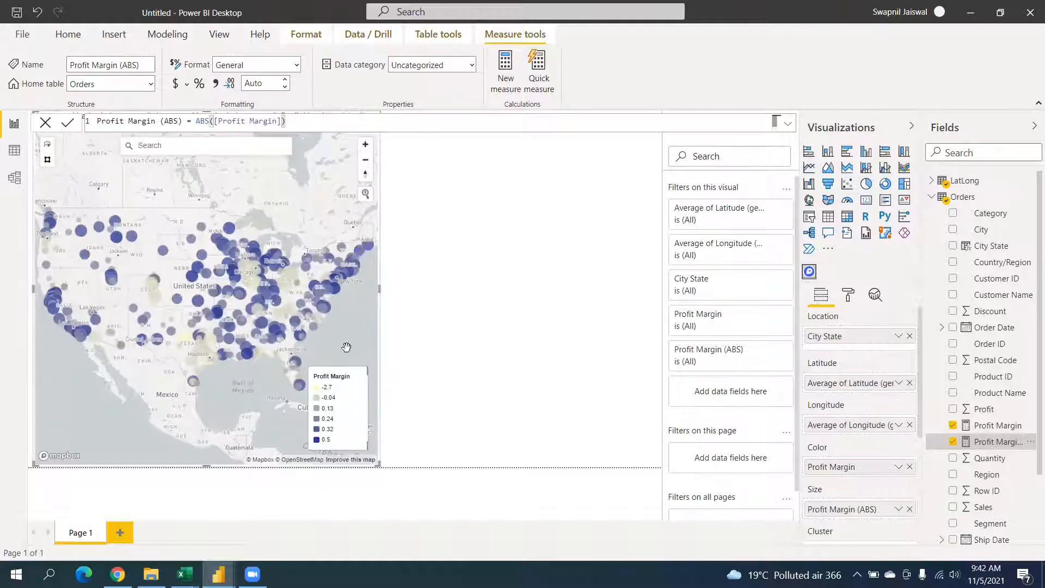
mouse_move(357, 337)
left_mouse_down()
mouse_move(450, 332)
mouse_move(317, 329)
mouse_move(341, 327)
left_mouse_up()
left_click(43, 124)
left_click_drag(371, 128, 653, 130)
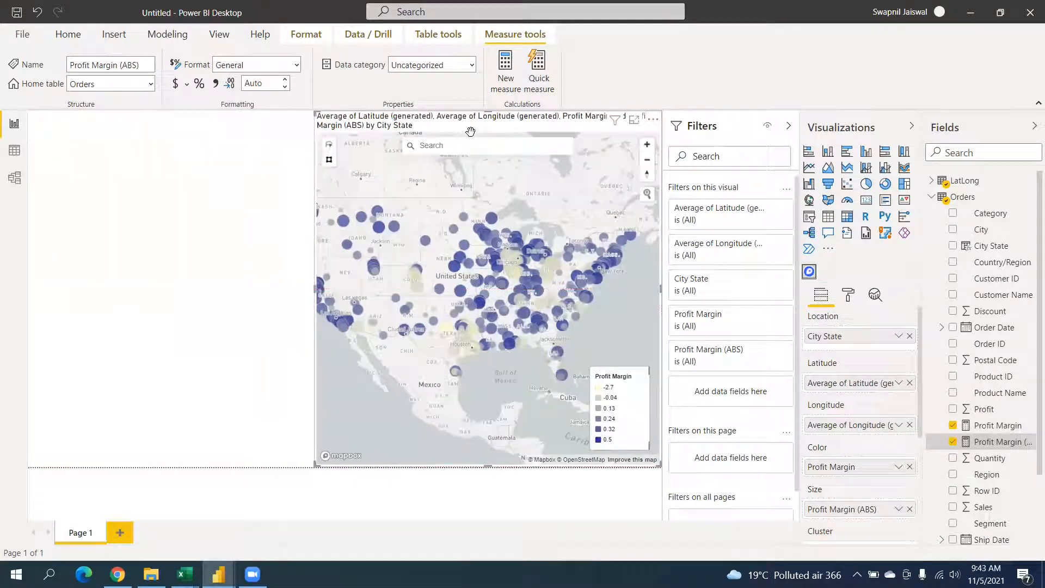
Step: Turn off the Mapbox visual's title
left_click(848, 295)
scroll(872, 430, "down", 4)
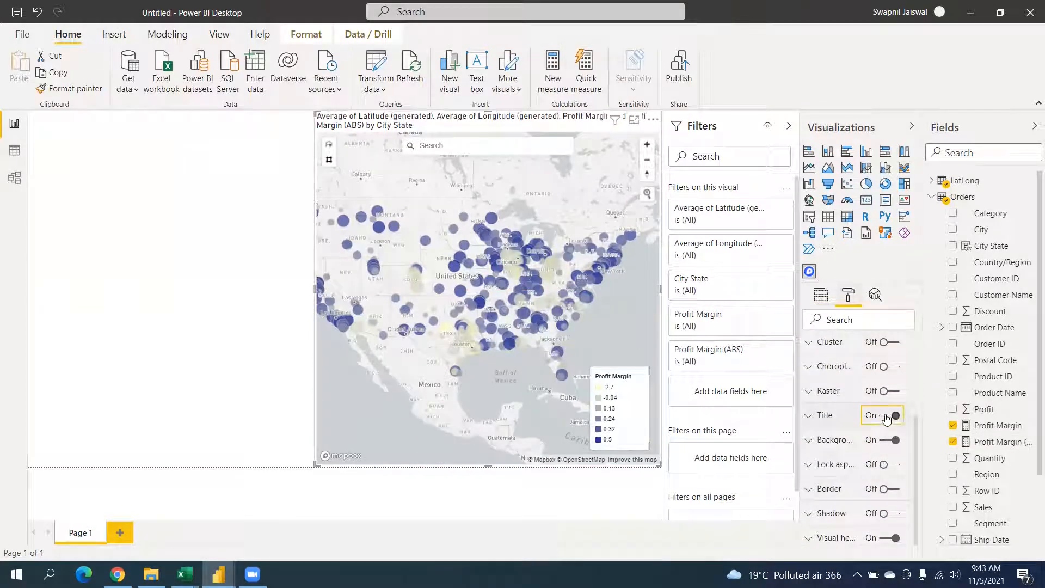
left_click(888, 416)
Step: Set the Mapbox visual's Map Style to Dark in its Viz Settings
scroll(860, 425, "up", 5)
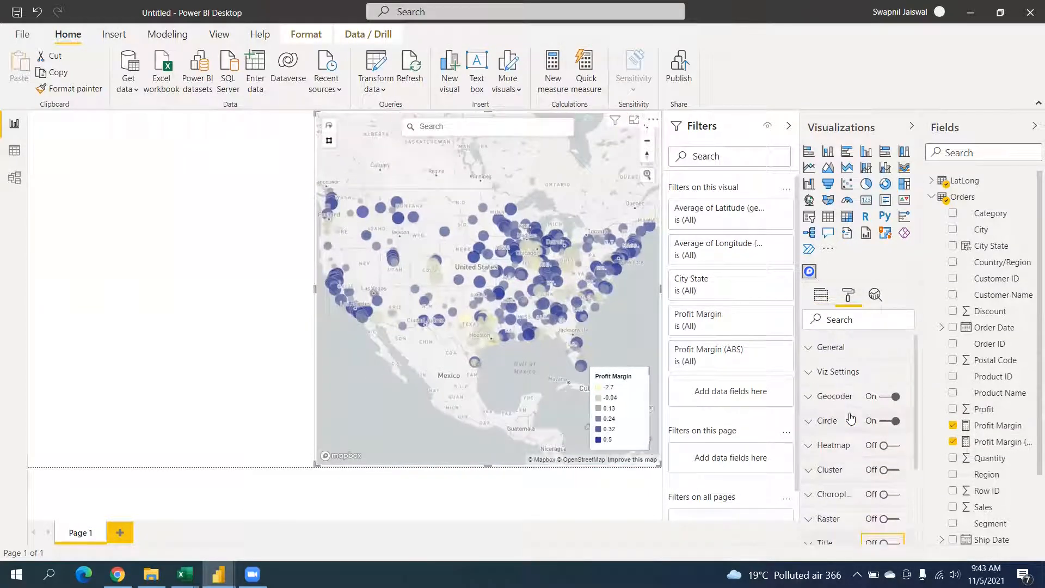
left_click(853, 400)
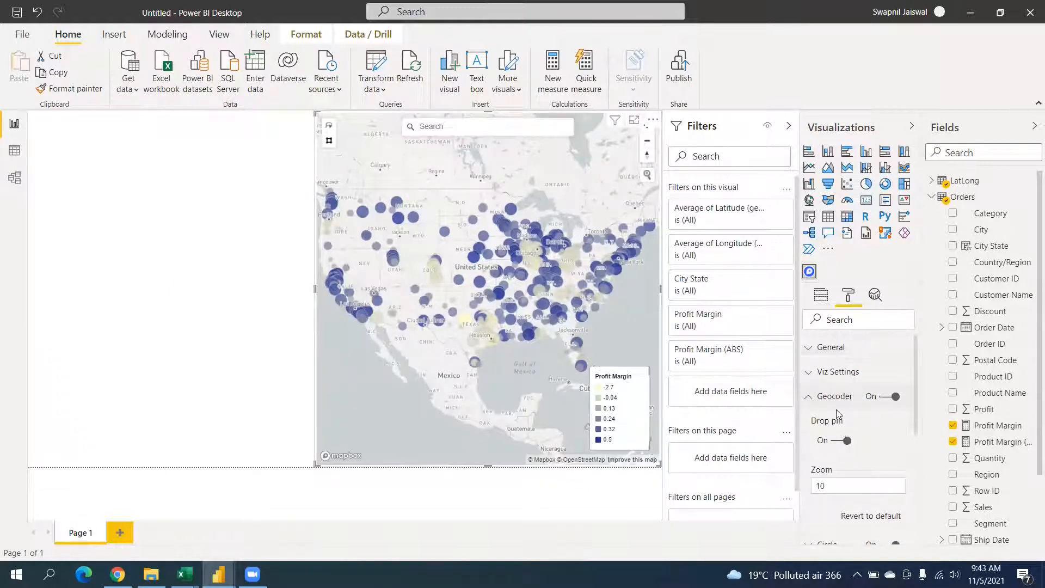
scroll(854, 417, "down", 1)
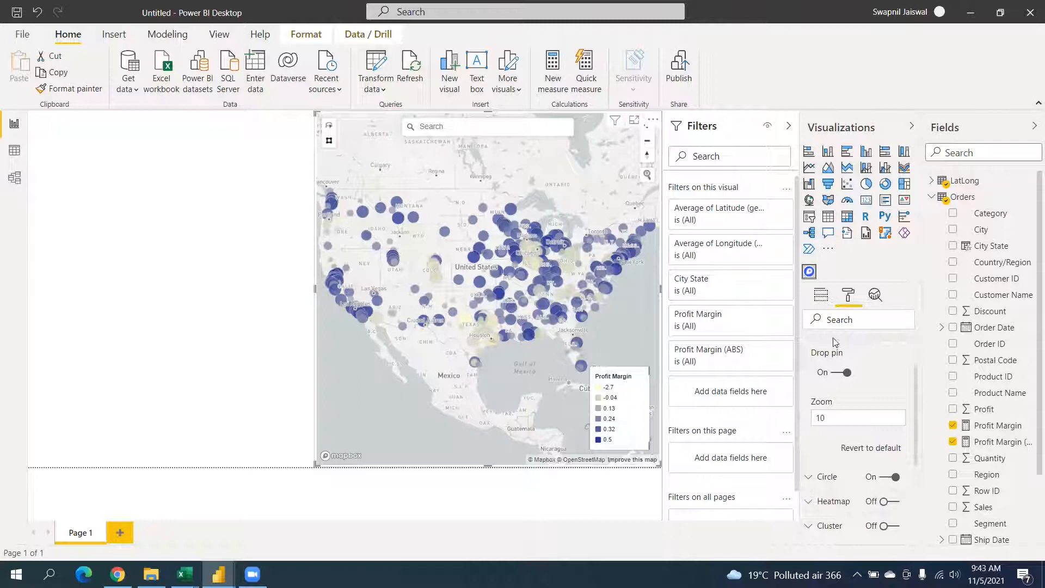
scroll(853, 366, "up", 1)
left_click(836, 397)
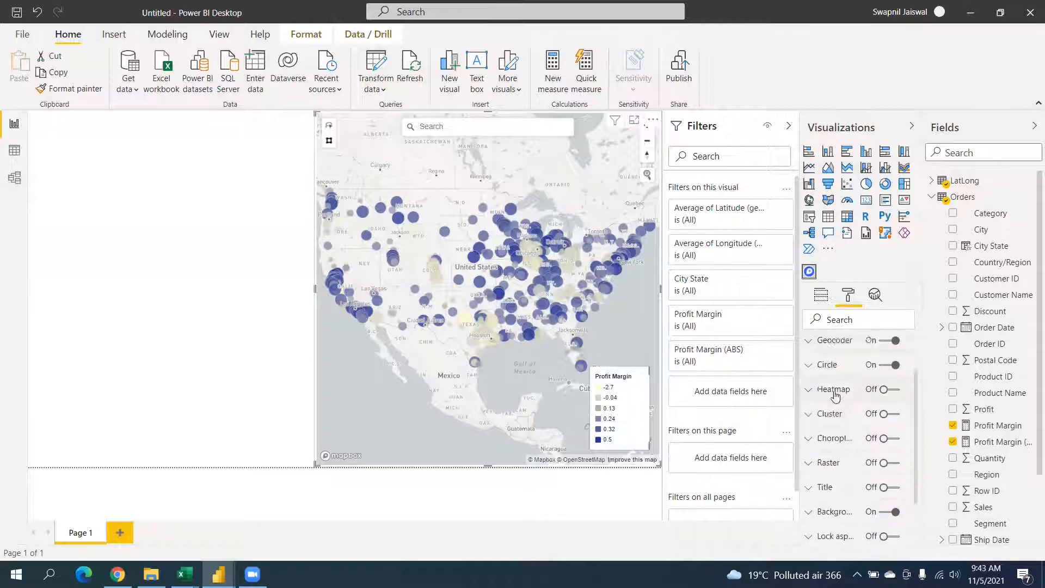
left_click(839, 375)
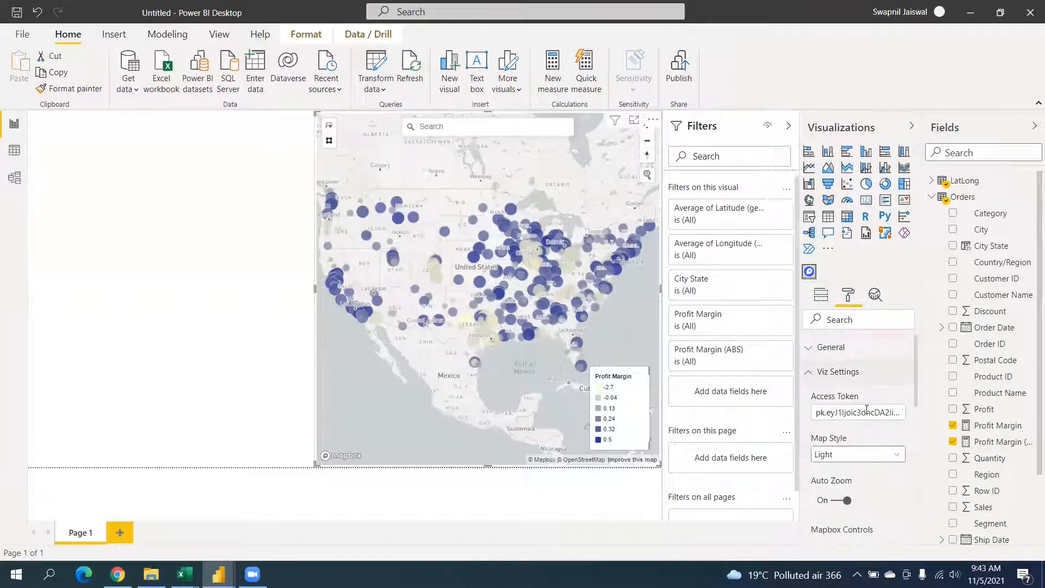
scroll(867, 410, "down", 1)
left_click(871, 388)
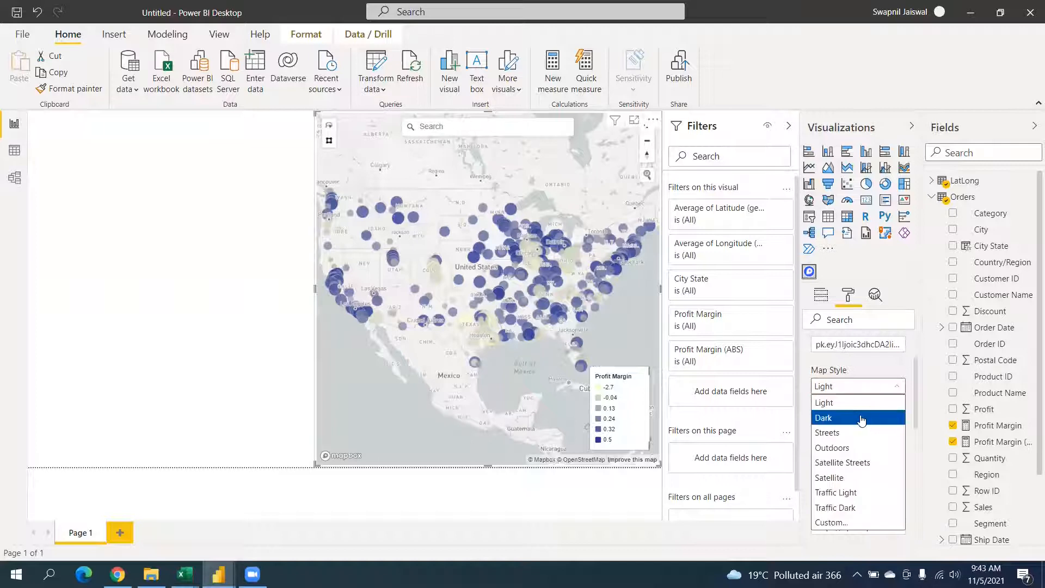
left_click(862, 418)
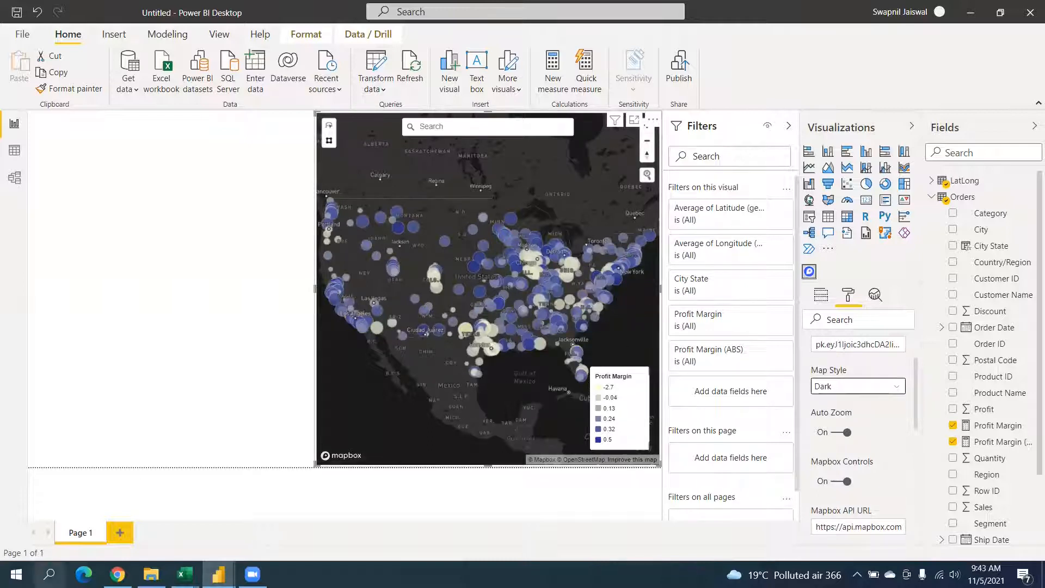
Step: Switch to the Mapbox account page in Chrome and examine its options for designing a custom map style in Mapbox Studio
left_click(117, 574)
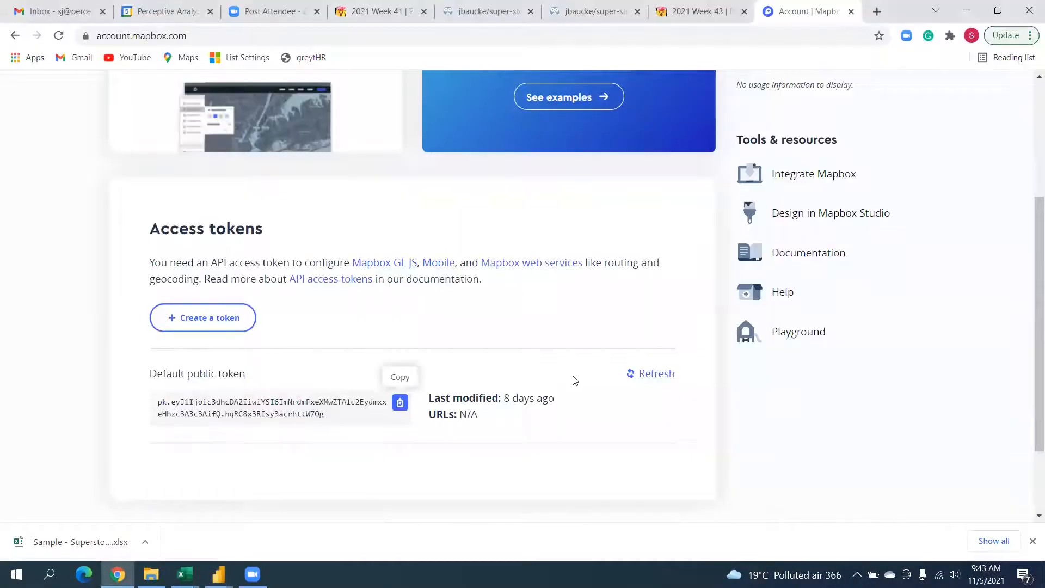
scroll(575, 380, "up", 1)
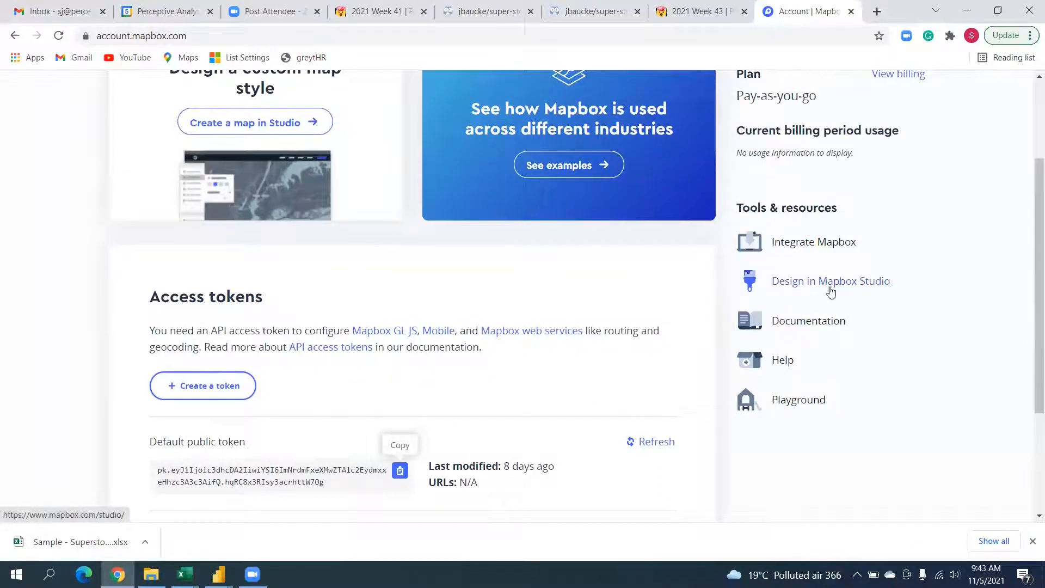
scroll(770, 289, "up", 2)
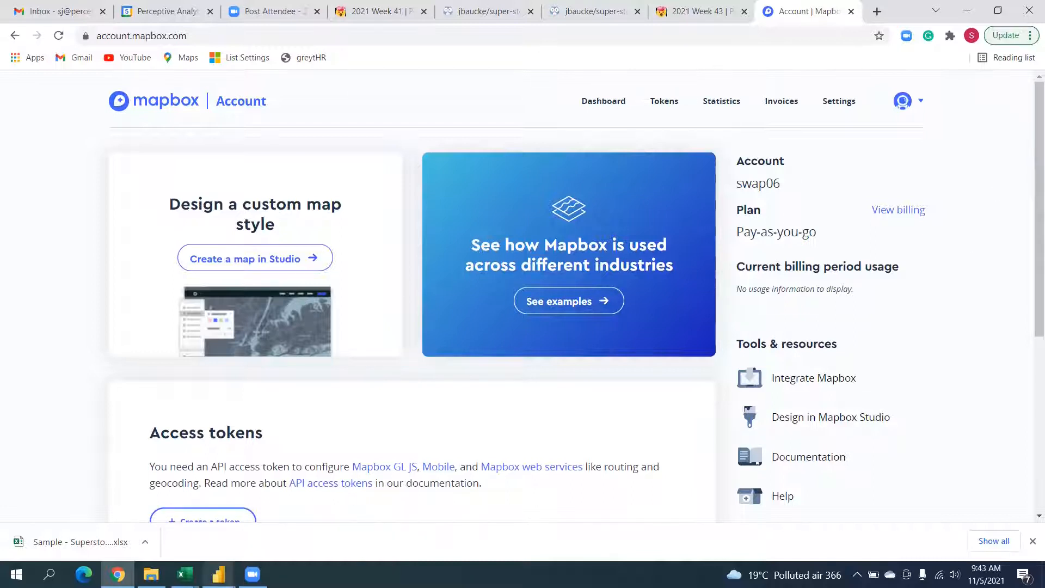
Step: Return to the untitled Power BI report, set the Mapbox visual's Map Style to Custom and activate its Style URL field
mouse_move(219, 574)
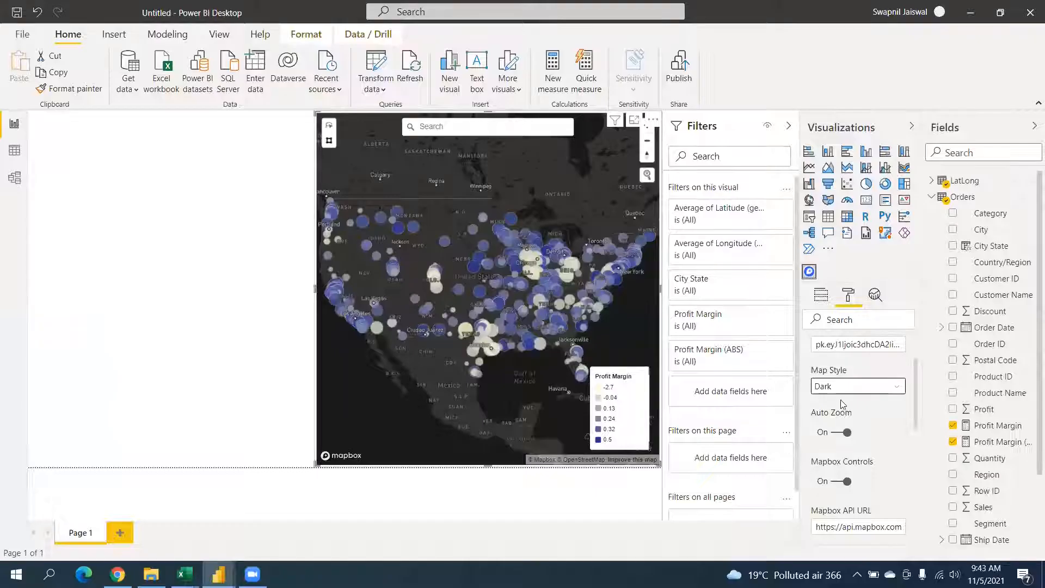
left_click(843, 391)
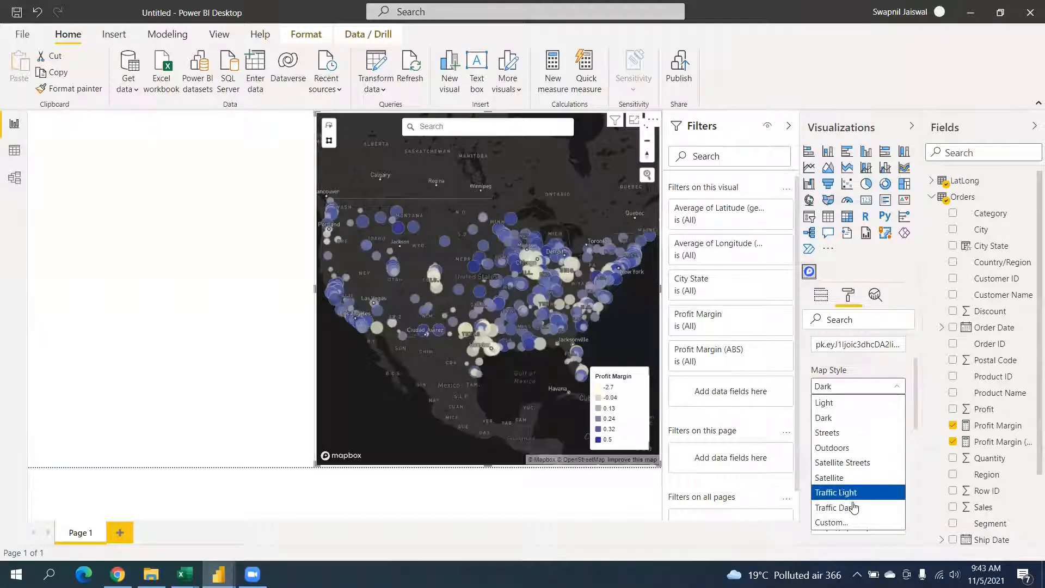
left_click(855, 523)
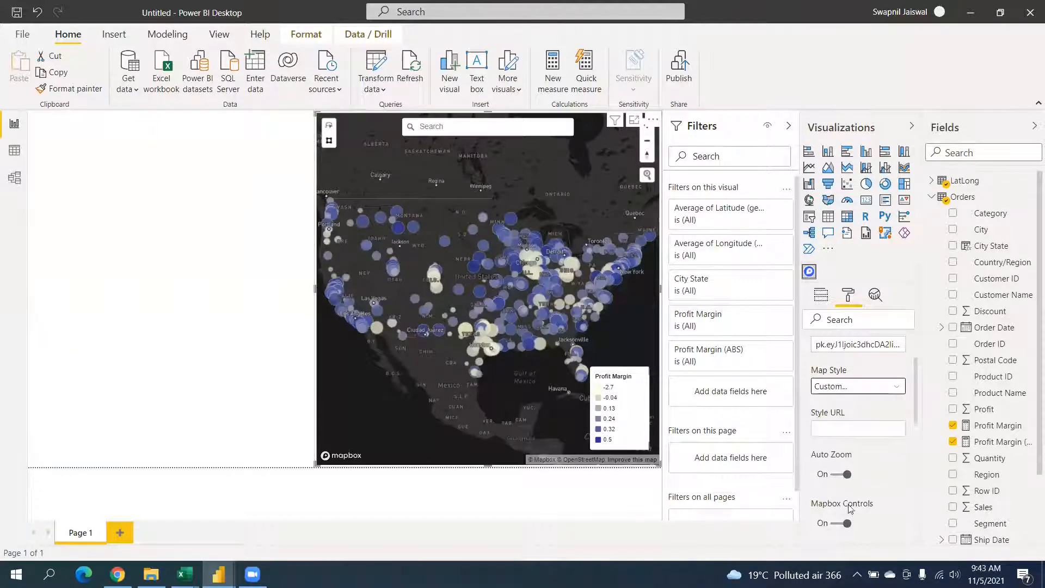
left_click(828, 429)
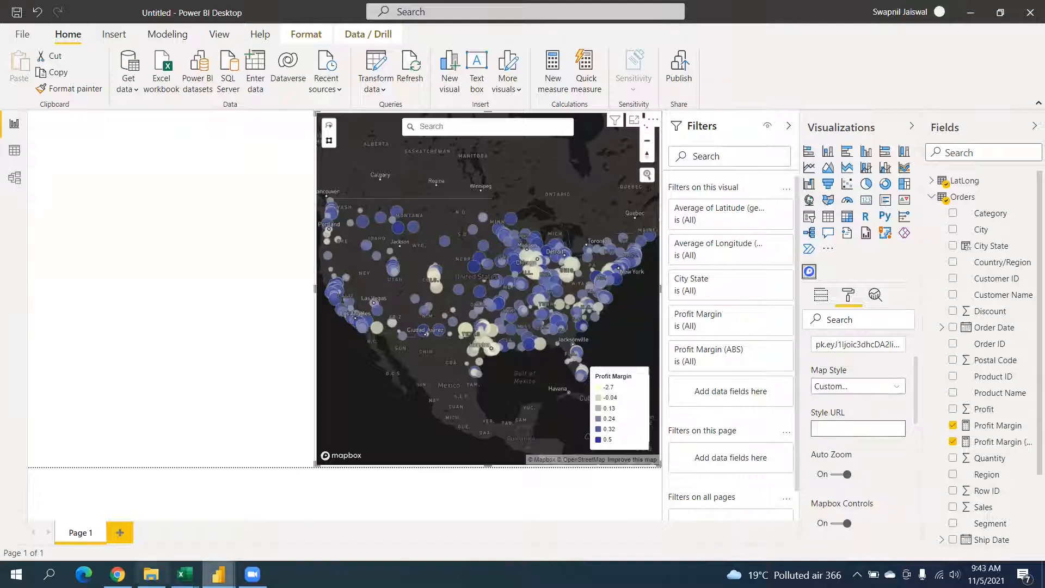
key("alt+Tab")
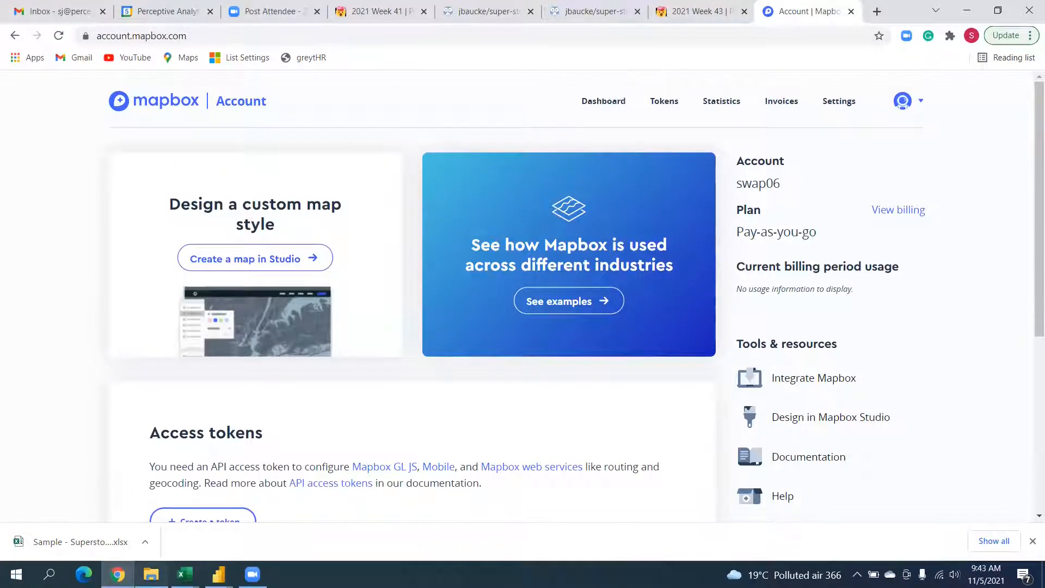
left_click(219, 574)
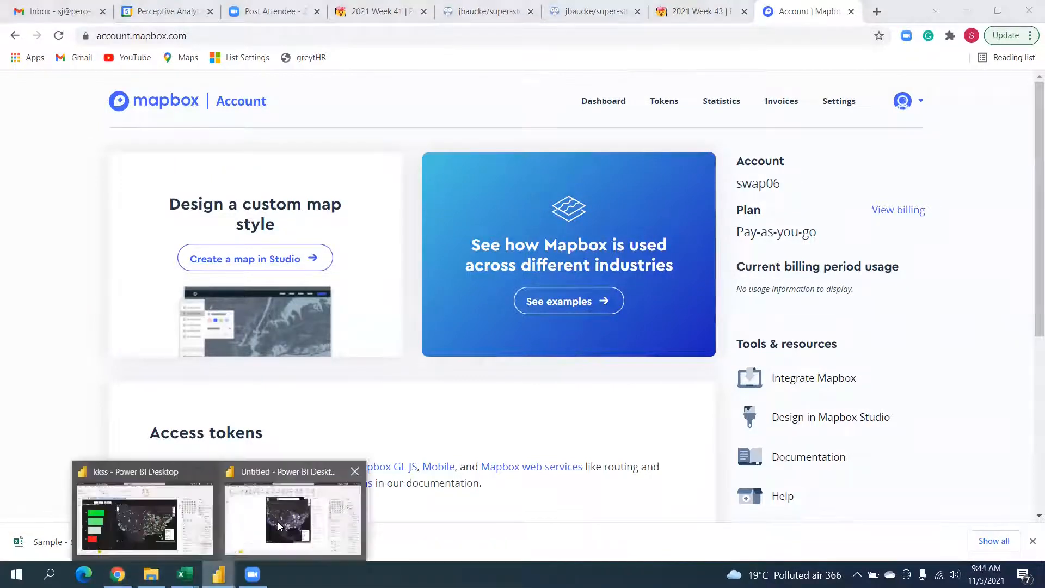
left_click(278, 521)
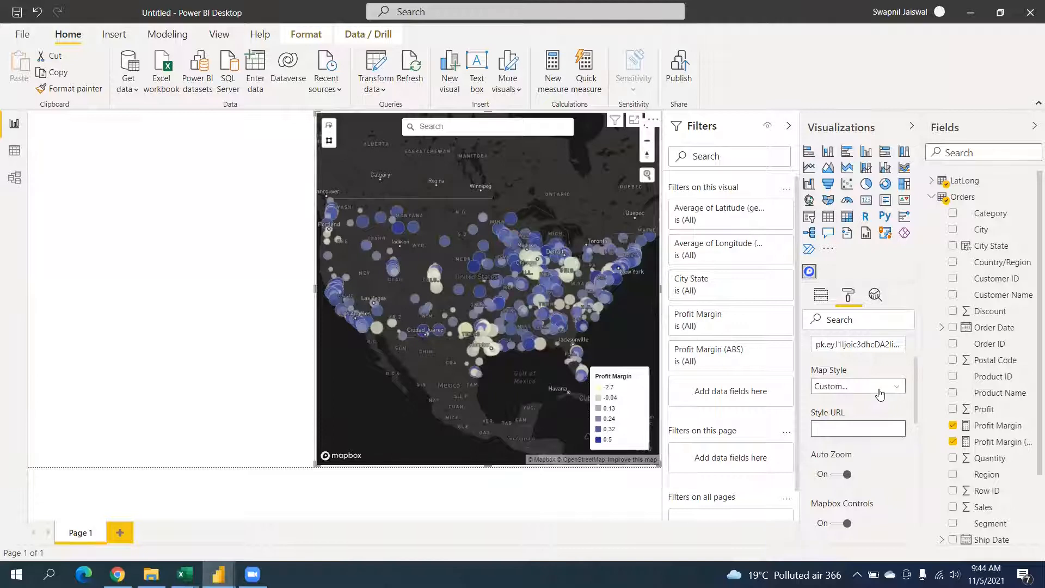
Step: Set the Mapbox visual's Map Style from Custom back to Dark
left_click(843, 428)
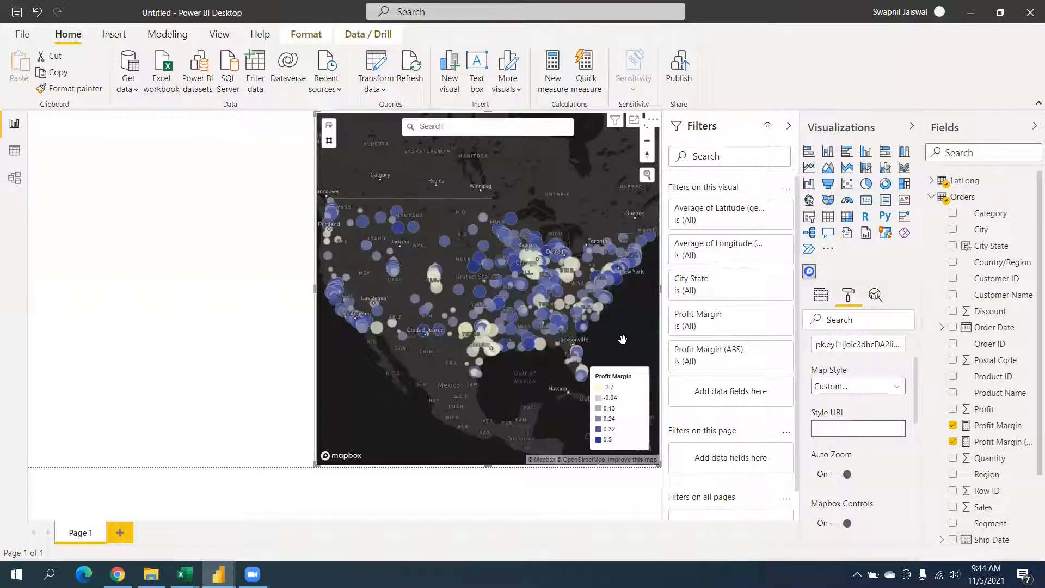
left_click(850, 387)
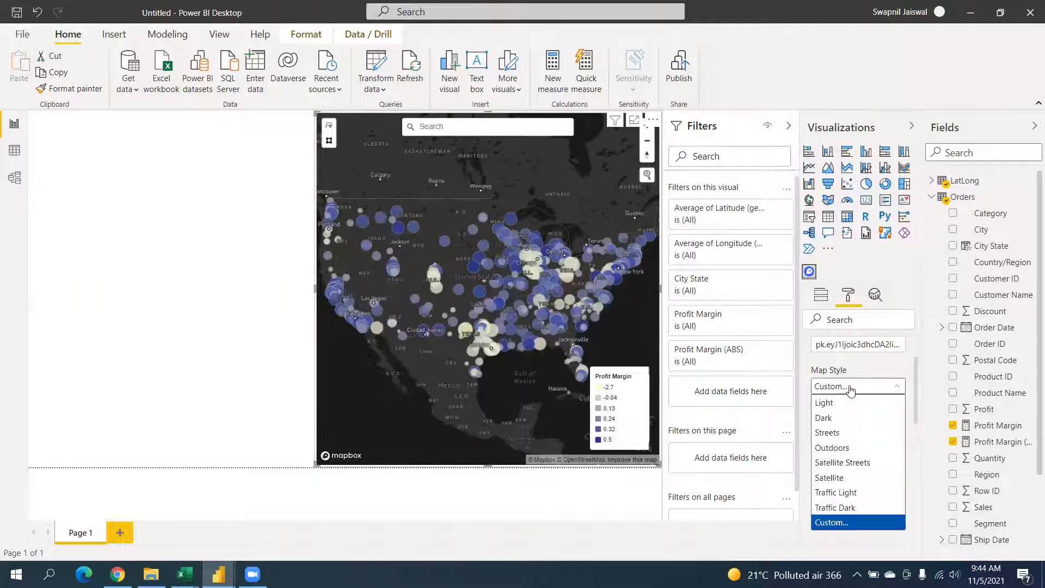
left_click(848, 418)
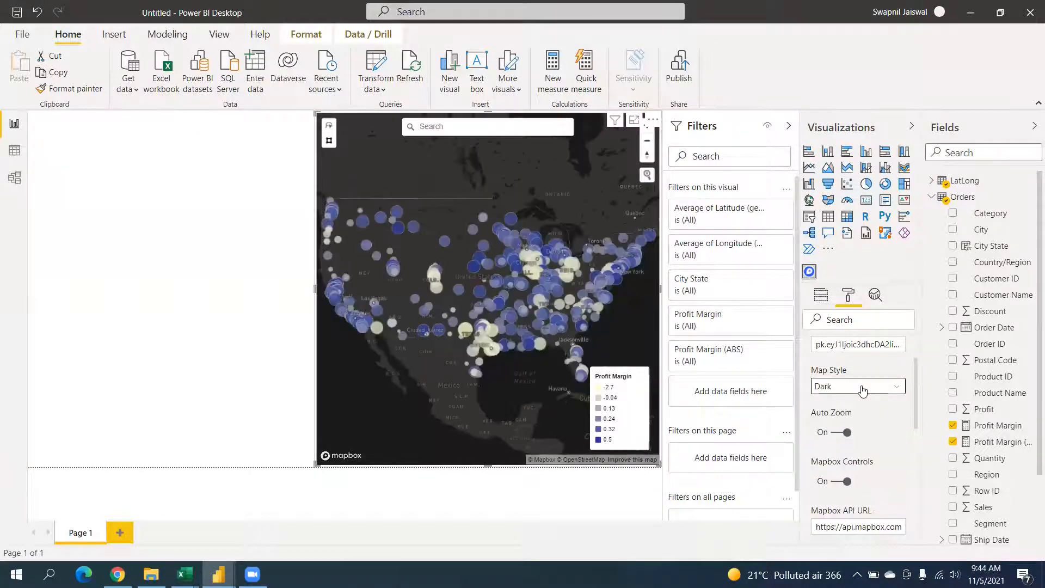
Step: Try the Streets map style on the Mapbox visual, restore Dark and close the Viz Settings
left_click(864, 389)
left_click(848, 435)
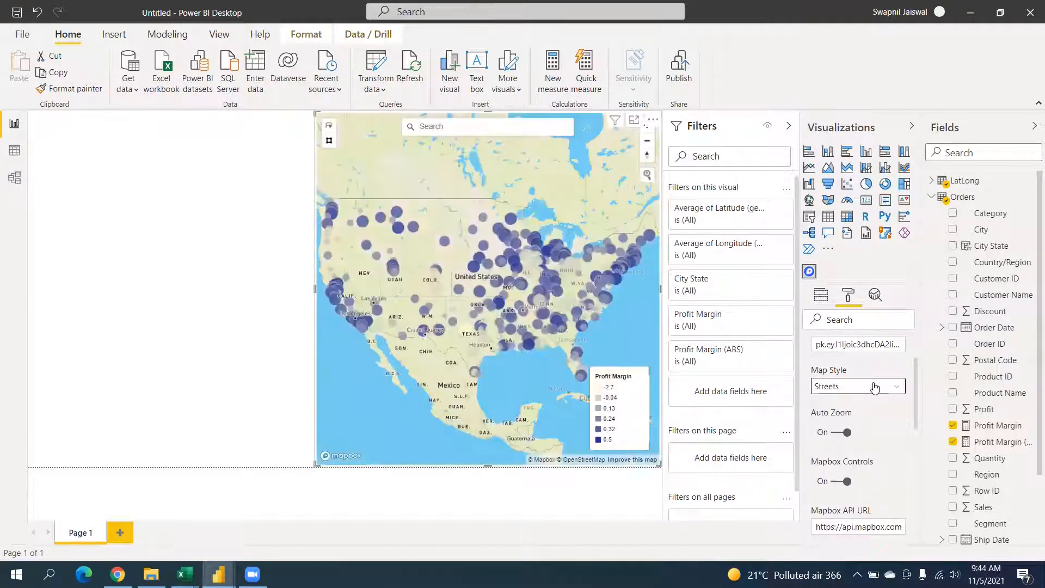
left_click(875, 390)
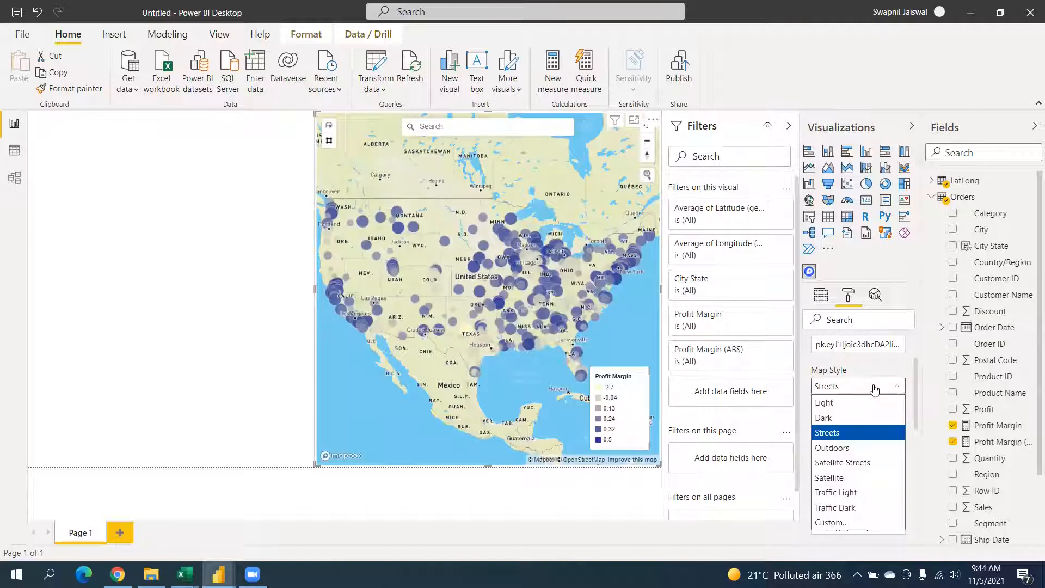
left_click(850, 417)
scroll(871, 400, "up", 2)
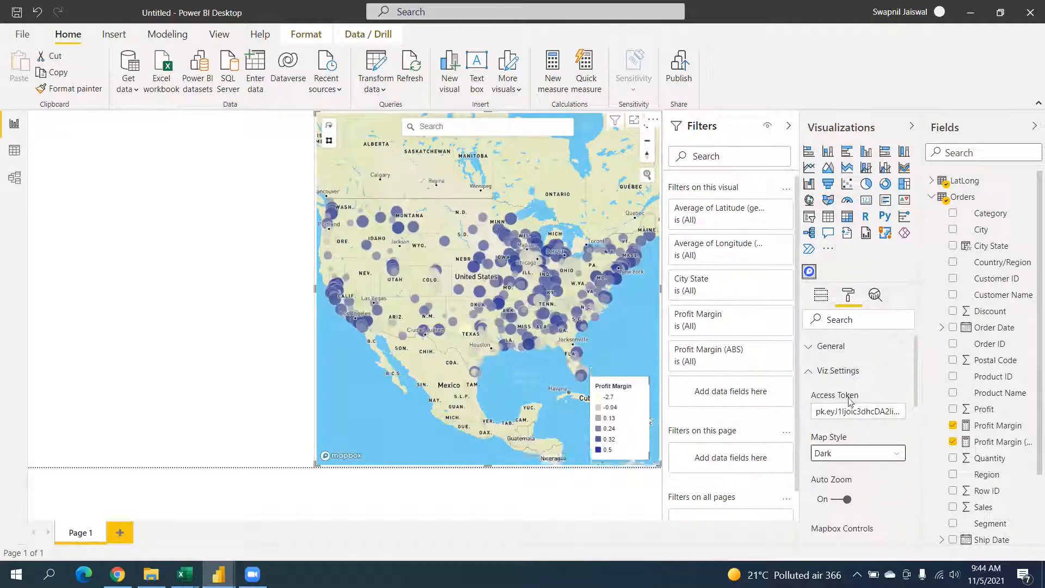
left_click(844, 374)
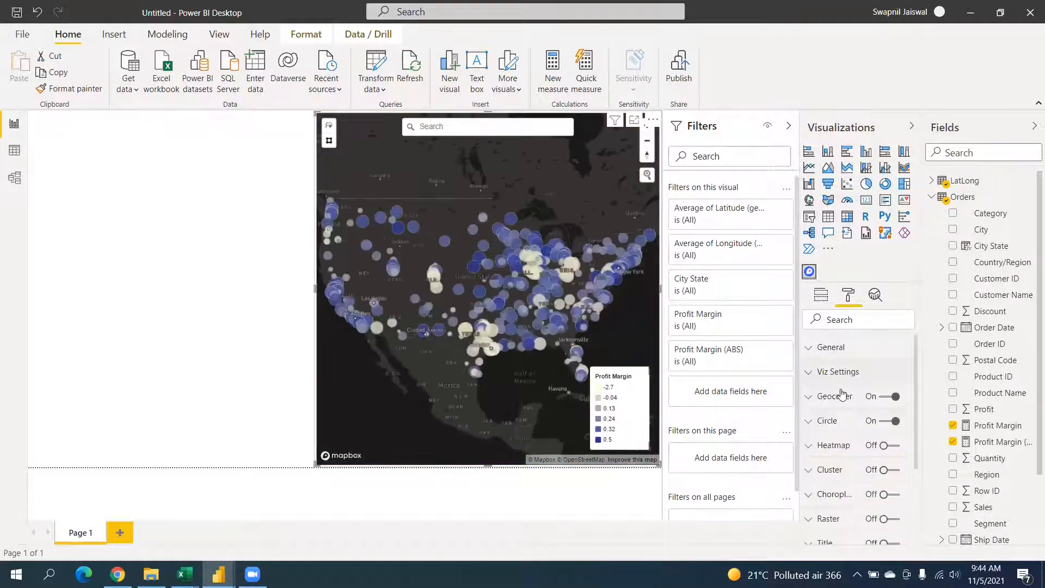
Step: Examine the Mapbox visual's Circle options for radius, zoom scale factor, minimum, maximum and highlight colours
left_click(836, 431)
scroll(841, 403, "down", 2)
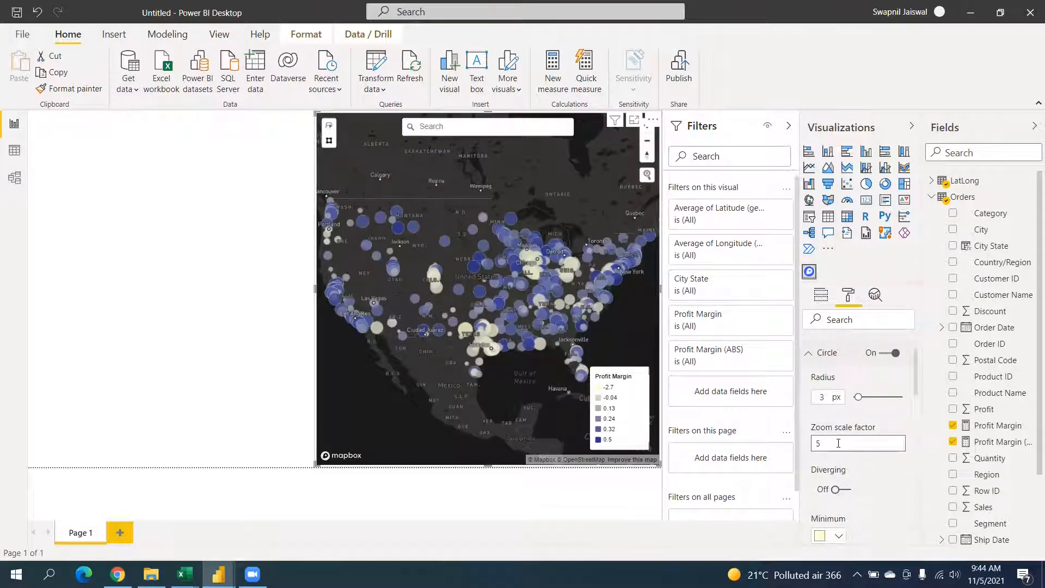
scroll(833, 436, "down", 3)
scroll(852, 410, "down", 5)
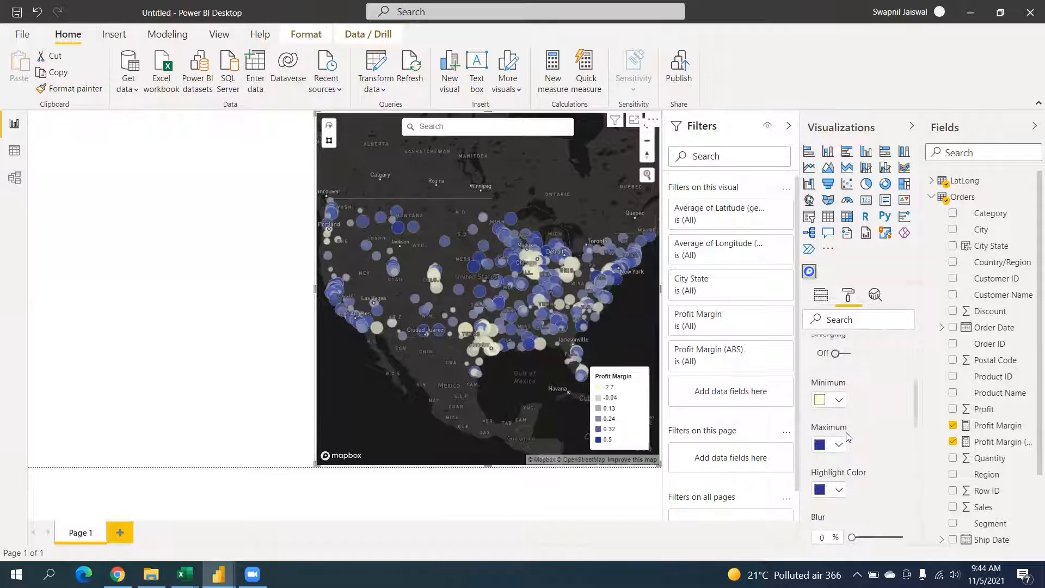
scroll(871, 445, "down", 2)
scroll(855, 431, "up", 5)
left_click(839, 401)
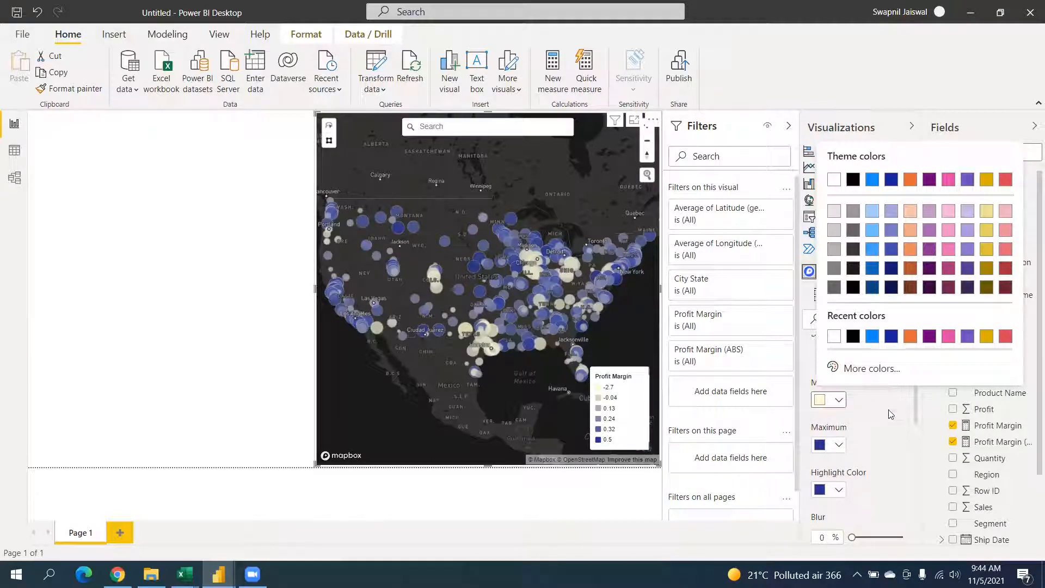
left_click(891, 426)
scroll(833, 419, "up", 5)
left_click(832, 416)
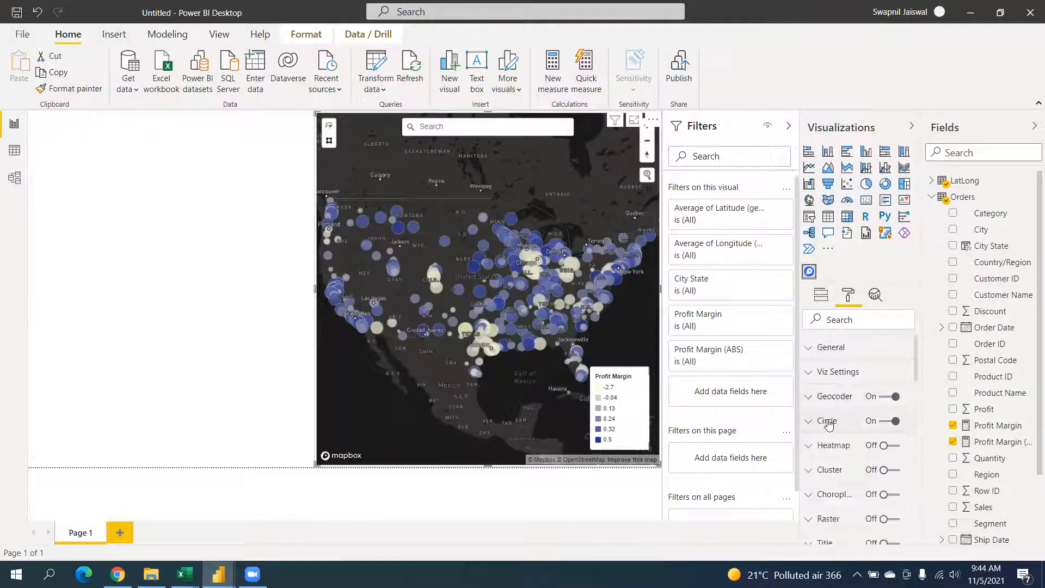
Step: Turn on Diverging colours for the Mapbox visual's Circle layer
scroll(850, 392, "down", 2)
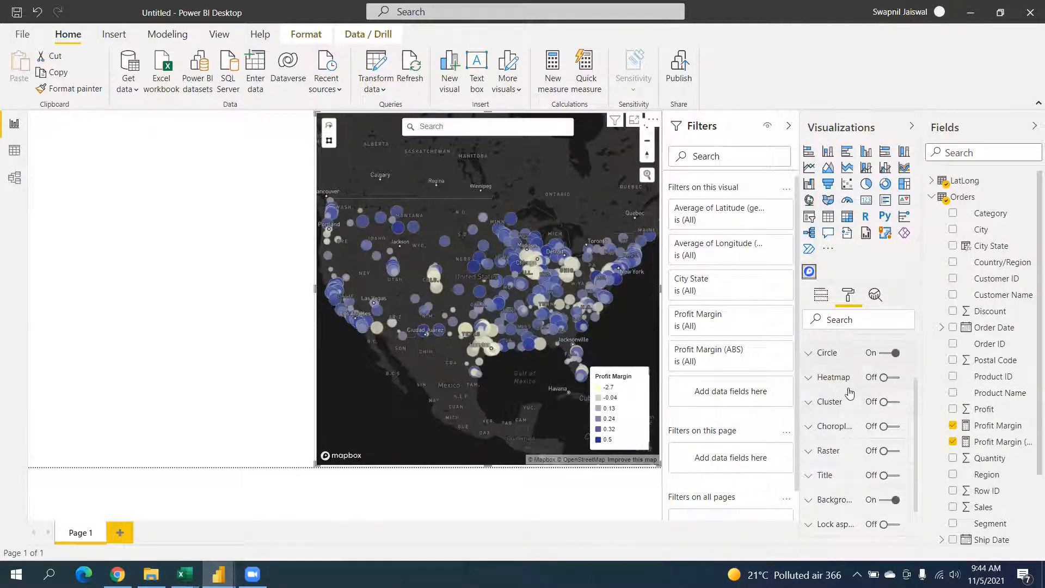
scroll(853, 385, "down", 2)
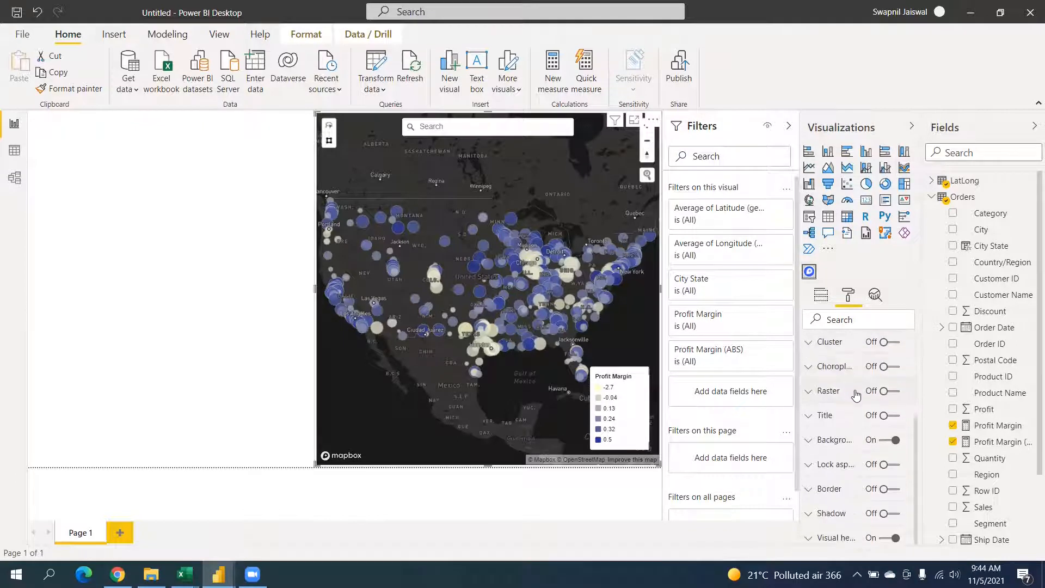
scroll(857, 400, "up", 2)
scroll(856, 400, "down", 2)
scroll(856, 400, "up", 2)
scroll(845, 401, "up", 2)
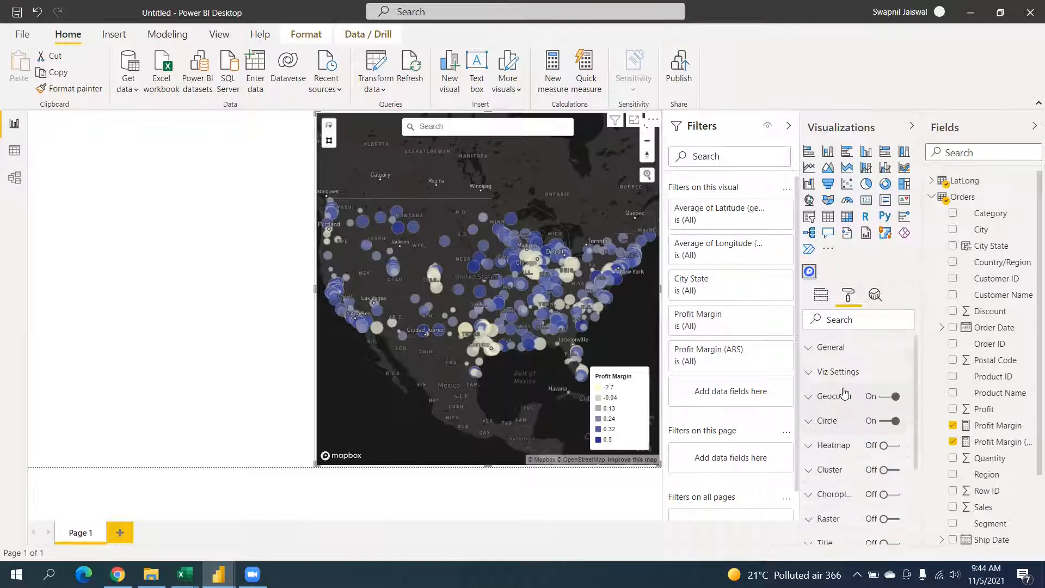
left_click(836, 423)
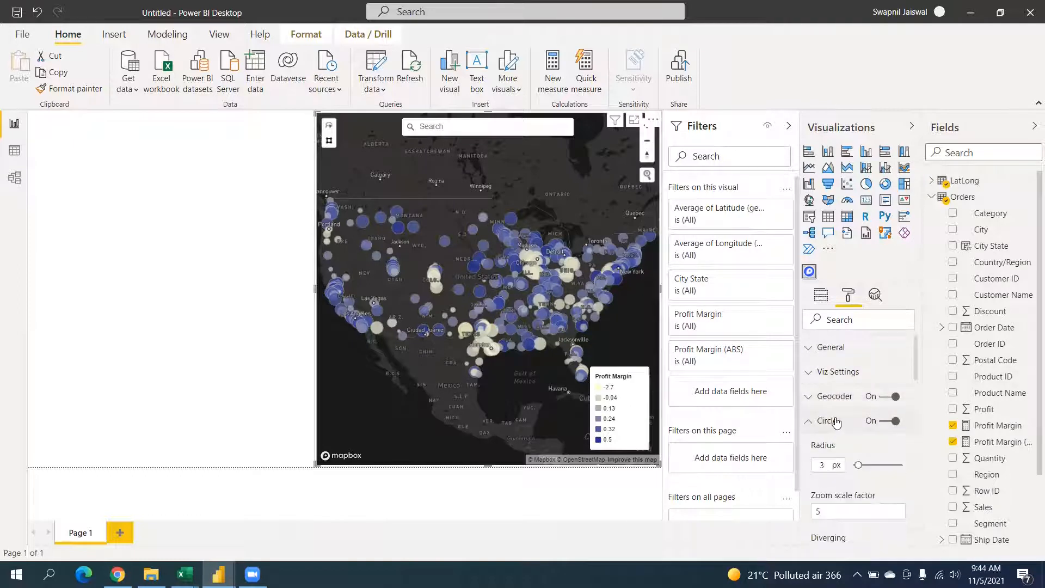
scroll(844, 419, "down", 4)
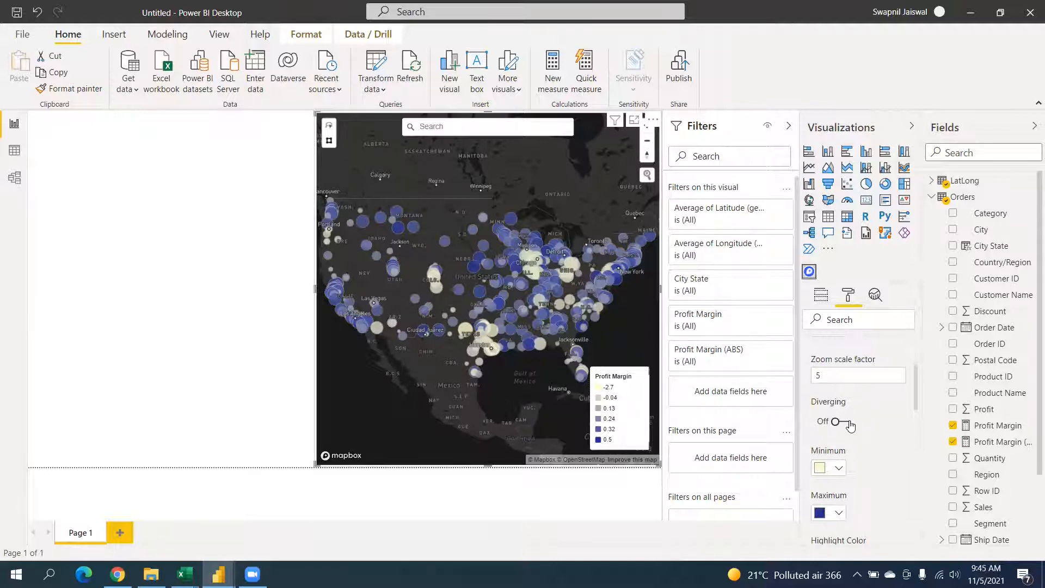
left_click(850, 424)
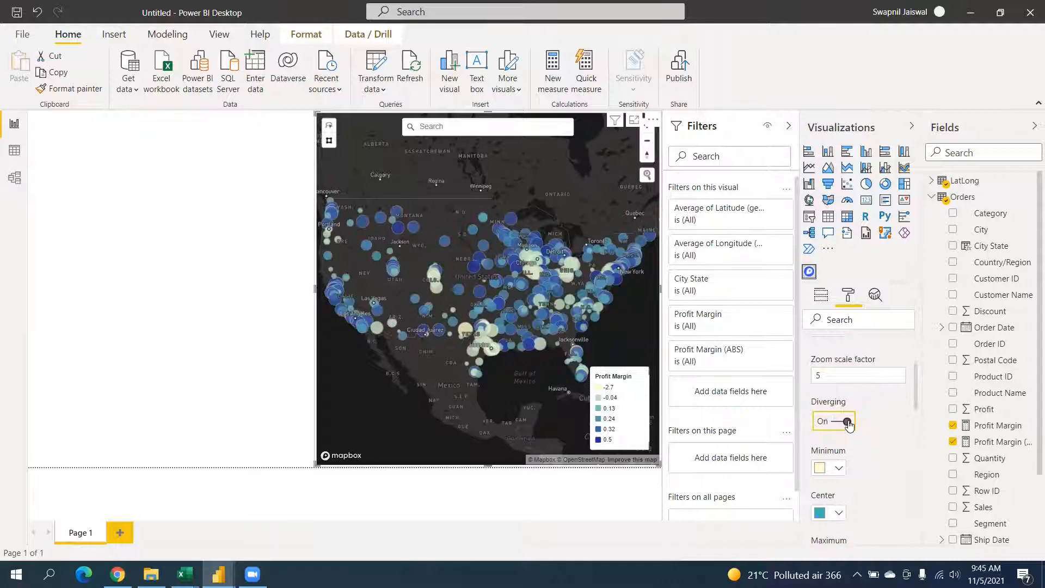
scroll(847, 416, "down", 4)
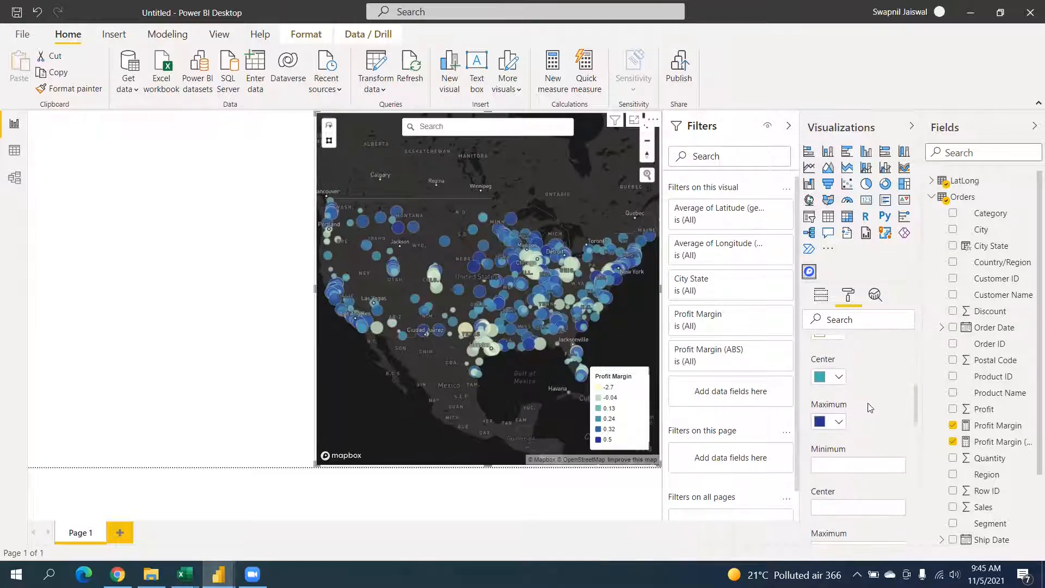
scroll(869, 407, "down", 2)
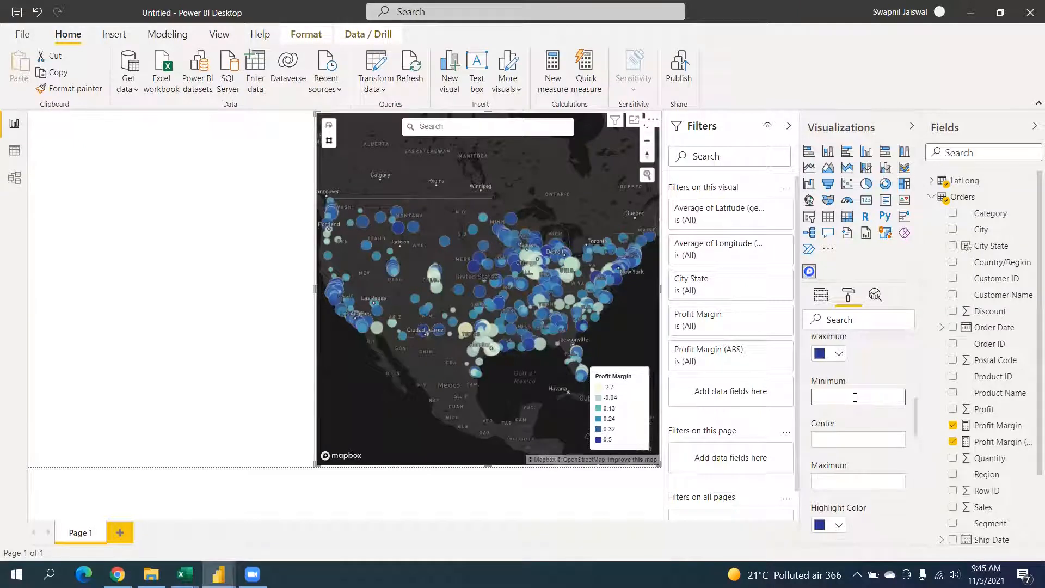
scroll(855, 398, "up", 2)
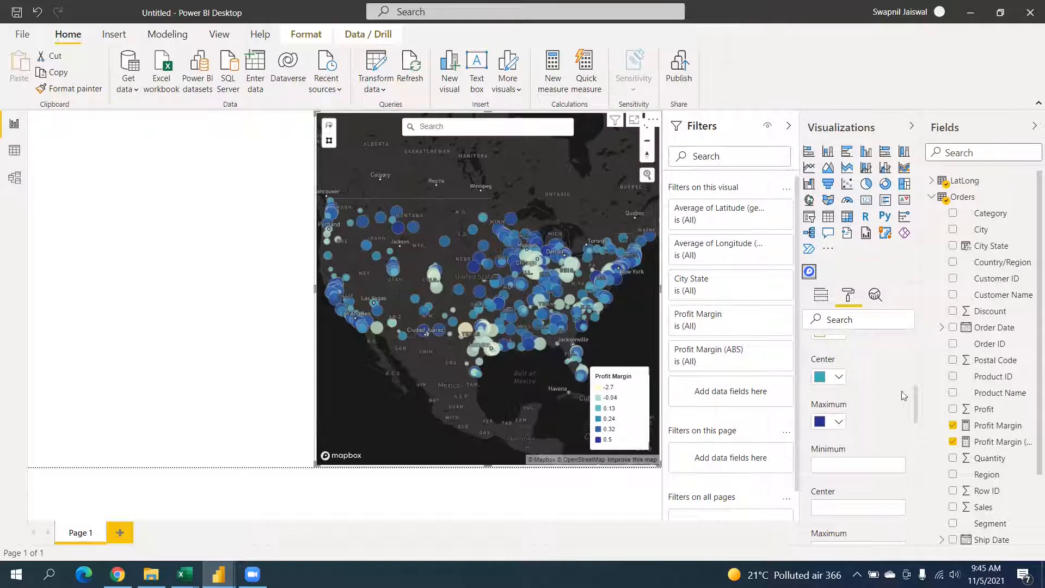
Step: Format the Profit Margin measure as a percentage with 1 decimal place
left_click(822, 300)
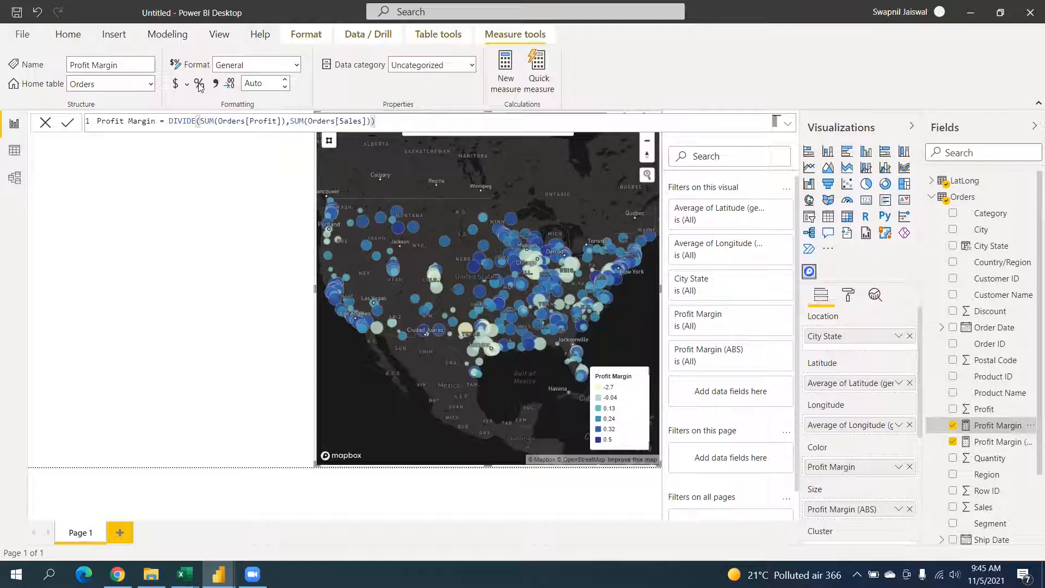
left_click(199, 85)
double_click(254, 80)
type("1")
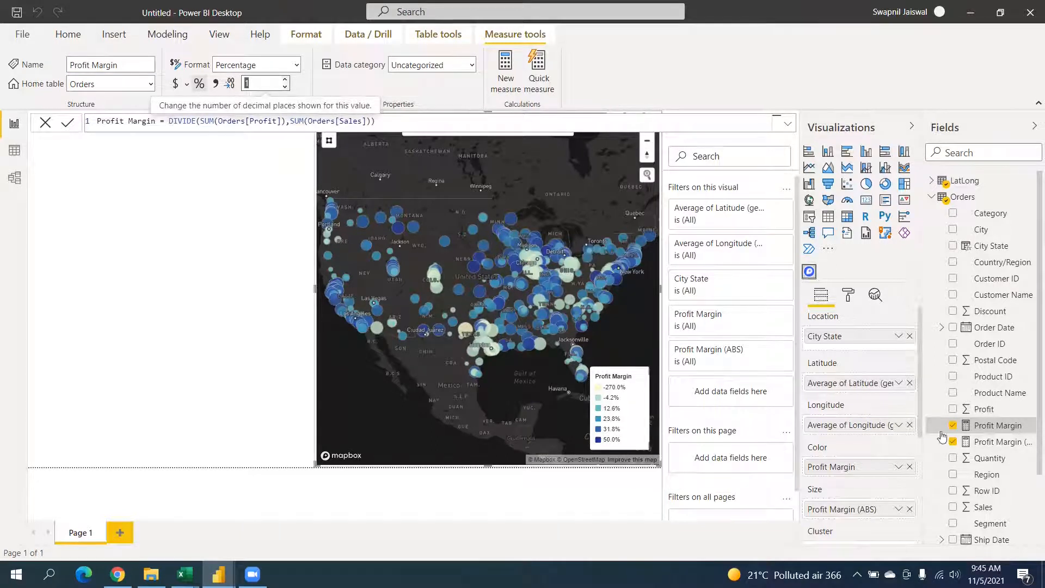
Step: Set the Circle layer's Minimum colour to the custom light red #FFCCCC
left_click(848, 295)
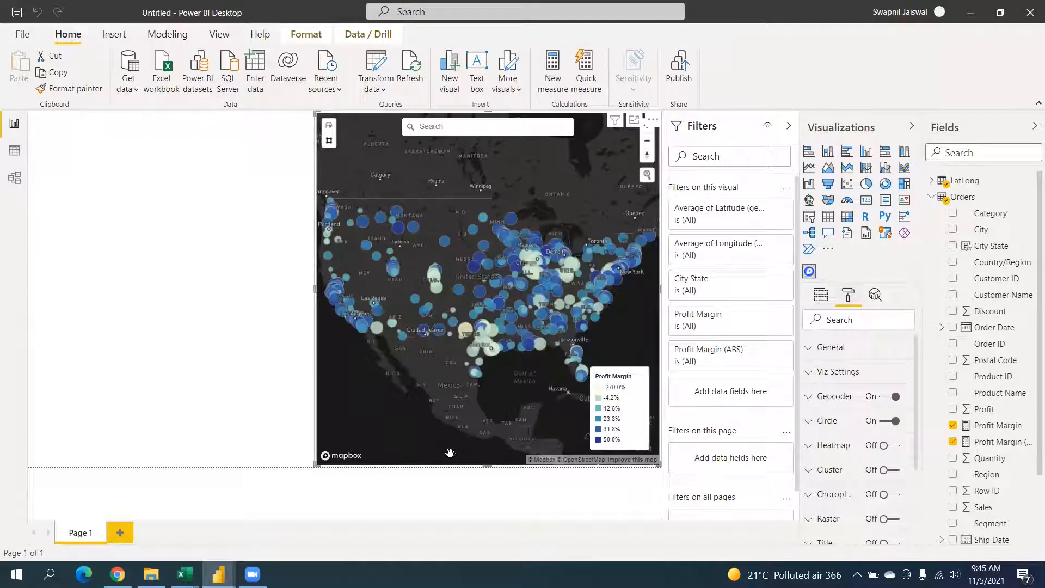
scroll(849, 389, "down", 1)
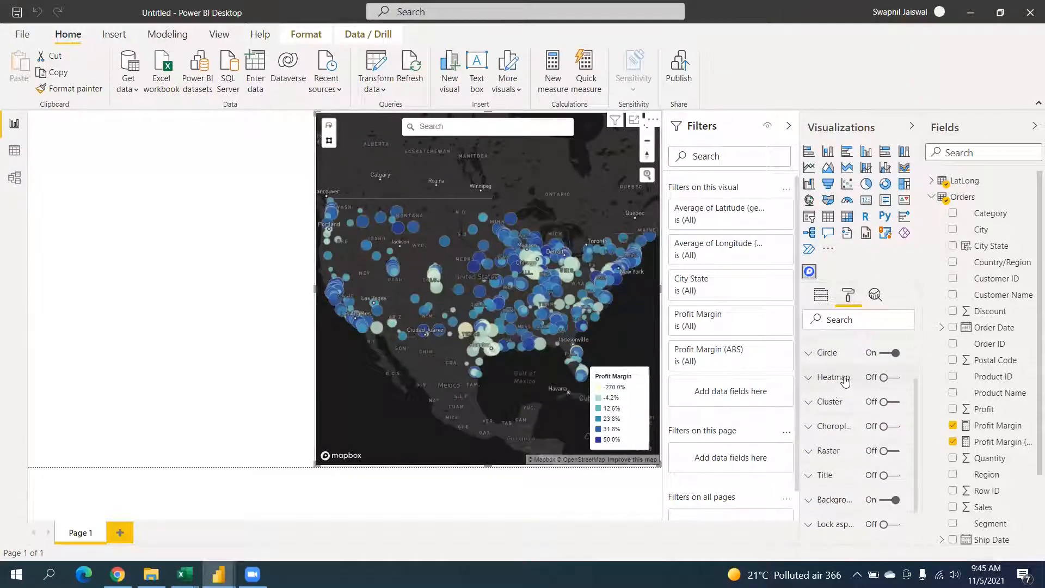
left_click(837, 356)
scroll(854, 377, "down", 2)
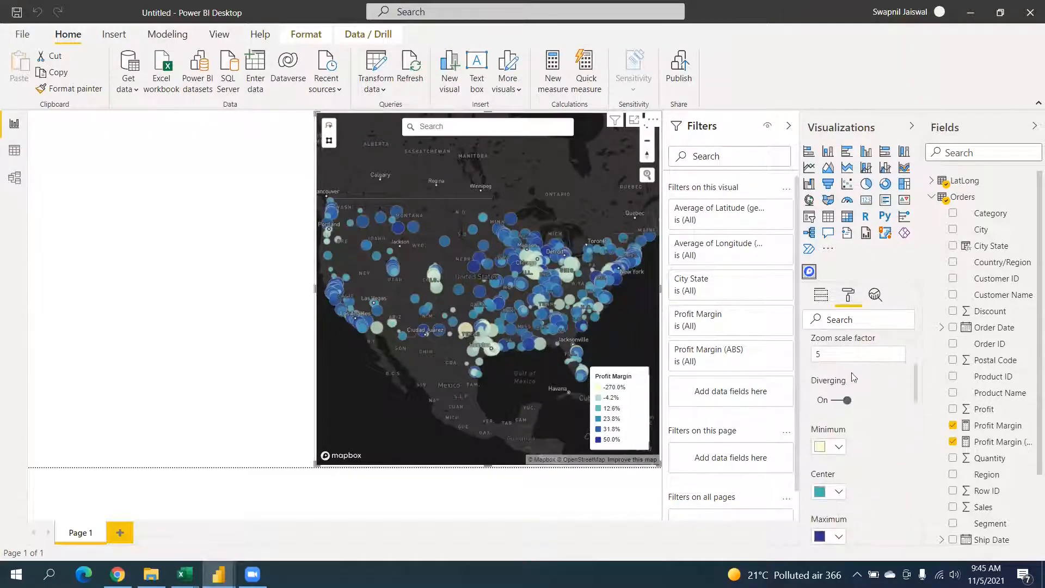
scroll(858, 416, "down", 1)
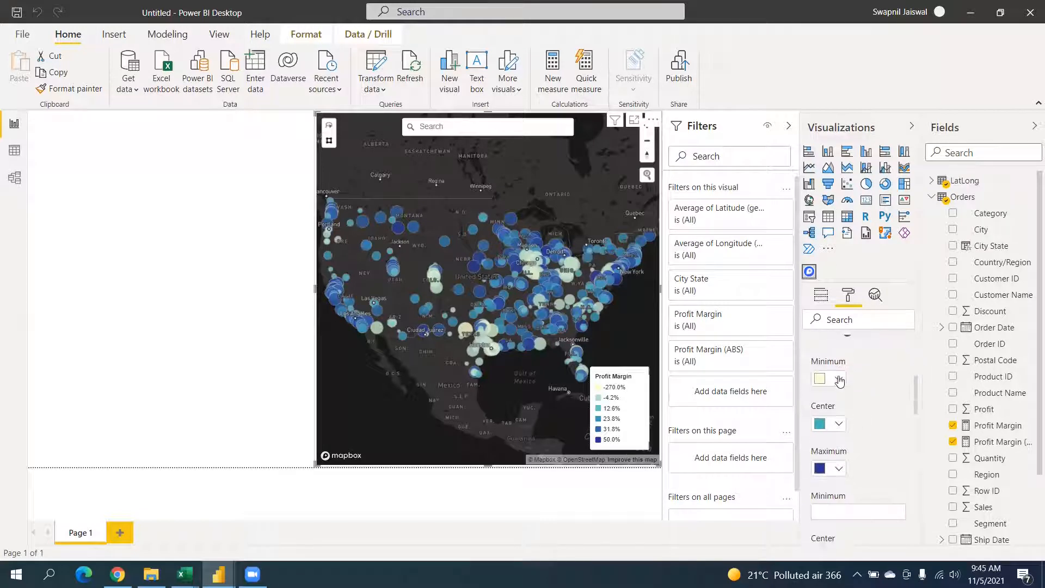
left_click(837, 380)
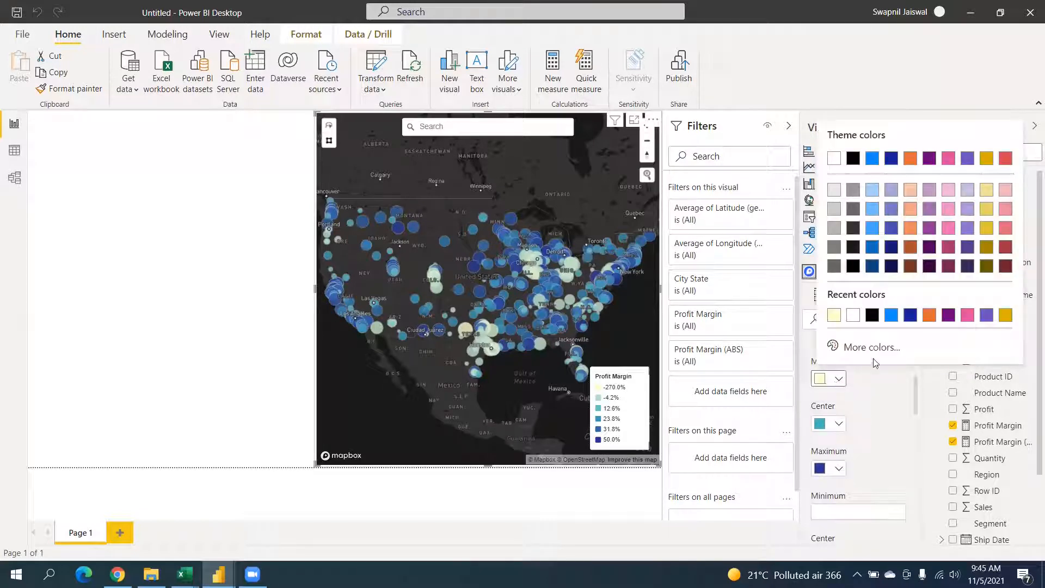
left_click(856, 348)
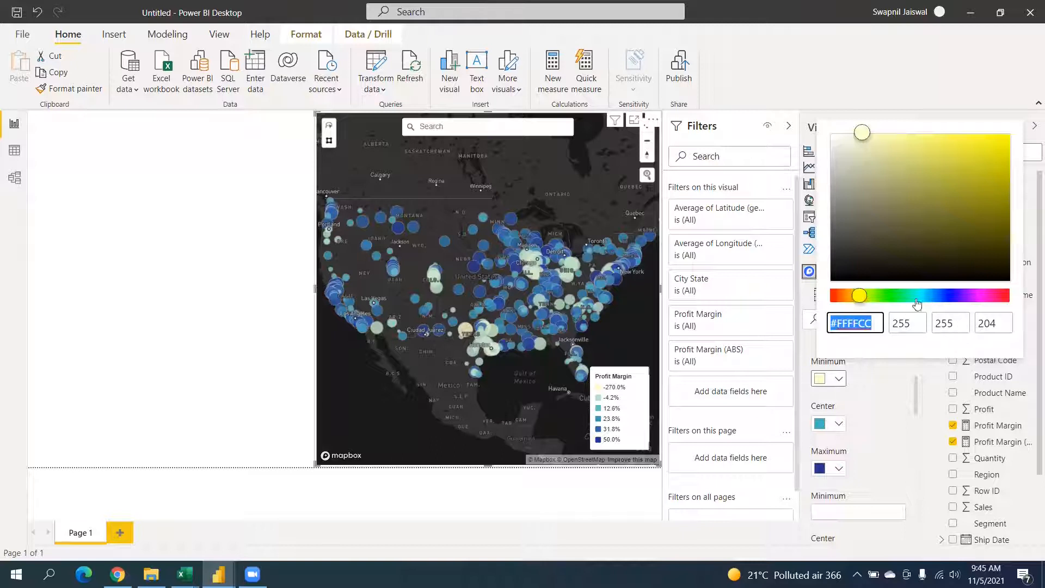
left_click_drag(859, 296, 817, 300)
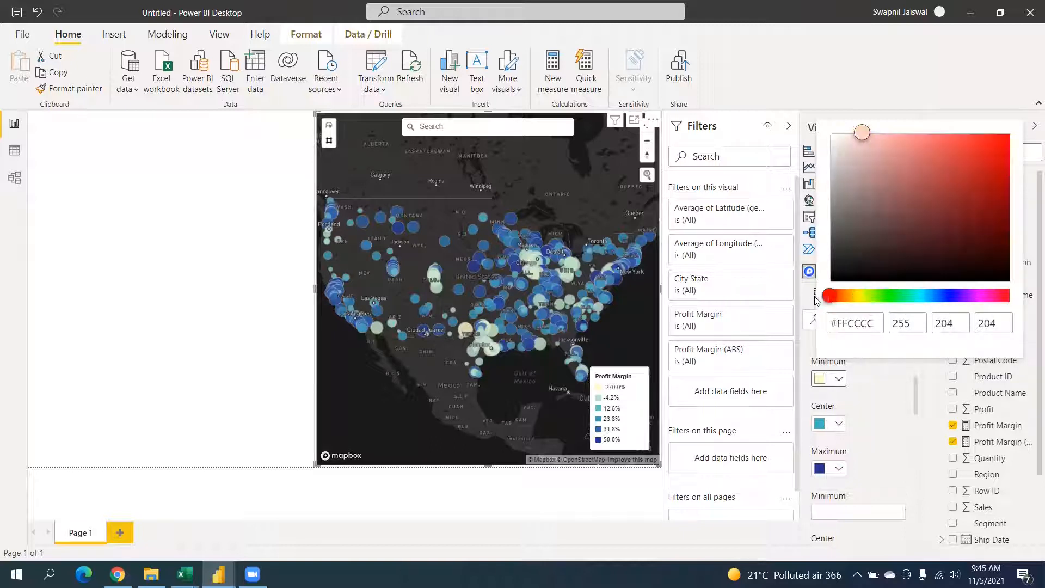
left_click(888, 393)
Step: Deepen the Circle layer's Minimum colour to a custom saturated bright red
left_click(839, 378)
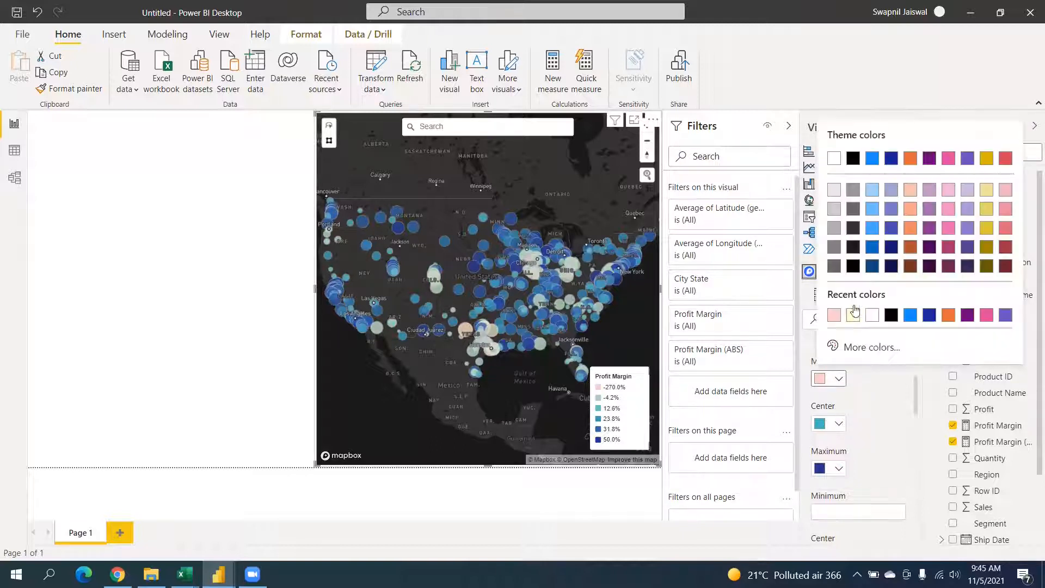
left_click(853, 347)
left_click(993, 156)
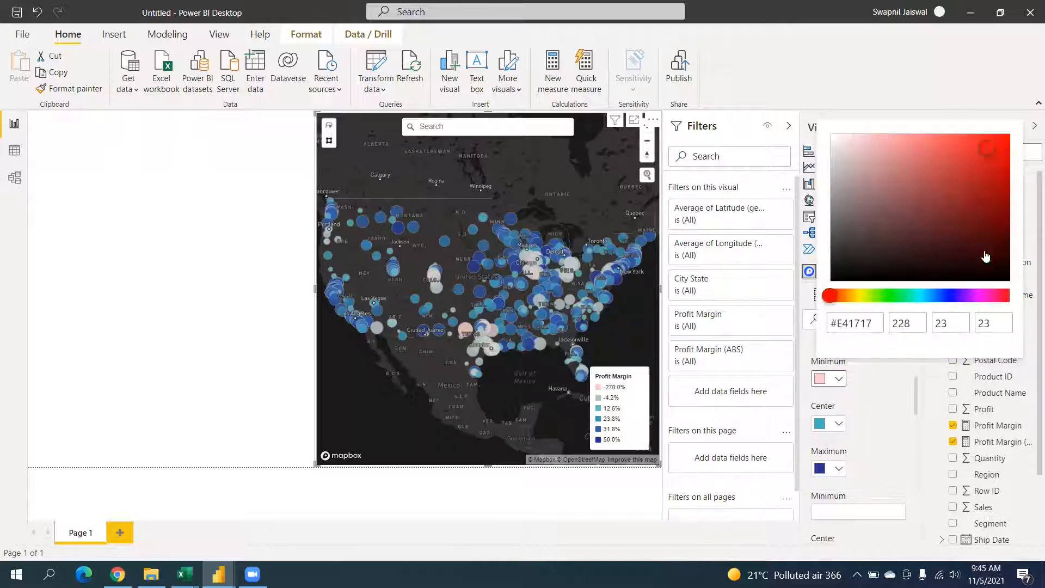
left_click(860, 438)
Step: Set the Circle layer's Center colour to the lightest grey shade of the white theme colour
left_click(838, 425)
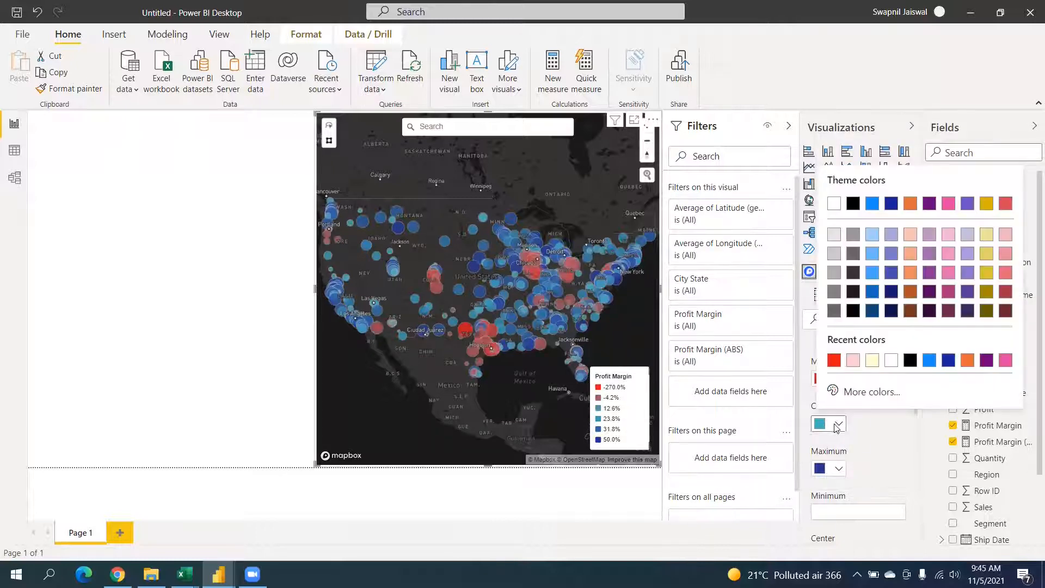
left_click(846, 398)
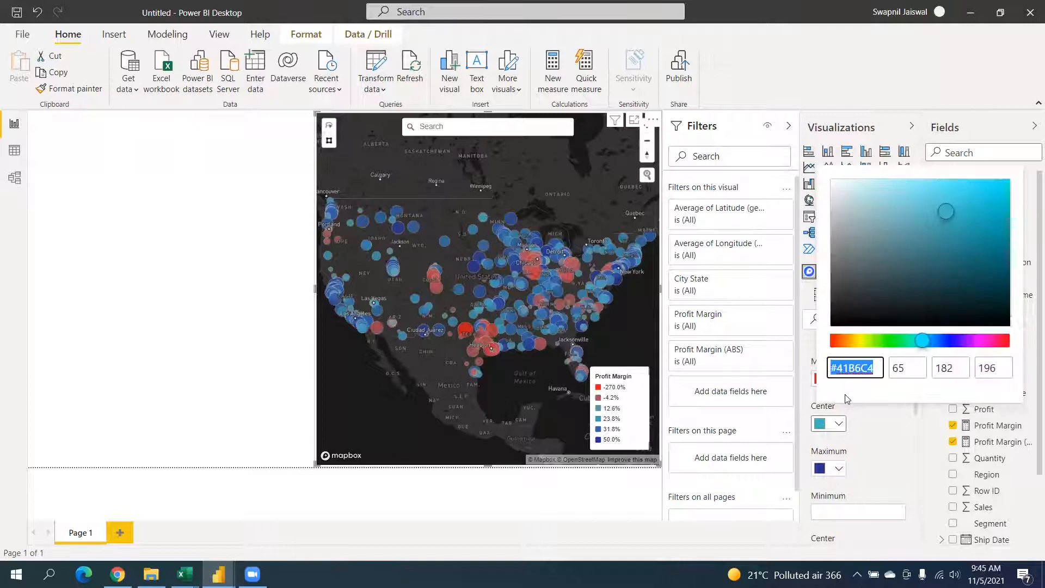
left_click(843, 428)
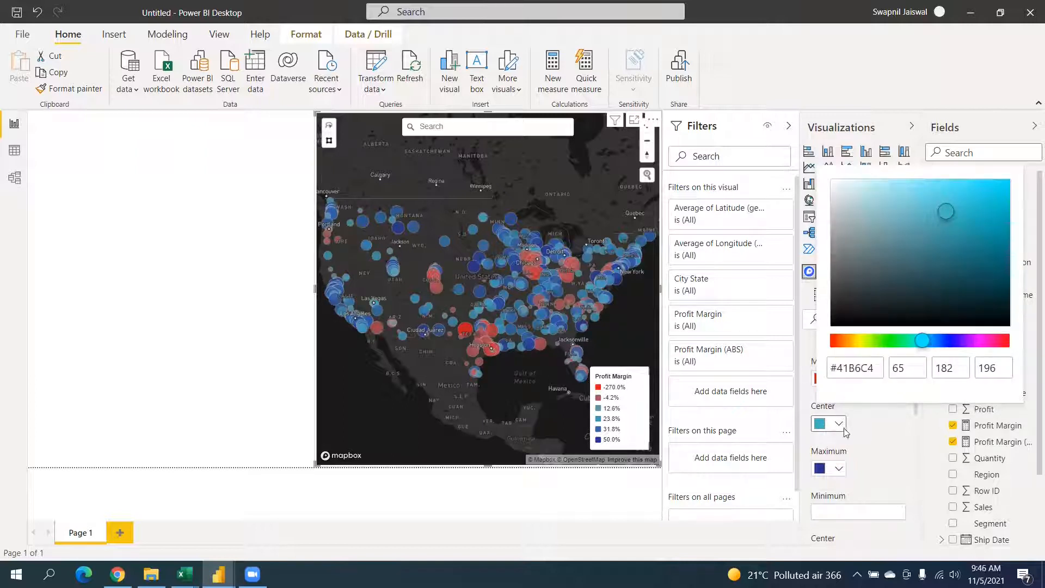
left_click(843, 428)
left_click(834, 234)
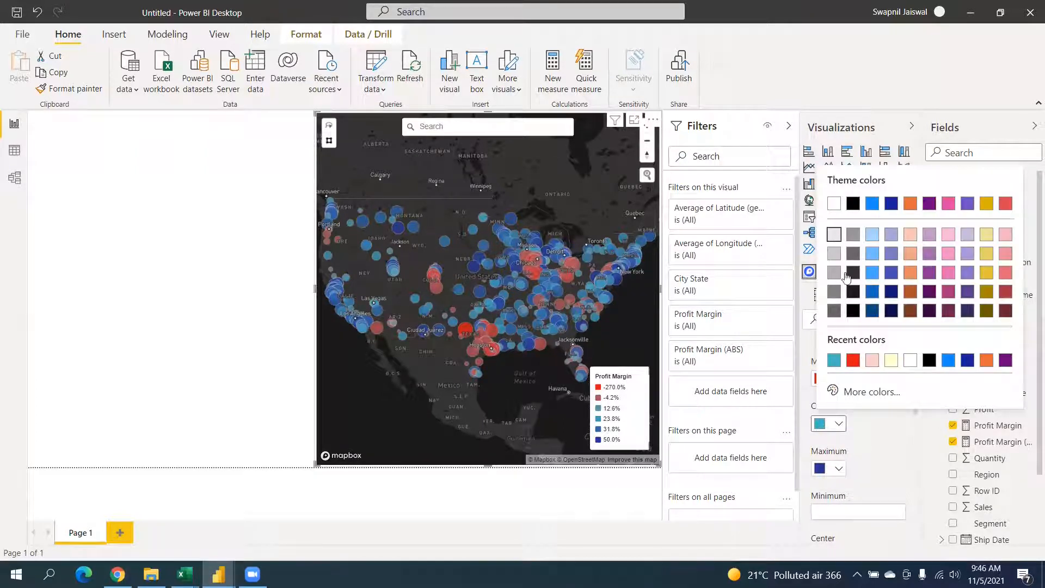
Step: Set the Circle layer's Maximum colour to the custom green #379424
left_click(839, 471)
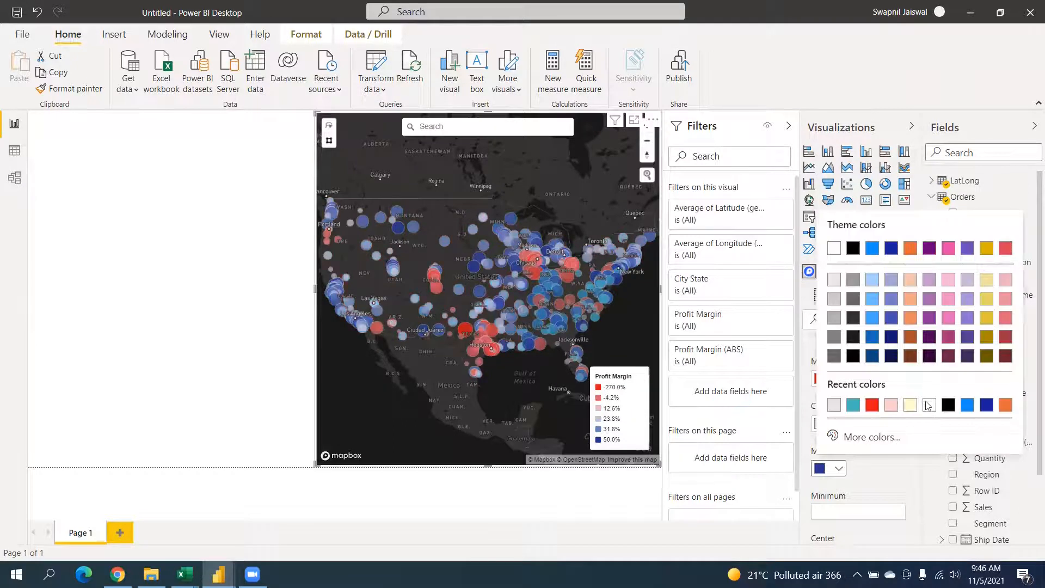
left_click(880, 441)
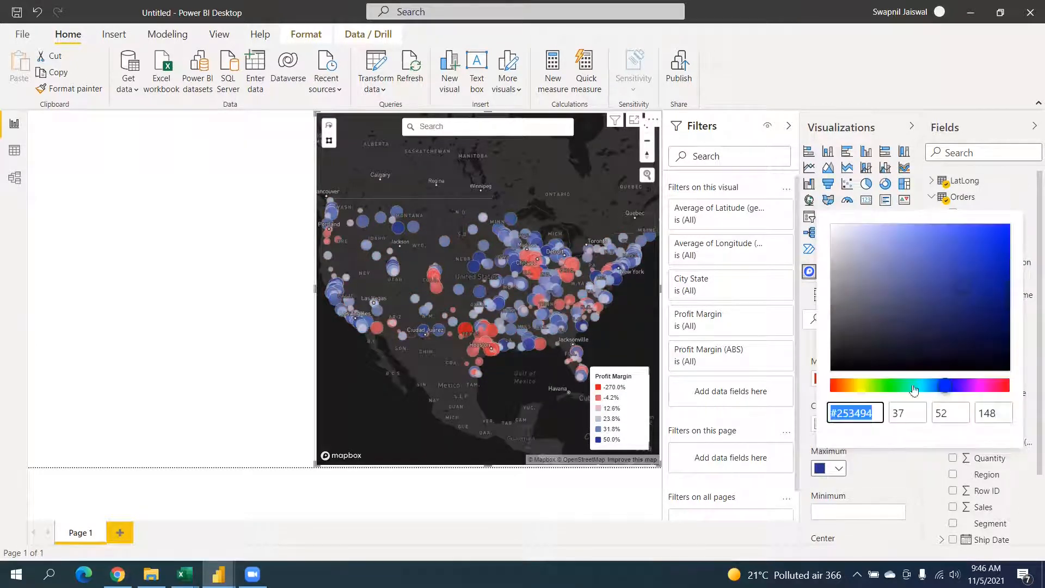
left_click_drag(926, 387, 885, 386)
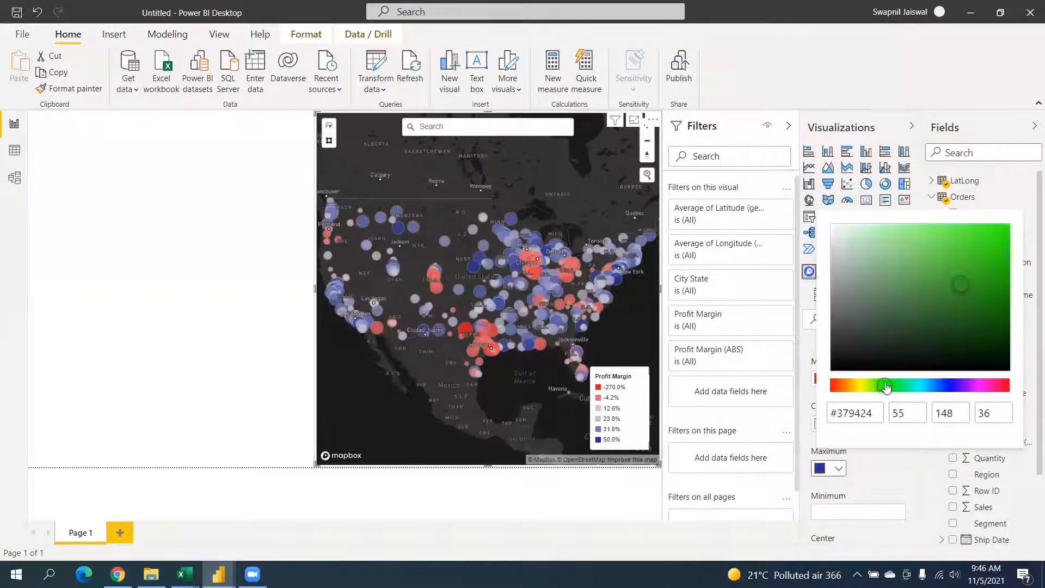
left_click(907, 468)
Step: Try a Minimum value of 0 for the Circle layer's diverging colour scale
scroll(896, 457, "down", 3)
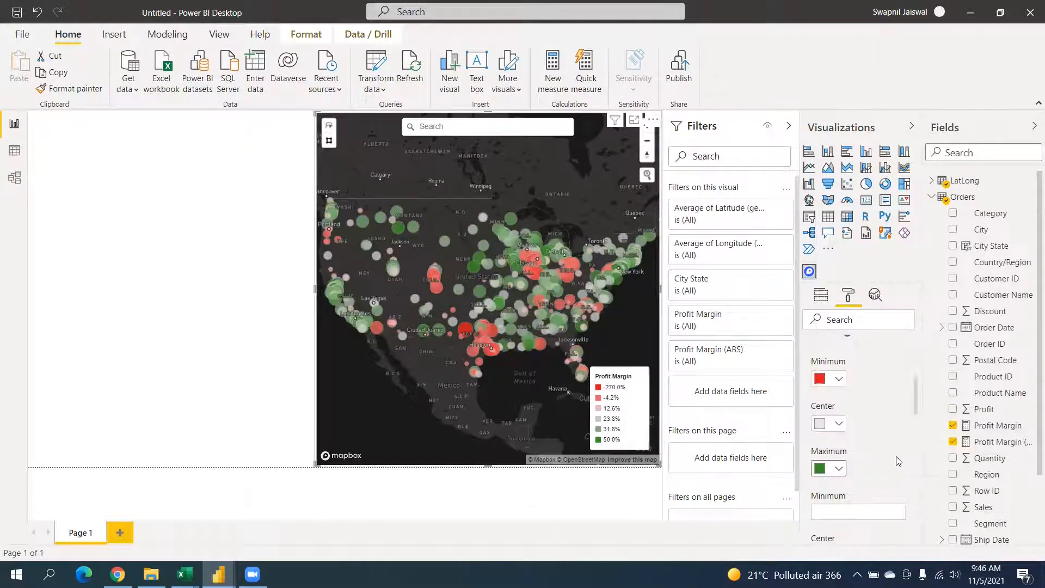
scroll(896, 450, "down", 2)
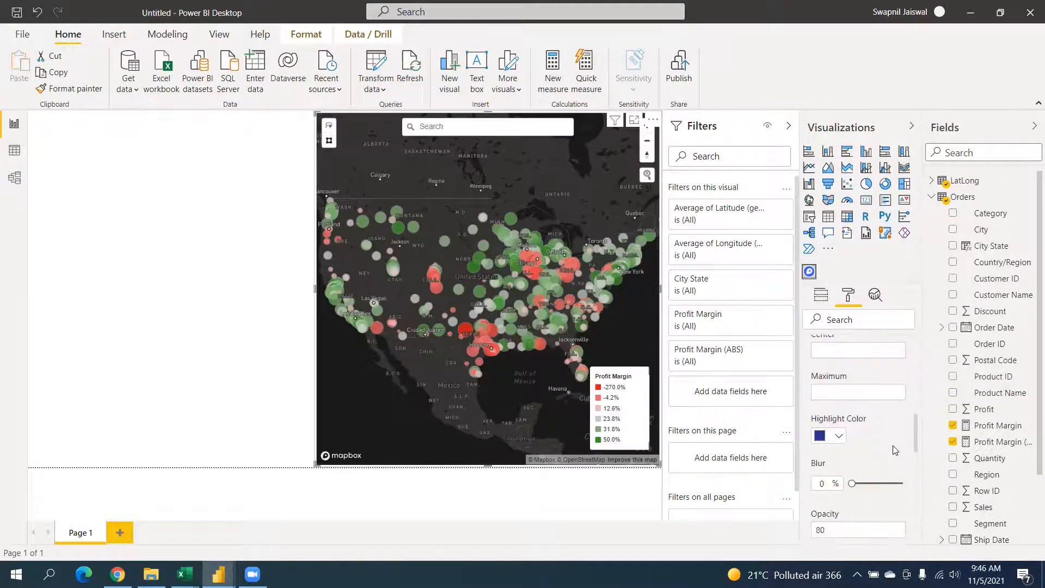
scroll(893, 441, "up", 3)
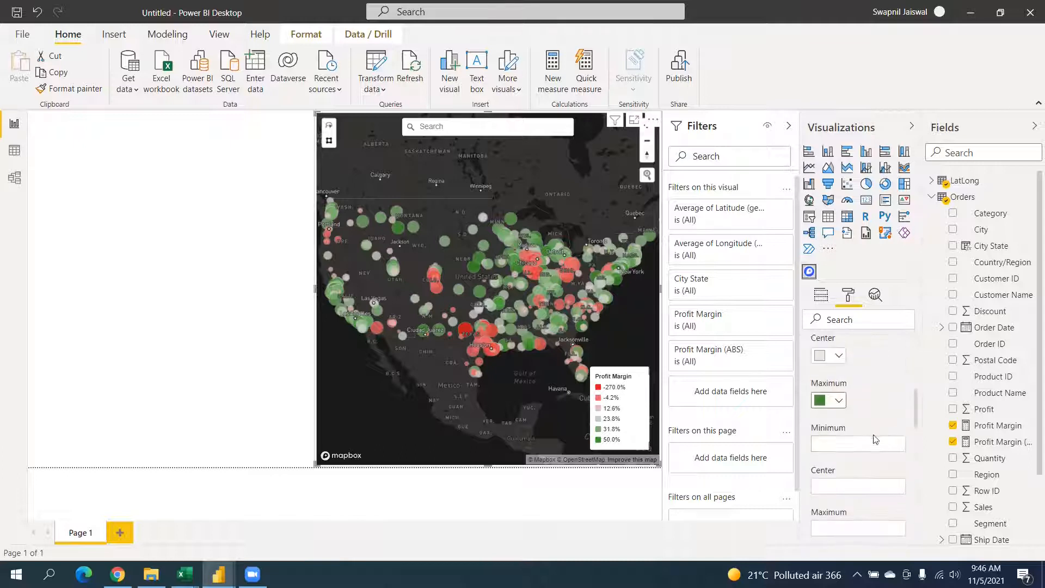
left_click(866, 444)
key("BackSpace")
key("BackSpace")
type("0")
left_click(866, 417)
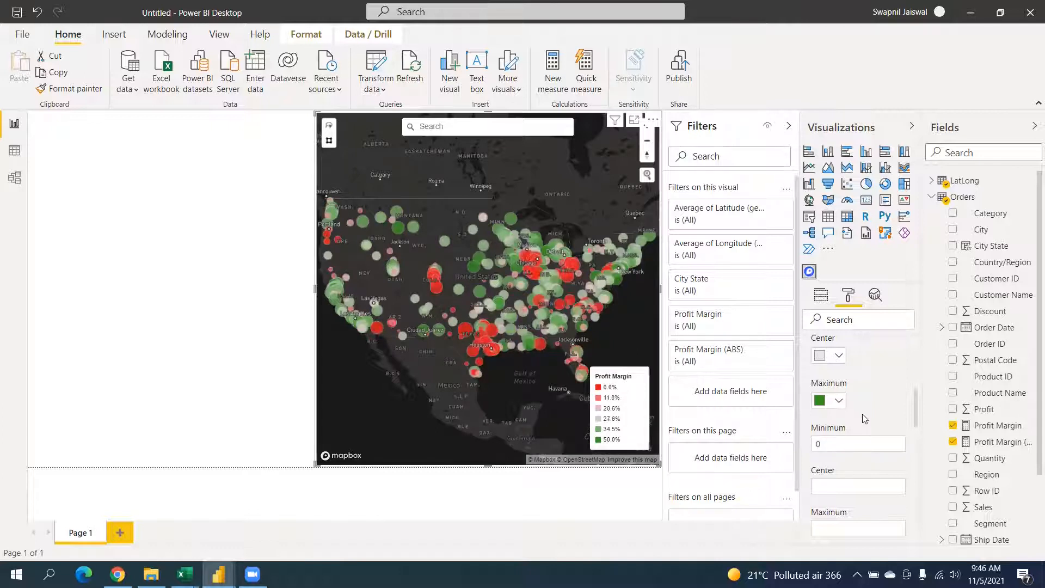
left_click(853, 442)
Step: Look through the Circle layer's remaining settings, from blur, opacity and stroke to the legend, and collapse the section
scroll(870, 417, "down", 5)
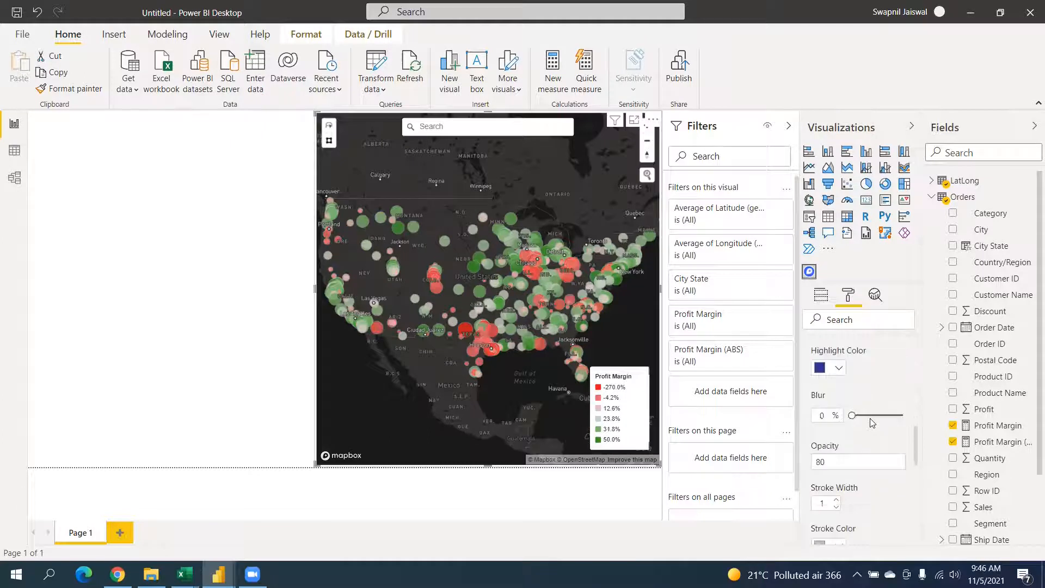
scroll(865, 425, "down", 1)
scroll(865, 425, "down", 5)
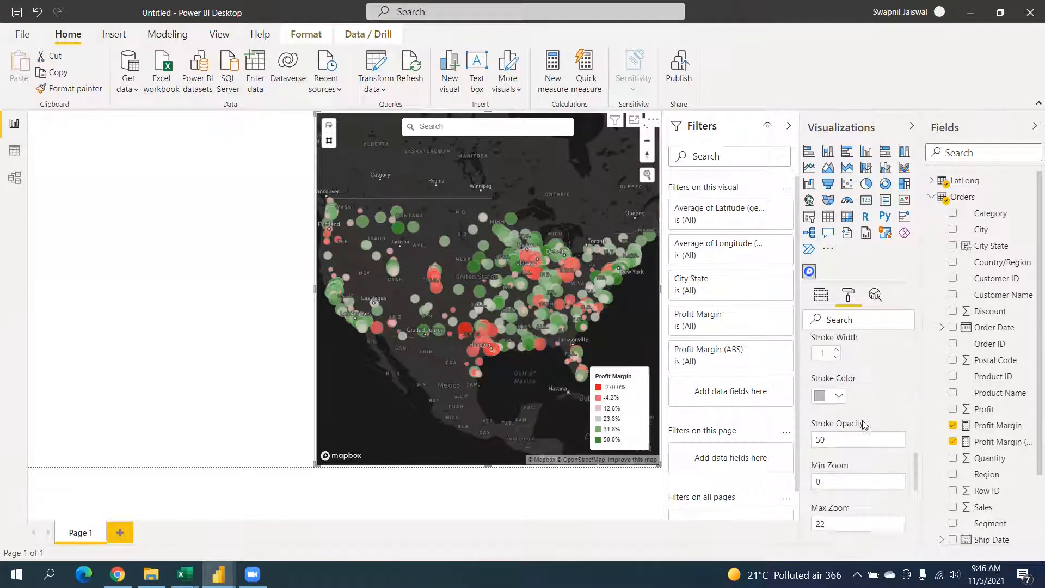
scroll(864, 425, "down", 1)
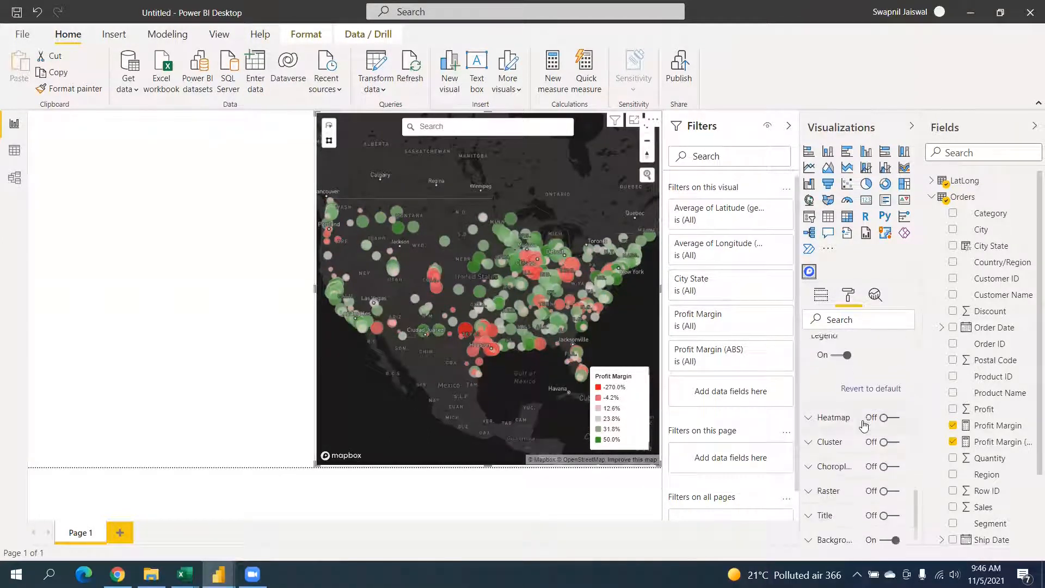
scroll(865, 425, "up", 8)
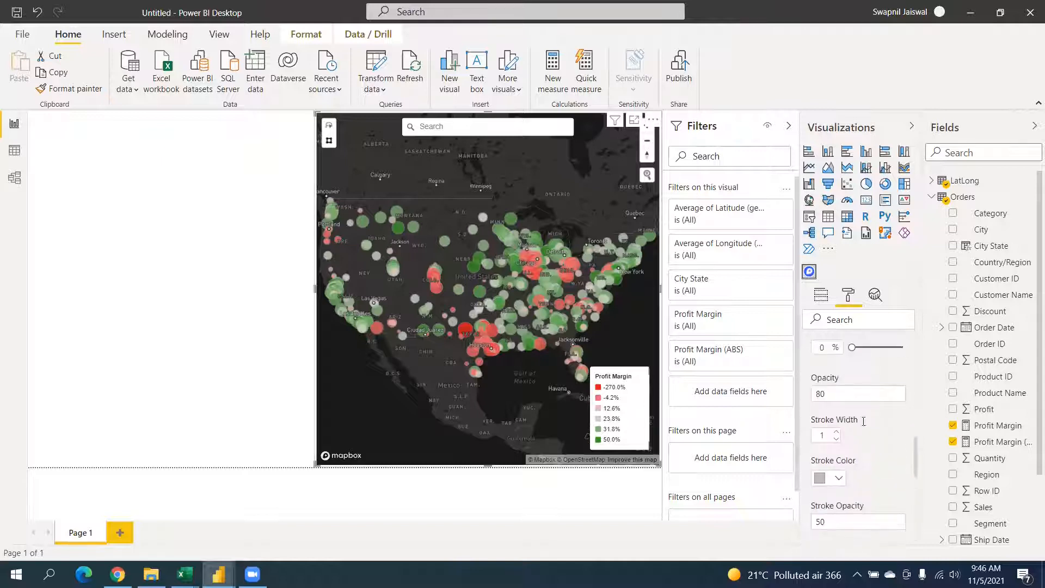
scroll(848, 440, "up", 2)
left_click(827, 422)
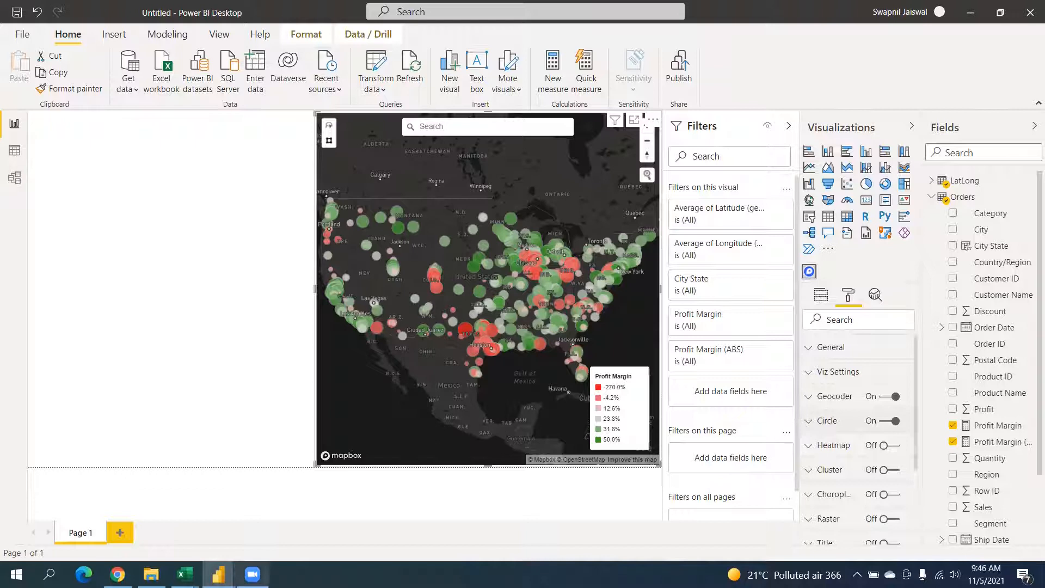
Step: Switch to the kkss report and examine its map's Circle settings for the diverging colours and the Minimum, Center and Maximum values
mouse_move(219, 575)
left_click(198, 510)
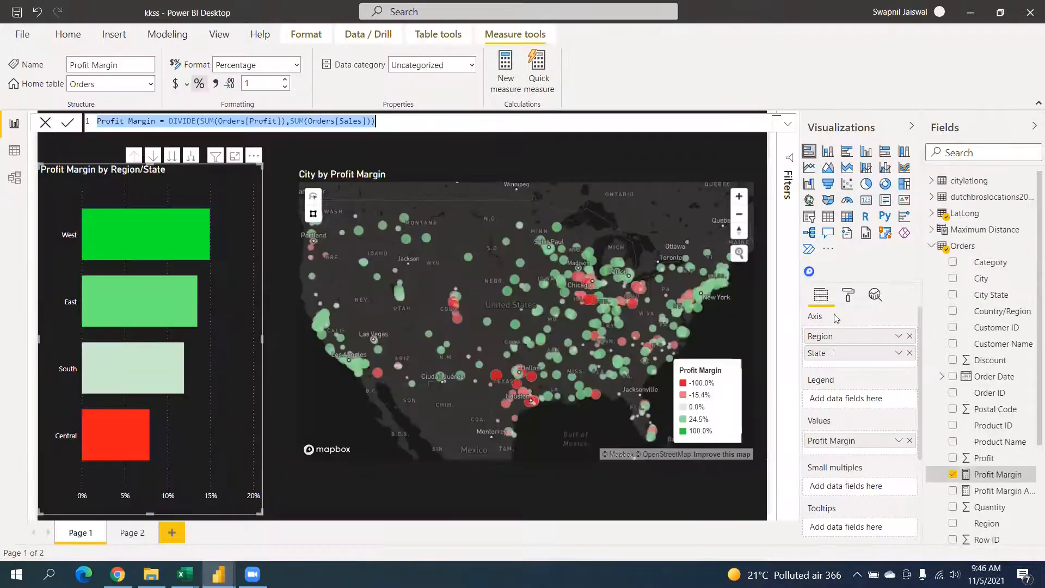
left_click(573, 454)
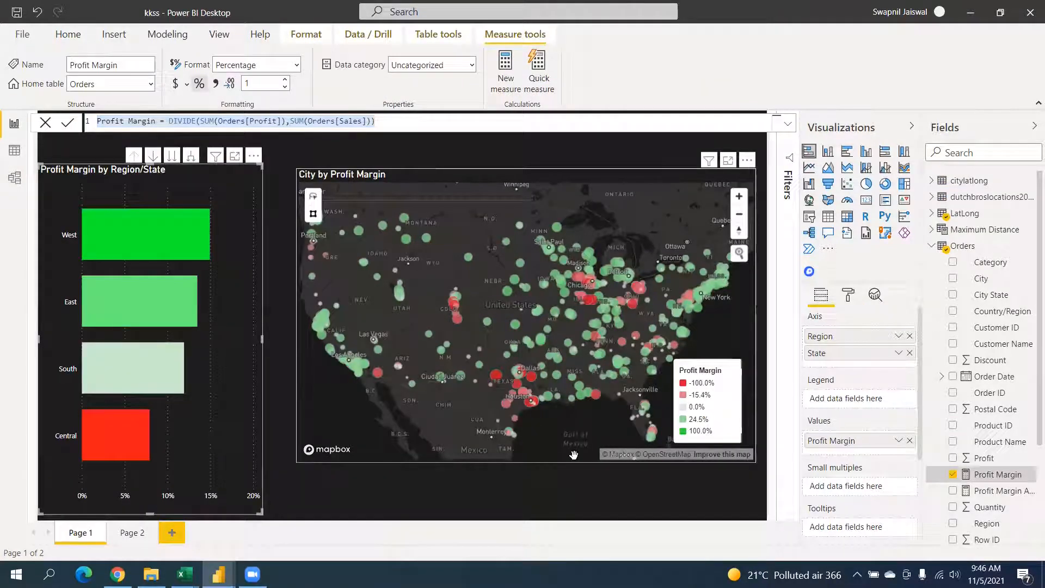
left_click(849, 295)
left_click(838, 421)
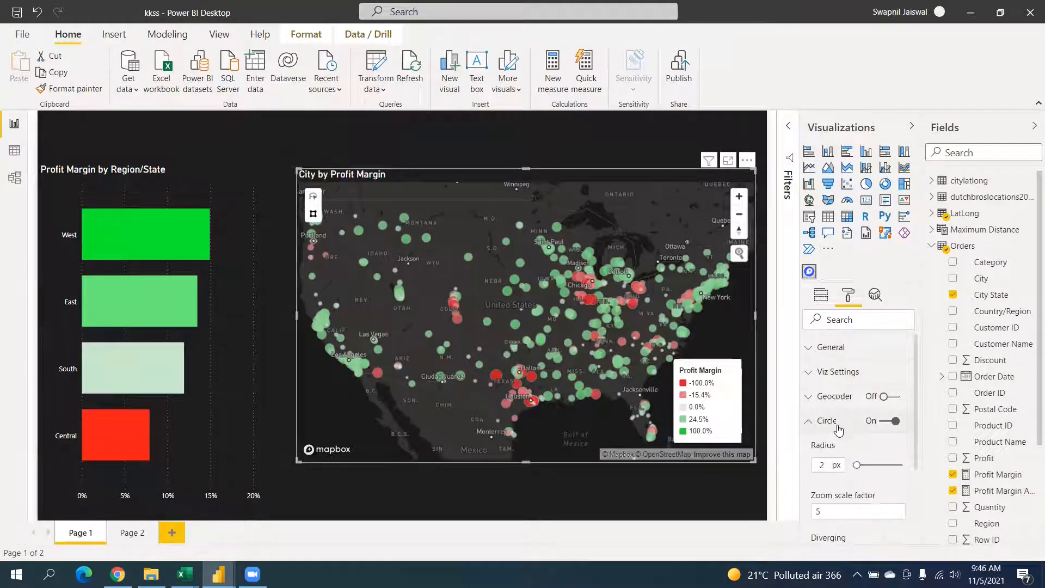
scroll(845, 423, "down", 3)
scroll(846, 423, "down", 5)
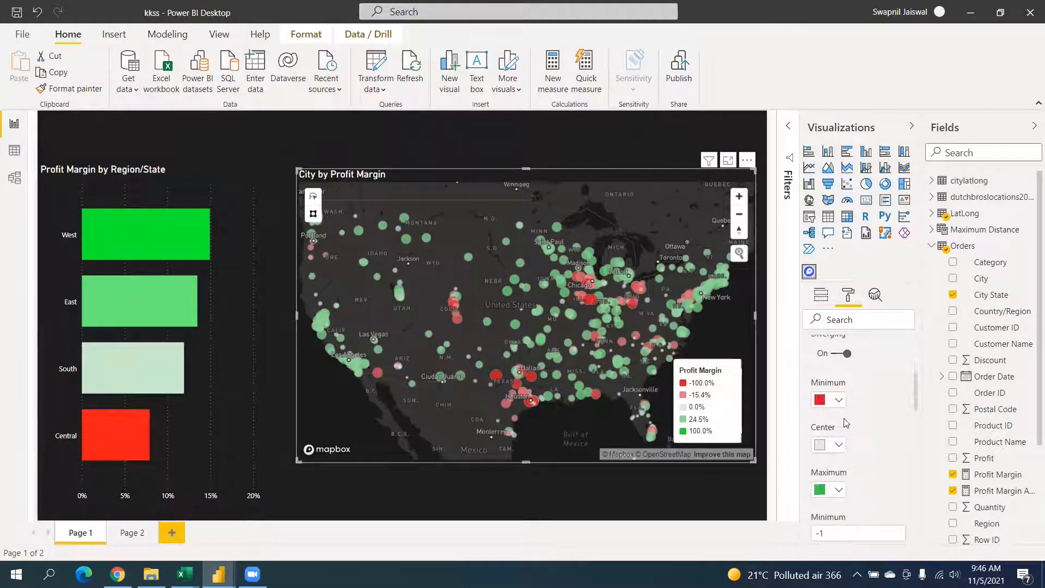
scroll(858, 420, "down", 2)
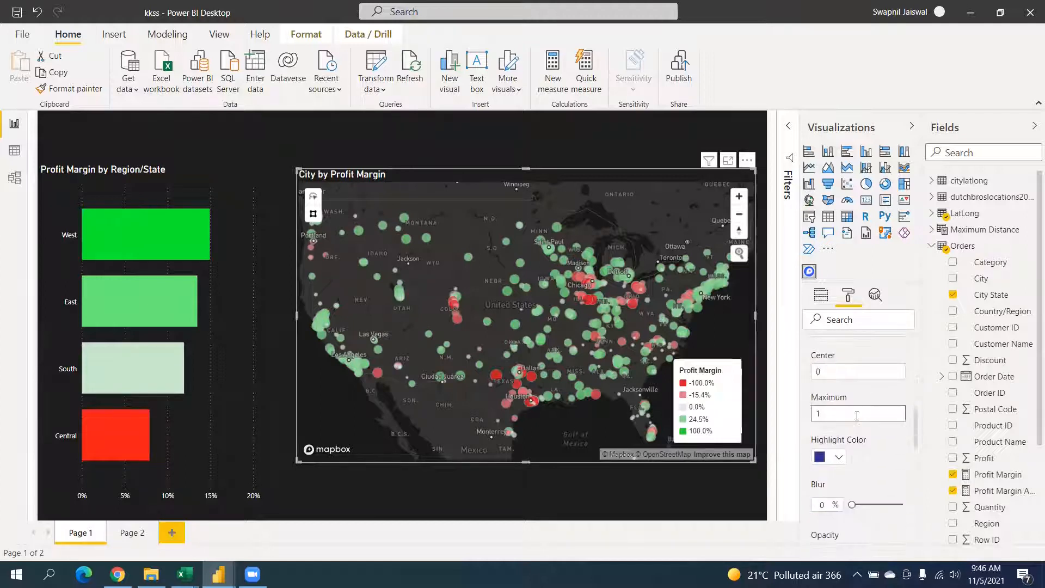
scroll(858, 418, "up", 2)
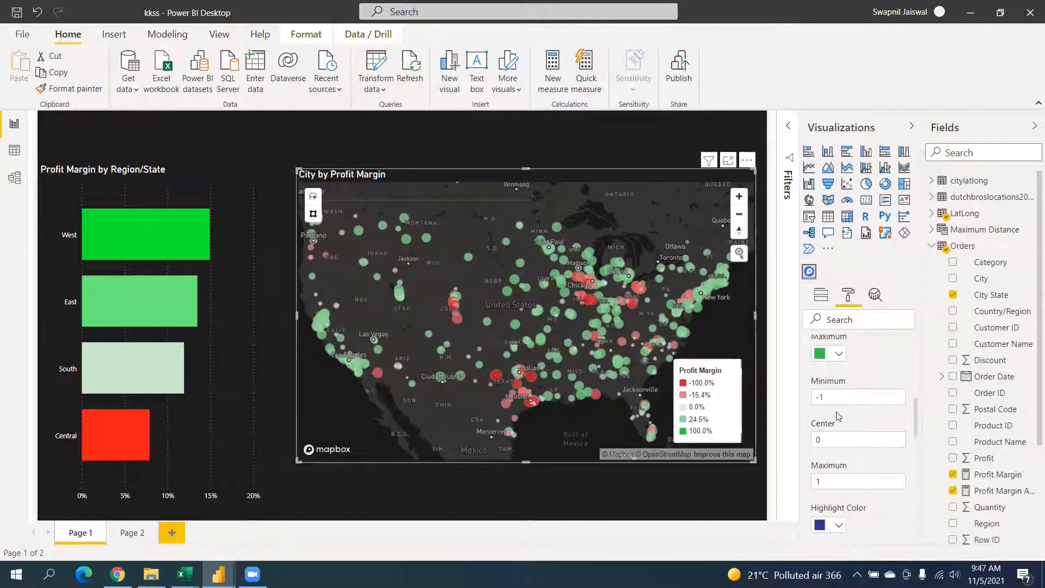
scroll(829, 468, "up", 1)
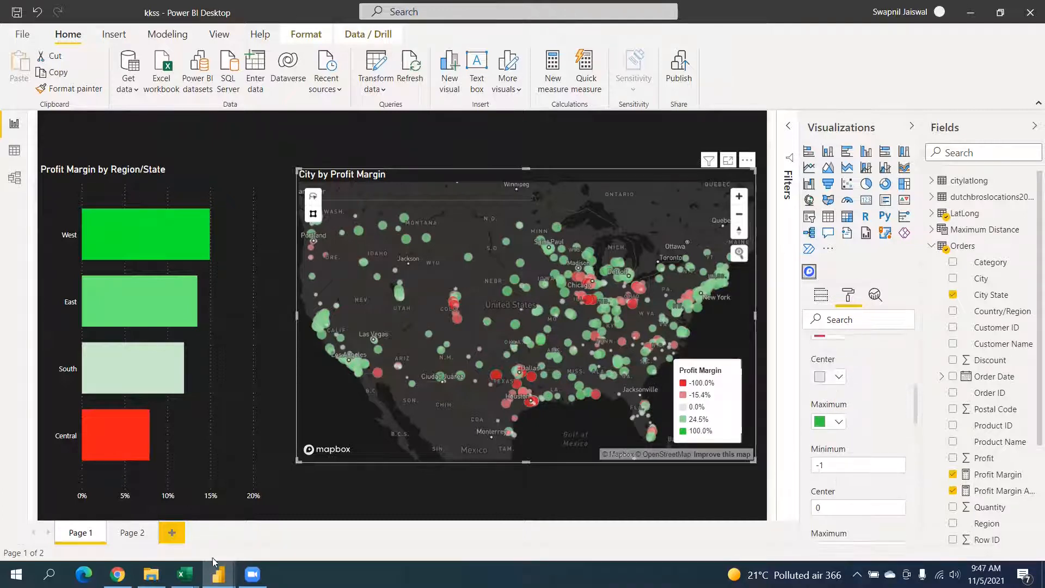
Step: Back in the Untitled report, set the Circle layer's colour scale values to Minimum -1, Center 0 and Maximum 1
mouse_move(218, 574)
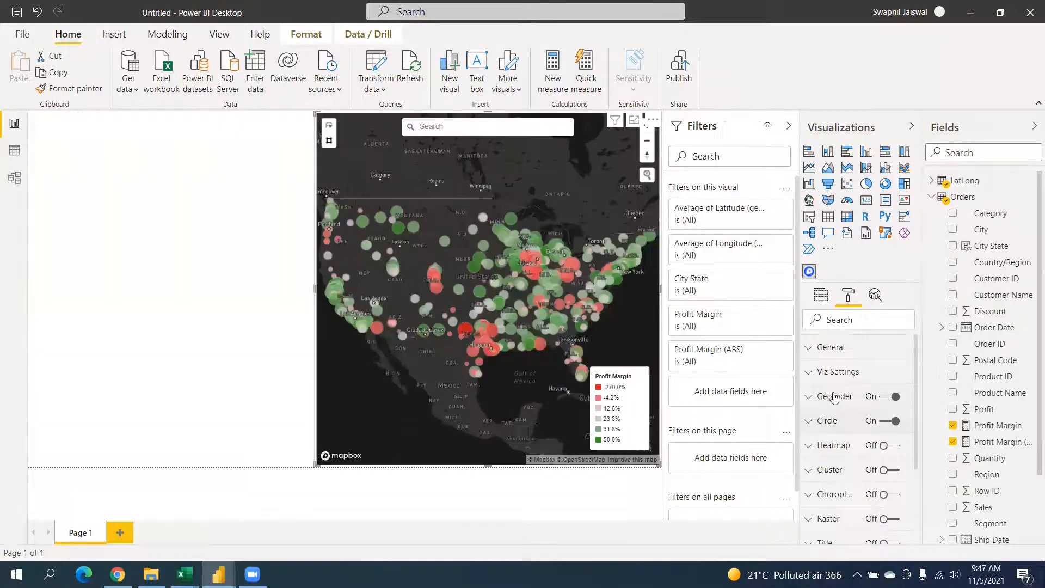
left_click(849, 405)
scroll(860, 457, "down", 2)
left_click(859, 456)
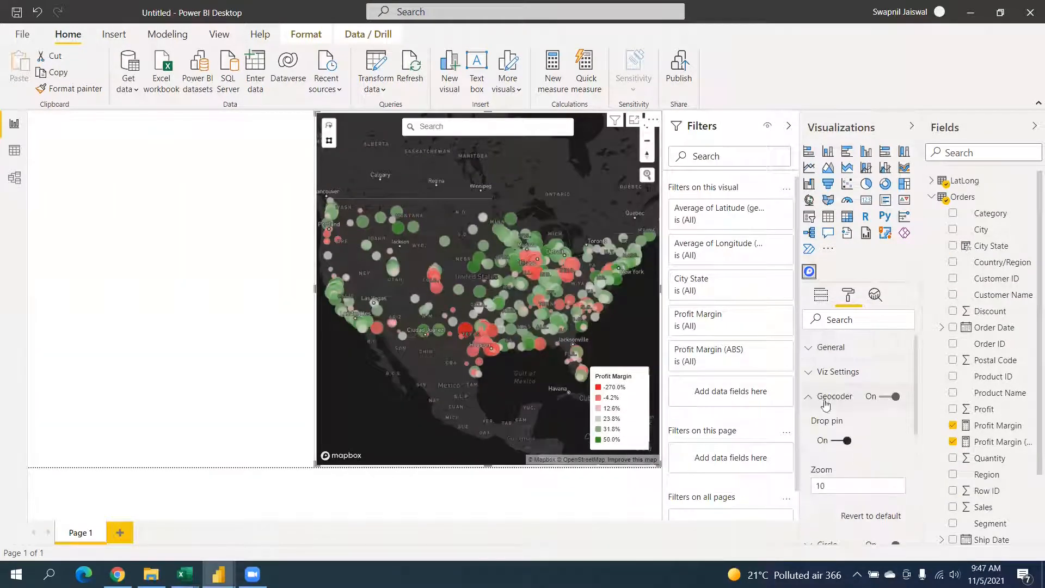
left_click(833, 428)
scroll(833, 429, "down", 5)
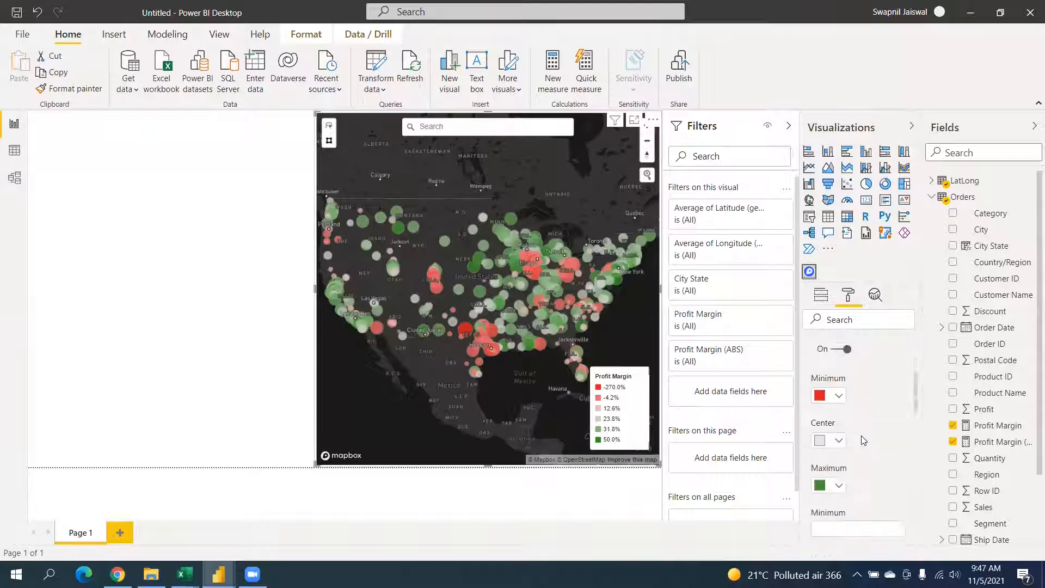
left_click(836, 398)
type("-1")
left_click(844, 440)
type("0")
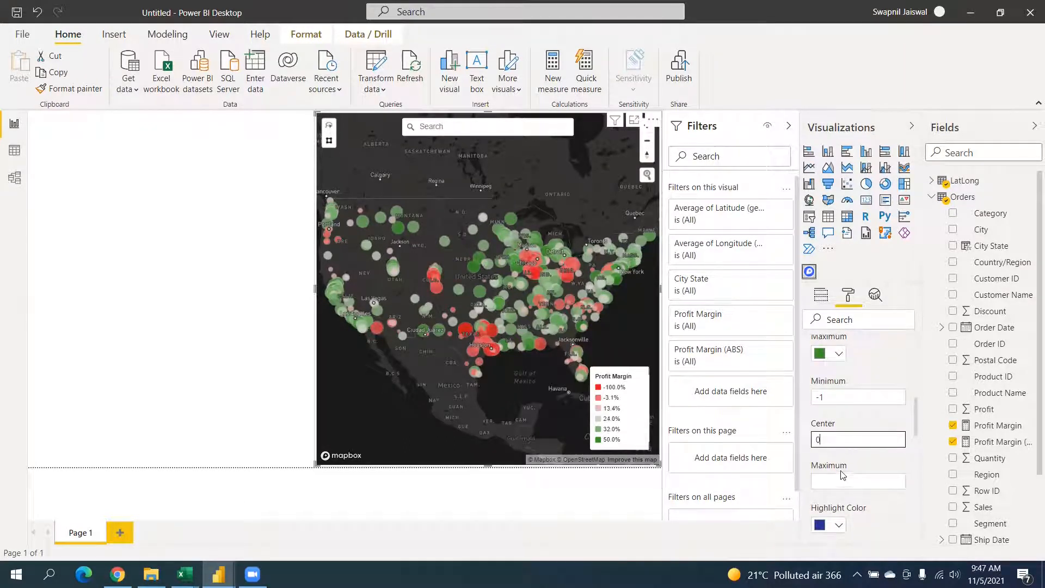
left_click(841, 481)
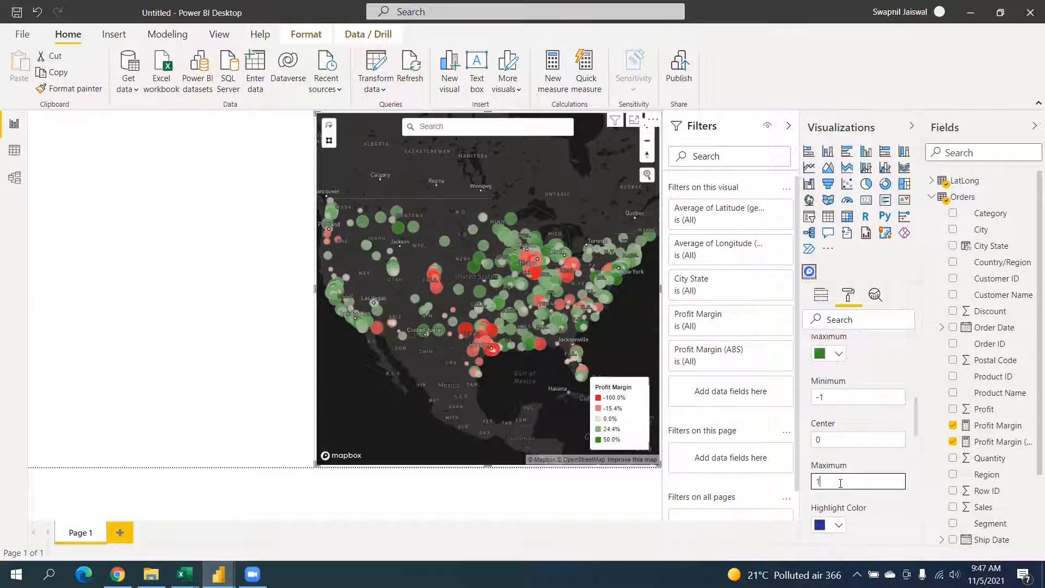
type("1")
key("Return")
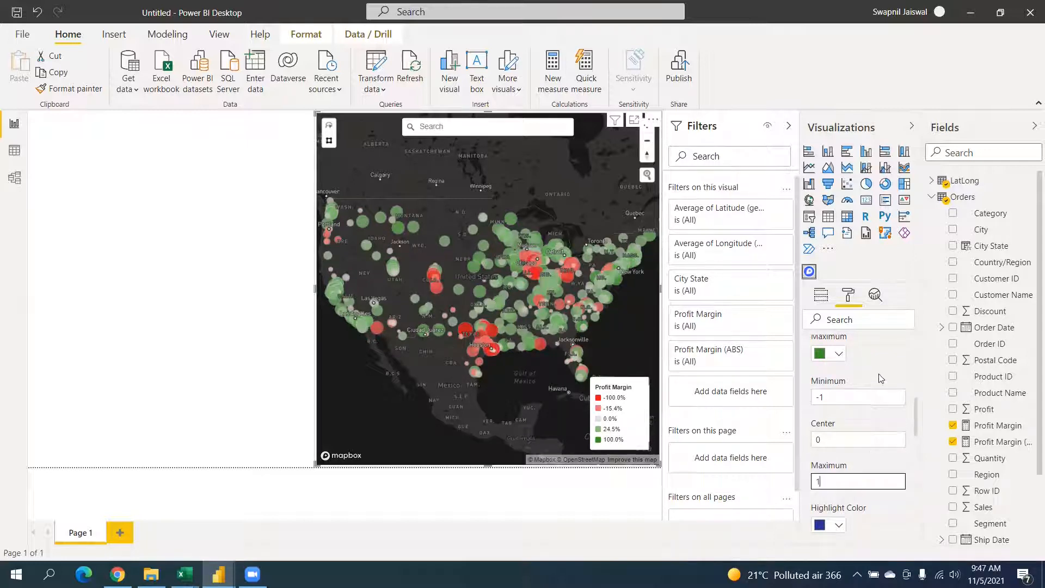
Step: Reduce the Circle layer's radius to 2 px and collapse the Circle settings
scroll(877, 369, "up", 2)
scroll(877, 373, "up", 3)
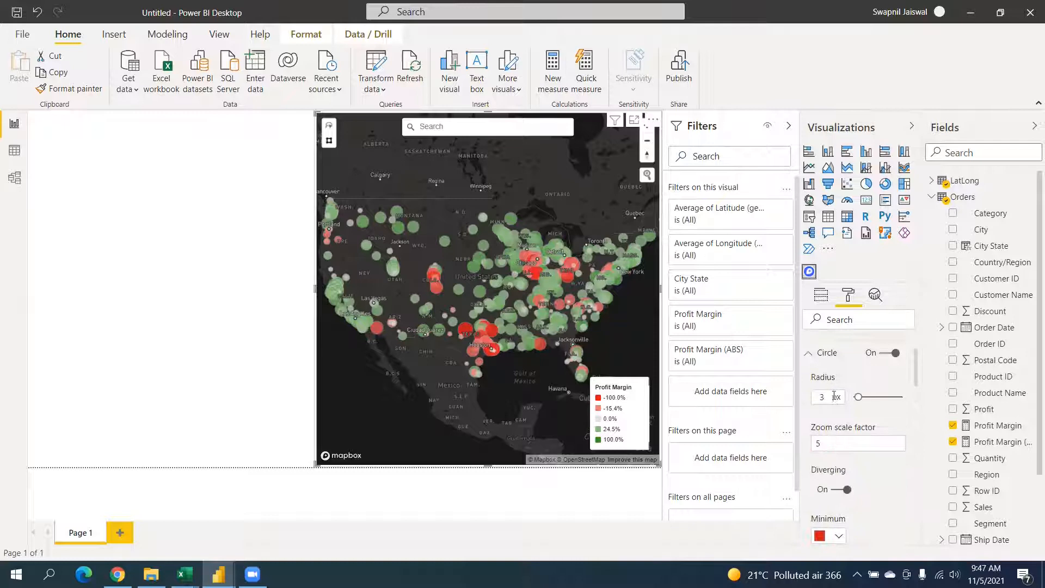
left_click(834, 395)
key("BackSpace")
type("2")
key("BackSpace")
type("32")
left_click(828, 357)
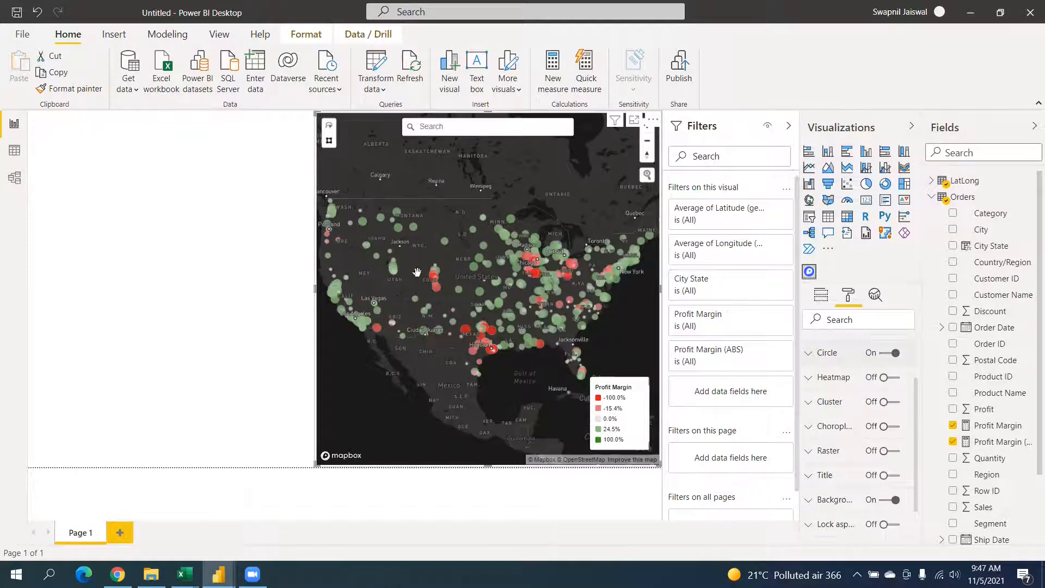
Step: Shrink the map visual slightly from its upper-left corner, leaving a strip of free canvas above it
left_click_drag(313, 112, 320, 135)
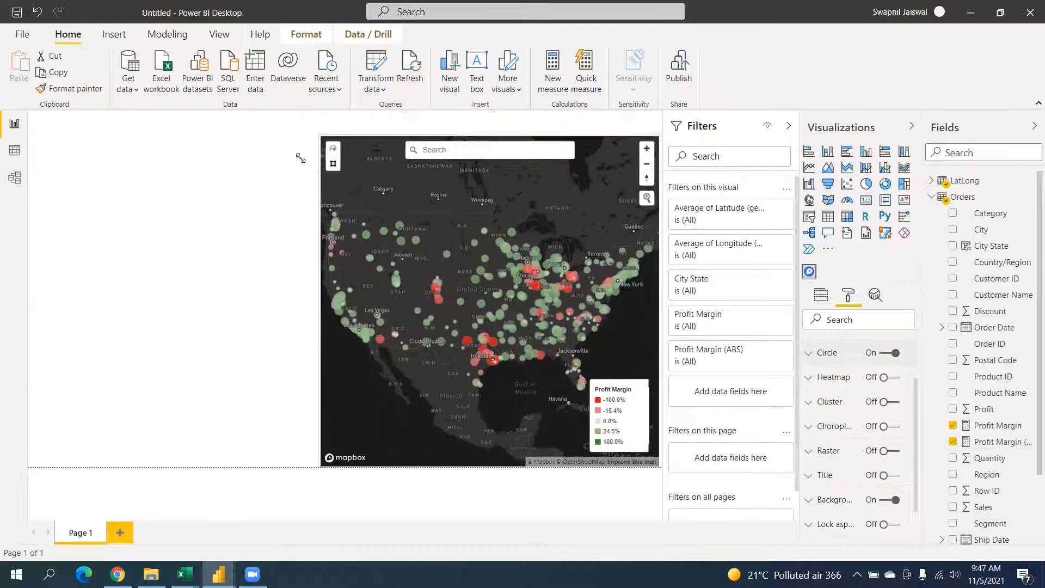
left_click(102, 283)
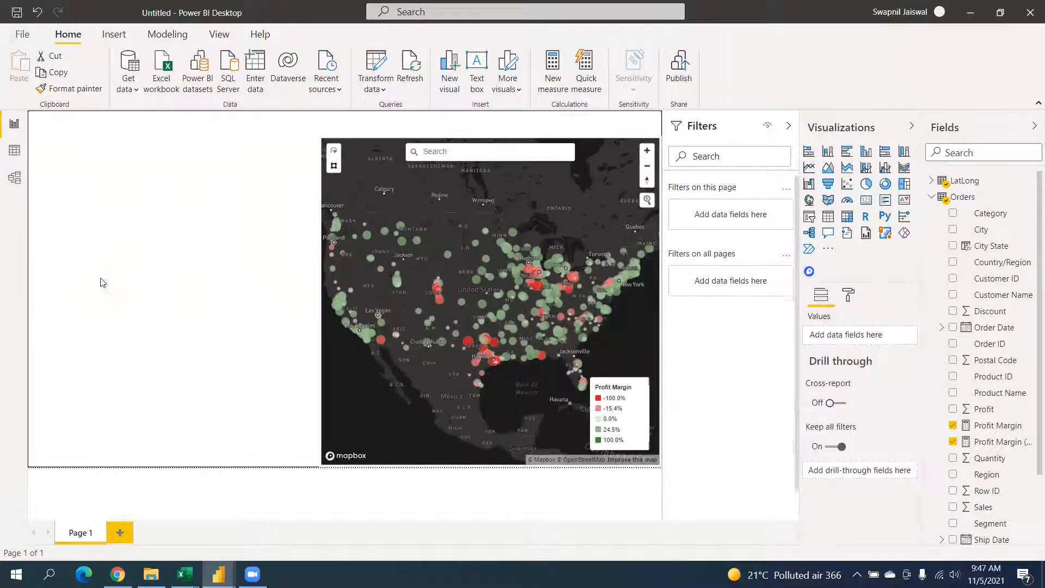
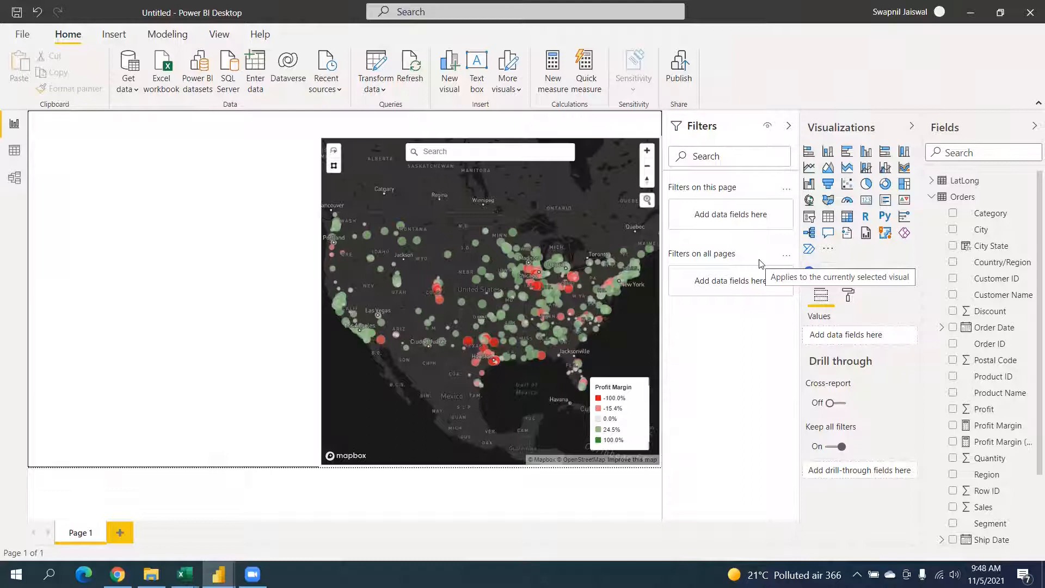
left_click(648, 360)
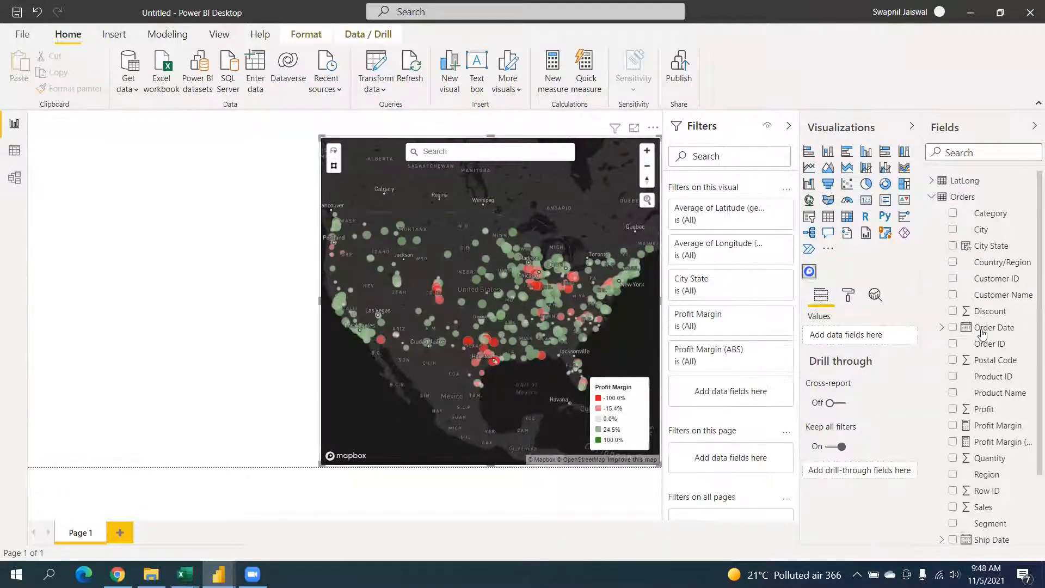
Step: Clear the Minimum, Center and Maximum values of the map's Circle colour scale and collapse the Circle settings
left_click(849, 297)
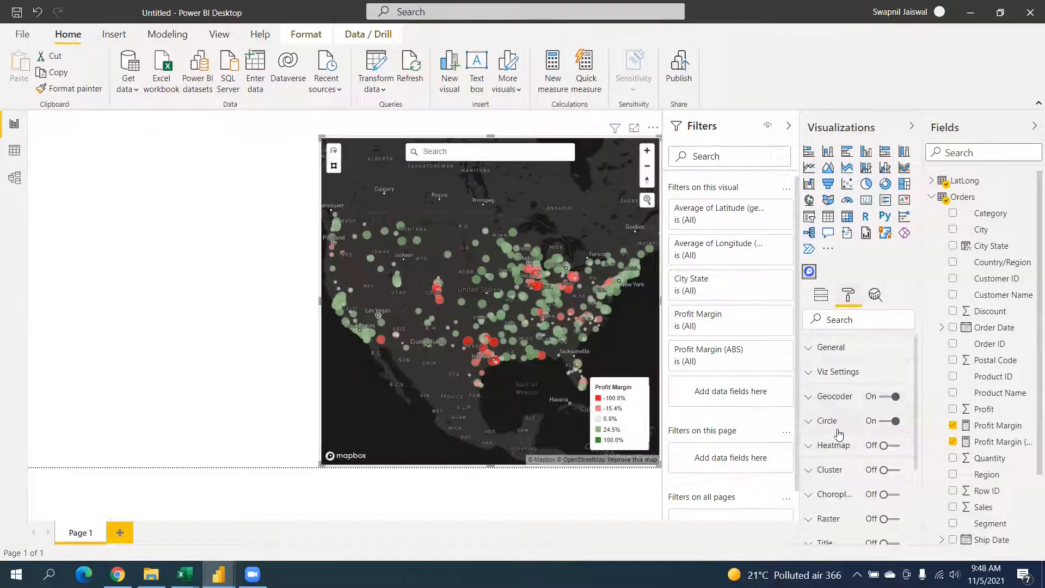
left_click(835, 422)
scroll(845, 435, "down", 10)
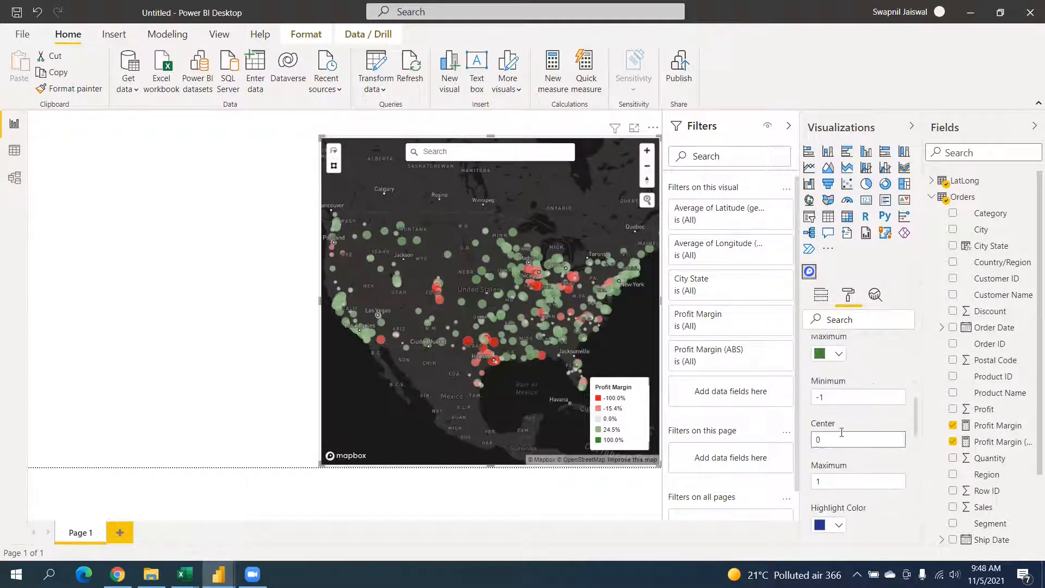
left_click_drag(828, 397, 796, 397)
key("BackSpace")
key("Tab")
key("Tab")
key("BackSpace")
left_click_drag(842, 439, 796, 442)
key("BackSpace")
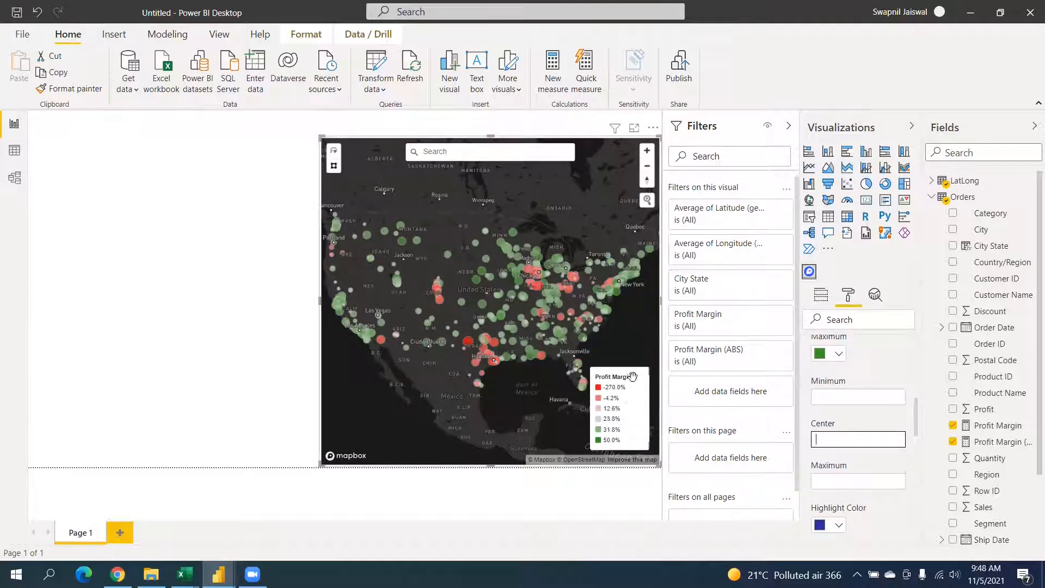
scroll(869, 405, "up", 3)
scroll(869, 405, "up", 5)
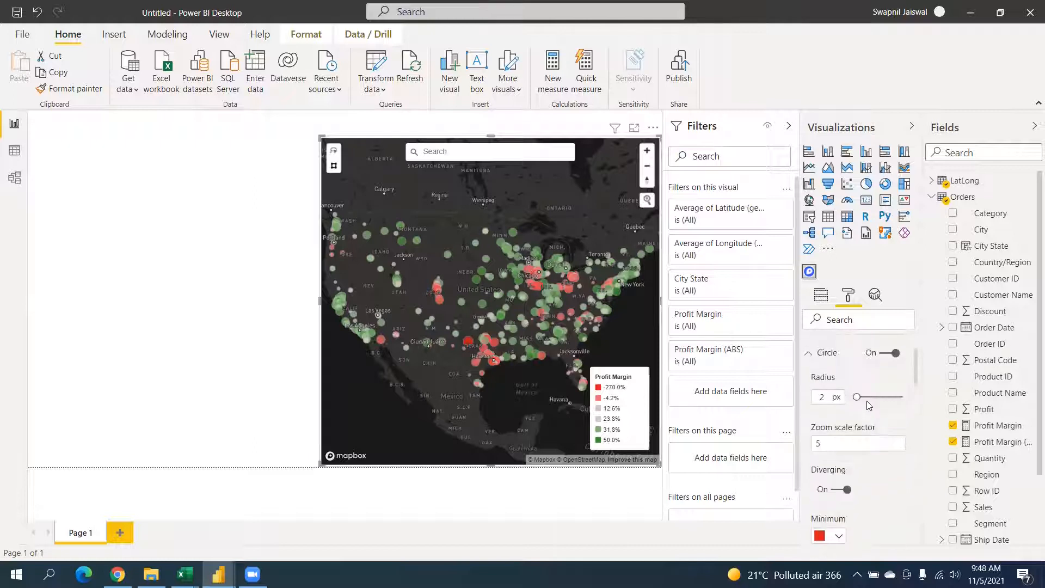
left_click(836, 422)
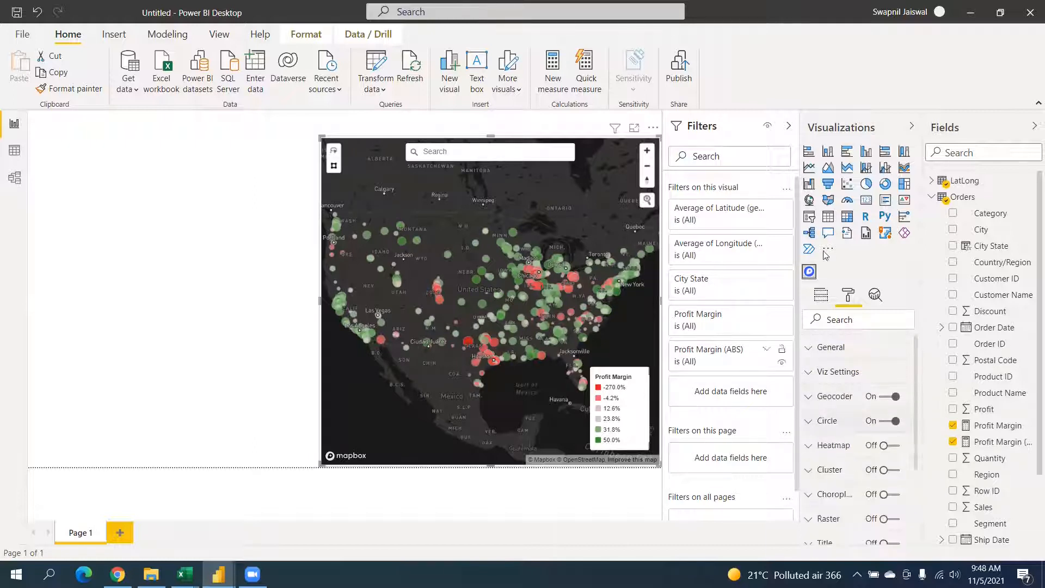
left_click(172, 414)
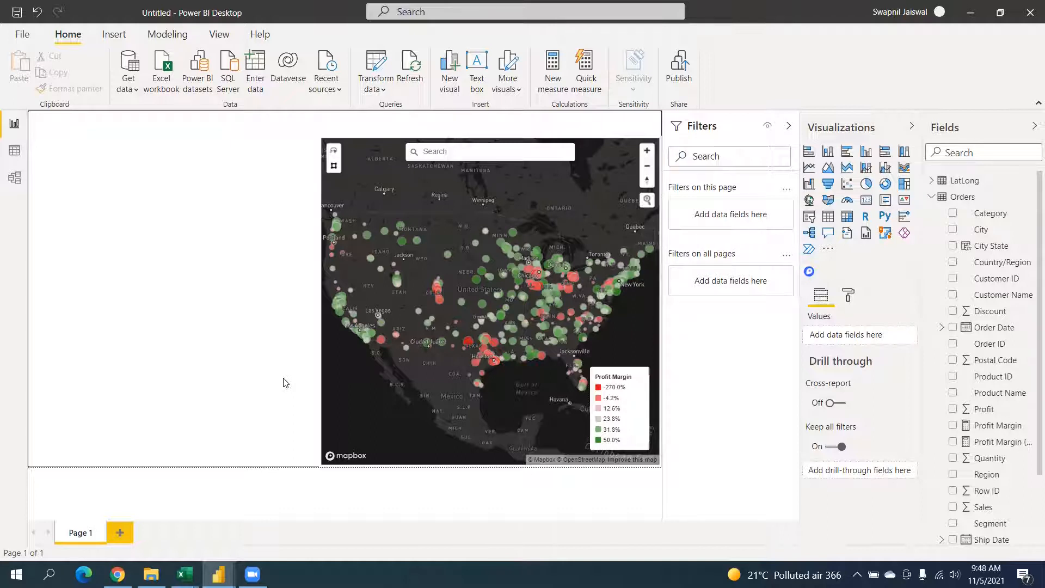
left_click(609, 389)
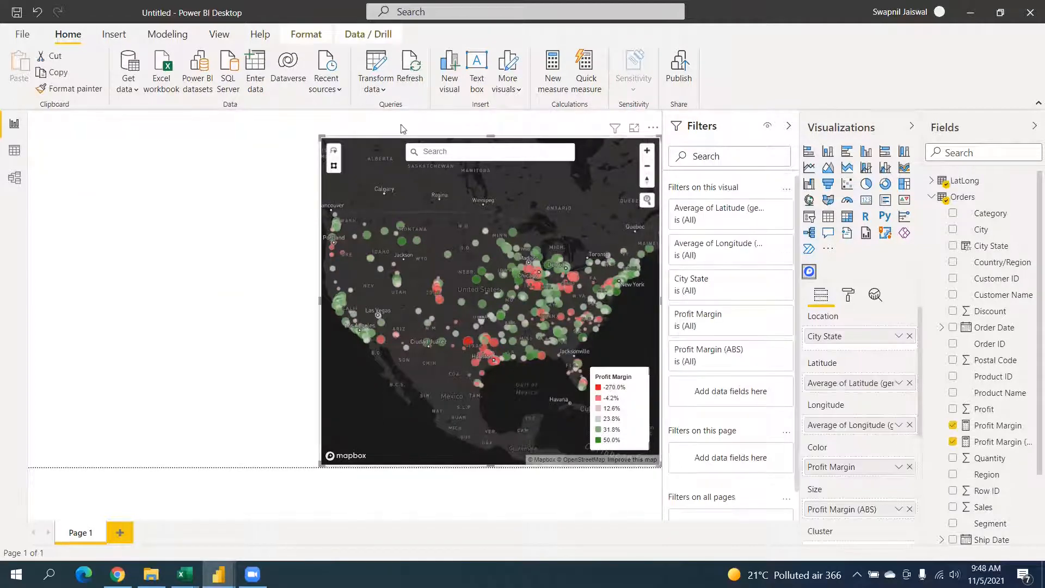
left_click(259, 240)
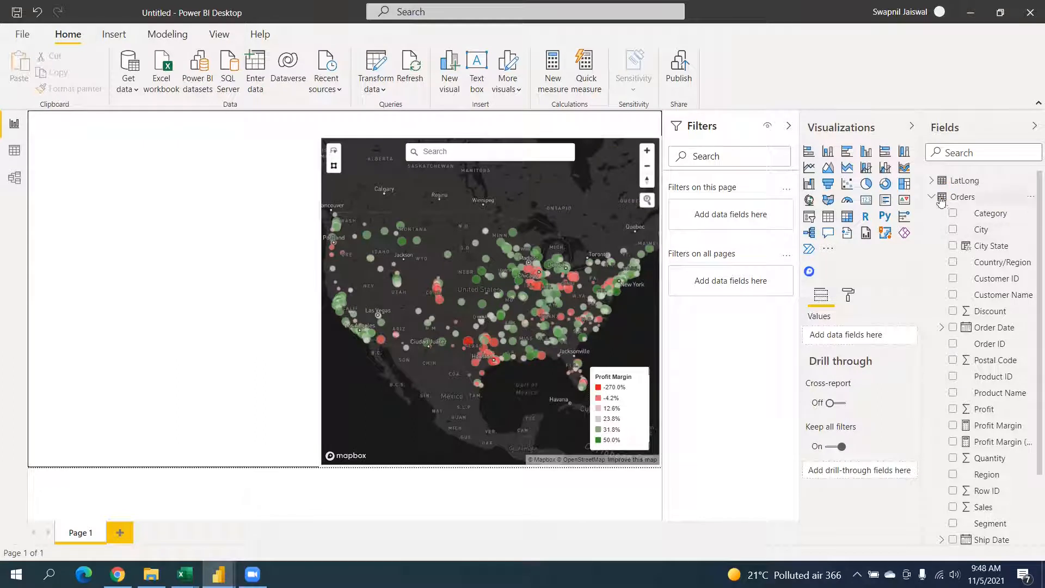
Step: Add a clustered bar chart in the free canvas area with LatLong's Region above City State on its axis
left_click(936, 196)
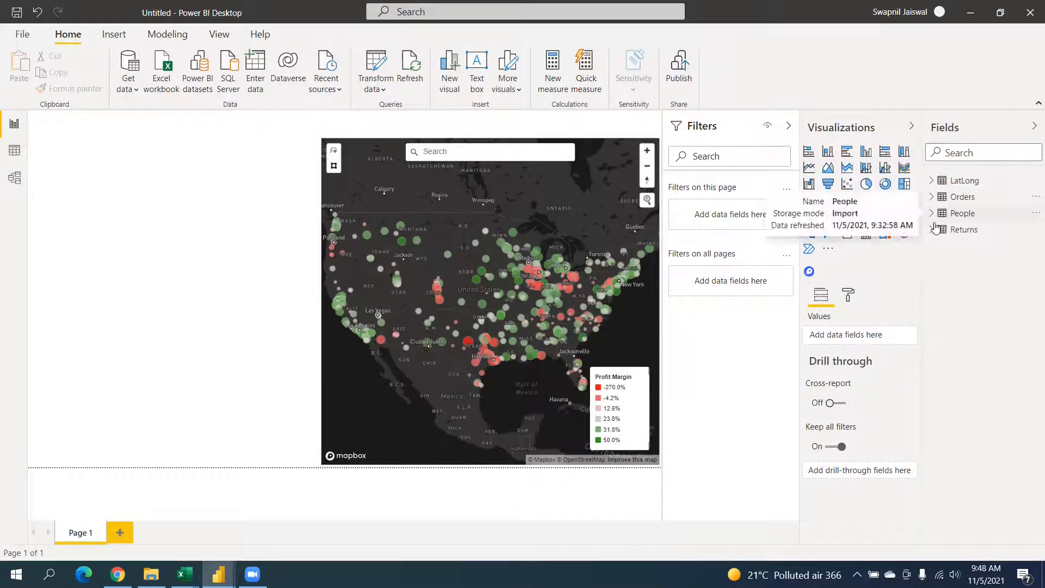
left_click(935, 182)
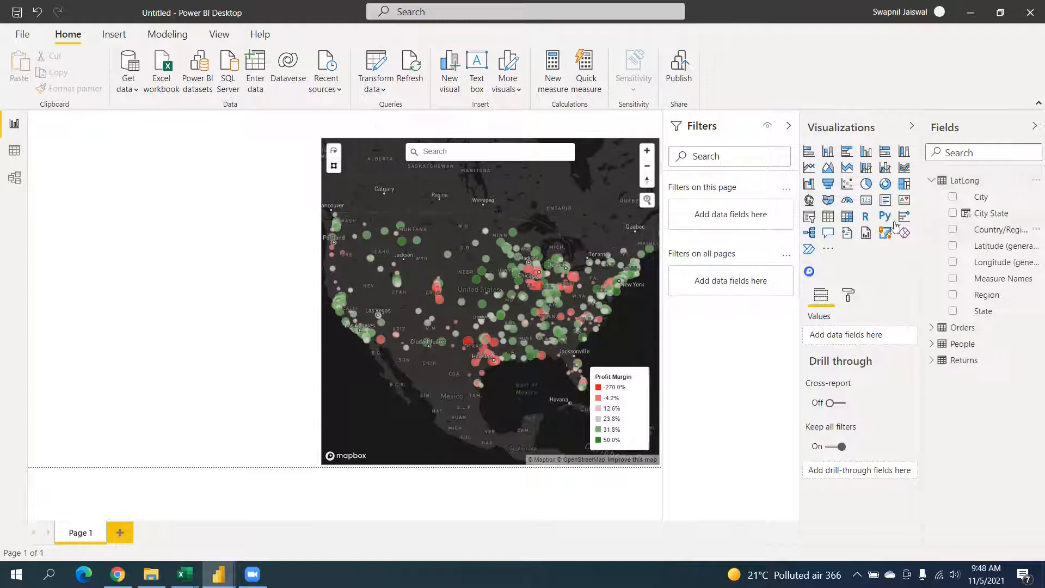
left_click(847, 153)
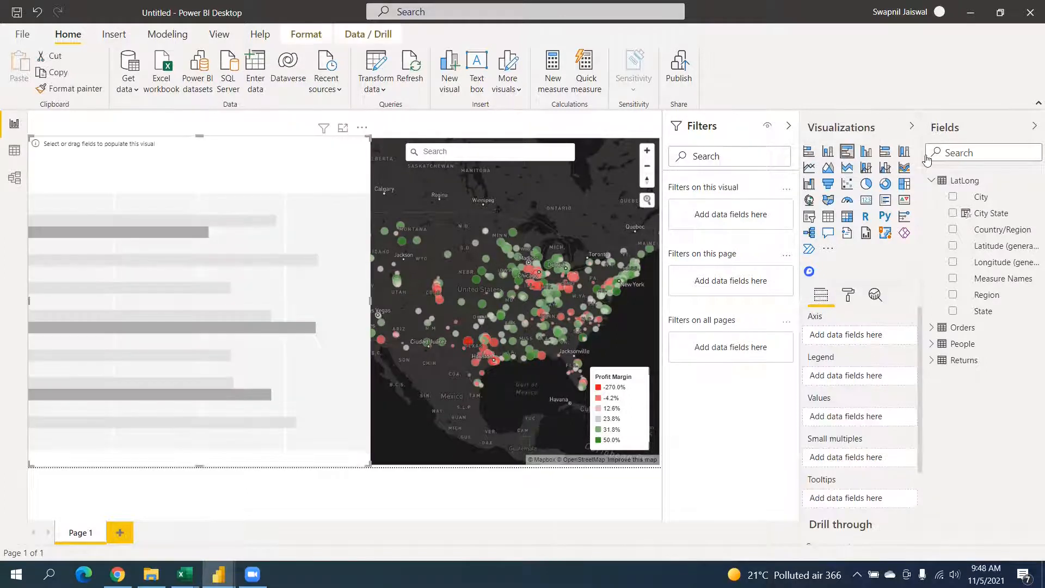
left_click_drag(991, 214, 856, 334)
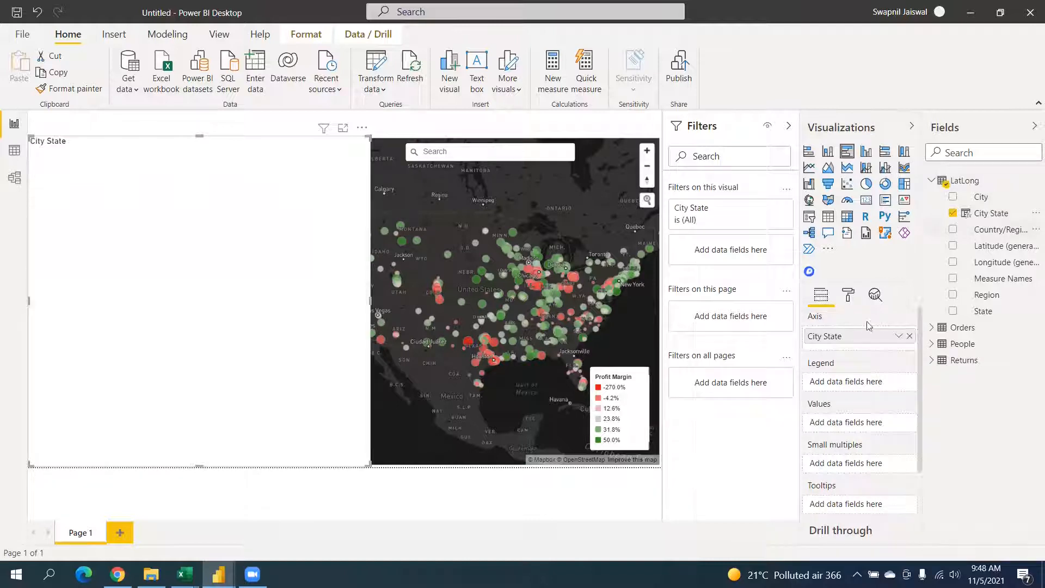
left_click_drag(987, 295, 861, 337)
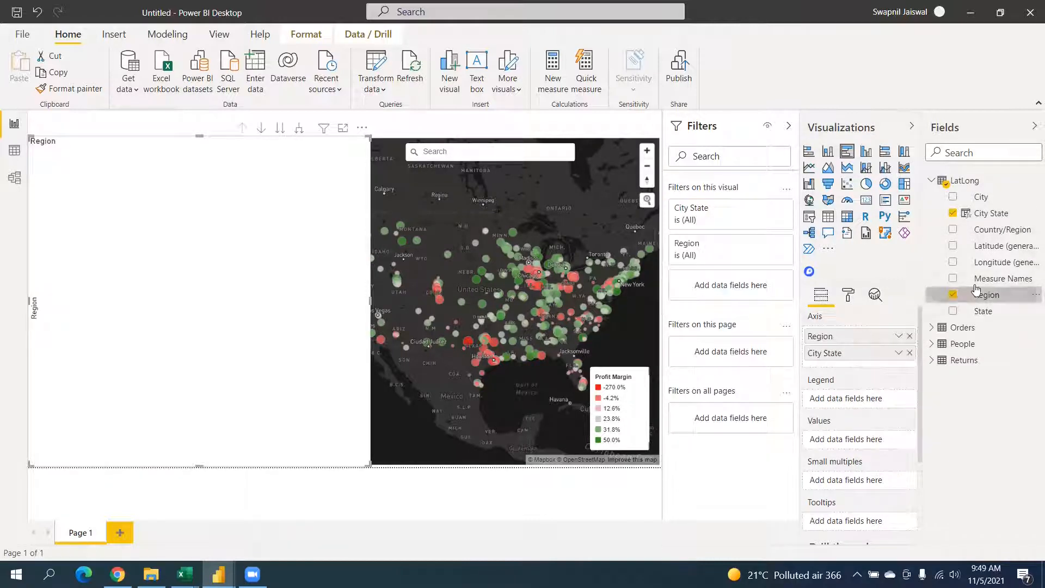
Step: Plot Profit Margin from Orders as the bar chart's values and test cross-filtering the map with the West bar
left_click(932, 327)
scroll(986, 352, "down", 3)
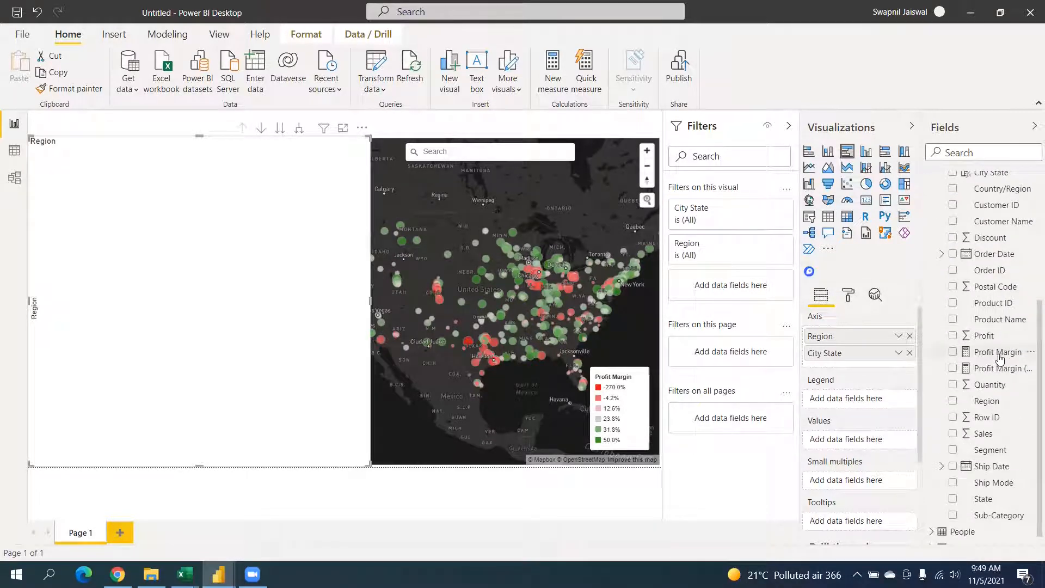
left_click_drag(997, 354, 852, 439)
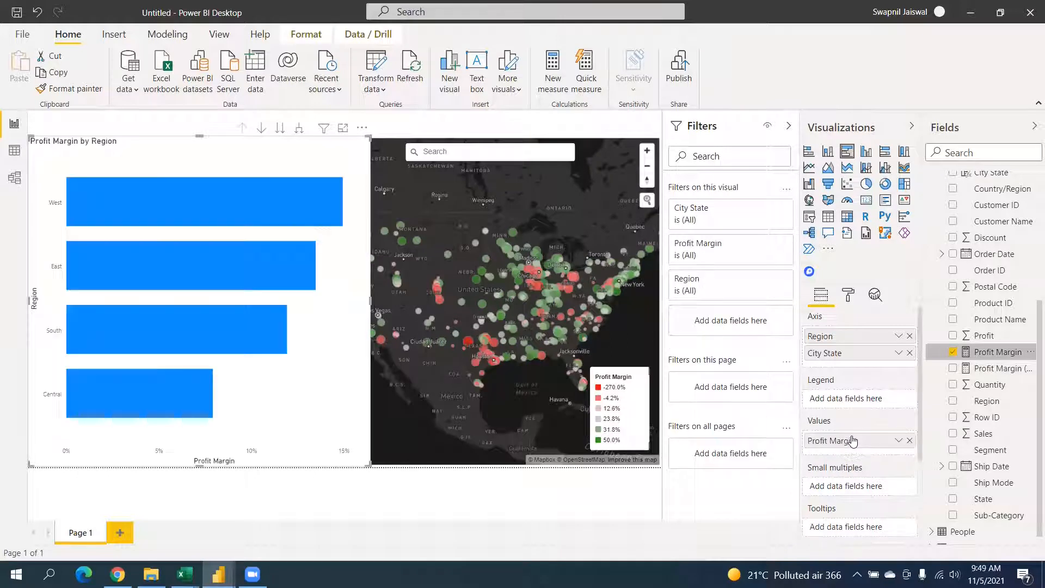
left_click(278, 207)
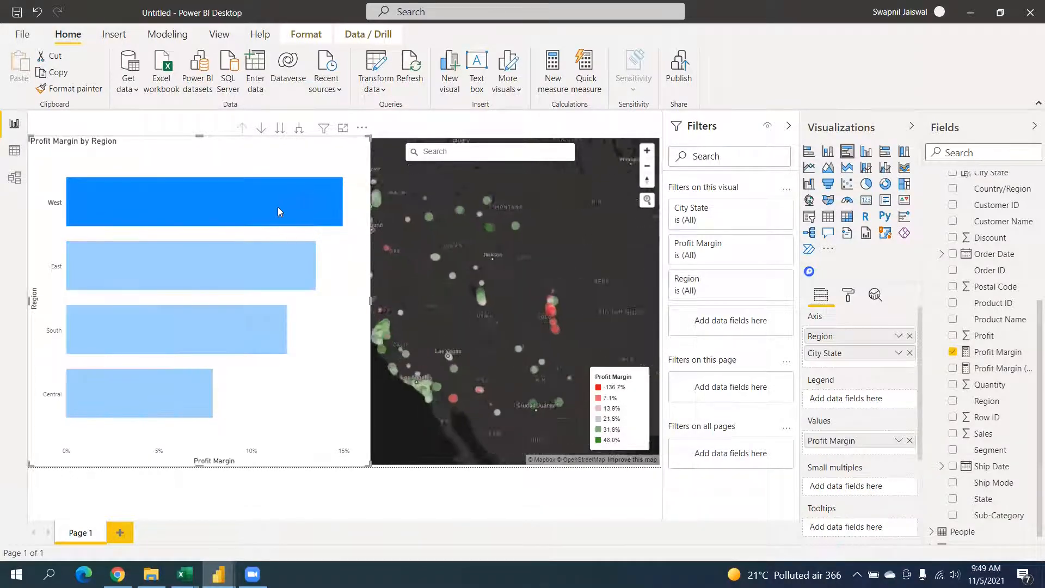
left_click(278, 208)
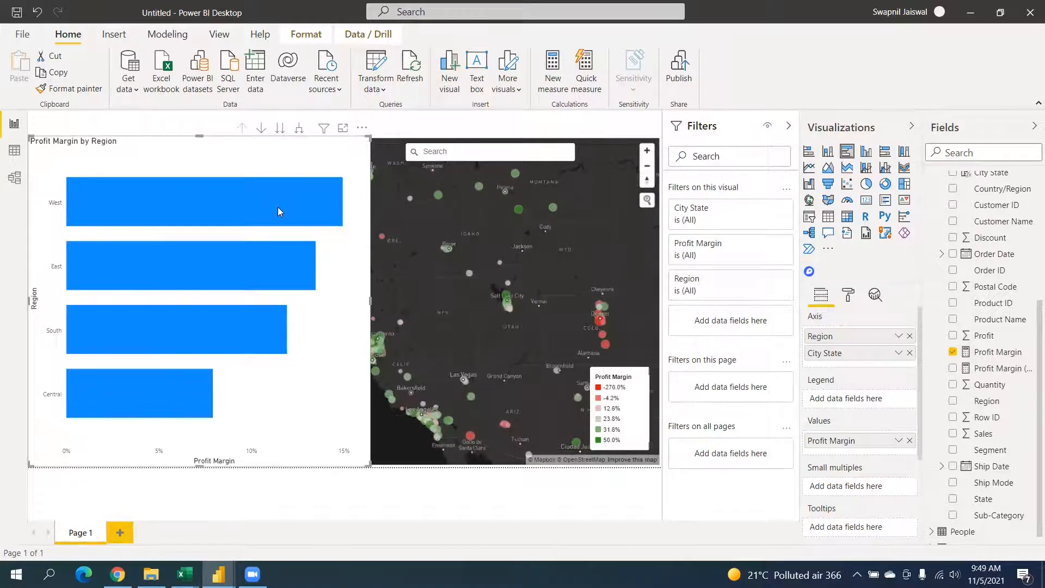
Step: Format the bars' default colour by a diverging colour scale based on the Orders table's Profit Margin
left_click(847, 296)
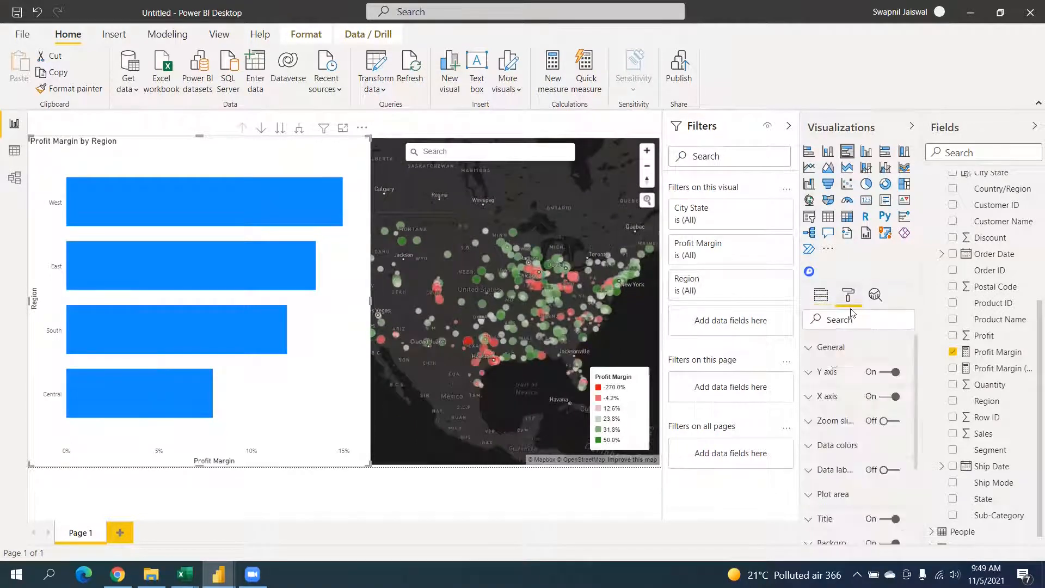
left_click(857, 452)
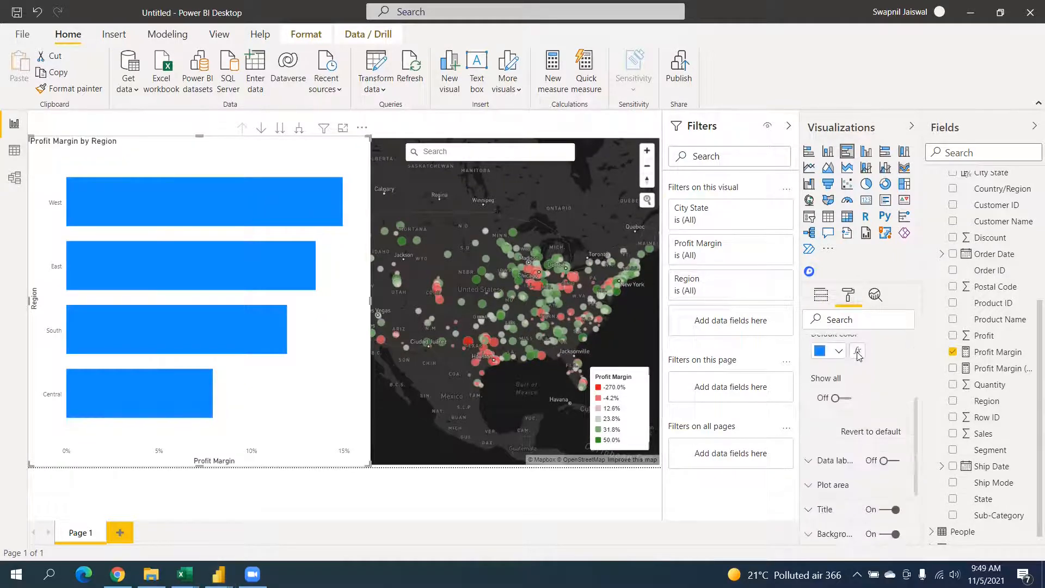
left_click(859, 353)
left_click(360, 196)
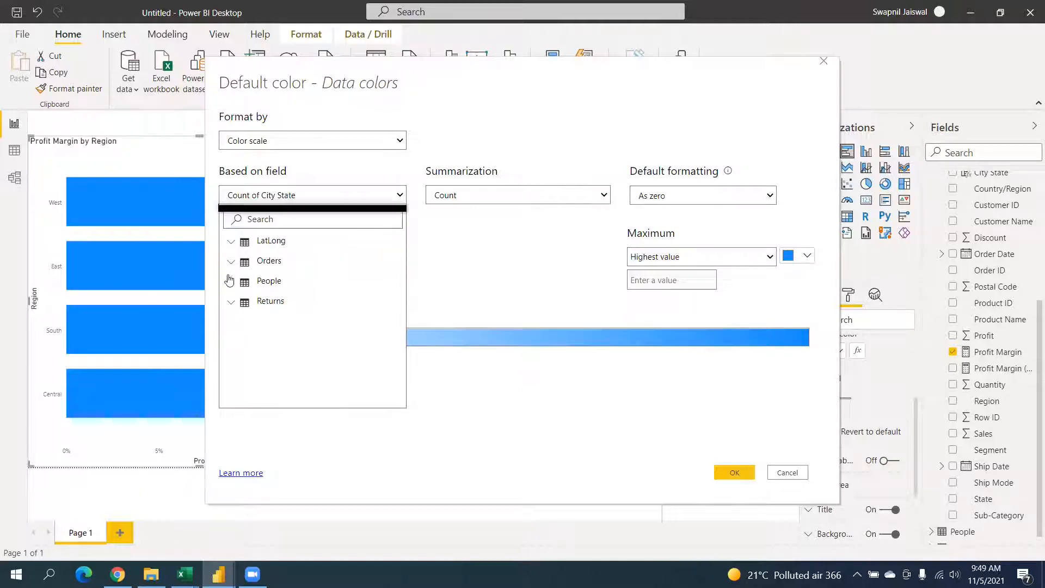
left_click(232, 262)
scroll(308, 282, "down", 5)
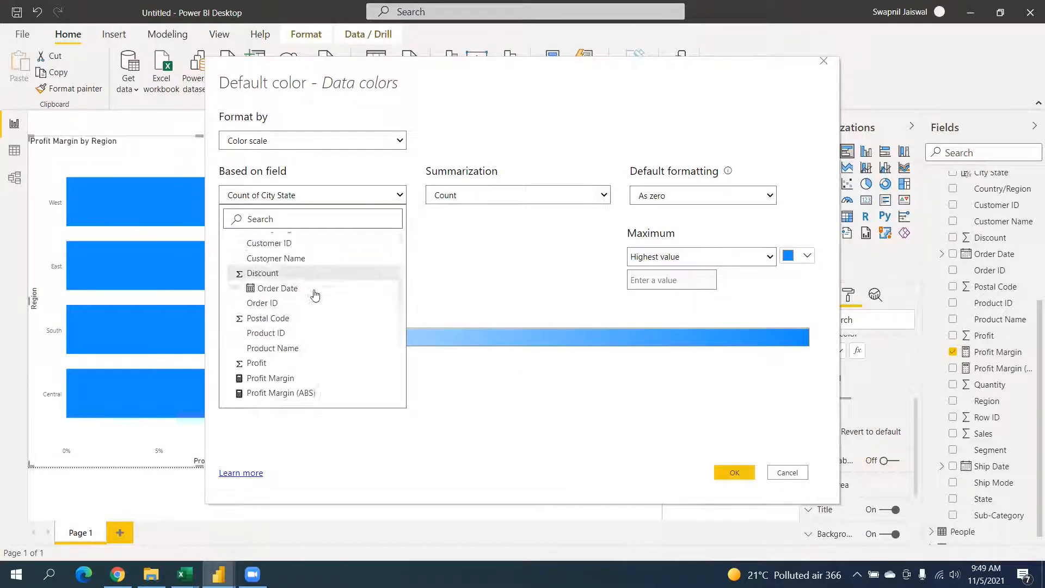
left_click(296, 274)
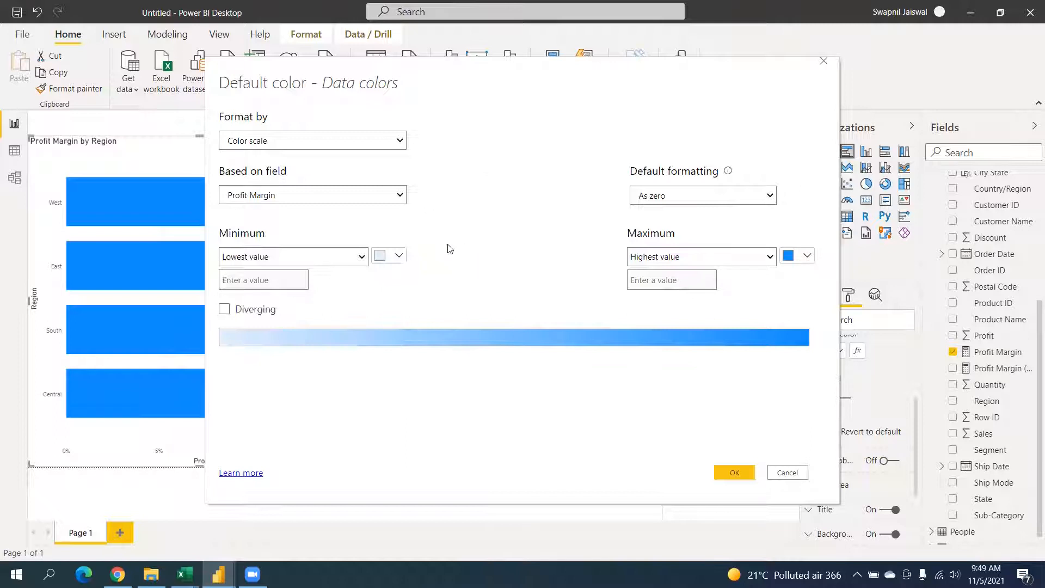
left_click(224, 309)
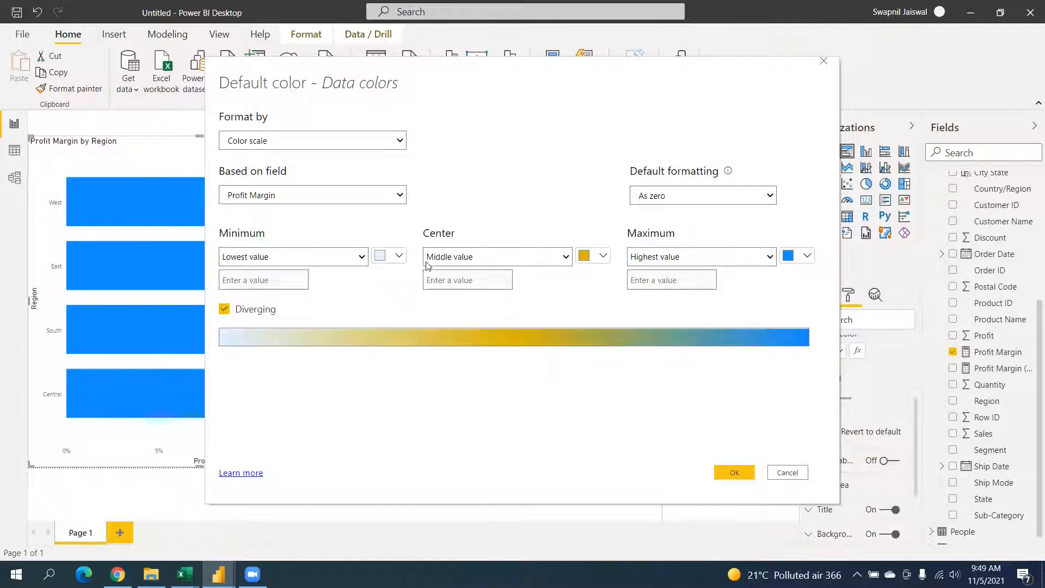
Step: Set the bar colour scale's Minimum colour to red and its Center colour to light grey
left_click(400, 257)
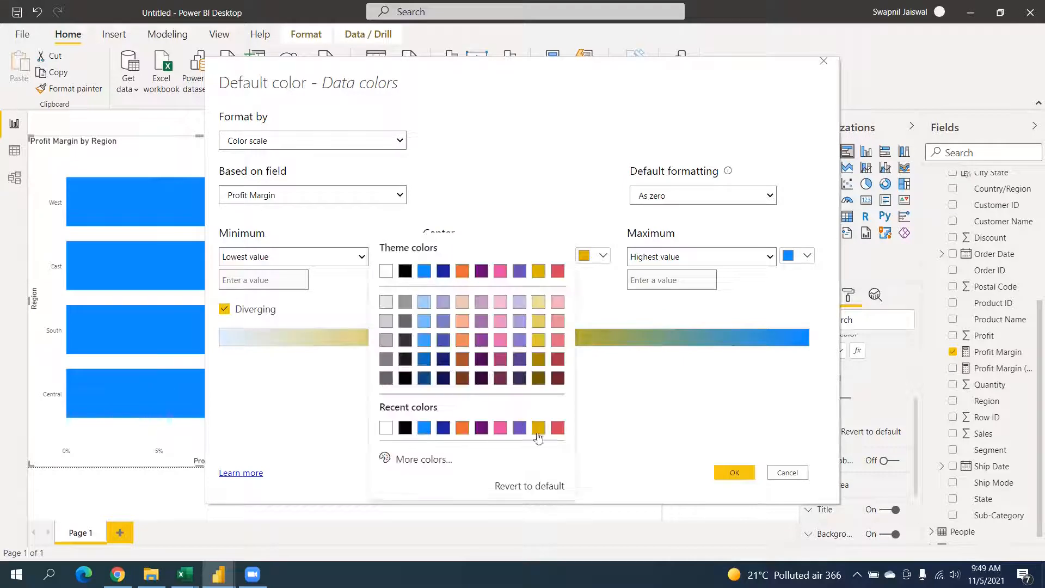
left_click(414, 459)
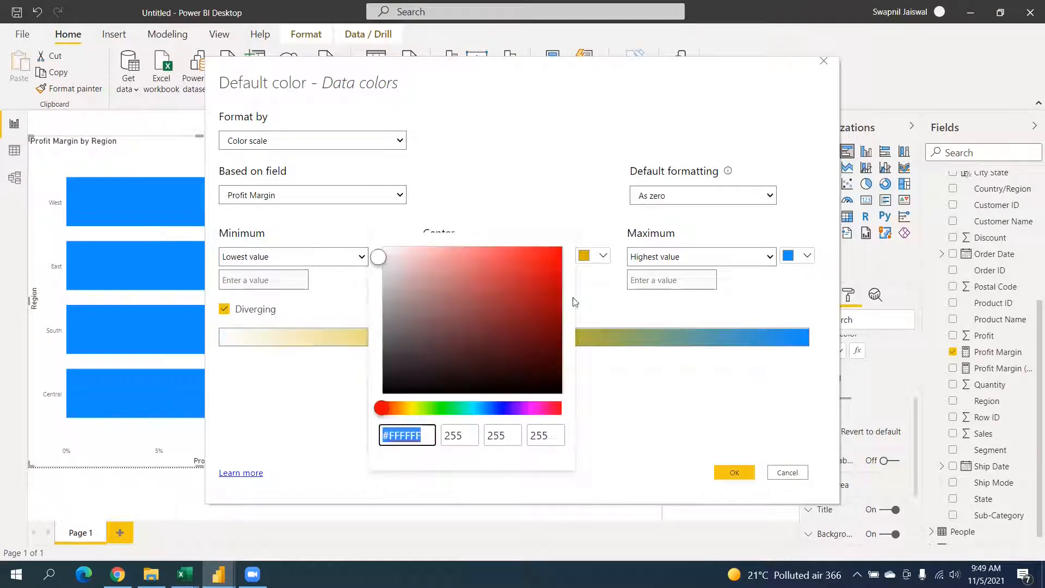
left_click(543, 262)
left_click(460, 202)
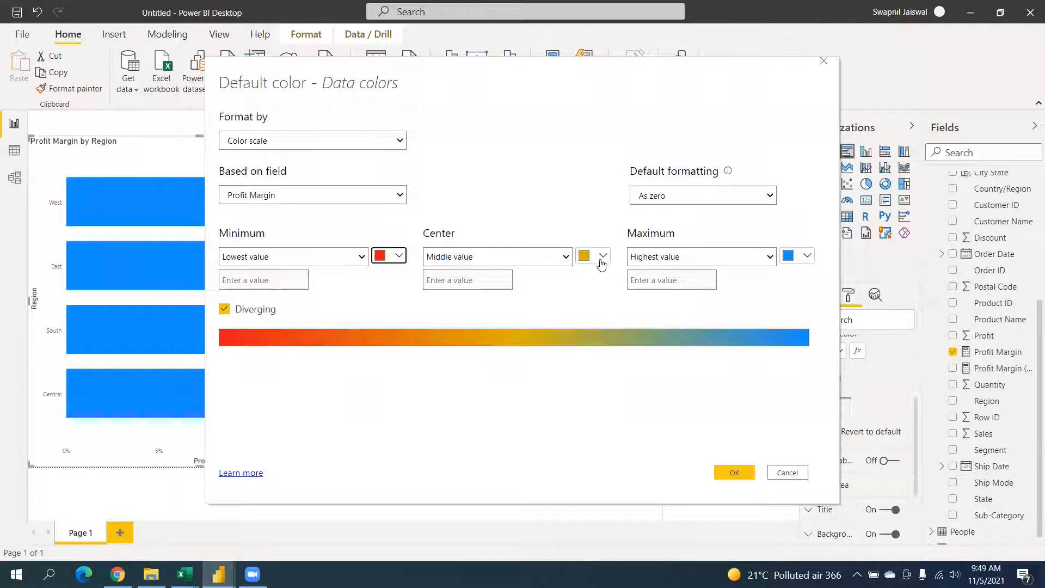
left_click(603, 256)
left_click(592, 302)
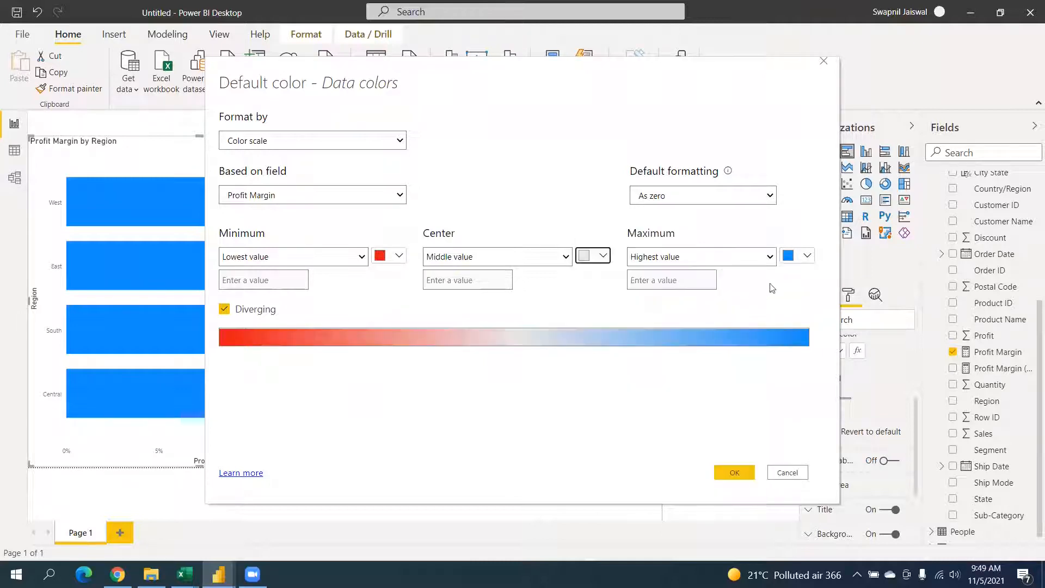
Step: Set the bar colour scale's Maximum colour to green and apply the conditional formatting
left_click(807, 256)
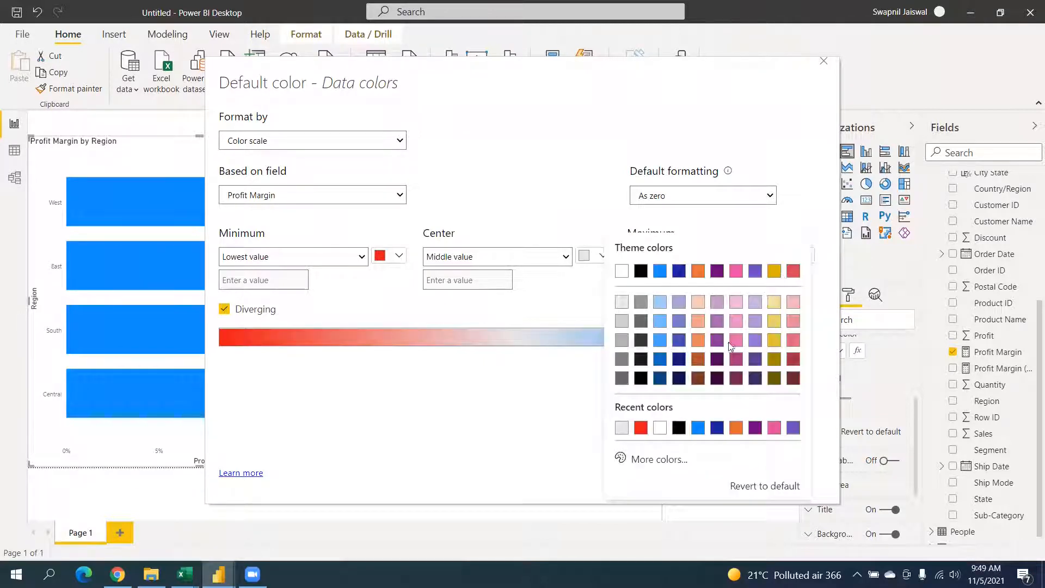
left_click(688, 461)
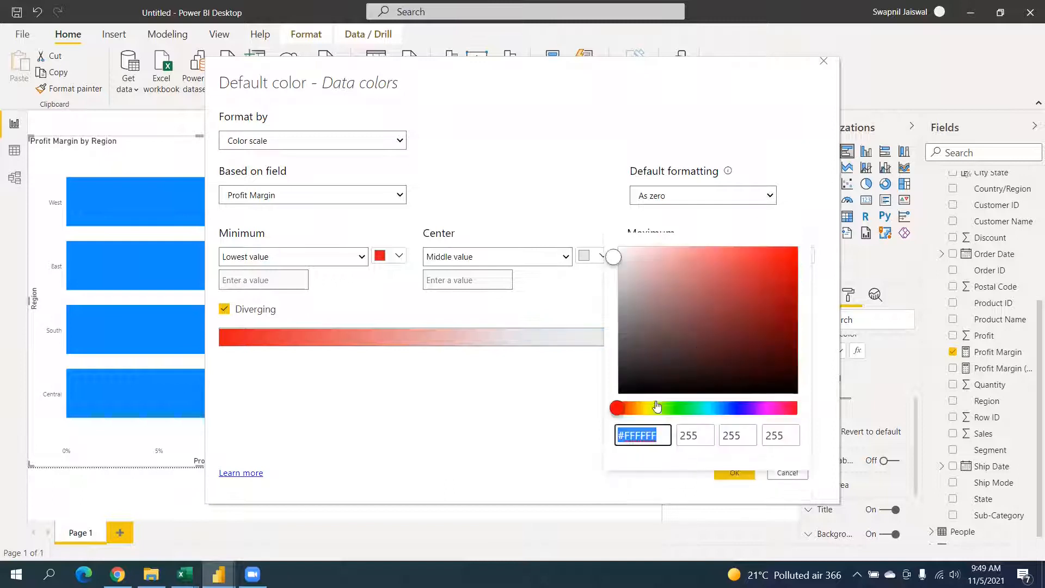
left_click_drag(625, 409, 685, 409)
left_click(762, 261)
left_click(500, 402)
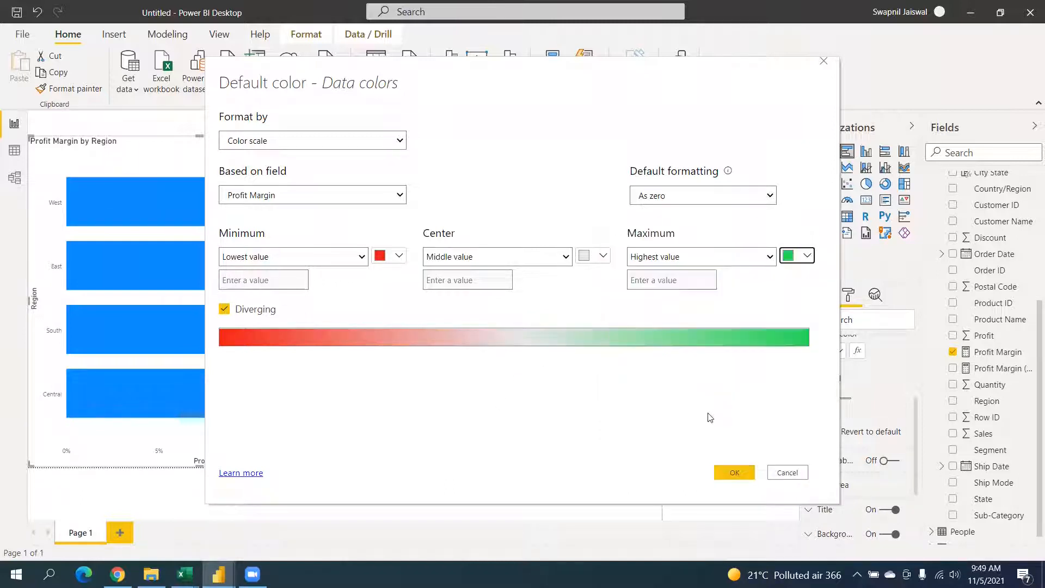
left_click(732, 474)
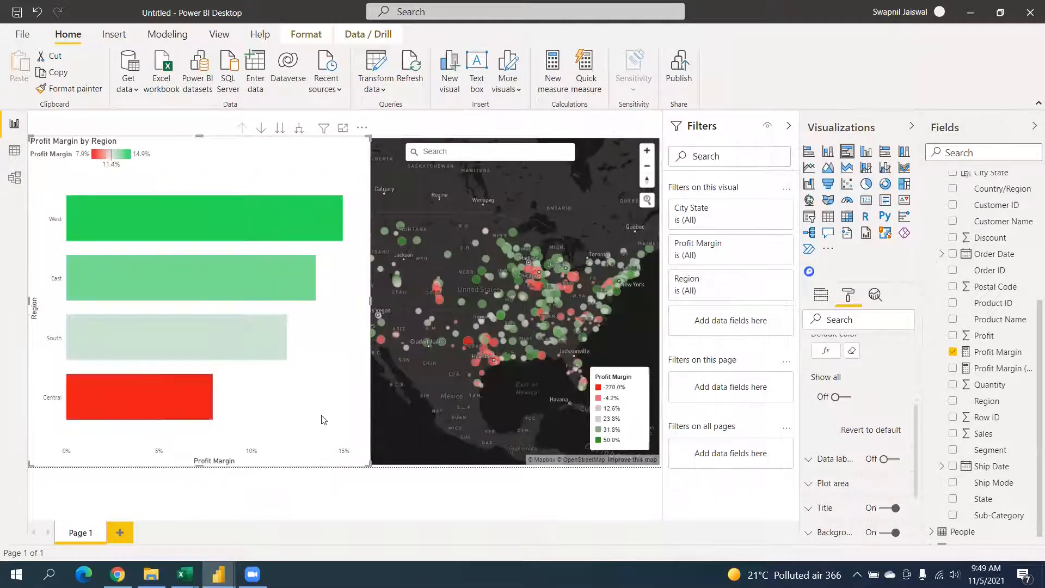
Step: Test the map's filtering with the Central bar and narrow the bar chart so it no longer overlaps the map
left_click(190, 405)
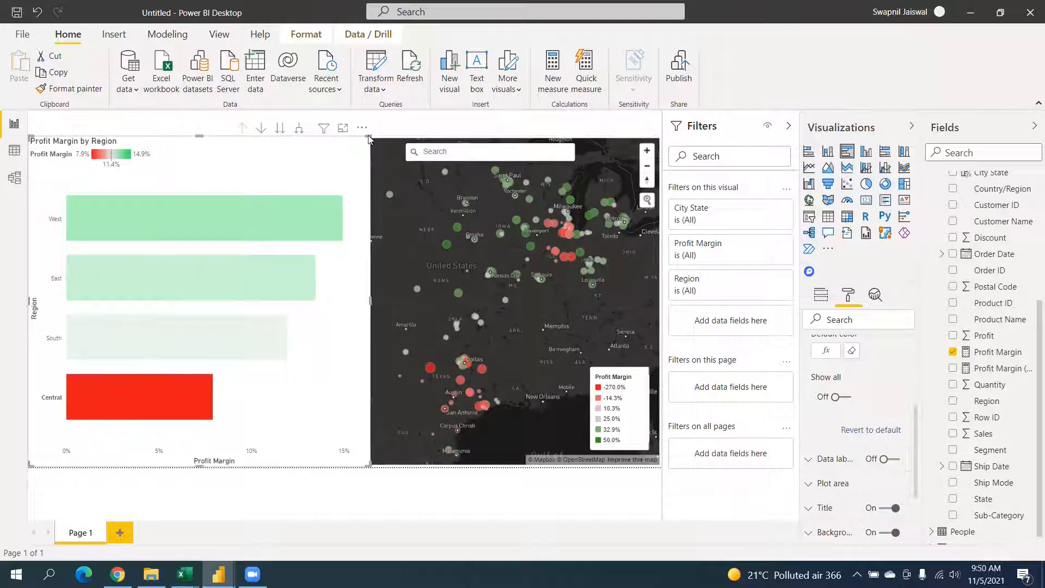
left_click_drag(369, 139, 276, 145)
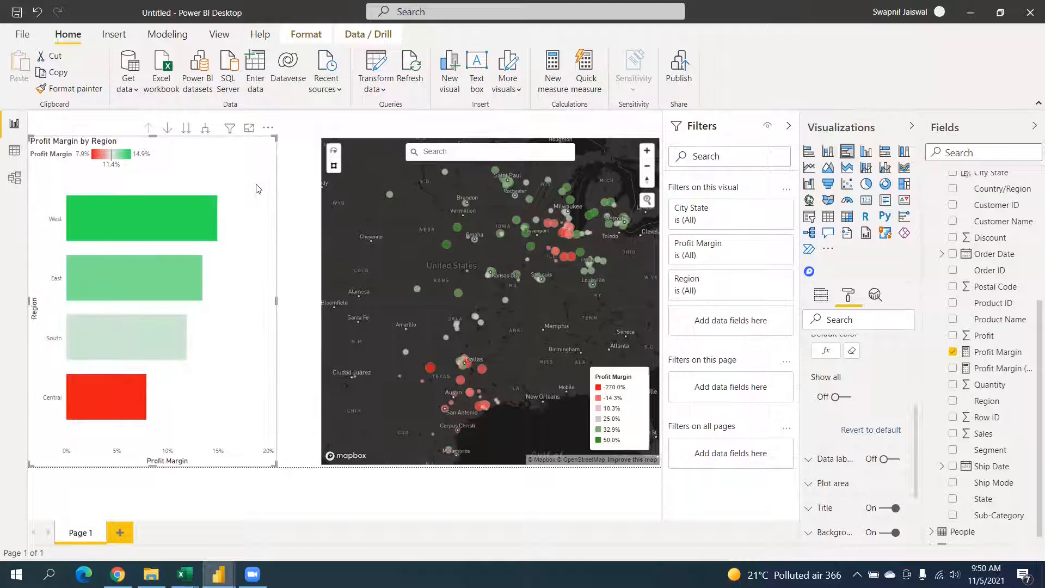
left_click(311, 190)
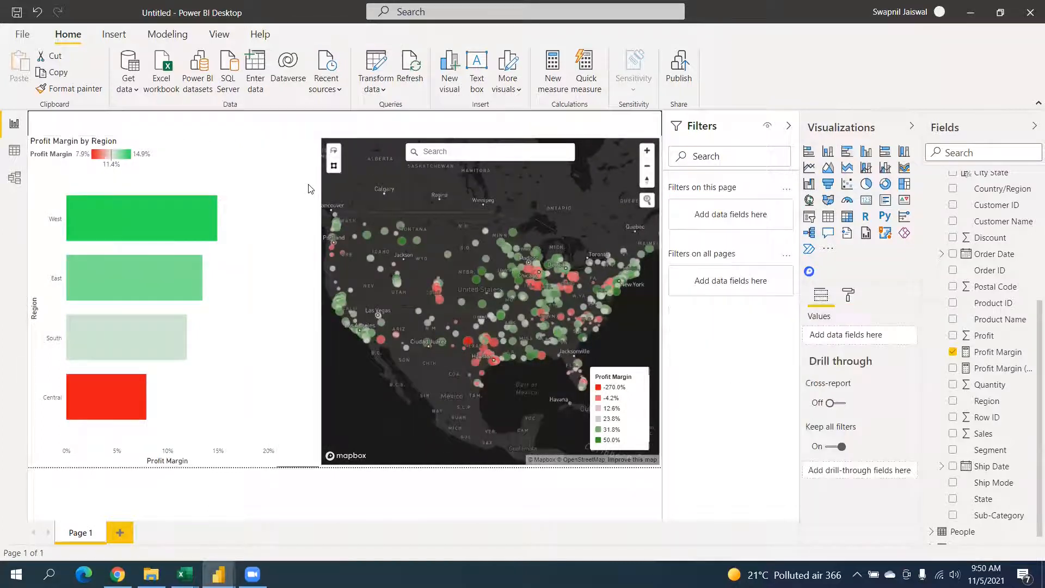
Step: Set the page background colour to black with 0% transparency
left_click(843, 299)
left_click(851, 396)
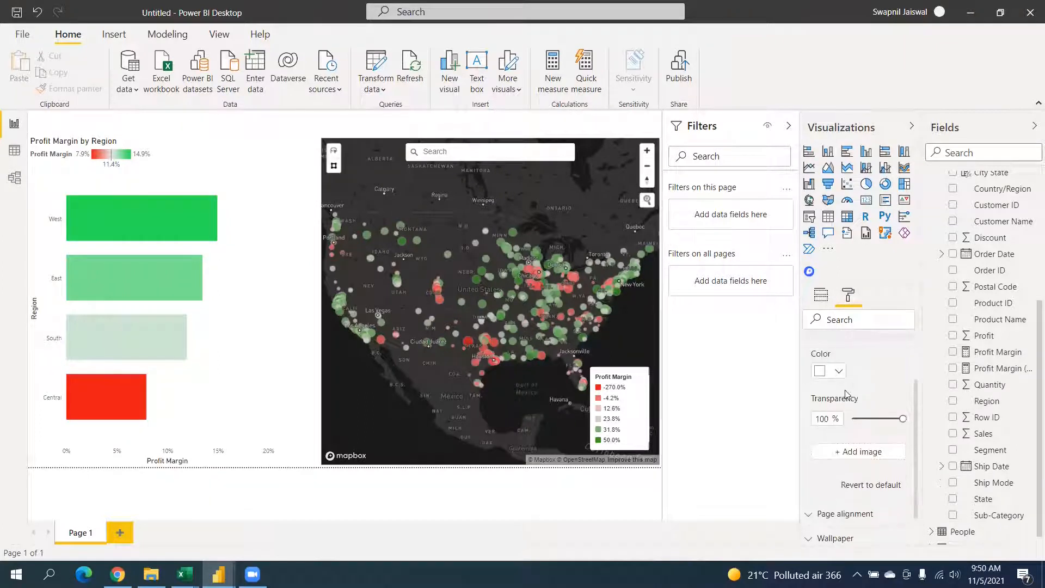
left_click(838, 370)
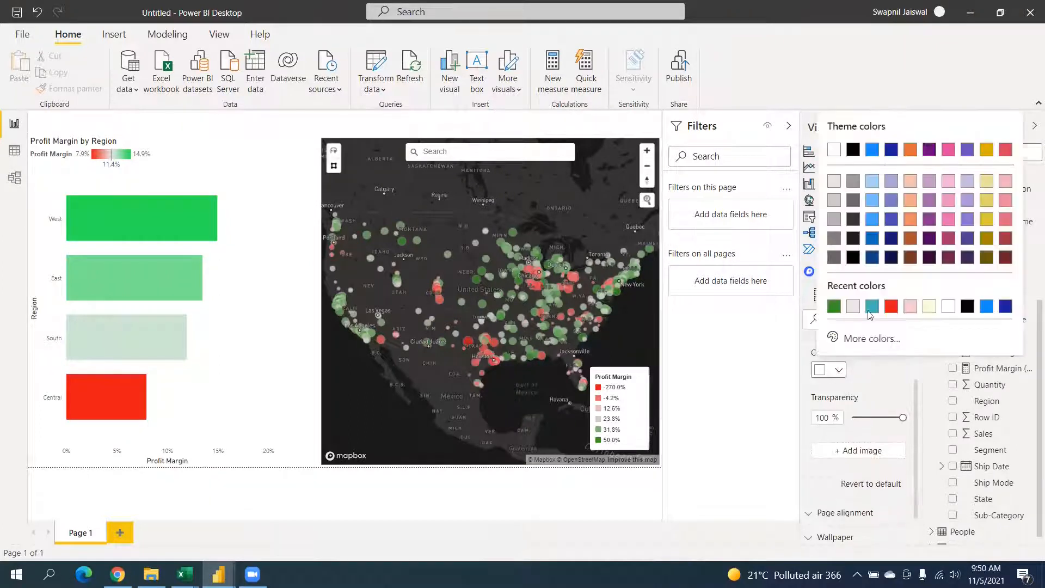
left_click(968, 307)
left_click_drag(902, 418, 775, 420)
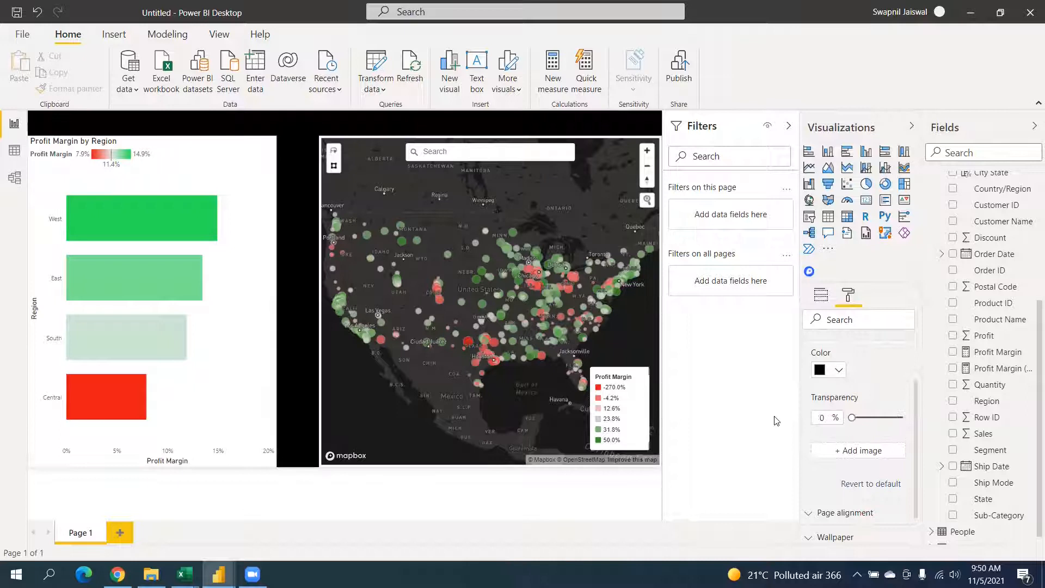
Step: Turn off the background of the Profit Margin by Region bar chart
left_click(260, 168)
left_click(848, 296)
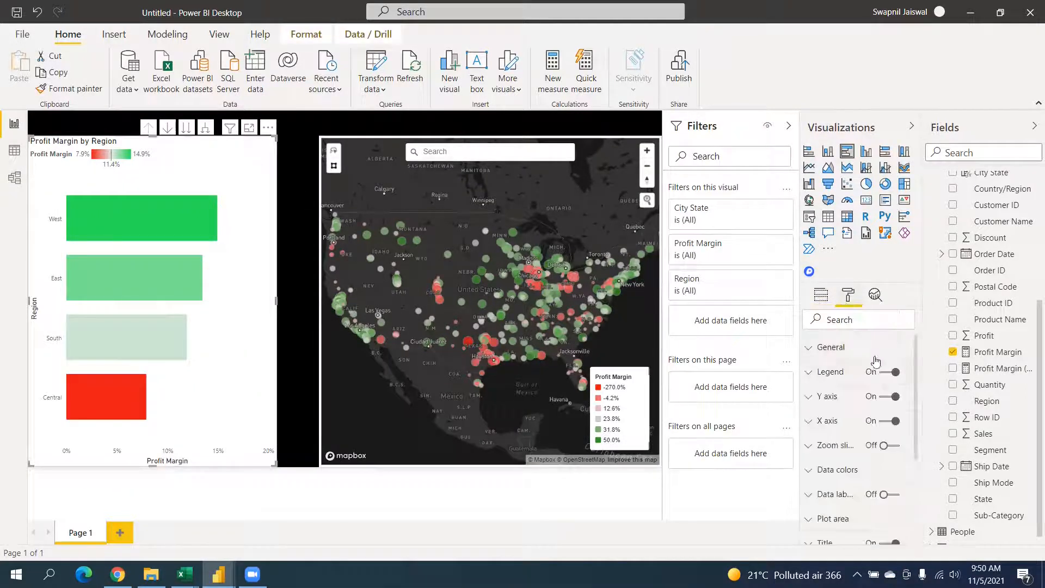
scroll(863, 503, "down", 2)
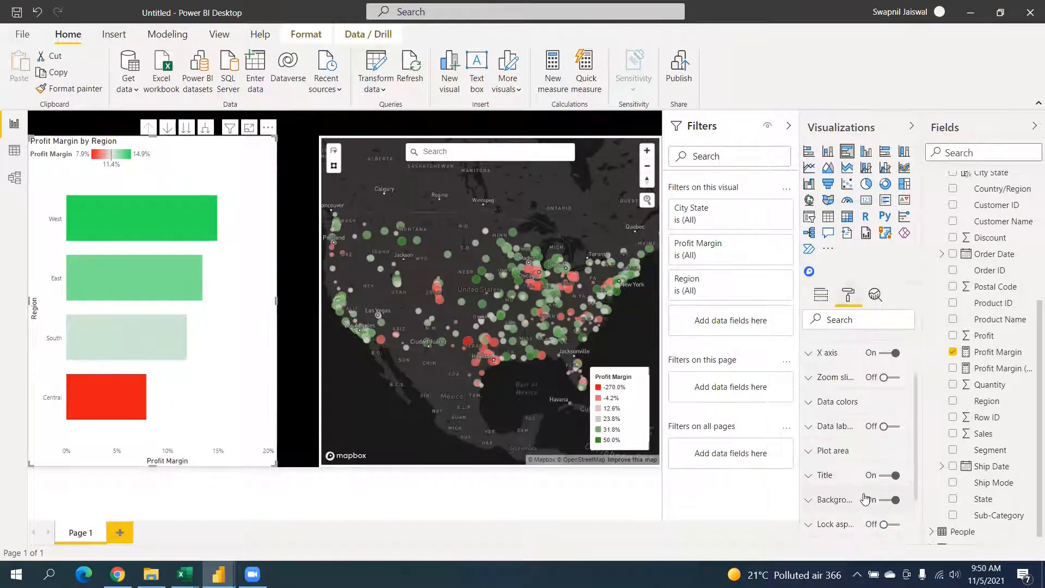
left_click(886, 499)
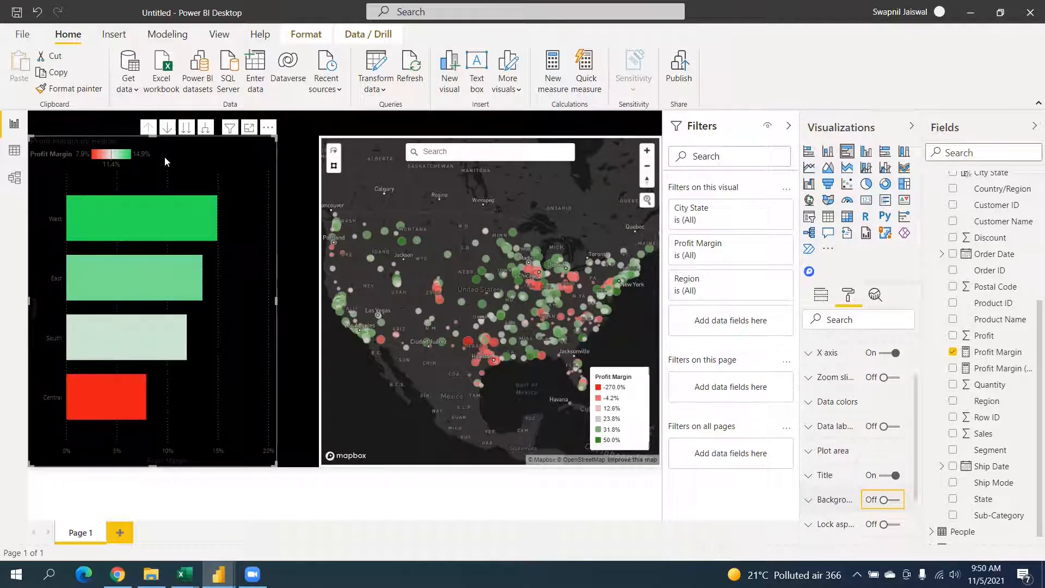
Step: Set the bar chart's Y axis label colour to white
scroll(839, 468, "up", 2)
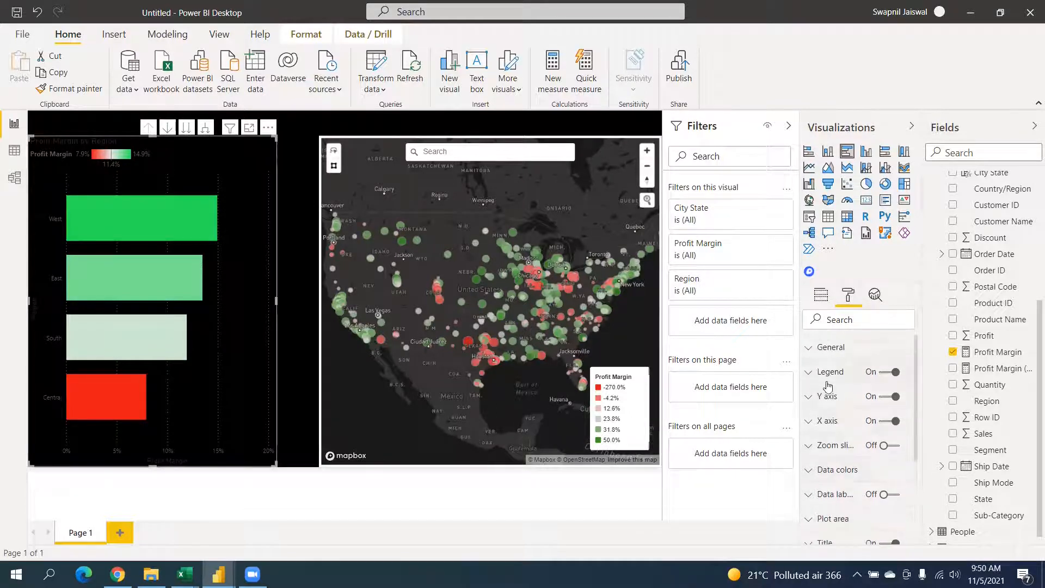
left_click(827, 400)
scroll(838, 408, "down", 2)
left_click(843, 408)
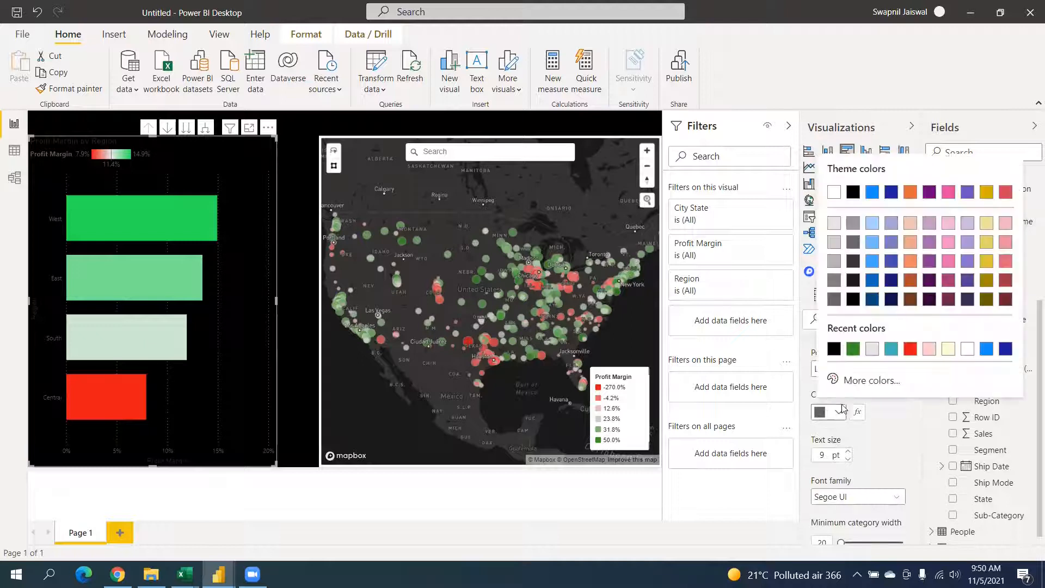
left_click(833, 193)
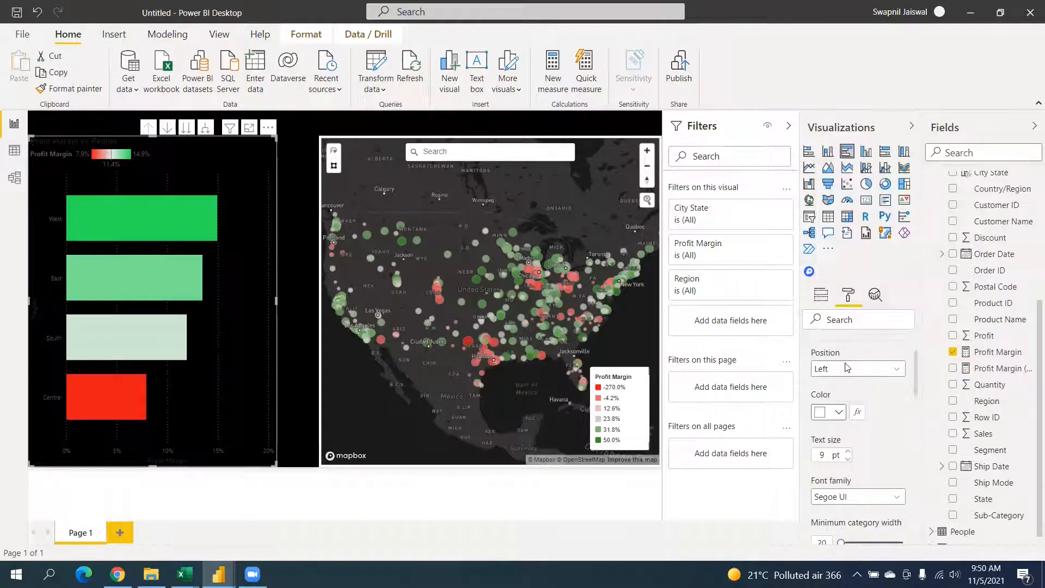
scroll(849, 381, "up", 1)
left_click(830, 396)
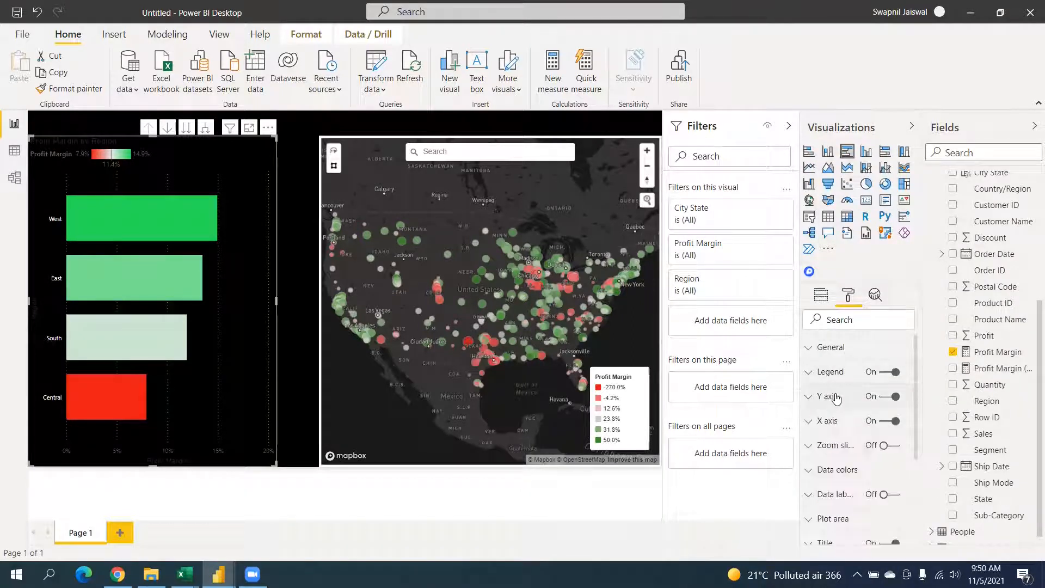
Step: Set the bar chart's legend text colour to white
left_click(852, 373)
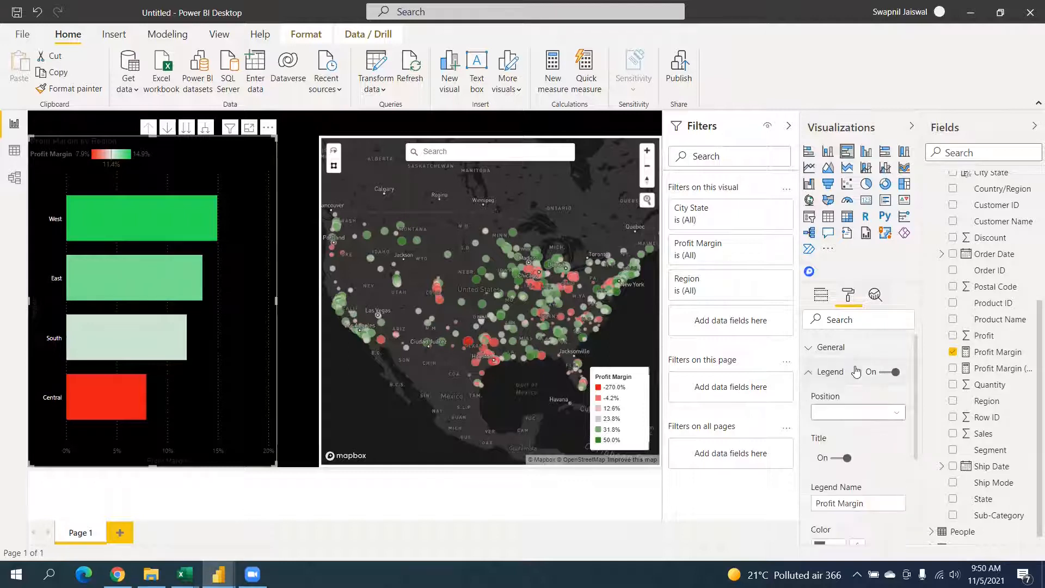
scroll(854, 392, "down", 2)
left_click(836, 411)
left_click(834, 190)
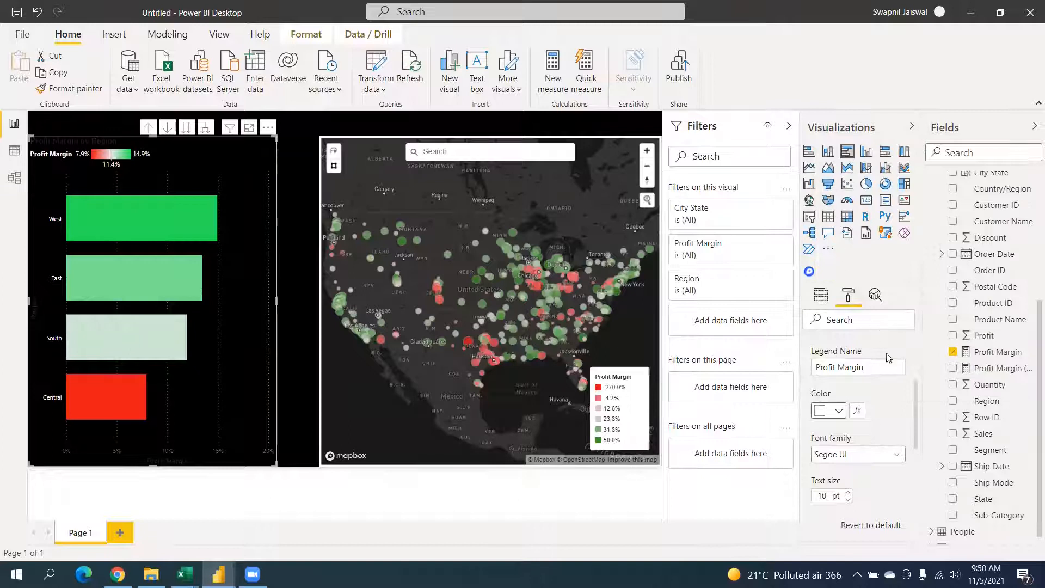
scroll(893, 381, "up", 3)
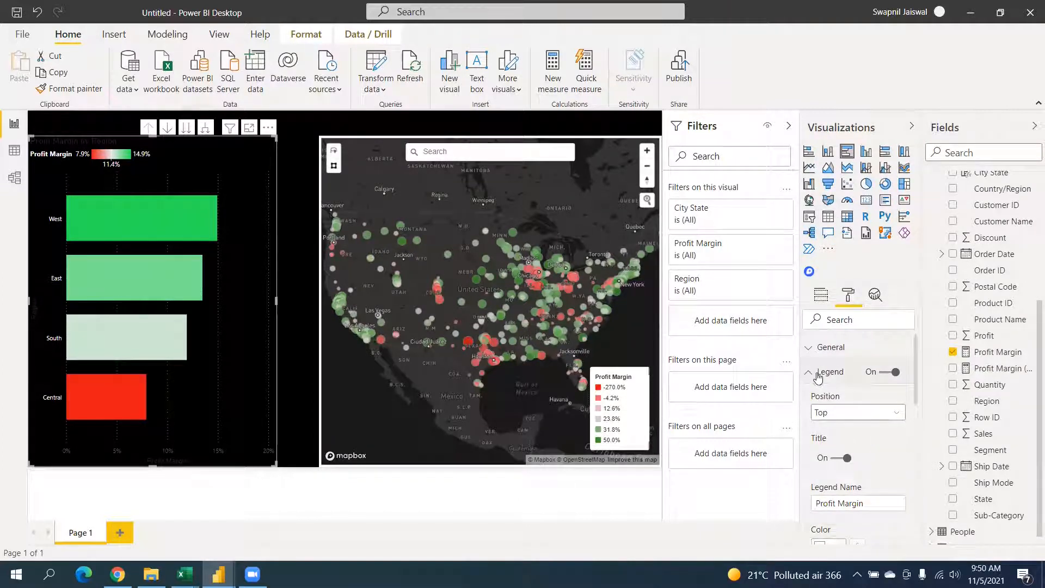
left_click(822, 372)
Step: Set the bar chart's X axis label colour to white
left_click(830, 423)
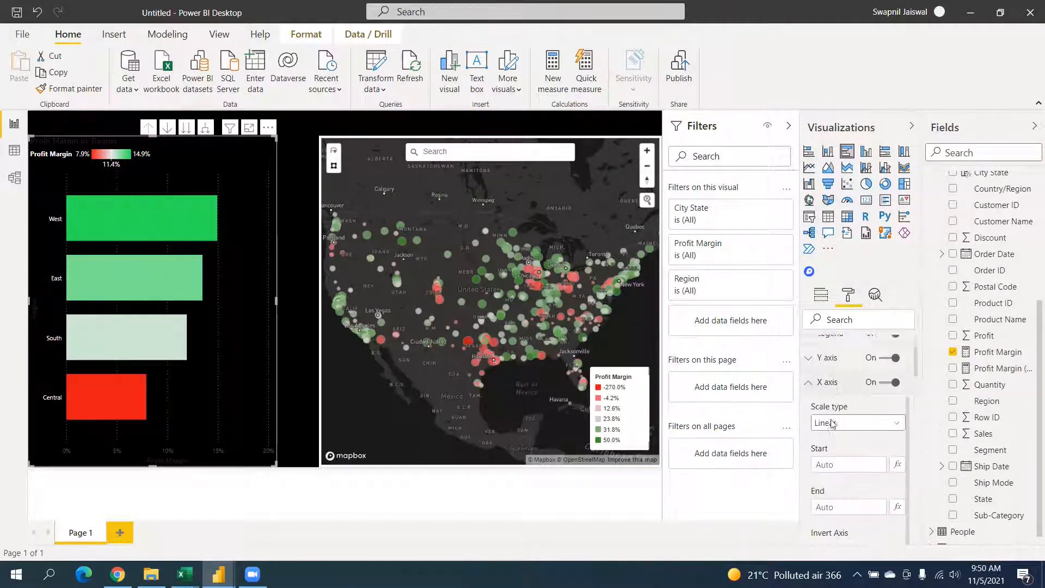
scroll(838, 473, "down", 3)
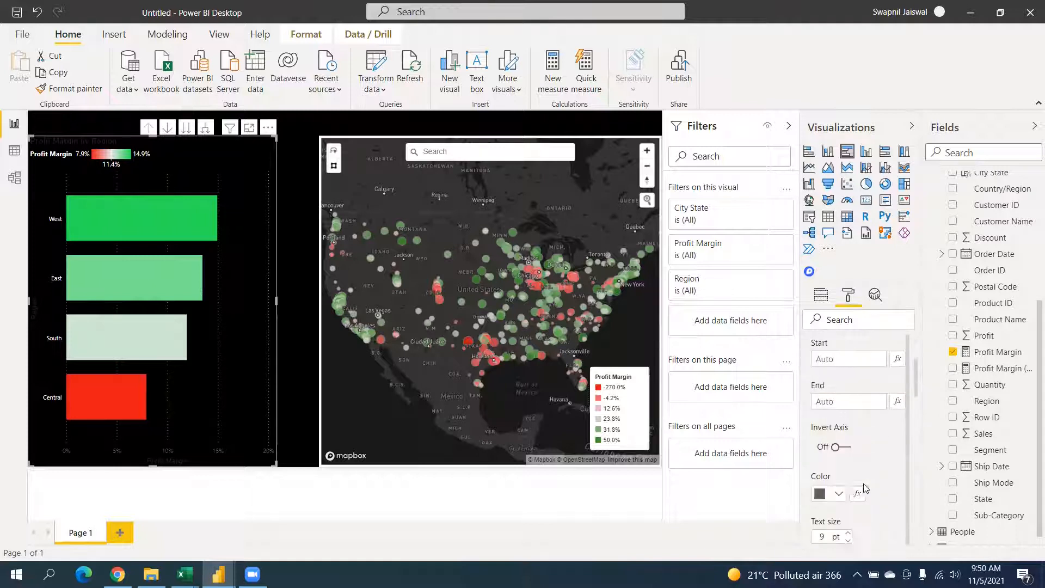
left_click(840, 428)
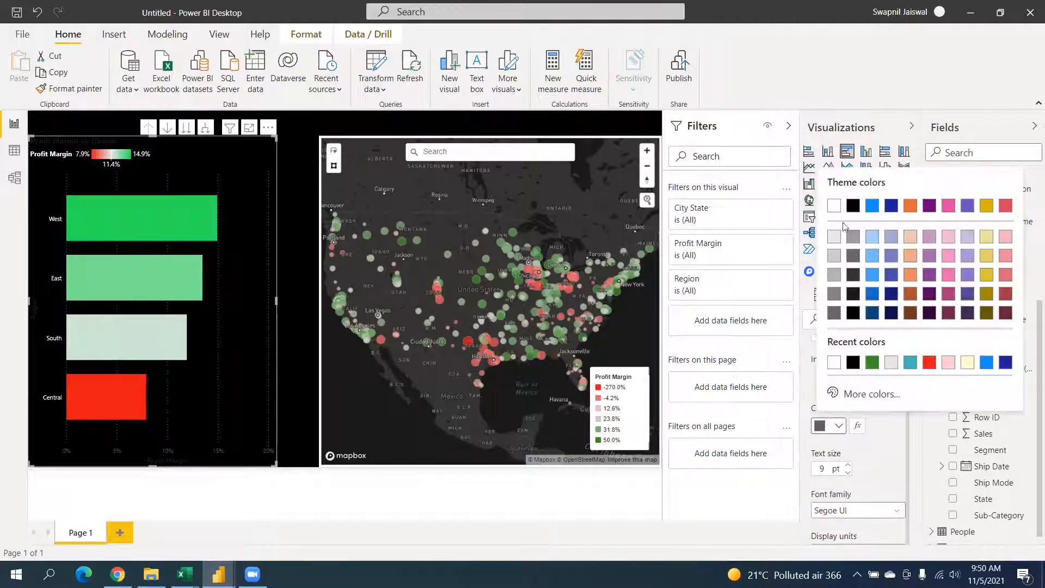
left_click(834, 206)
scroll(901, 430, "up", 6)
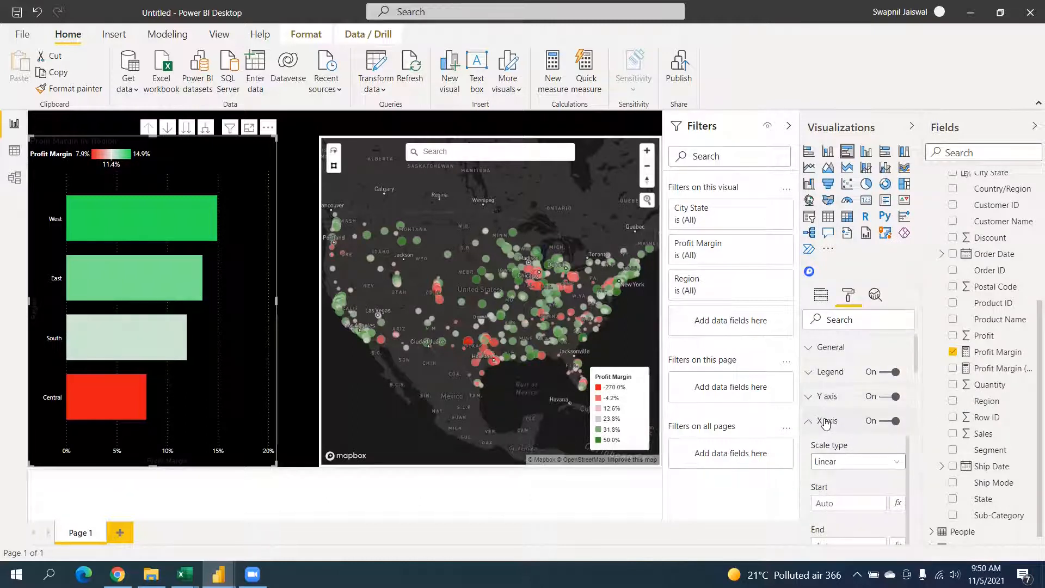
left_click(826, 423)
Step: Turn off the bar chart's title
scroll(838, 428, "down", 2)
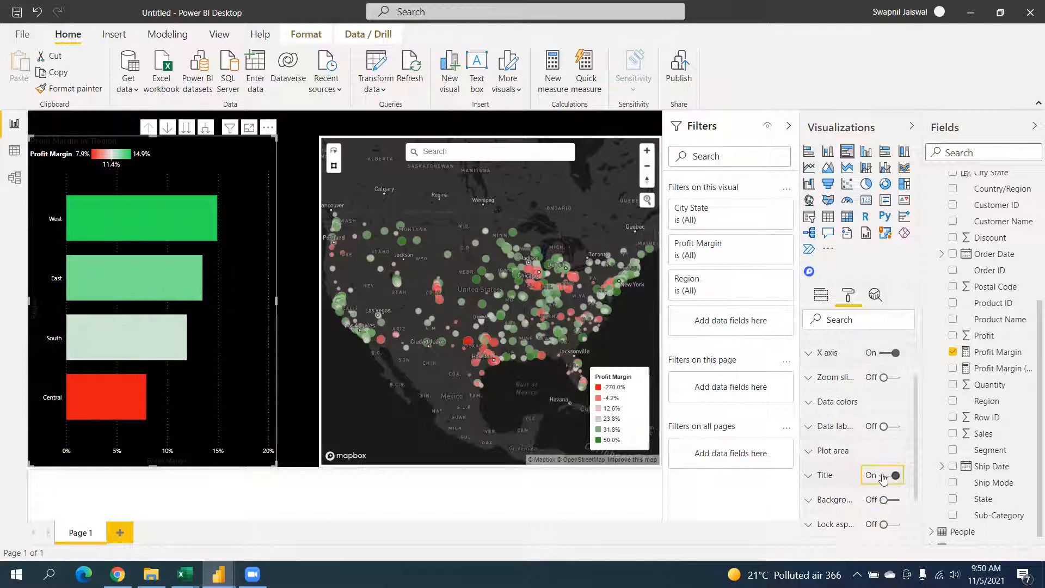
left_click(883, 476)
scroll(855, 455, "up", 2)
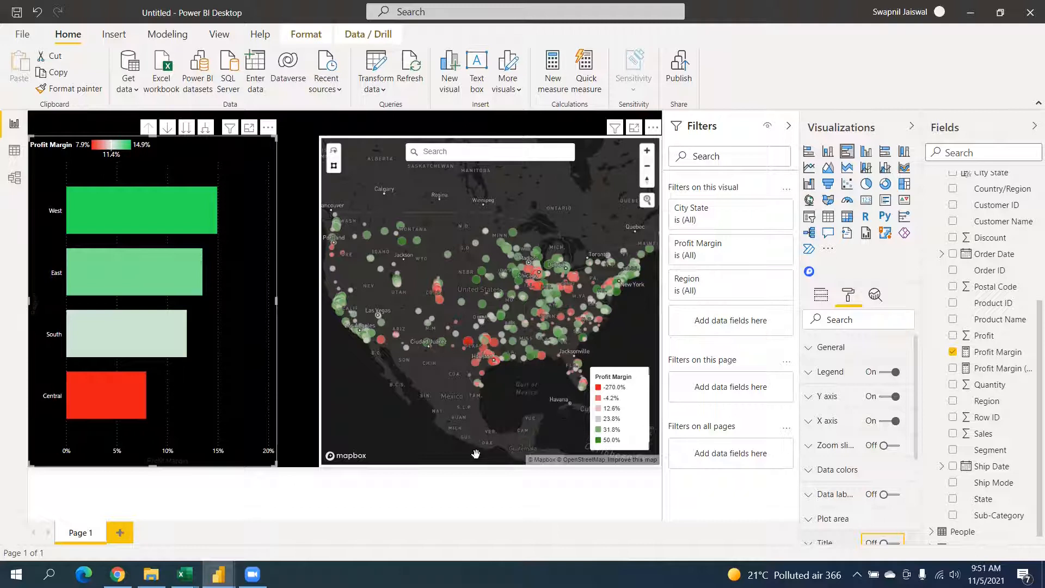
left_click(370, 439)
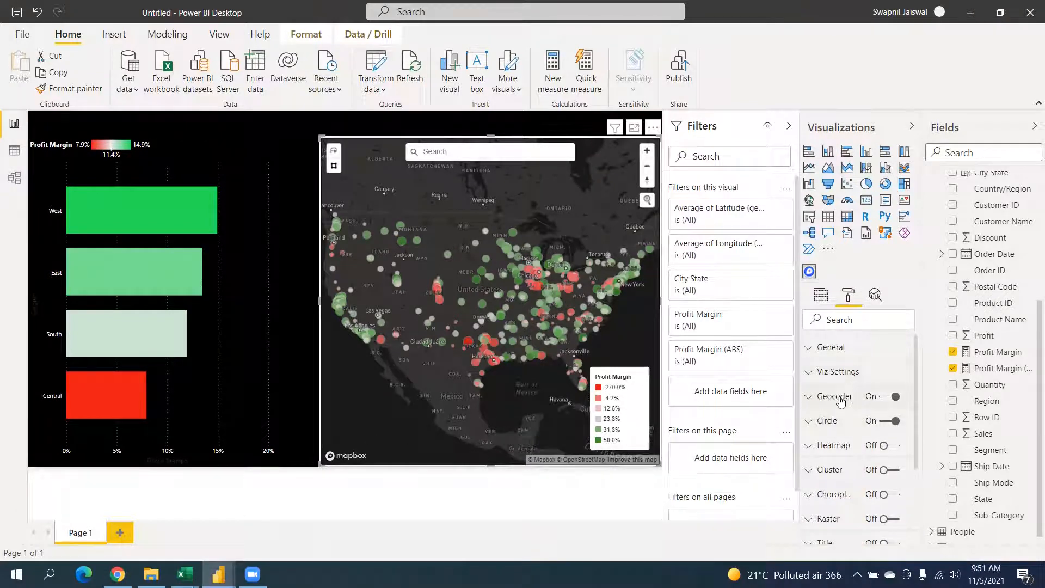
left_click(841, 401)
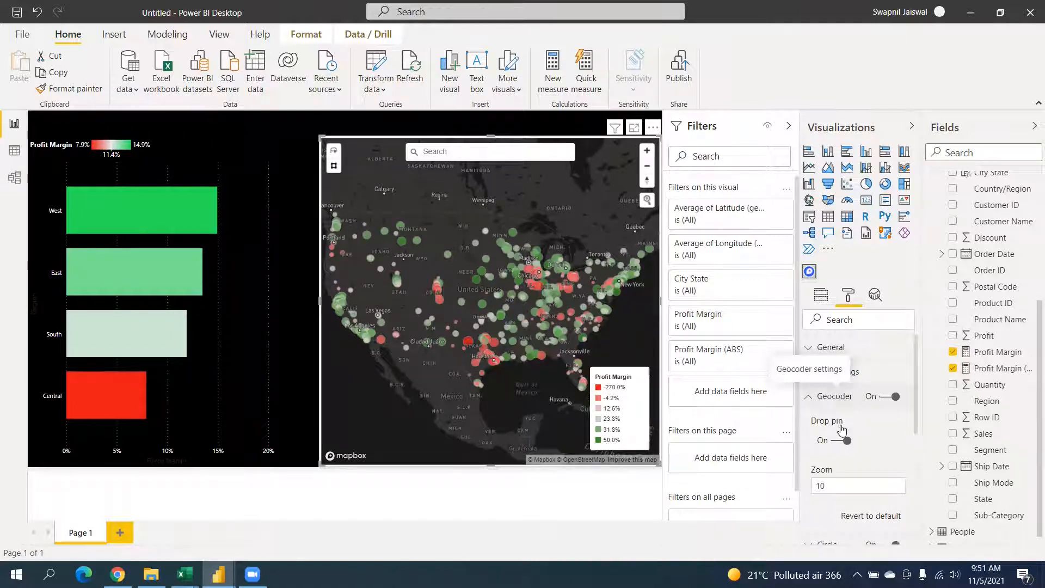
left_click(840, 400)
left_click(839, 422)
left_click(839, 422)
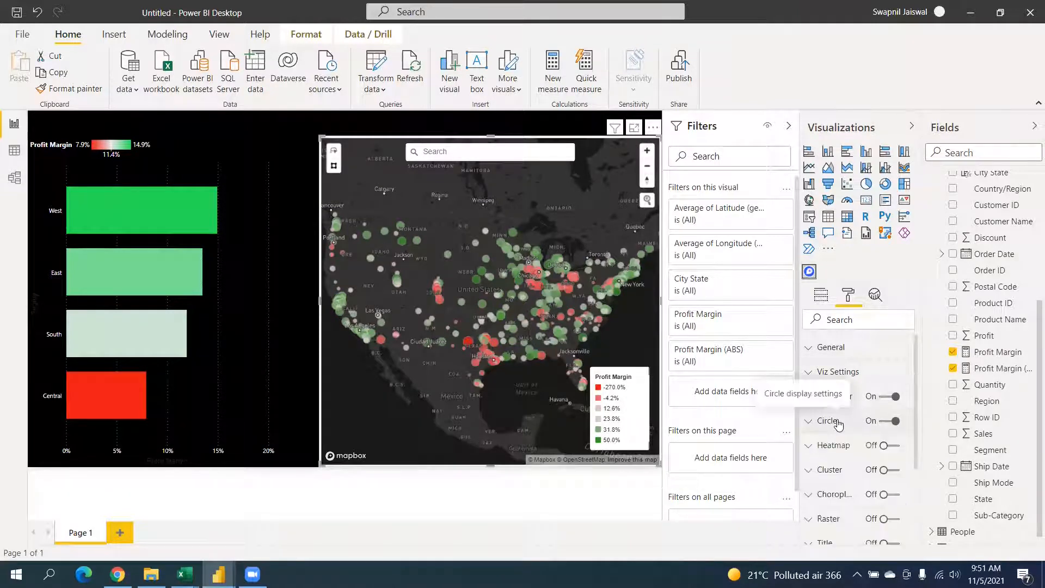
scroll(858, 425, "down", 2)
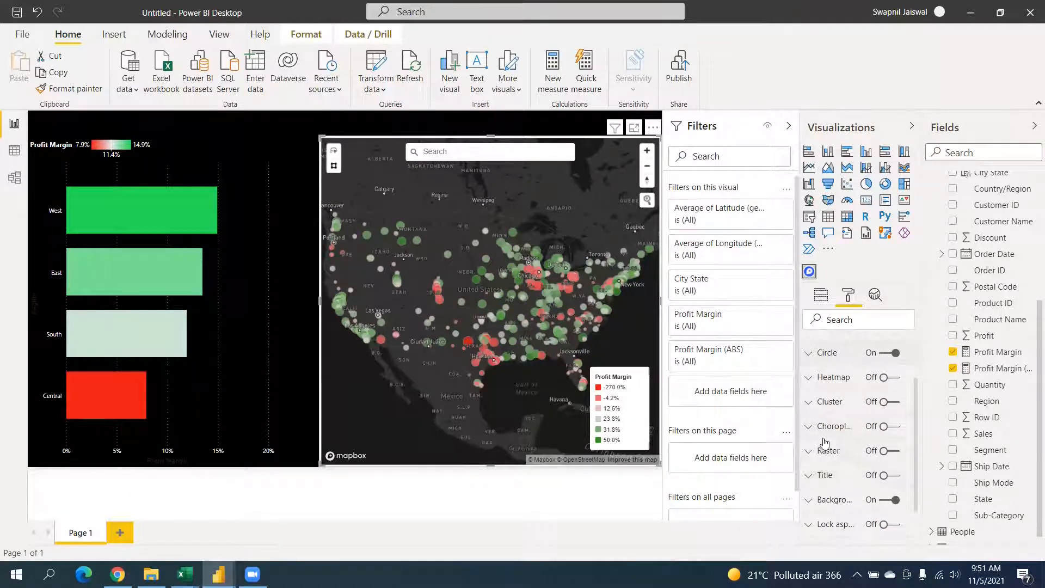
left_click(295, 361)
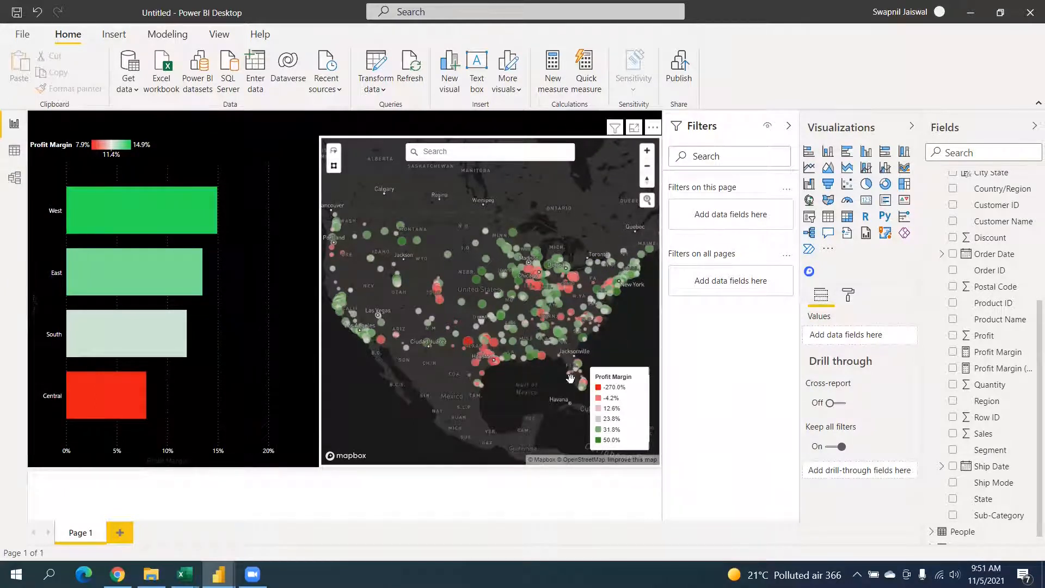
left_click(387, 423)
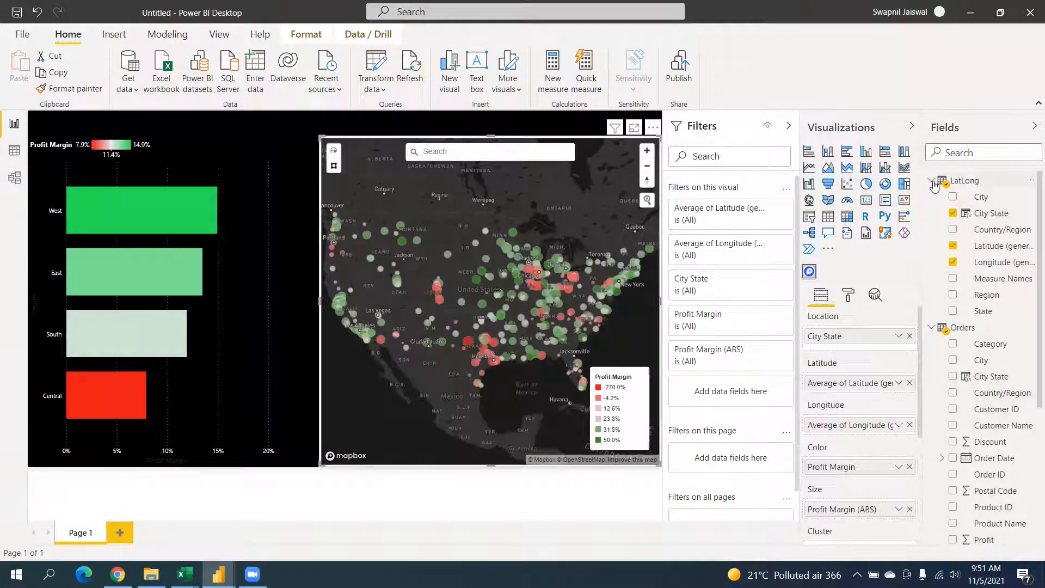
left_click(933, 183)
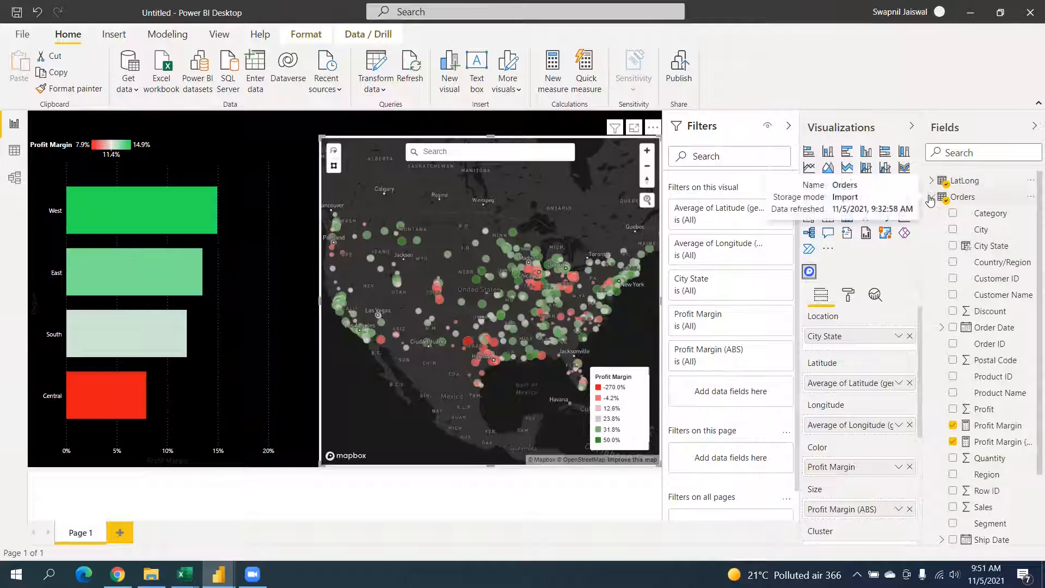
left_click(932, 198)
left_click(202, 152)
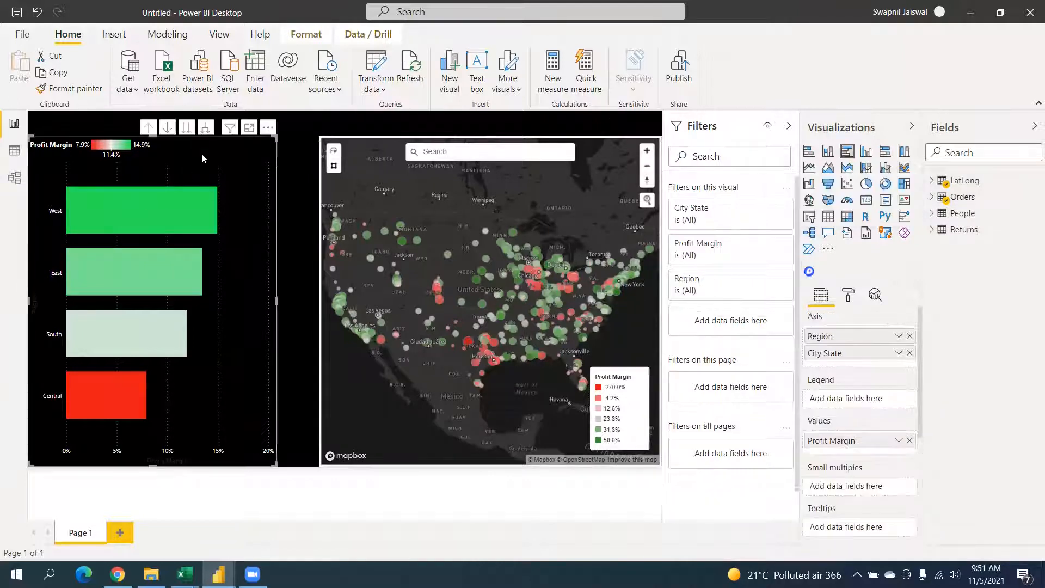
Step: Add City State and Profit Margin from the Orders table to the Mapbox map's tooltips
left_click(349, 442)
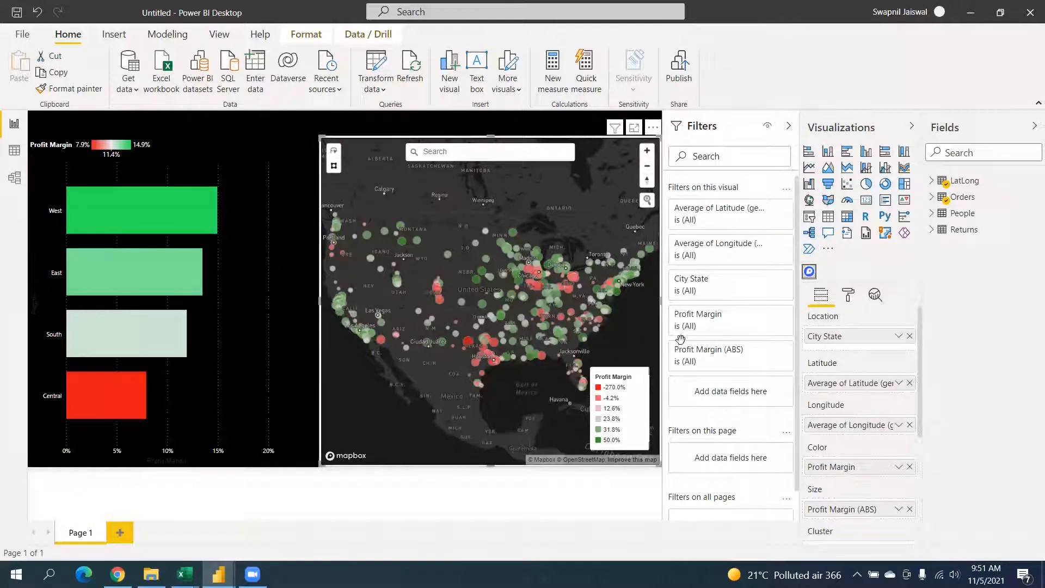
scroll(868, 346, "down", 5)
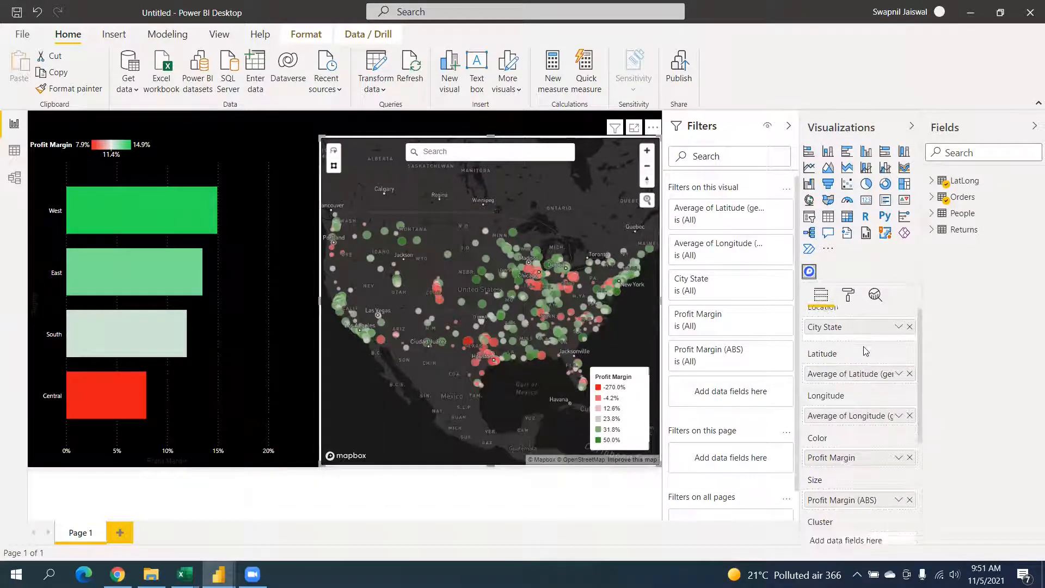
left_click(933, 196)
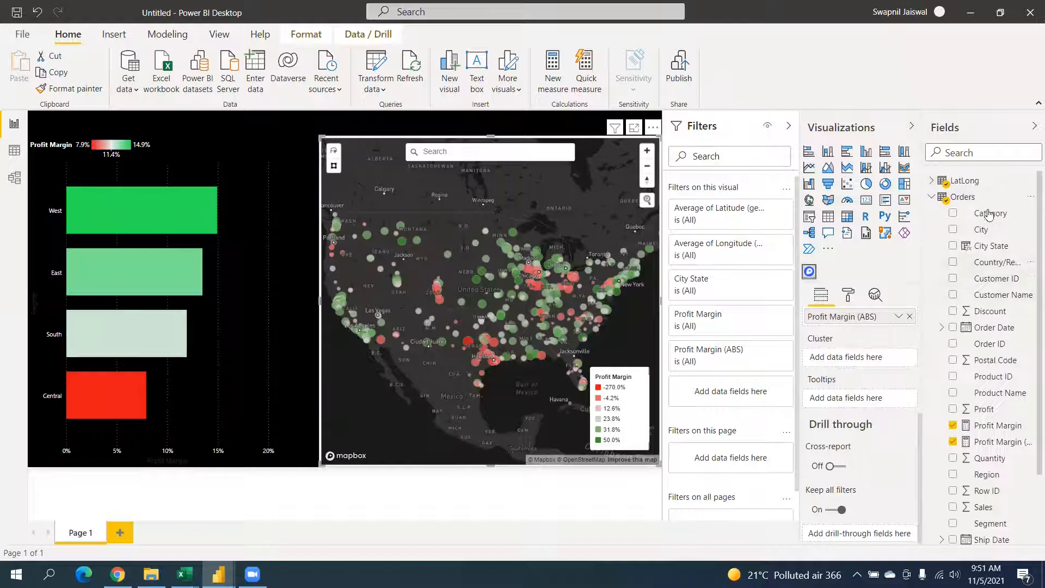
left_click_drag(999, 247, 864, 399)
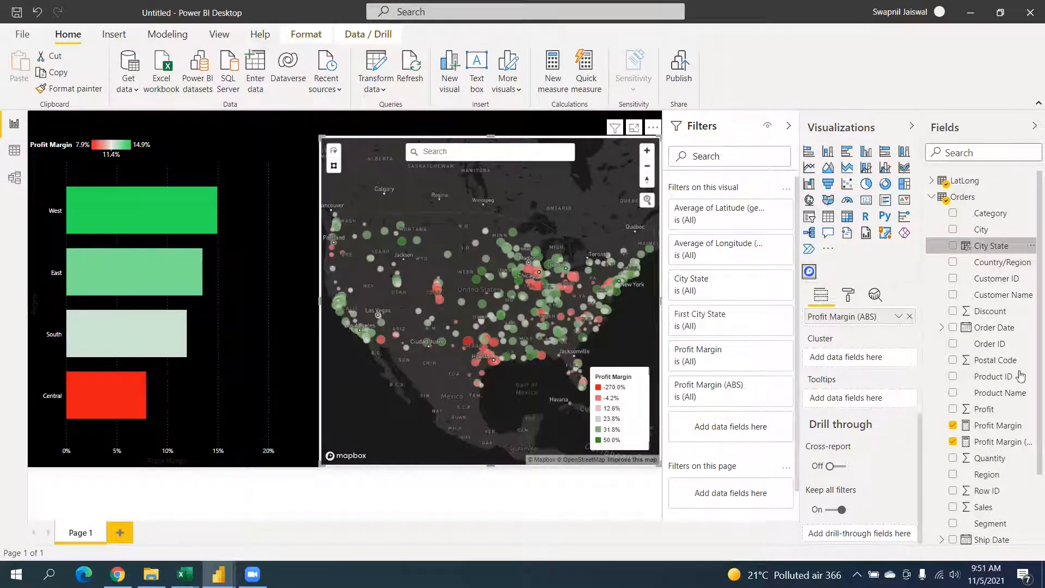
left_click_drag(996, 429, 854, 407)
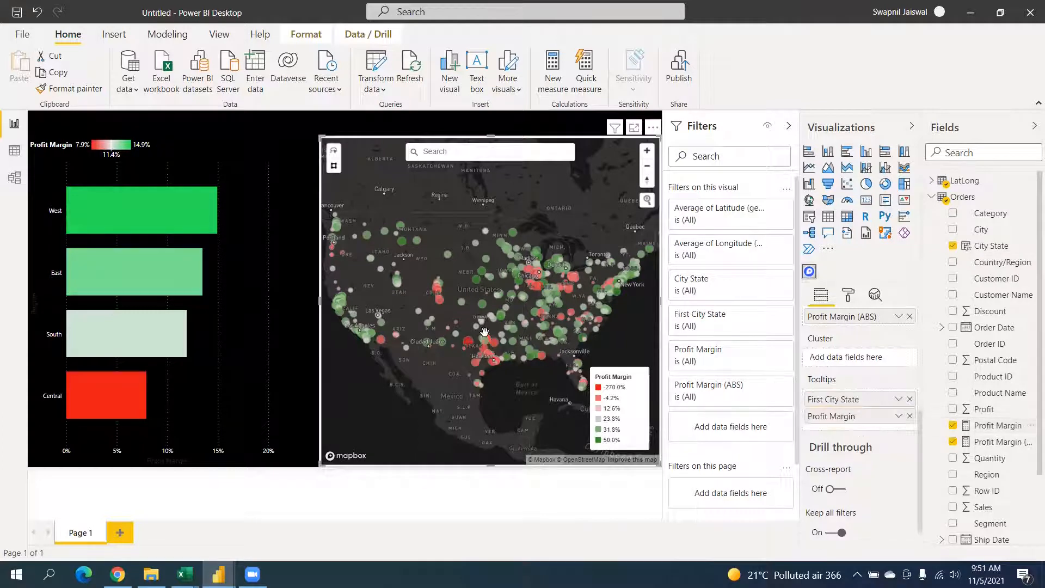
Step: Filter the map by the Central bar and inspect the tooltip of a city circle in Texas
mouse_move(486, 346)
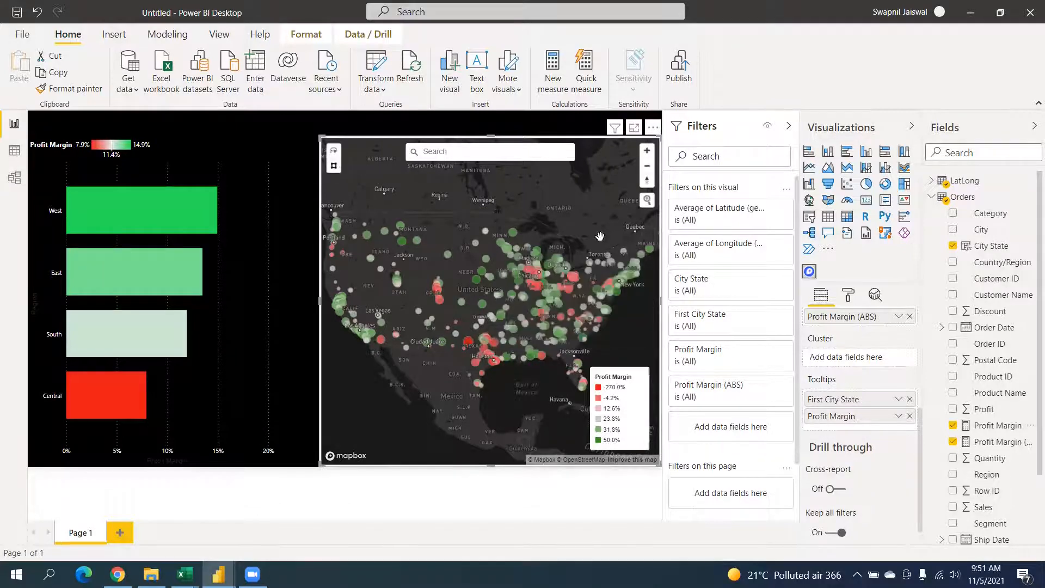
left_click(105, 383)
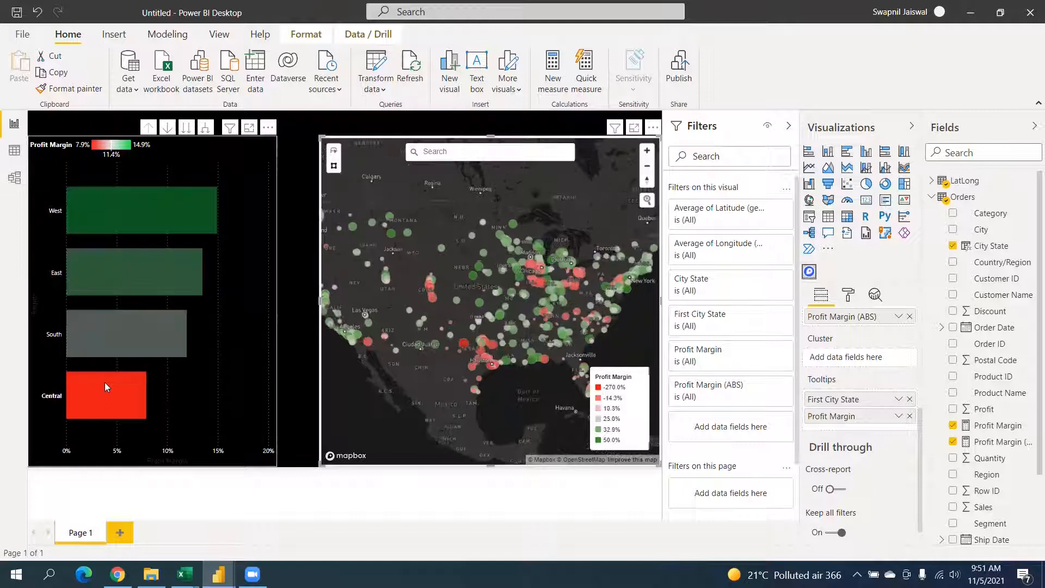
mouse_move(433, 376)
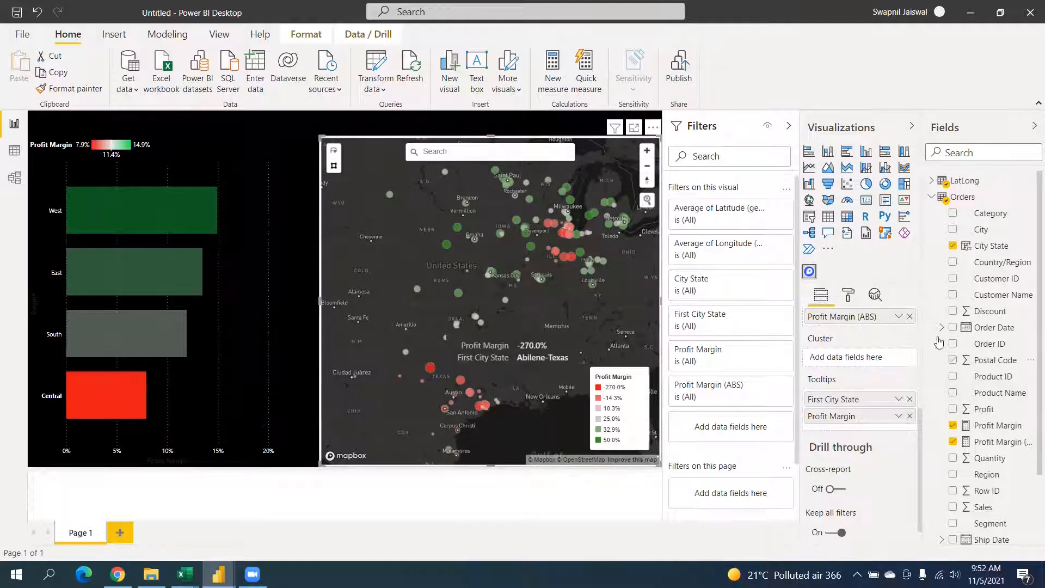
Step: Set the Mapbox map's diverging circle colour scale to minimum -1, center 0 and maximum 1
left_click(848, 295)
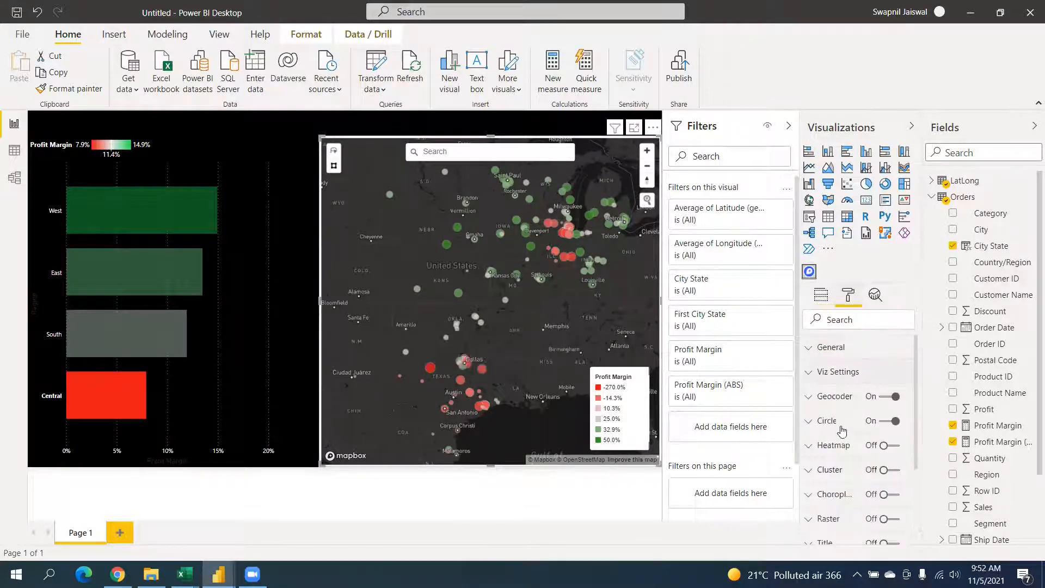
left_click(827, 421)
scroll(839, 413, "down", 5)
left_click(843, 396)
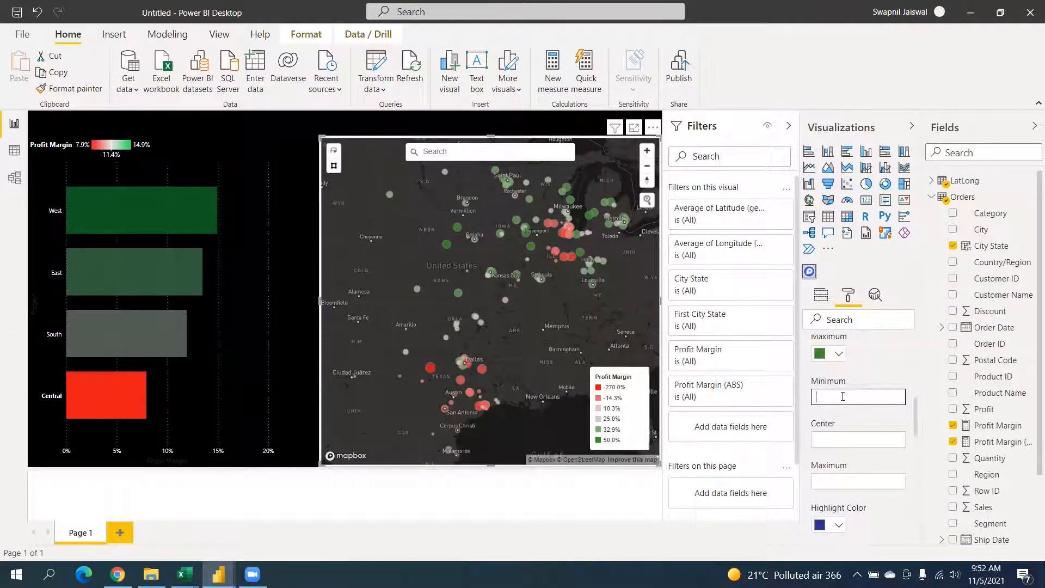
type("-1")
left_click(858, 440)
type("0")
left_click(845, 480)
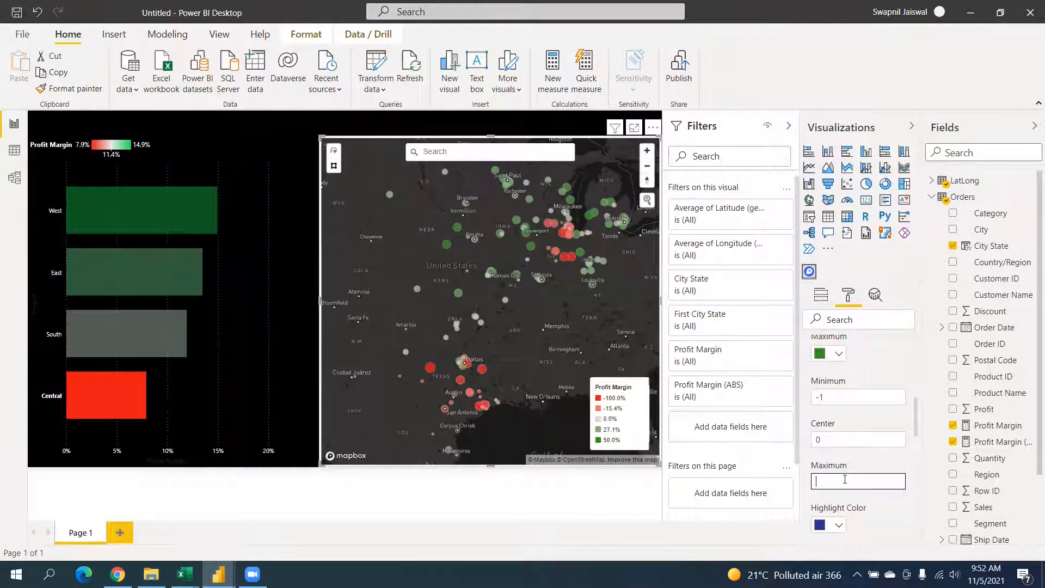
type("1")
key("Return")
scroll(871, 381, "up", 5)
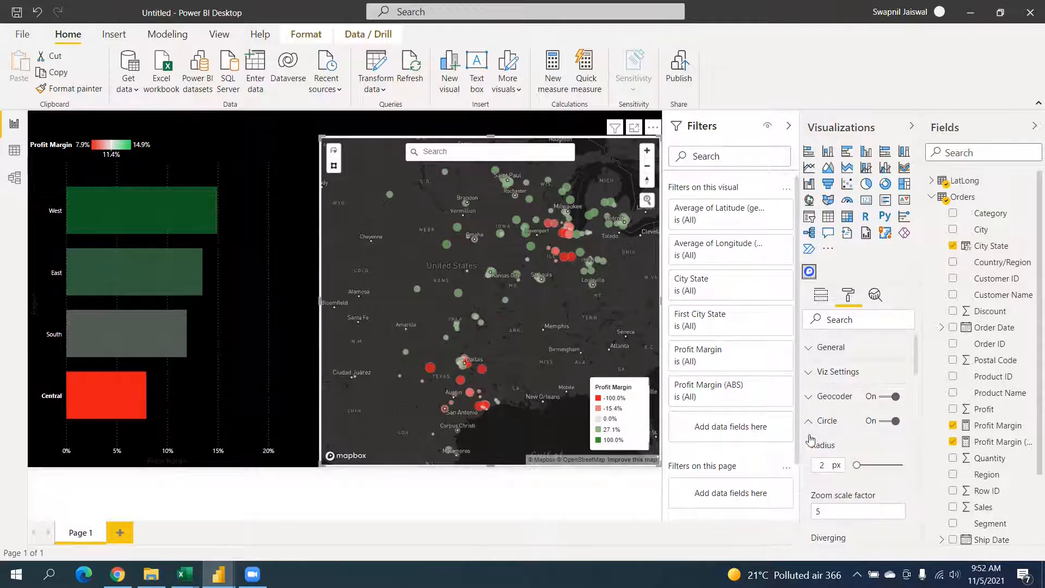
scroll(846, 469, "down", 3)
scroll(847, 489, "down", 2)
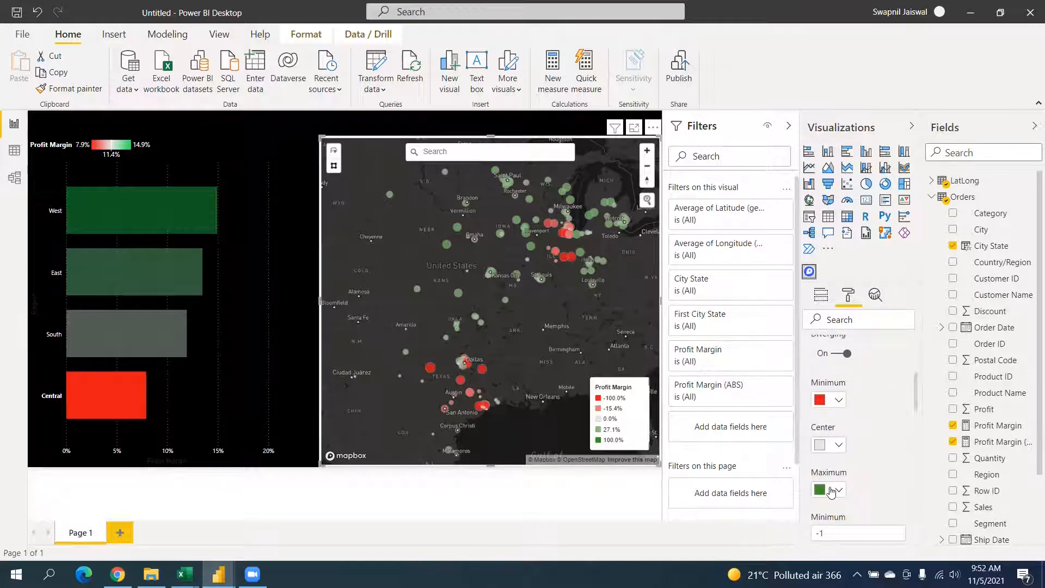
scroll(849, 485, "down", 2)
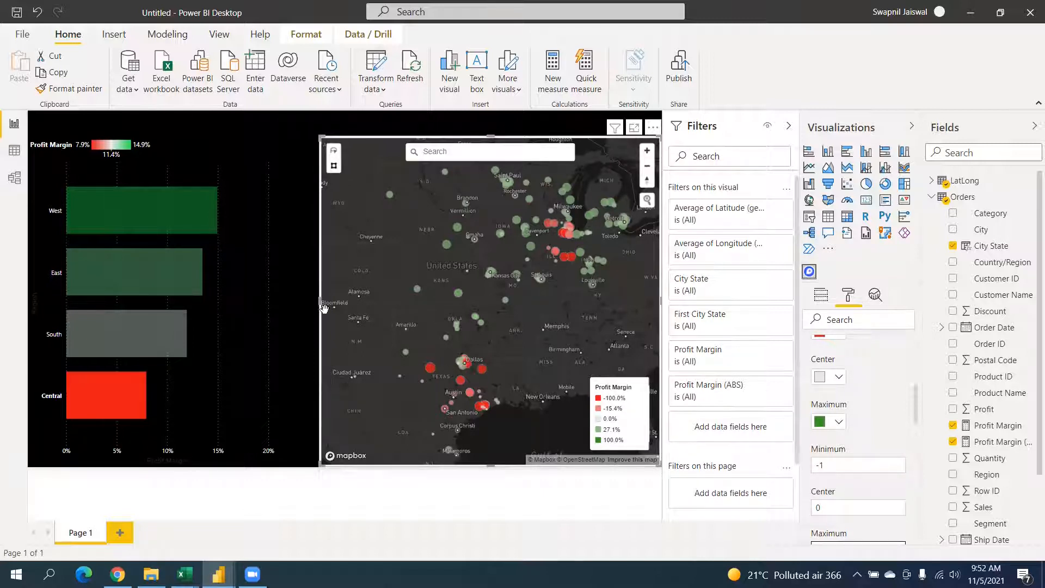
Step: Open the bar chart's default data colour scale and set its minimum to a custom value of -1, keeping Diverging on
left_click(244, 281)
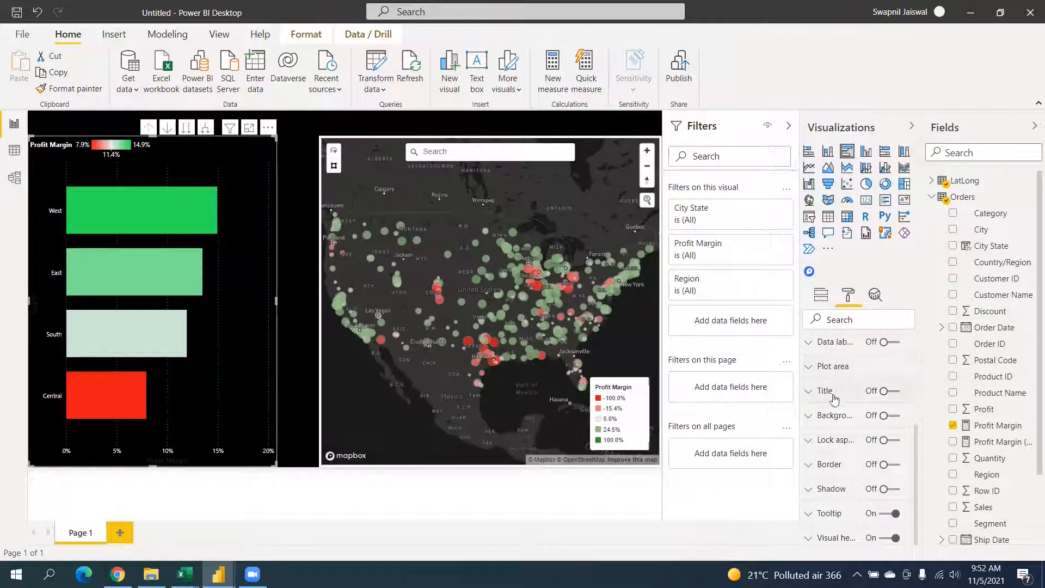
scroll(833, 381, "up", 3)
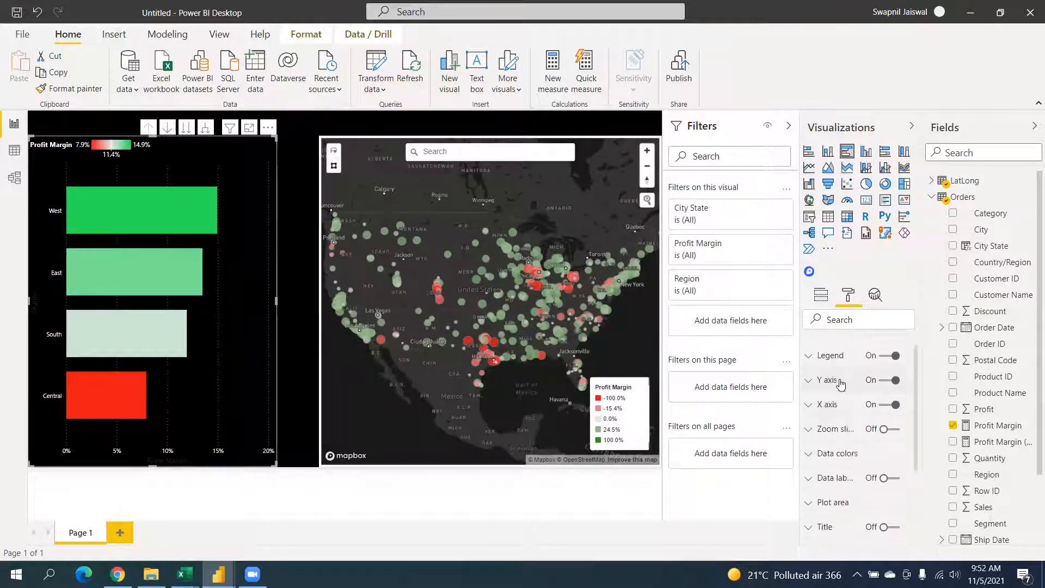
left_click(852, 462)
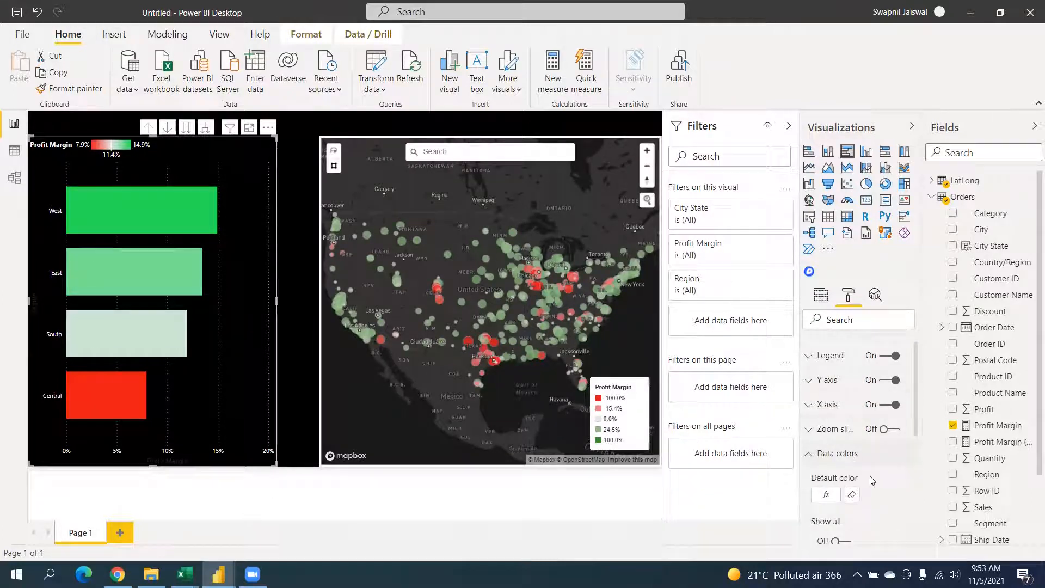
left_click(826, 496)
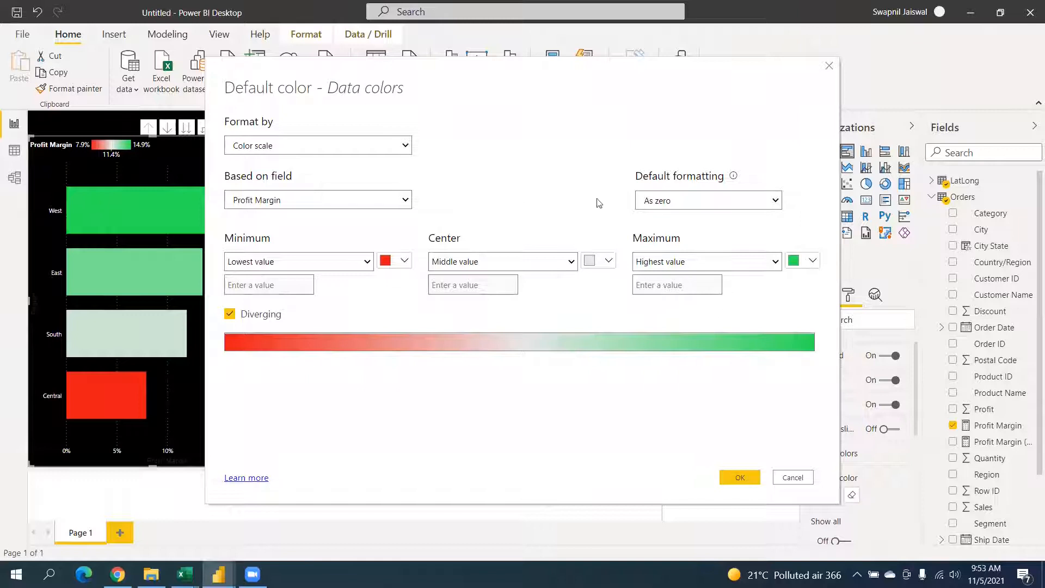
left_click(230, 315)
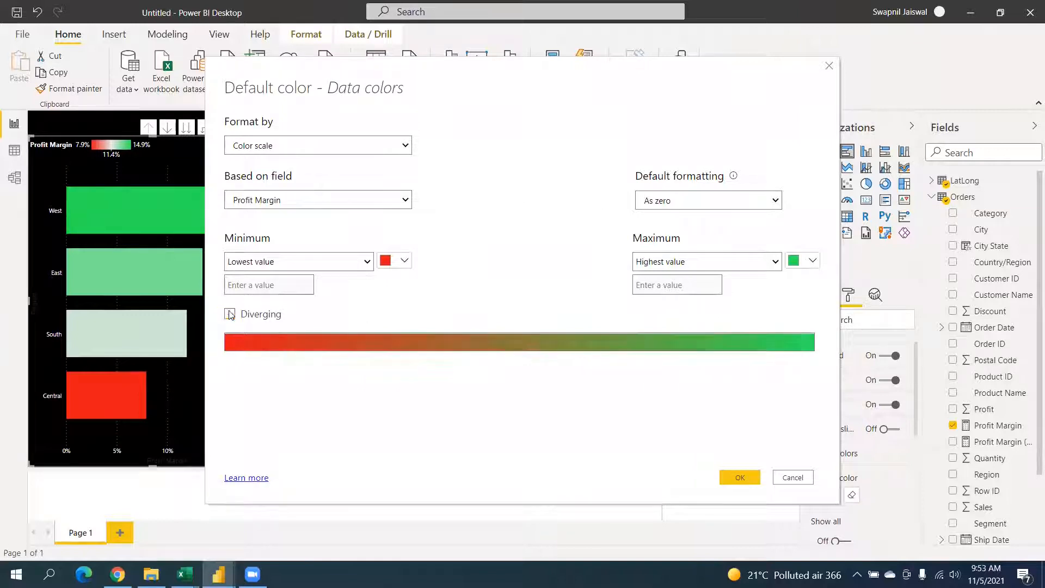
left_click(230, 315)
left_click(322, 266)
left_click(306, 289)
left_click(303, 288)
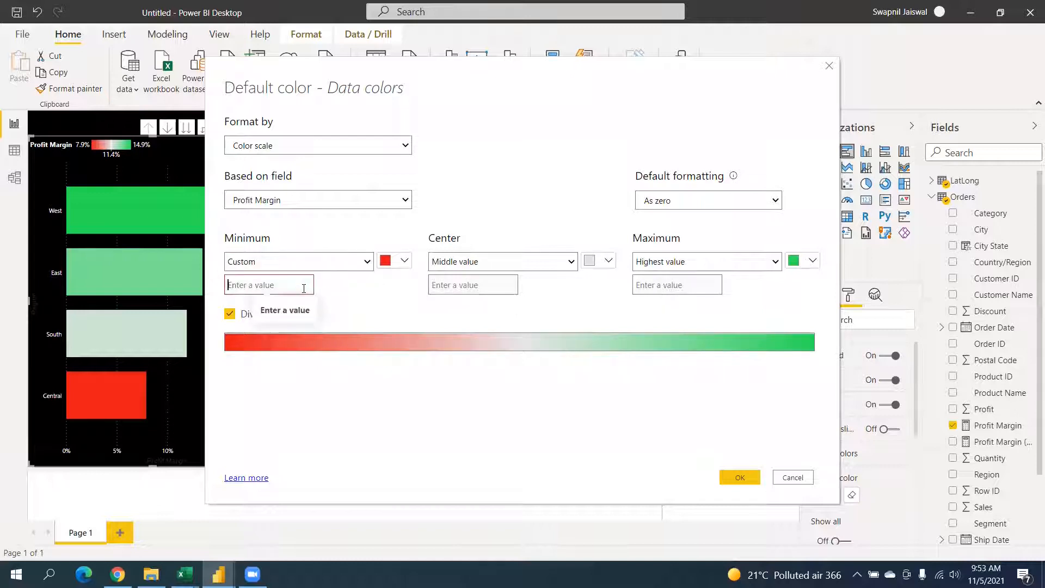
type("-1")
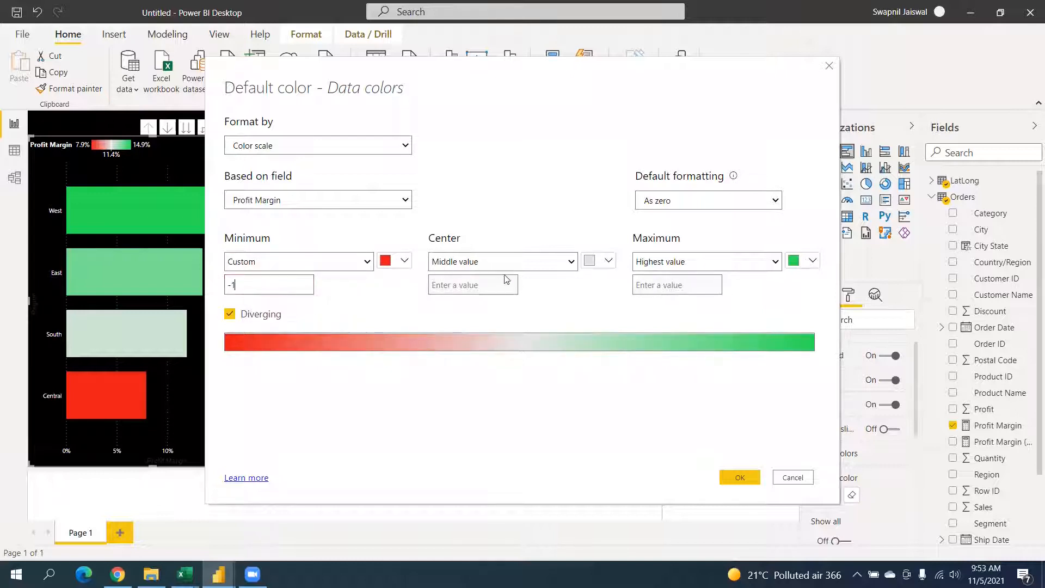
Step: Set the bar colour scale's center to custom 0 and maximum to custom 1, and apply it
left_click(512, 266)
left_click(508, 288)
left_click(497, 284)
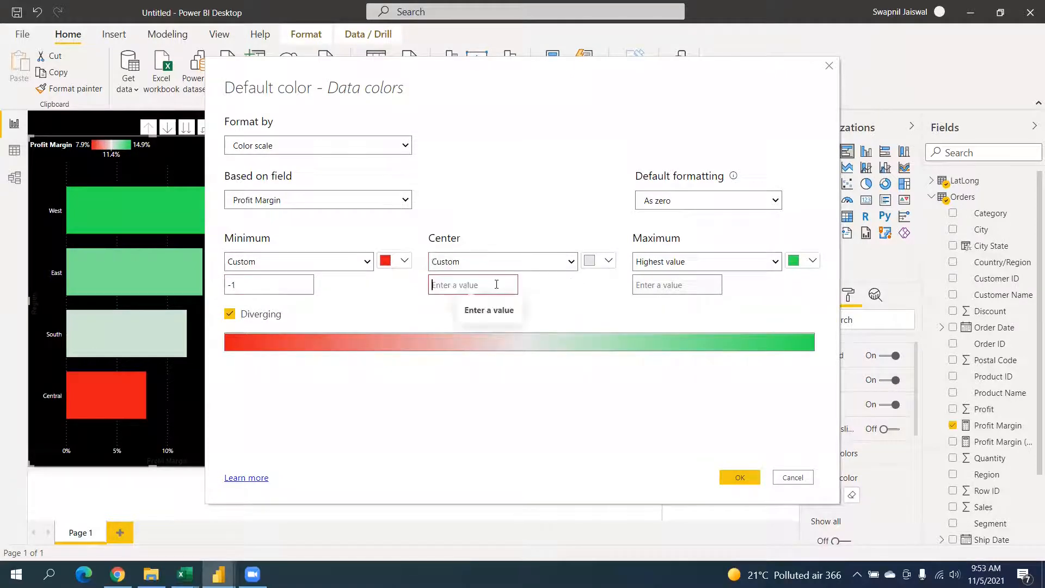
type("0")
left_click(734, 265)
left_click(722, 288)
left_click(688, 284)
type("1")
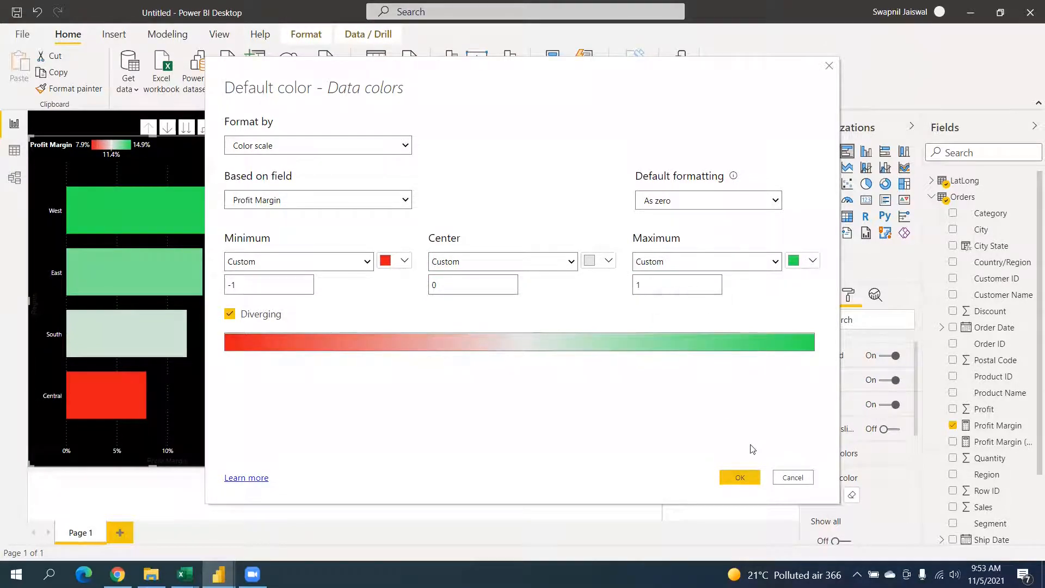
left_click(753, 486)
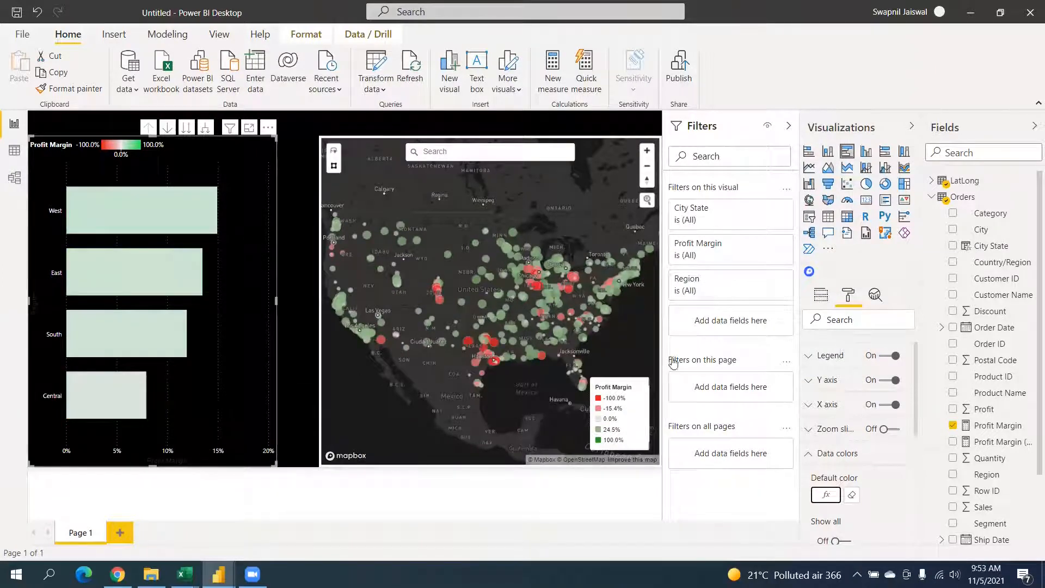
Step: Reset the bar chart's colour scale to Lowest value, Middle value and Highest value, and apply it
left_click(826, 495)
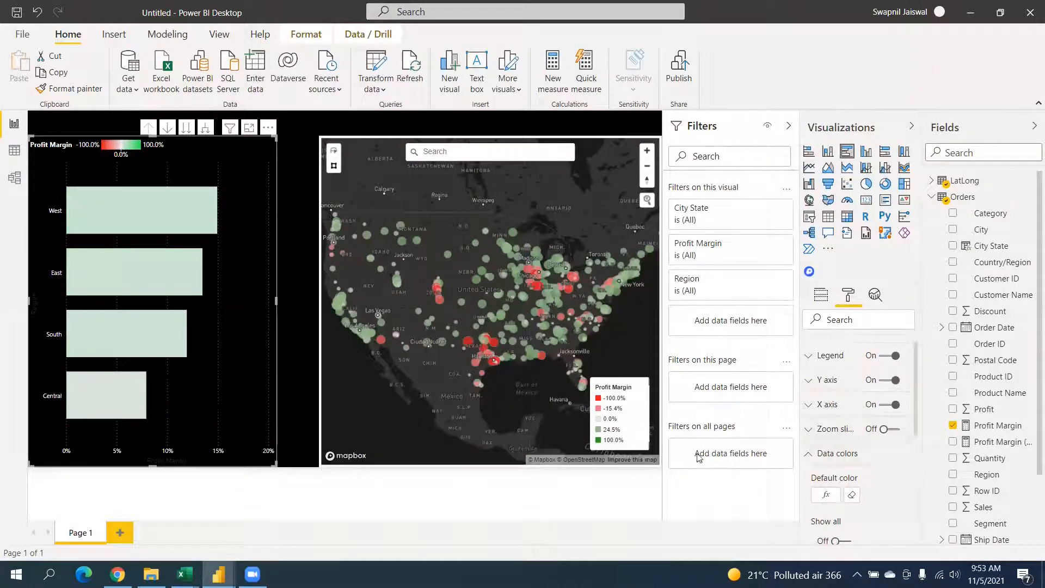
left_click(327, 269)
left_click(333, 278)
left_click(492, 262)
left_click(497, 276)
left_click(693, 254)
left_click(697, 276)
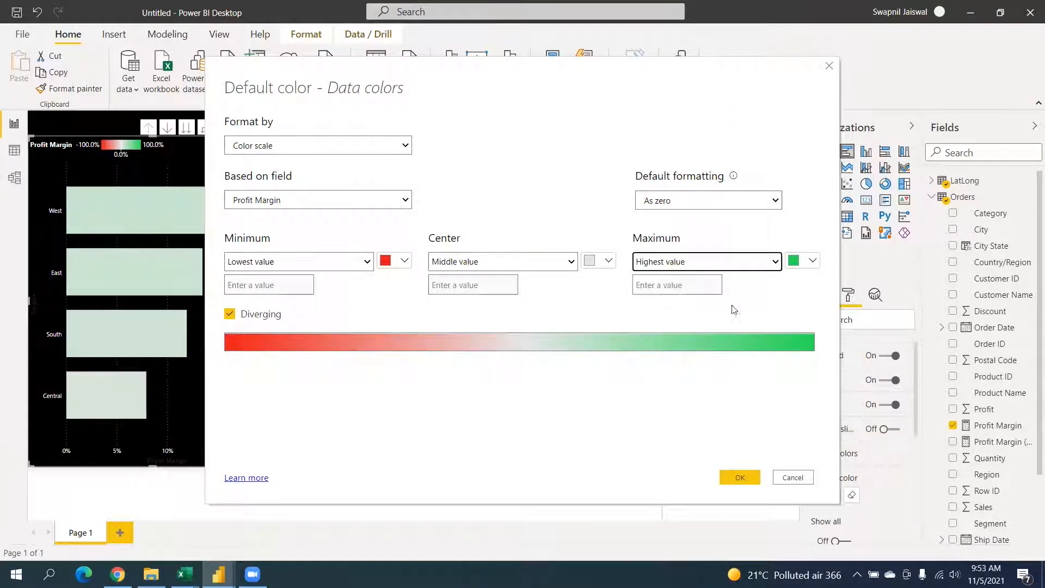
left_click(740, 477)
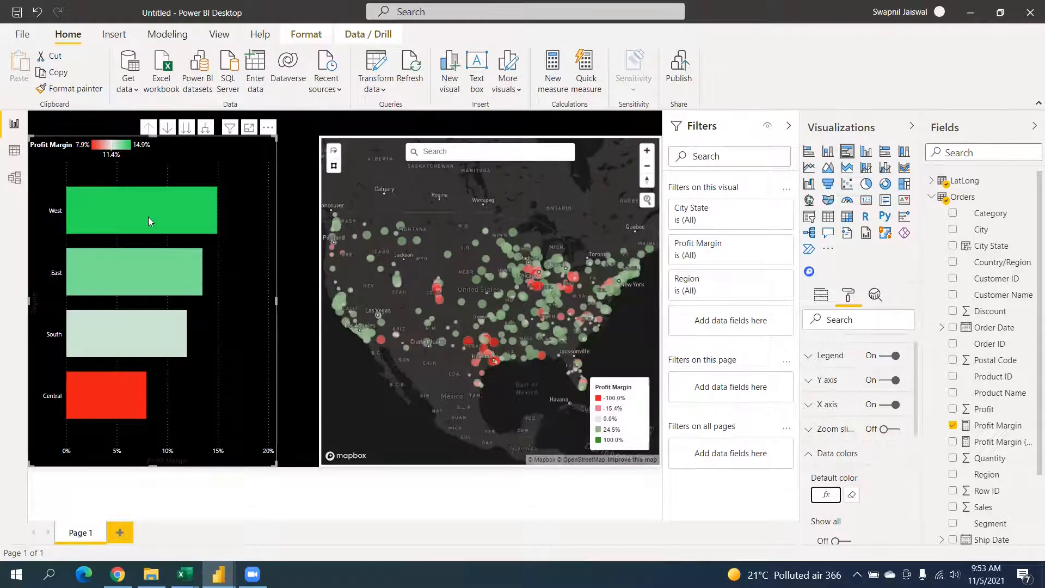
Step: Filter the map by the Central bar, compare it with the unfiltered map, and clear the selection
left_click(108, 387)
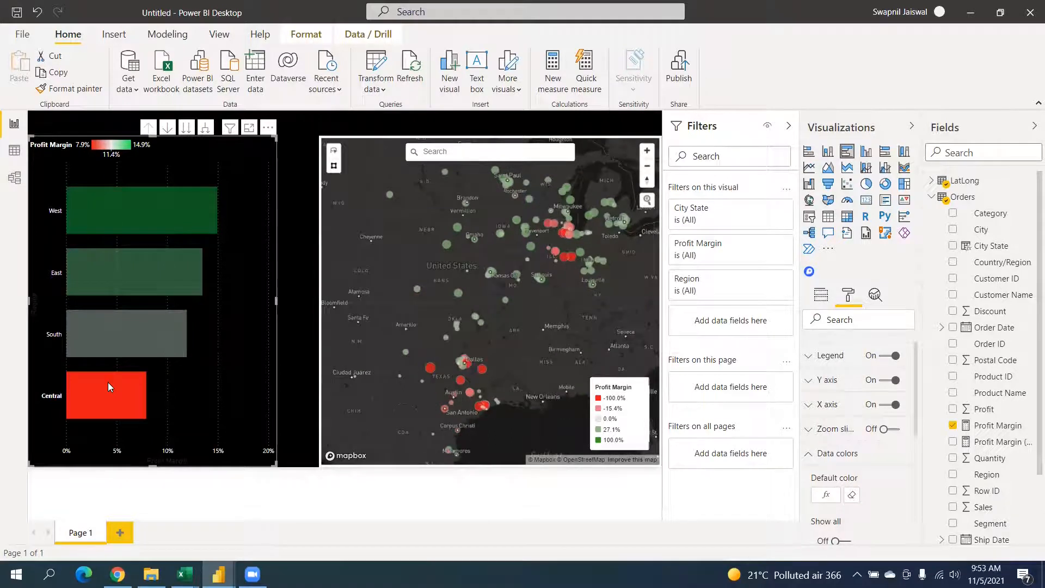
left_click(109, 384)
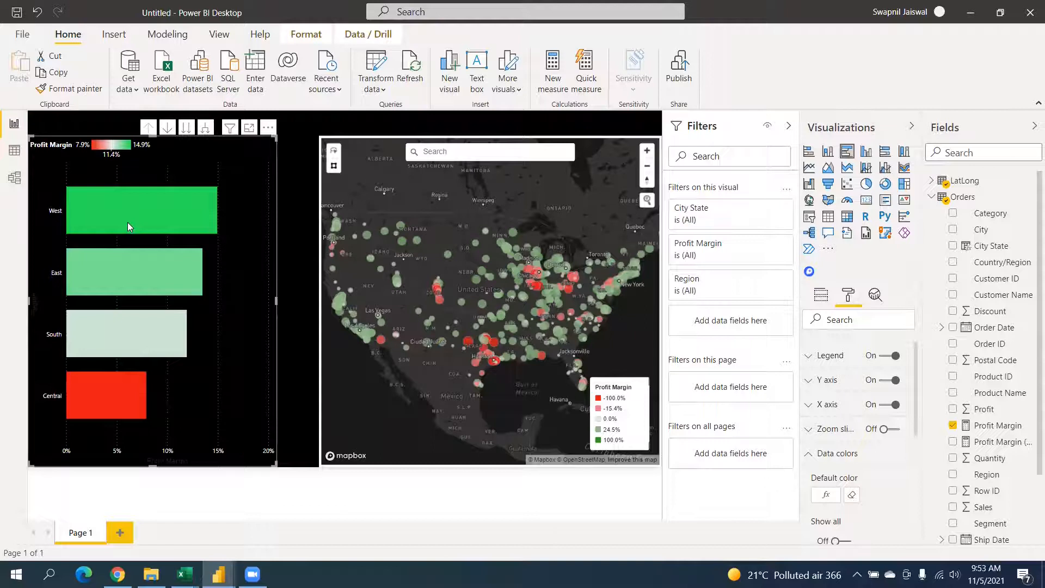
left_click(106, 403)
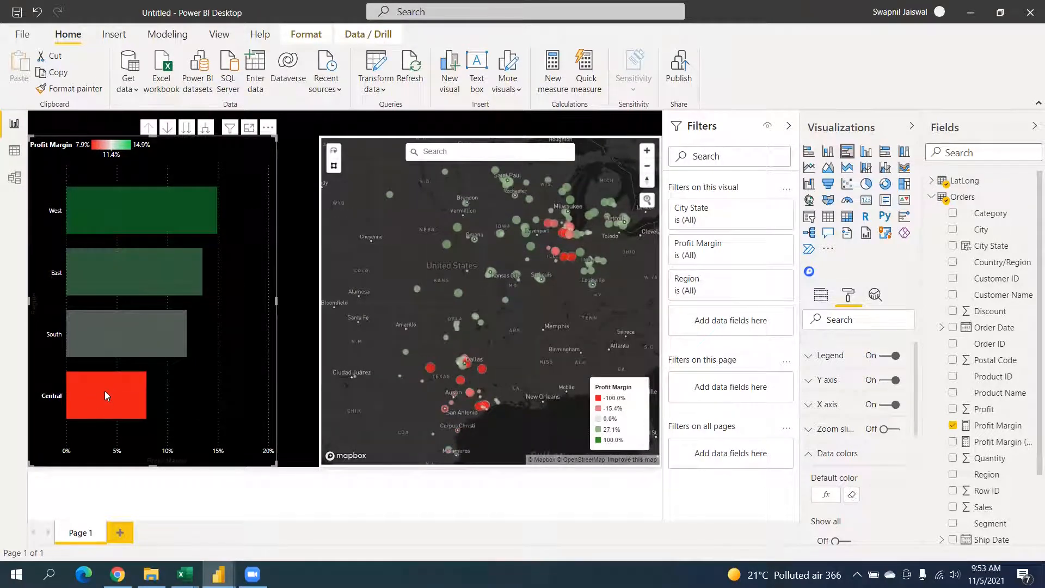
mouse_move(106, 388)
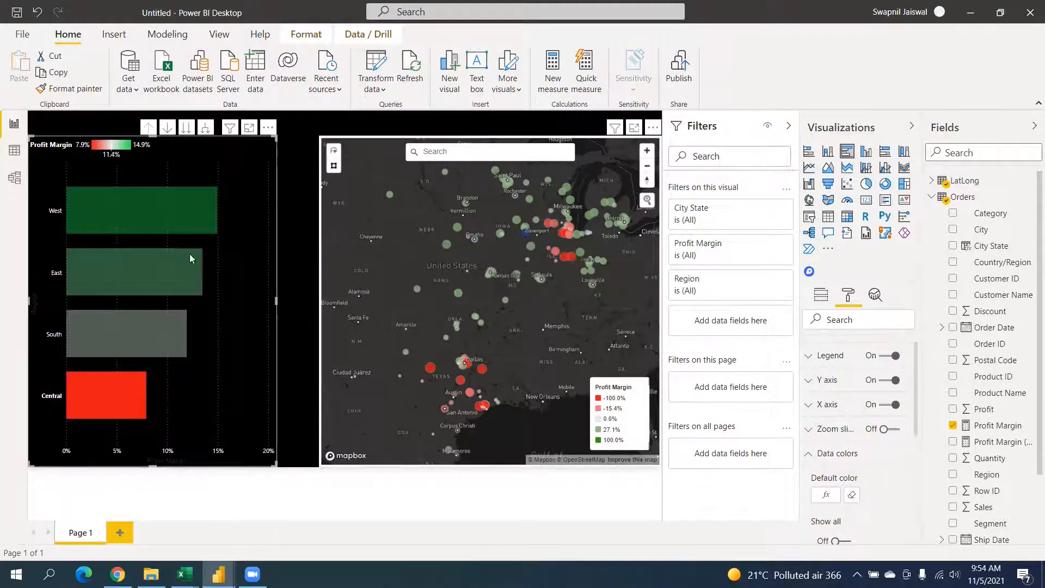
left_click(132, 387)
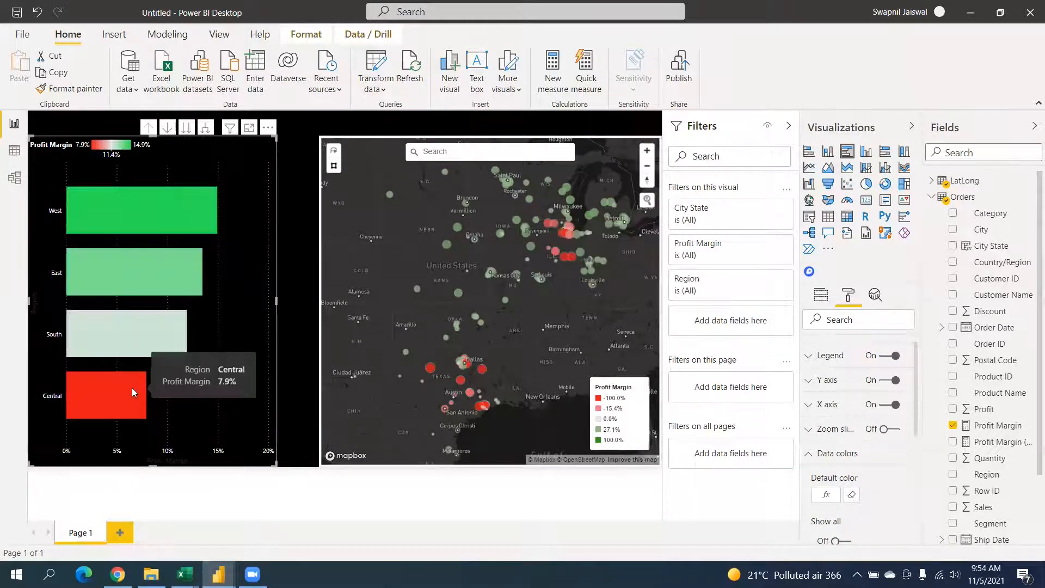
Step: Turn on drill mode for the bar chart, drill down into Central and look through its City State bars
left_click(168, 130)
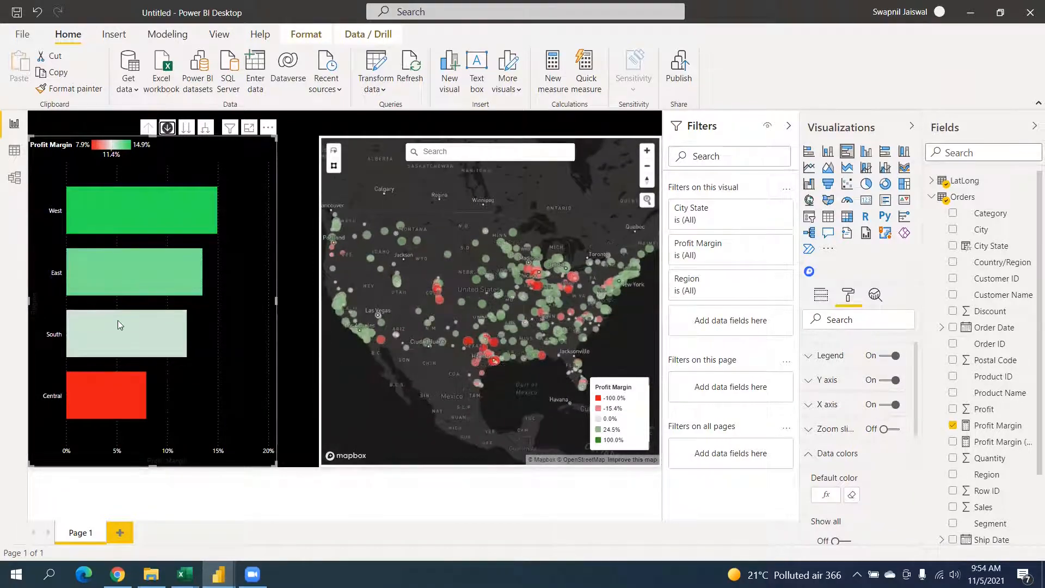
left_click(125, 383)
scroll(216, 276, "down", 5)
scroll(216, 277, "down", 5)
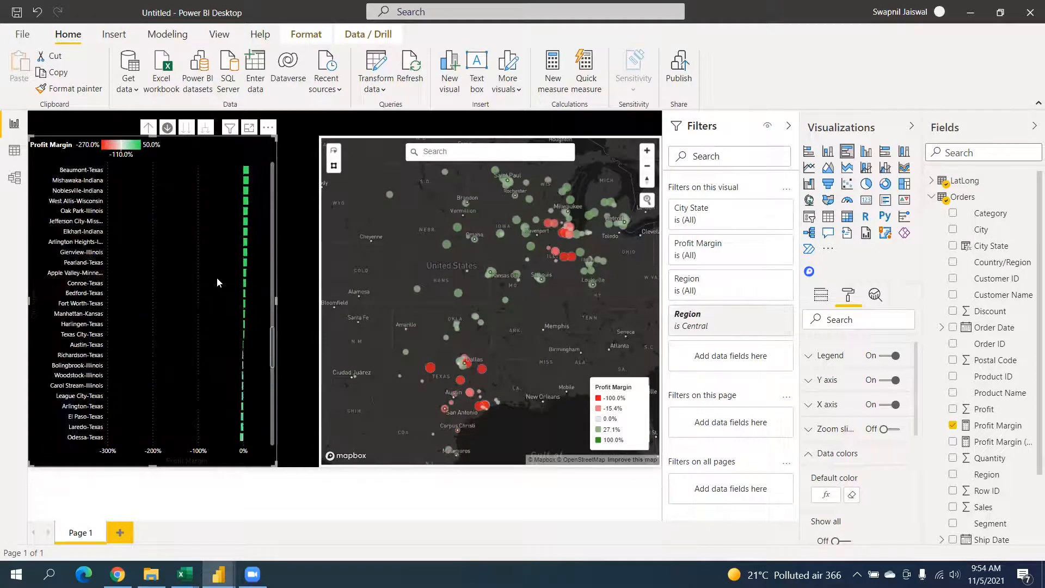
scroll(217, 276, "down", 5)
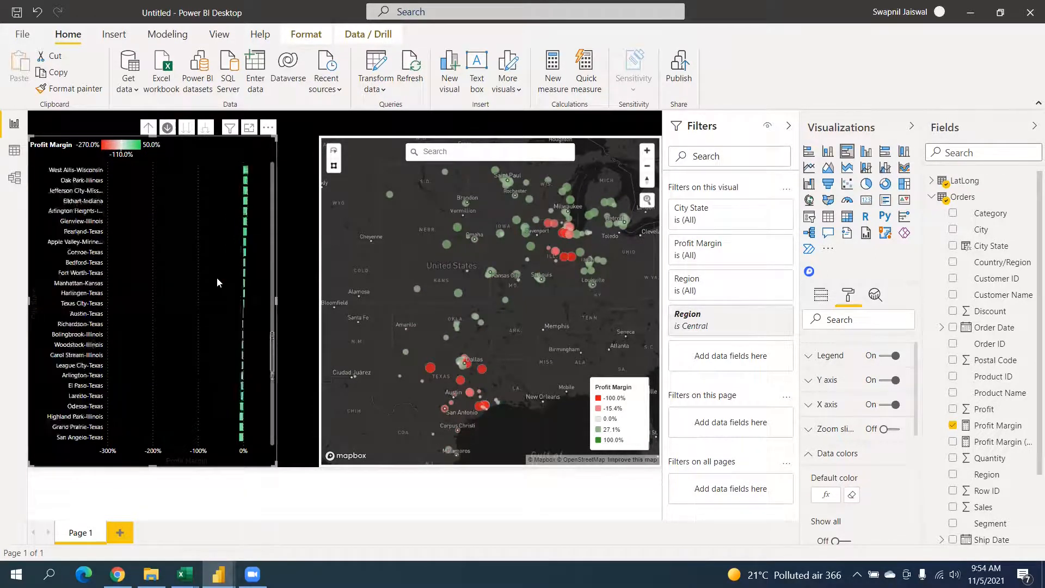
Step: With drill mode off, filter the map by the Mesquite-Texas, Garland-Texas and Bloomington-Illinois bars, and drill back up to the regions
left_click(167, 127)
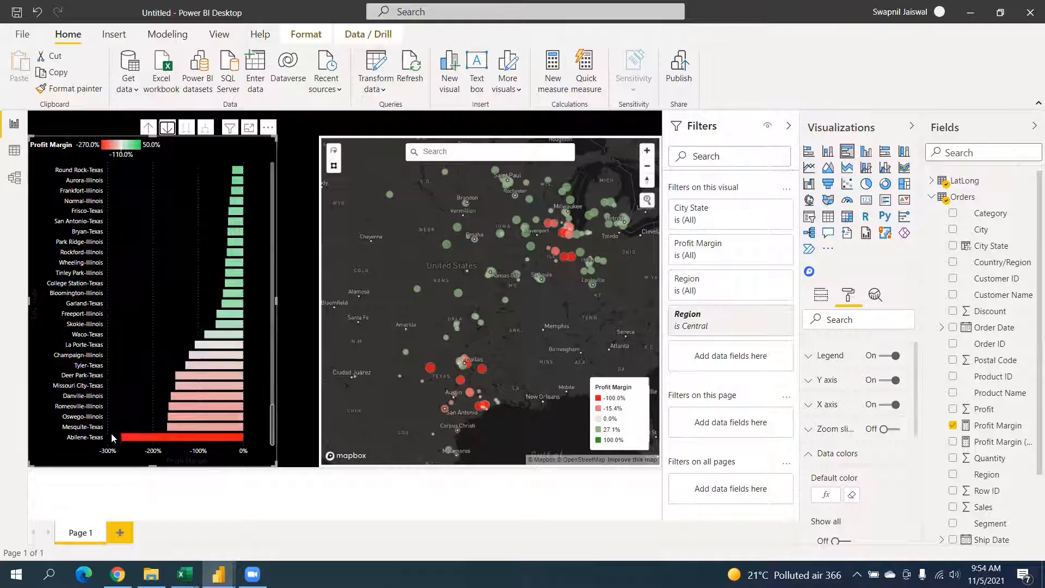
left_click(180, 425)
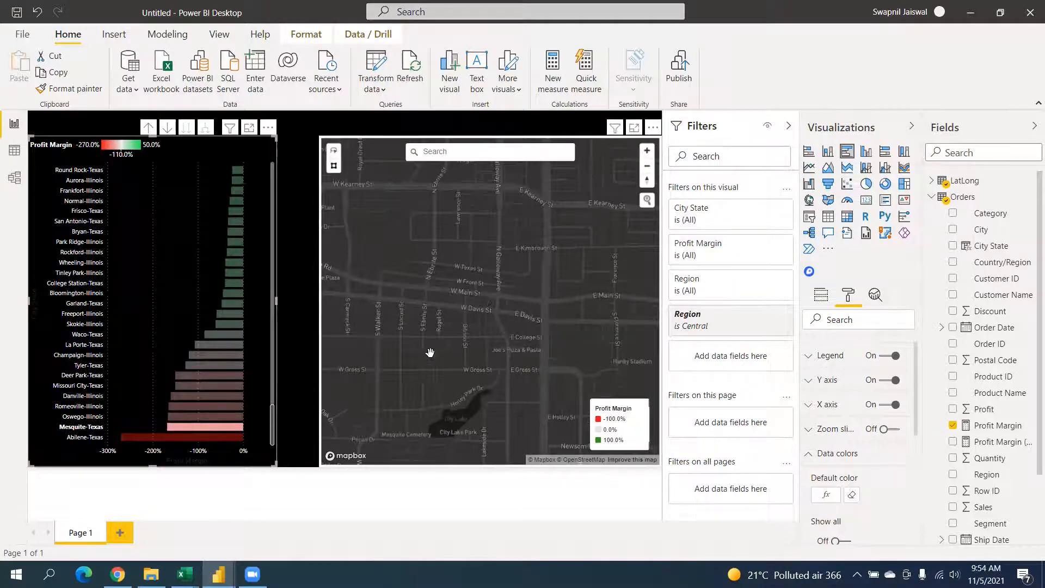
left_click_drag(525, 286, 567, 273)
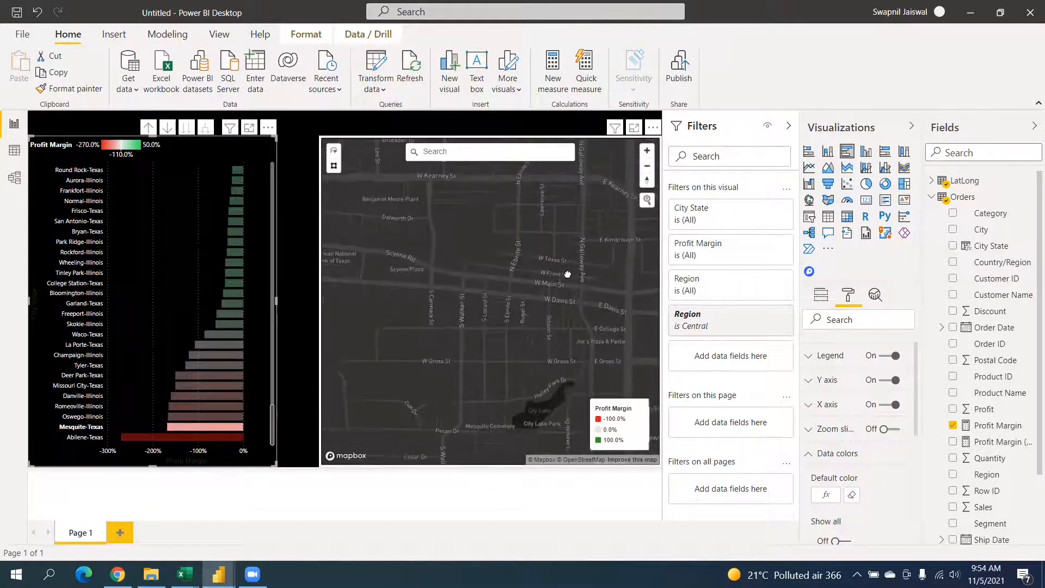
left_click(231, 303)
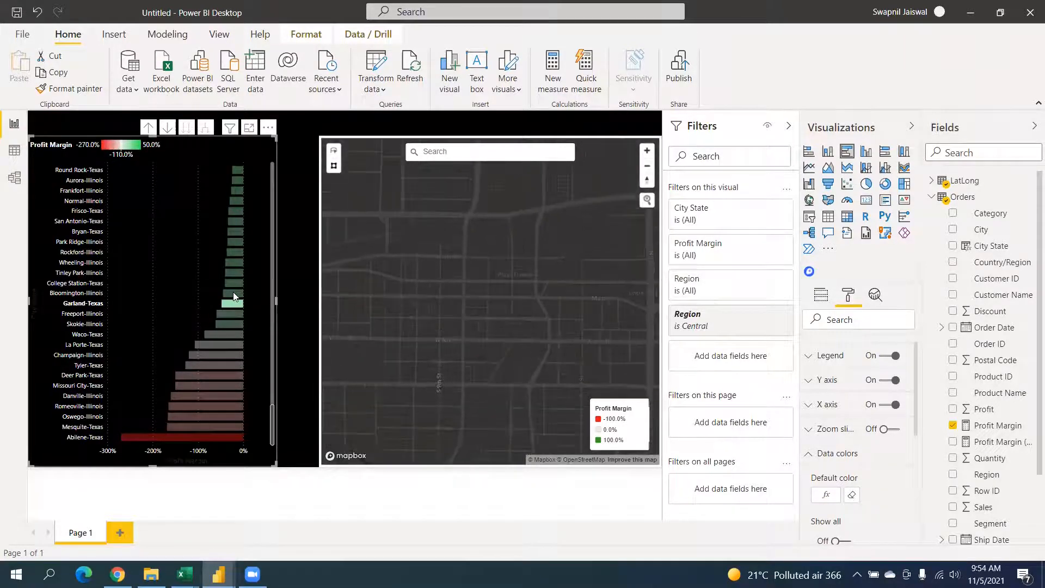
left_click(234, 293)
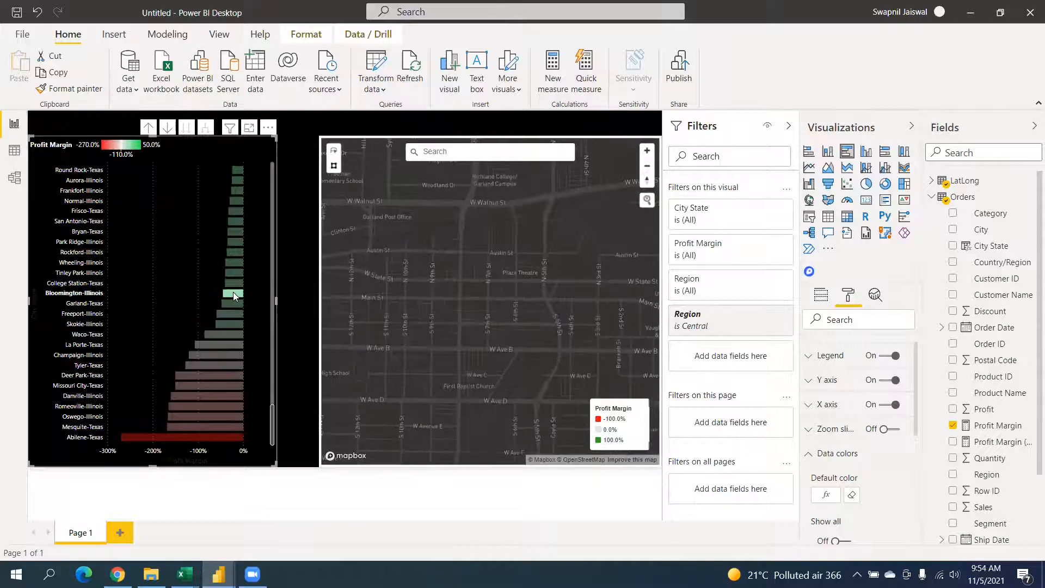
left_click(147, 130)
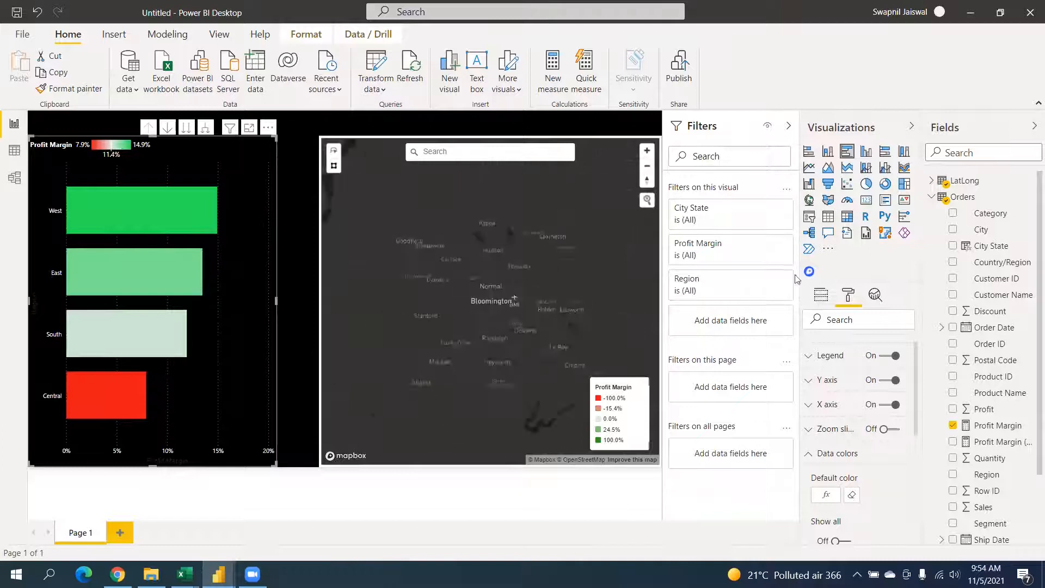
Step: Remove City State from the bar chart's axis and collapse the Orders table
left_click(821, 295)
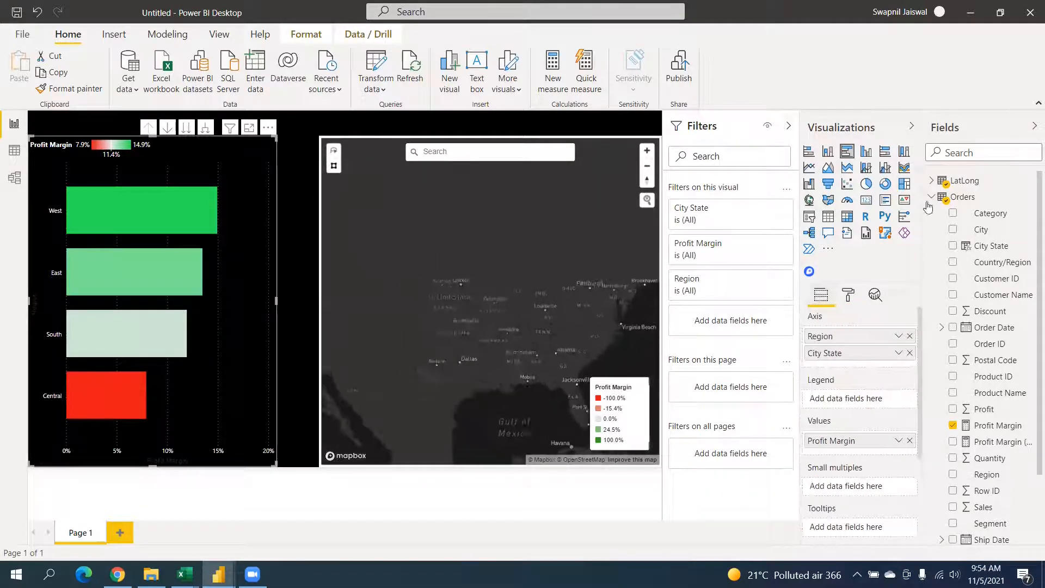
left_click(933, 198)
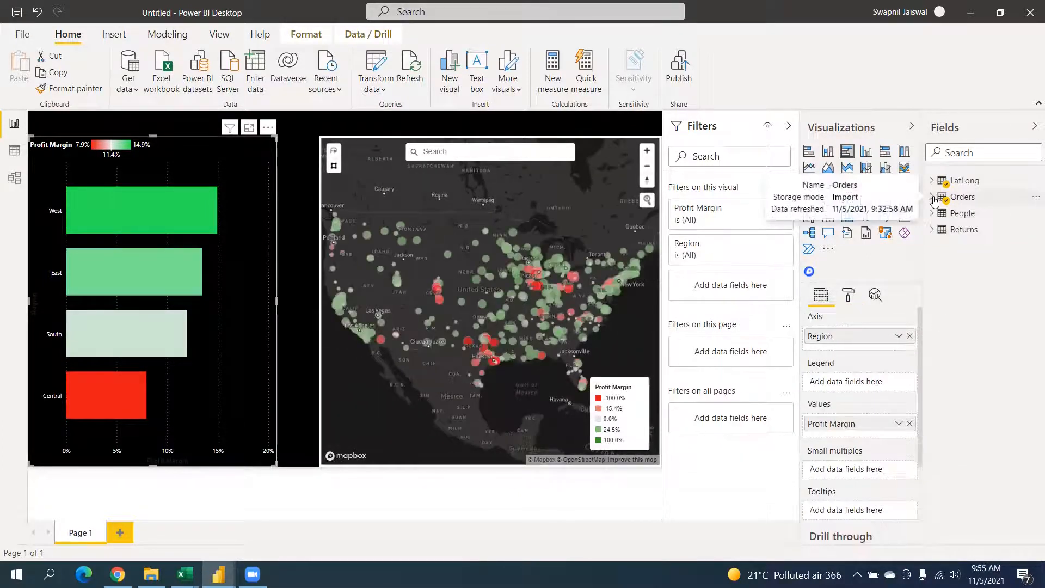
Step: Add State from the LatLong table below Region on the bar chart's axis
left_click(933, 184)
left_click_drag(986, 311, 871, 345)
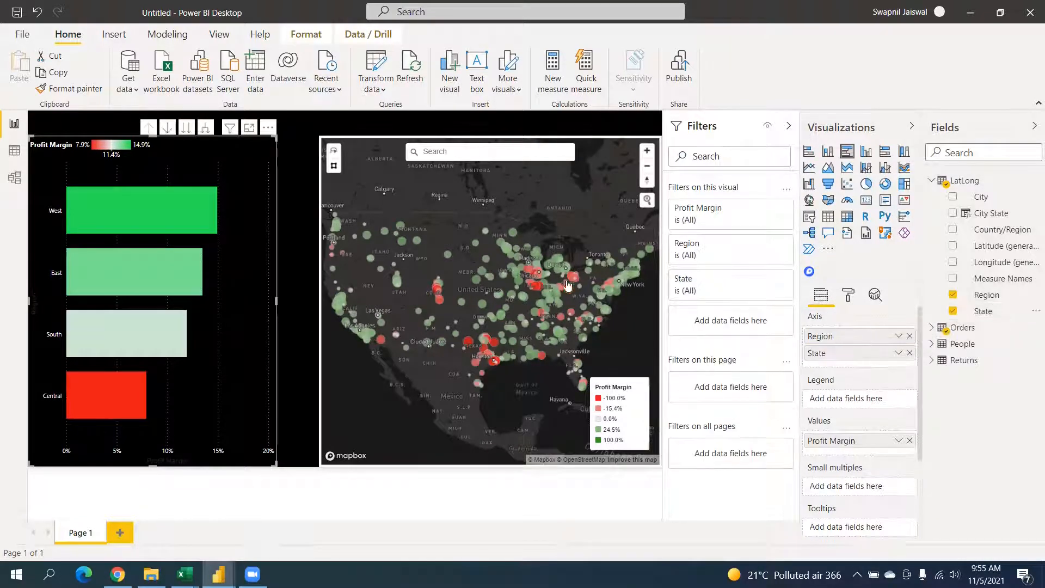
Step: Drill down into the Central bar's states, then with drill mode off filter the map by Illinois and check its city tooltips
left_click(168, 128)
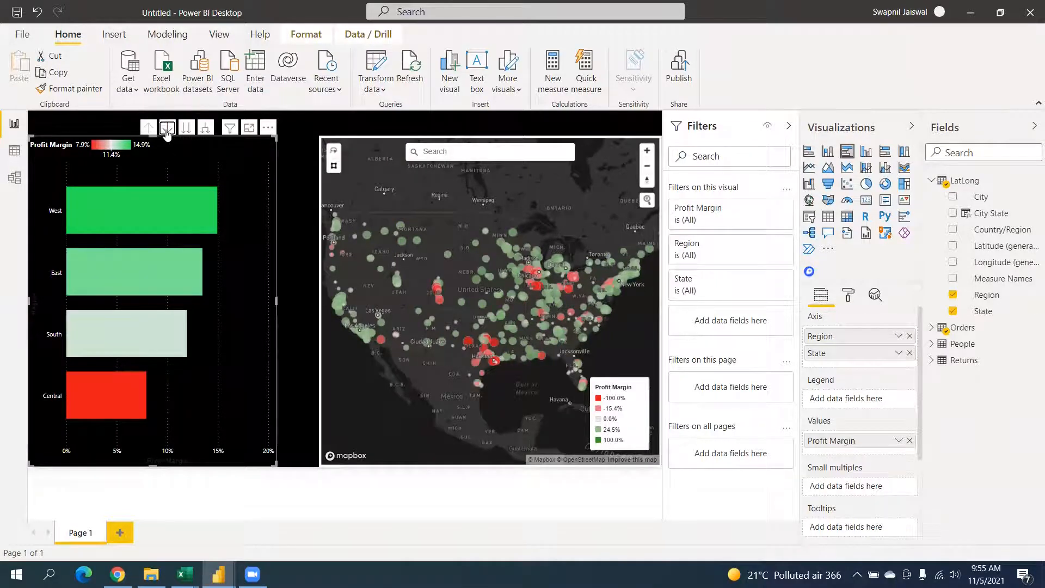
left_click(96, 395)
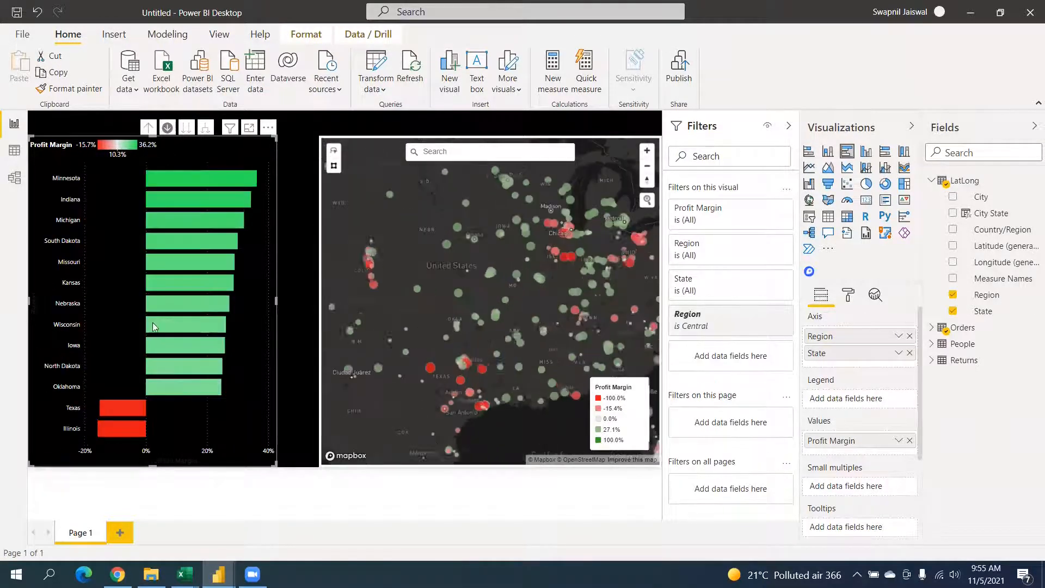
mouse_move(112, 431)
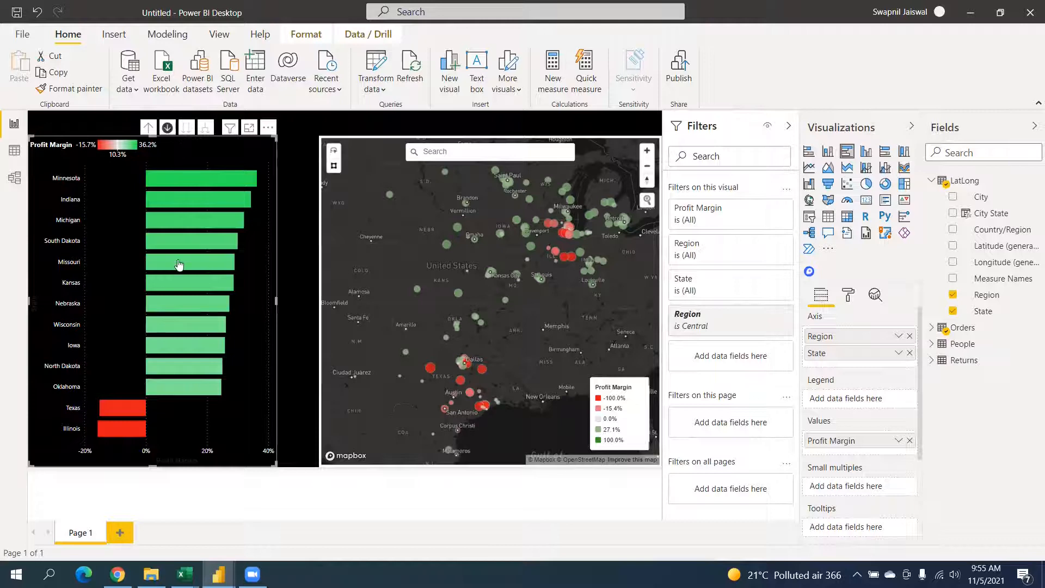
left_click(125, 428)
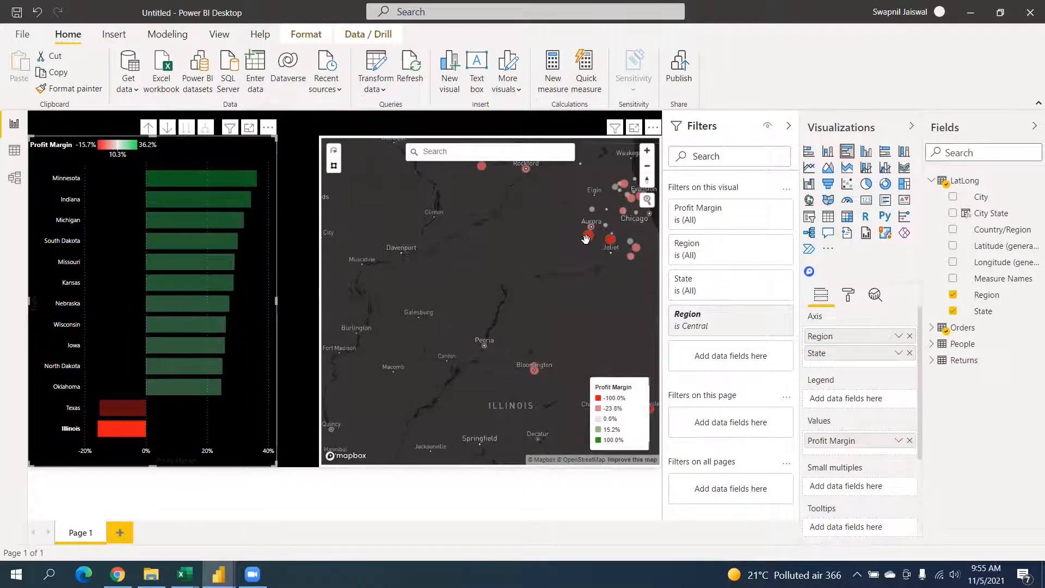
mouse_move(611, 246)
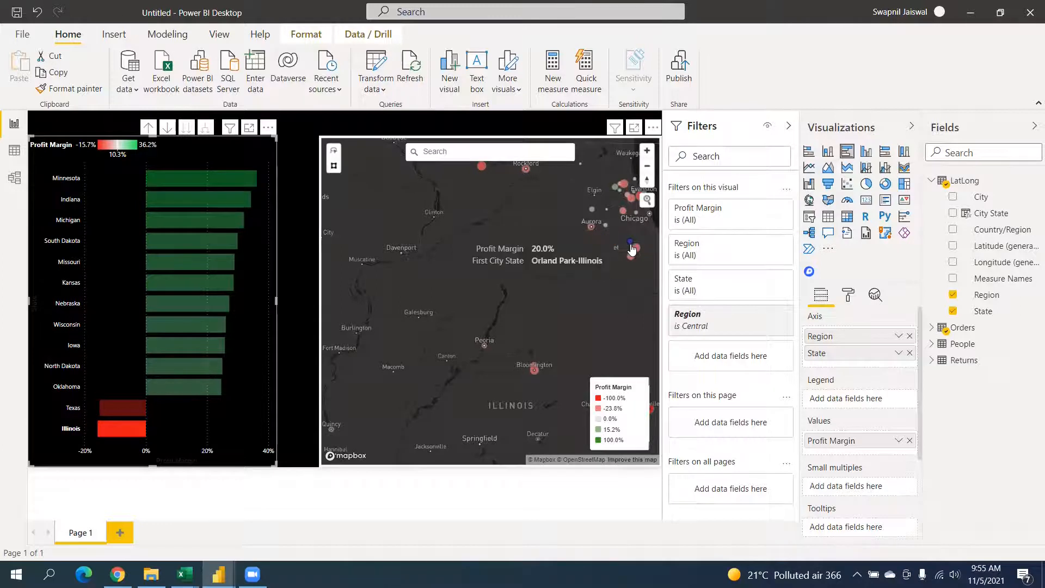
Step: Clear the Illinois selection and drill the bar chart back up to the regions
left_click(115, 429)
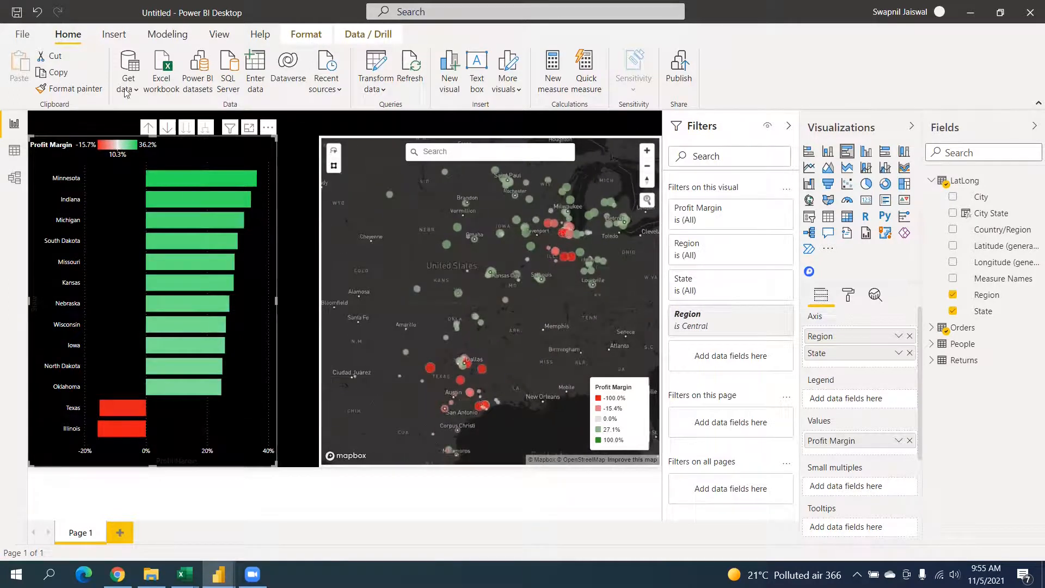
left_click(148, 127)
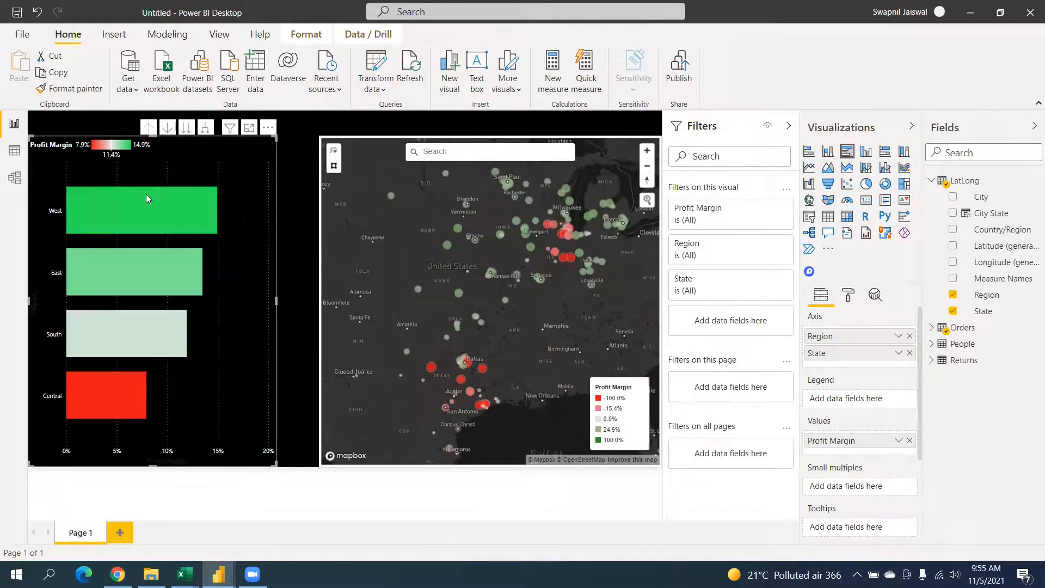
mouse_move(151, 197)
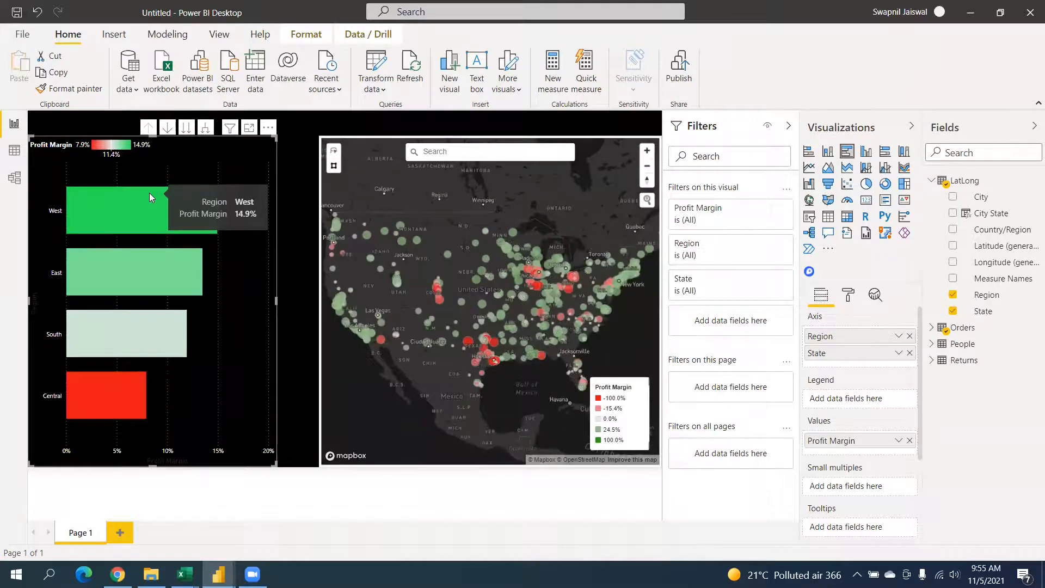